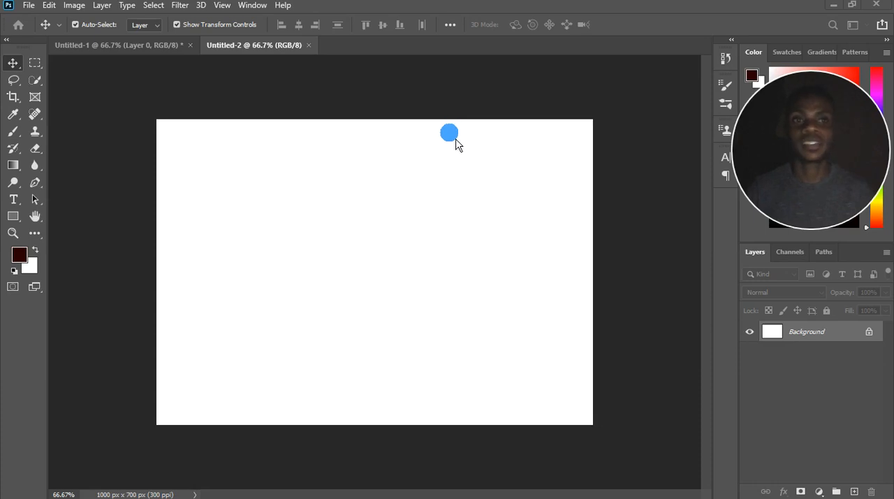
# Create a new 1000 × 700 px document with a white background and the resolution set to 72 pixels/inch.
pyautogui.click(269, 53)
pyautogui.click(31, 8)
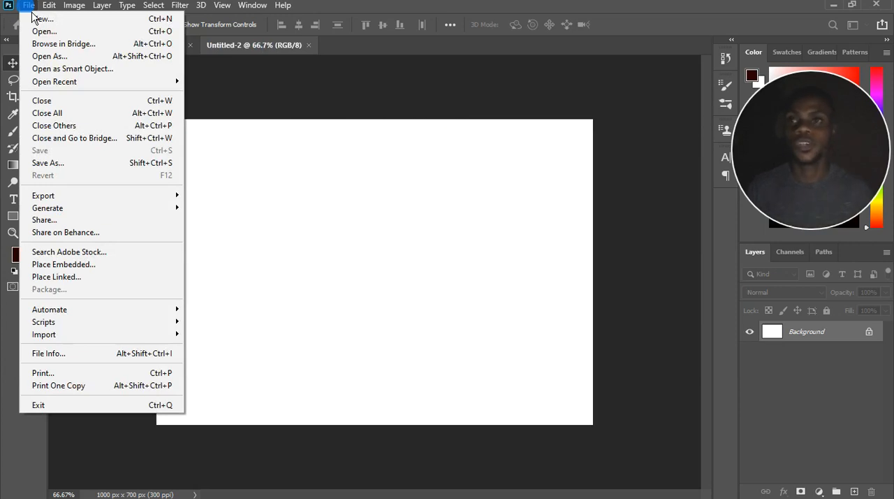
pyautogui.click(40, 19)
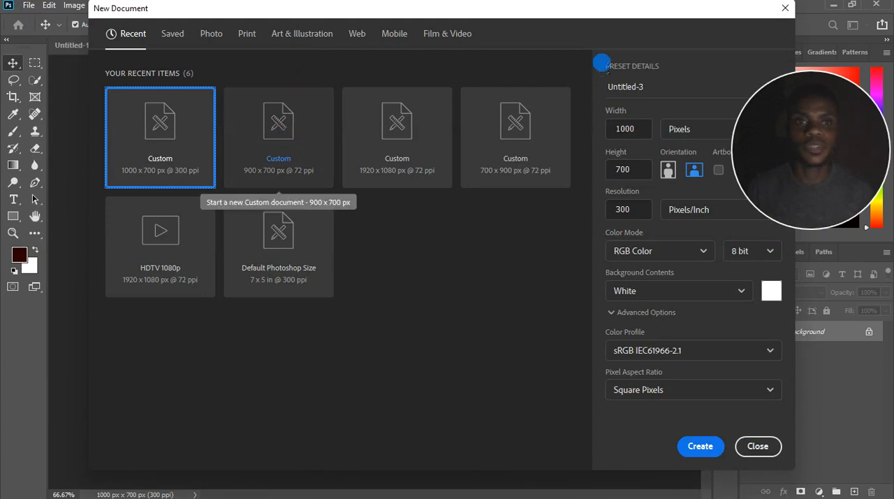
pyautogui.moveTo(598, 16); pyautogui.dragTo(545, 14)
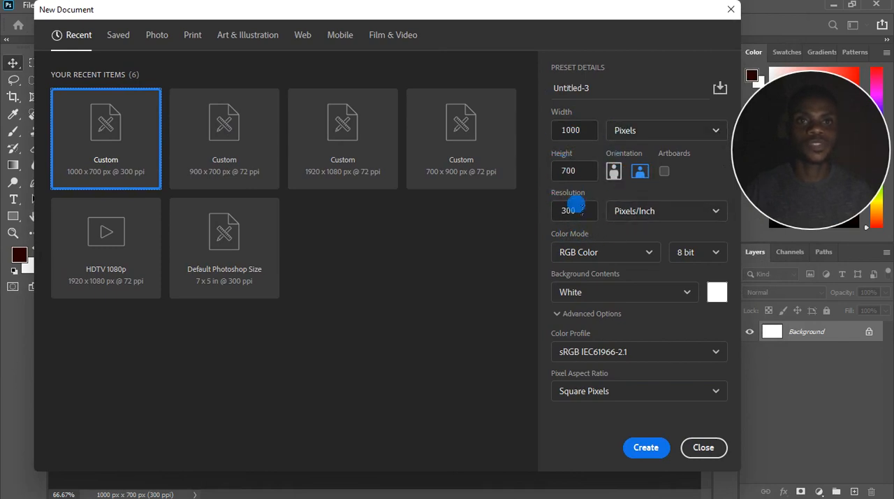
pyautogui.doubleClick(570, 211)
pyautogui.write('72')
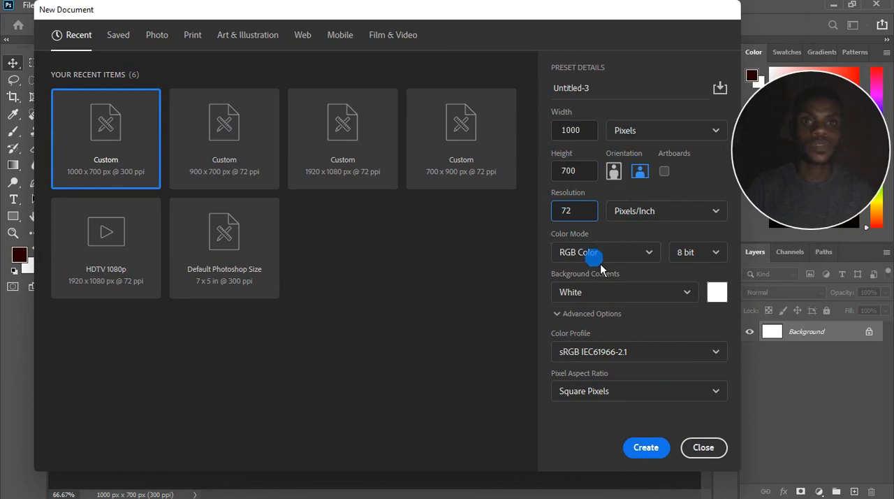
pyautogui.press('Return')
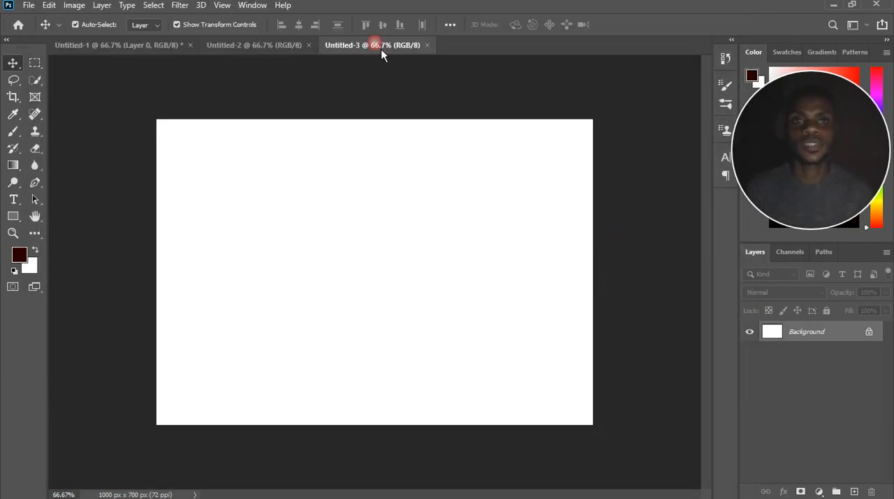
# Unlock the white background layer and try to delete it.
pyautogui.click(869, 332)
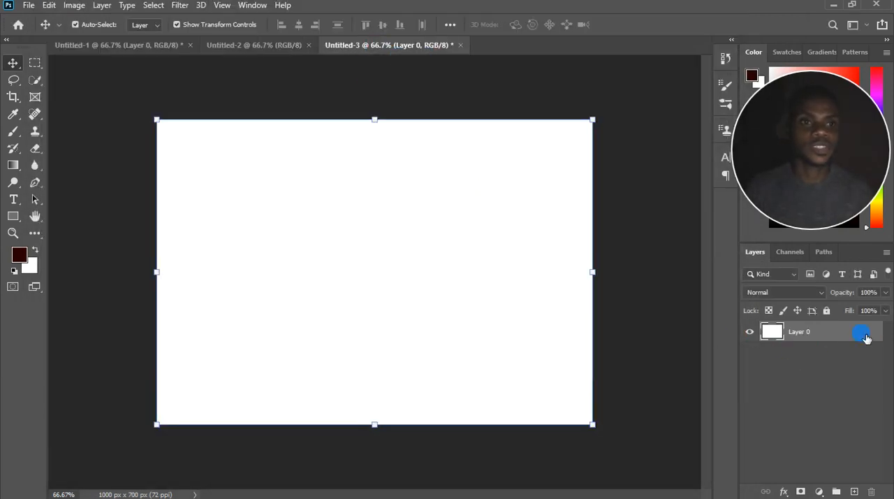
pyautogui.click(871, 492)
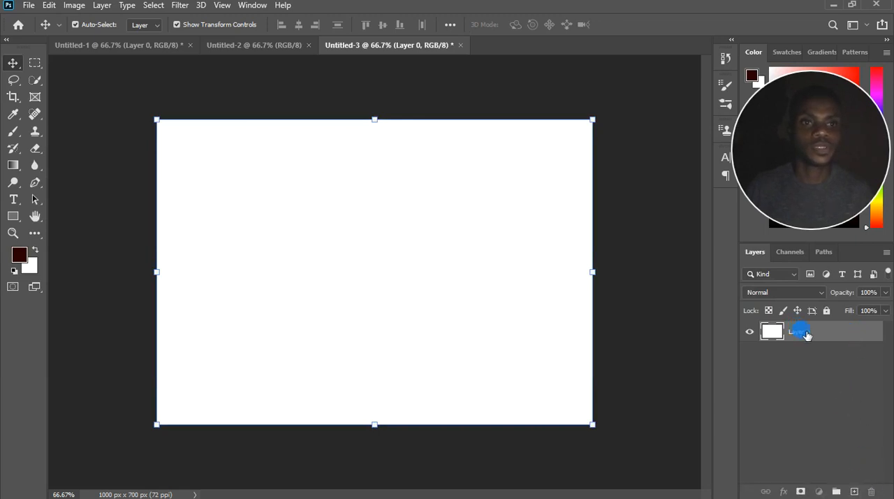
pyautogui.moveTo(798, 330); pyautogui.dragTo(878, 495)
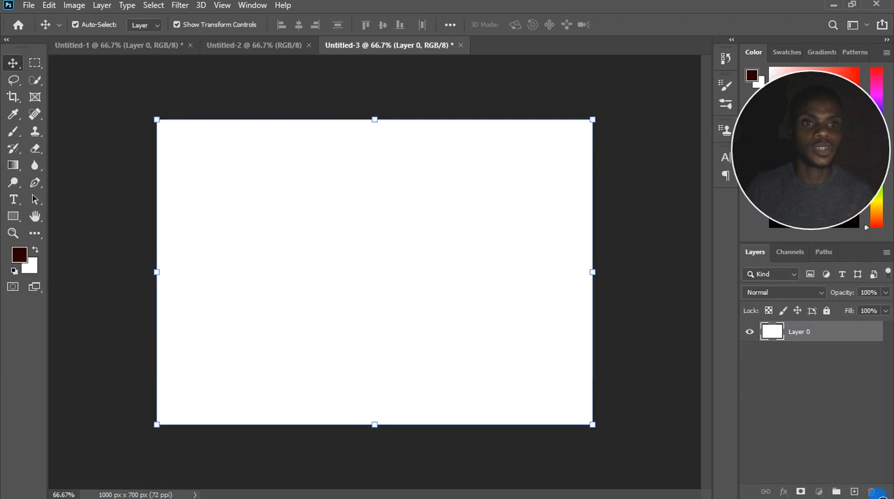
pyautogui.click(850, 402)
pyautogui.click(824, 334)
pyautogui.moveTo(824, 336)
pyautogui.mouseDown()
pyautogui.moveTo(862, 487)
pyautogui.moveTo(879, 495)
pyautogui.mouseUp()
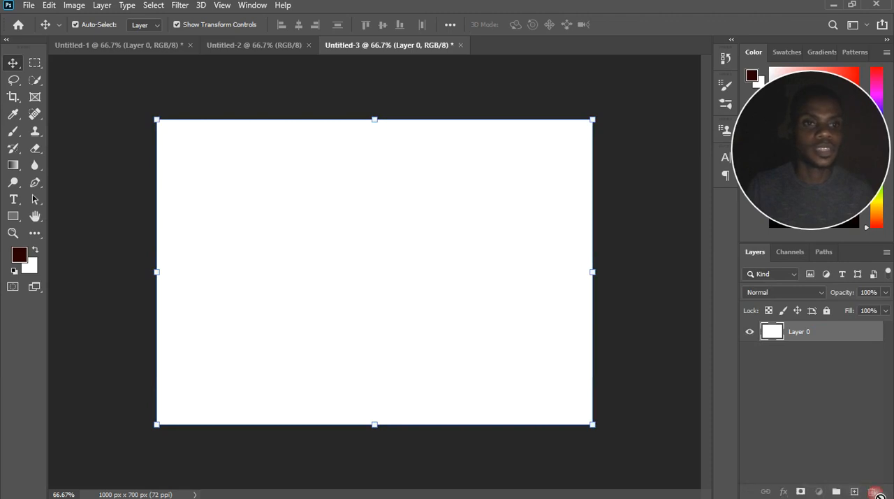
pyautogui.click(858, 445)
pyautogui.click(802, 330)
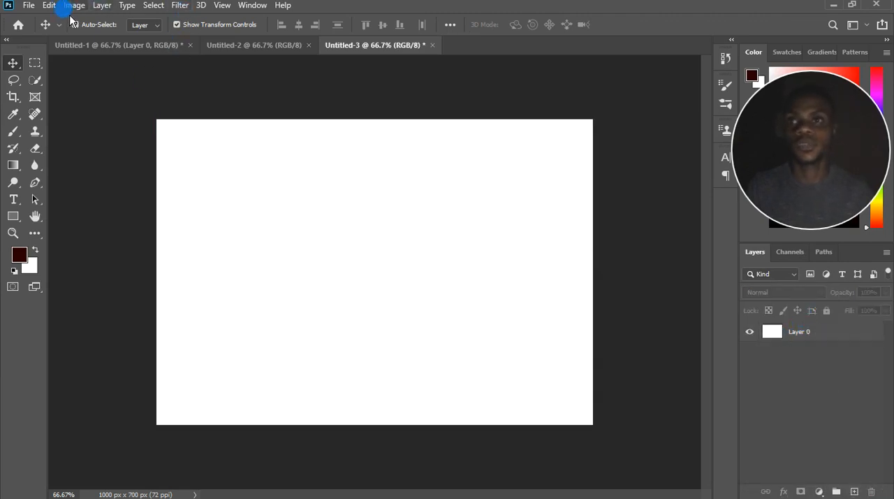
# Hide the white Layer 0 to reveal the transparent canvas.
pyautogui.scroll(2, 438, 252)
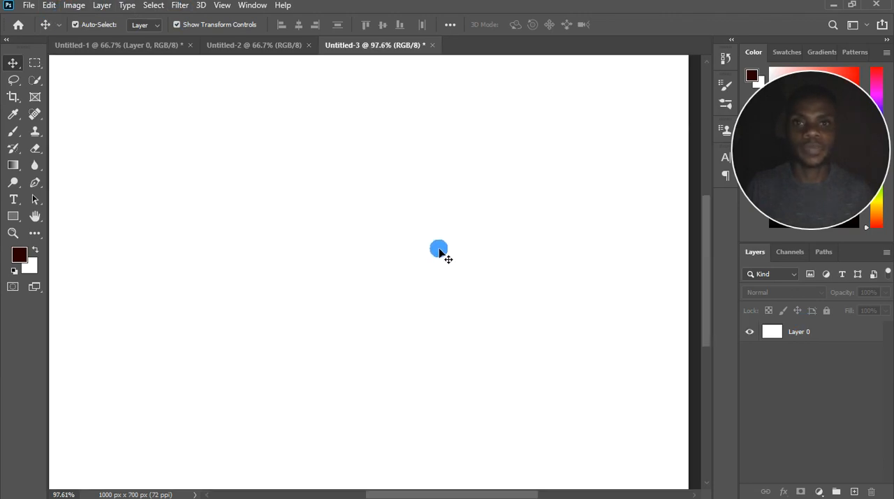
pyautogui.scroll(-3, 438, 253)
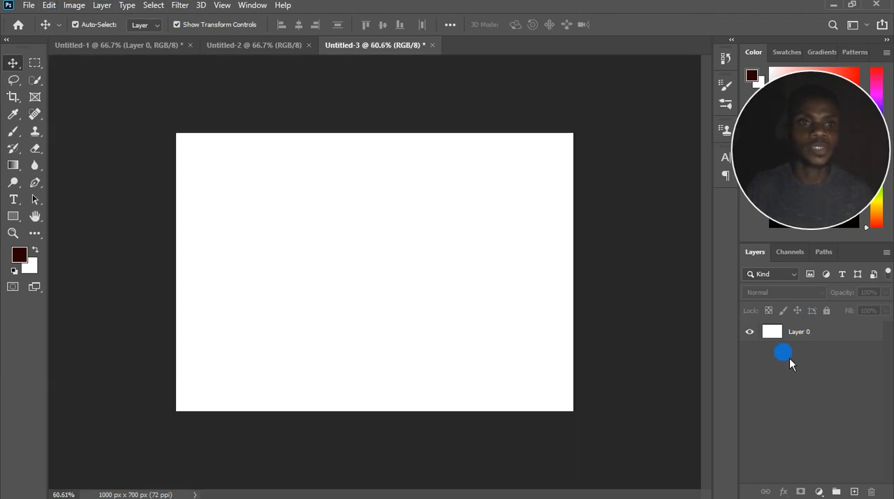
pyautogui.click(750, 331)
pyautogui.scroll(1, 275, 225)
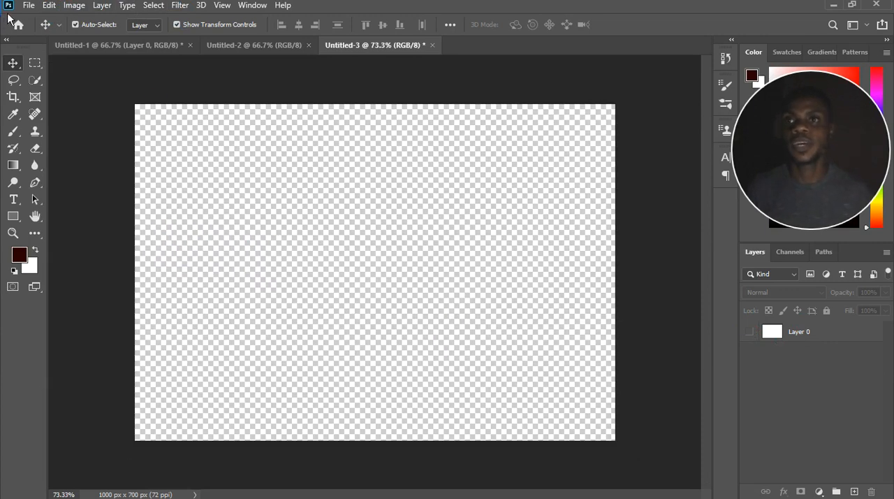
# Create another 1000 × 700 px document at 300 pixels/inch with the background contents set to Black.
pyautogui.click(28, 9)
pyautogui.click(43, 22)
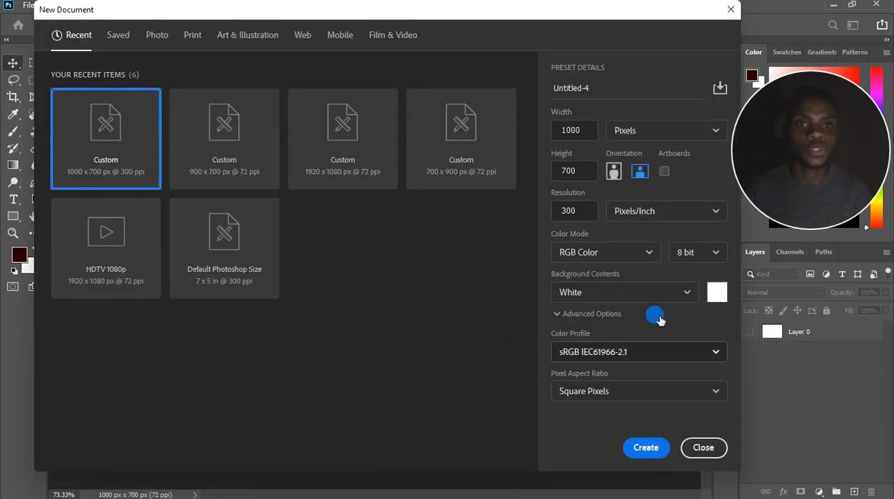
pyautogui.click(692, 294)
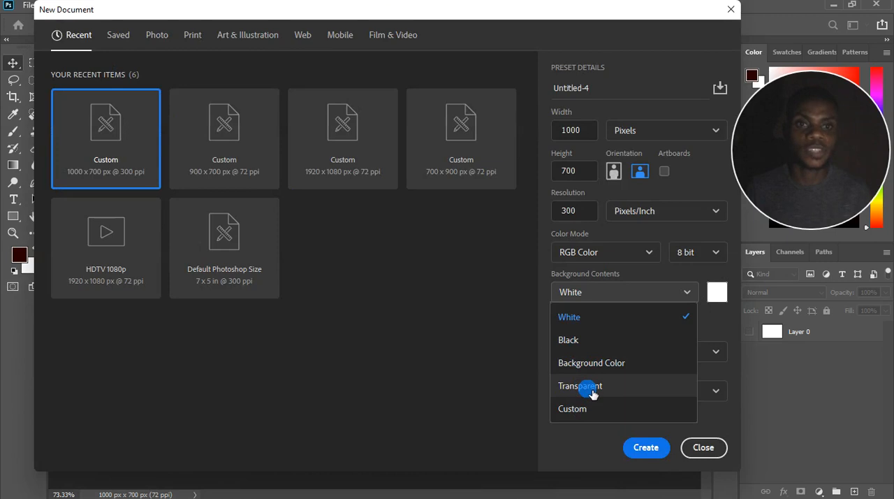
pyautogui.moveTo(619, 12); pyautogui.dragTo(621, 246)
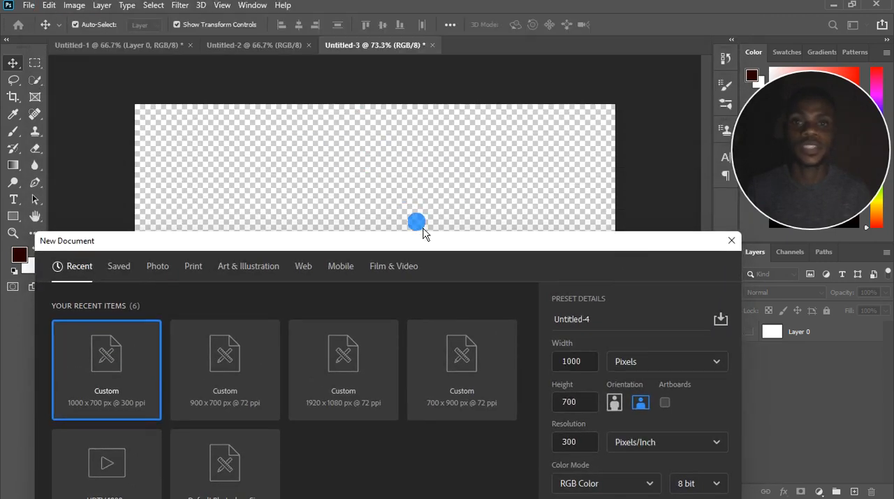
pyautogui.moveTo(433, 243); pyautogui.dragTo(436, 47)
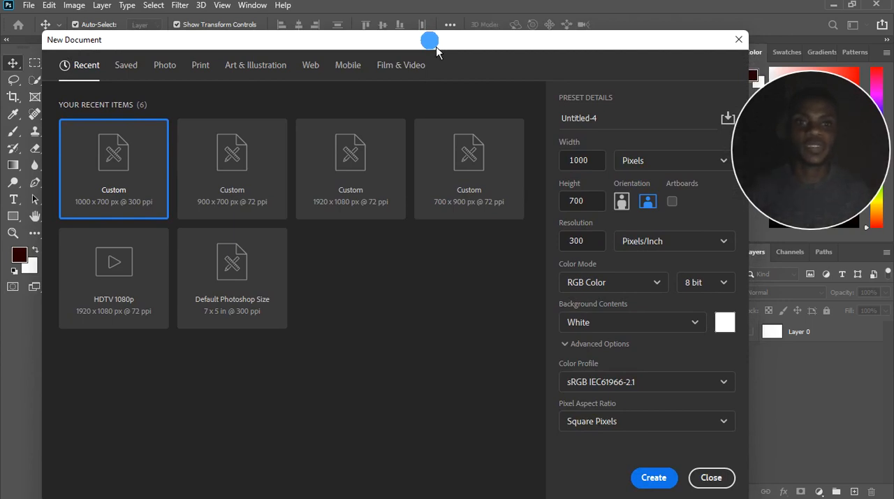
pyautogui.click(699, 329)
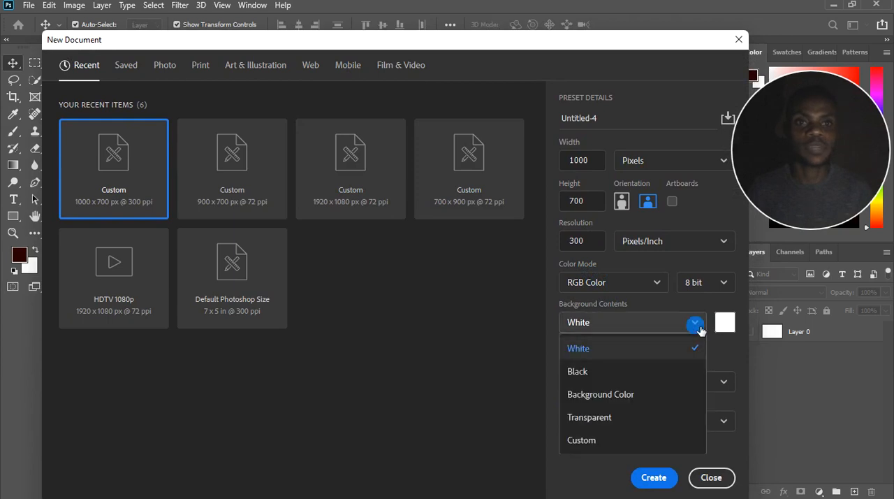
pyautogui.click(627, 427)
pyautogui.moveTo(488, 41); pyautogui.dragTo(471, 87)
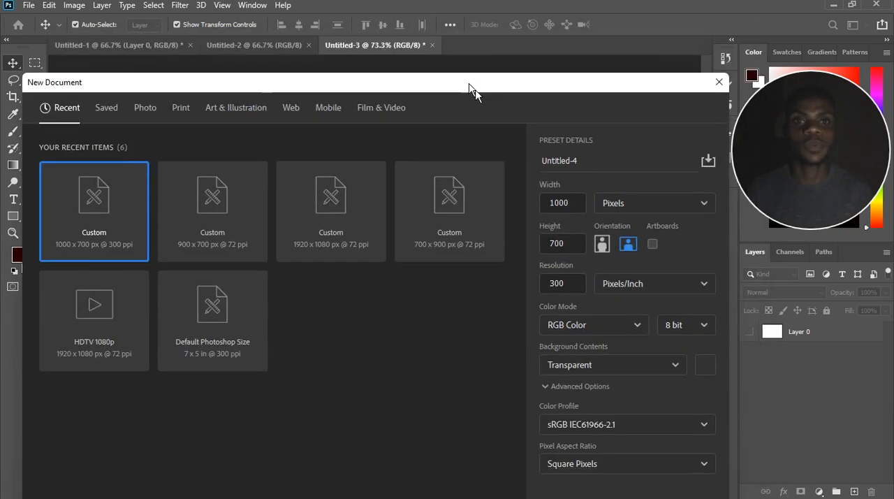
pyautogui.click(649, 366)
pyautogui.click(612, 416)
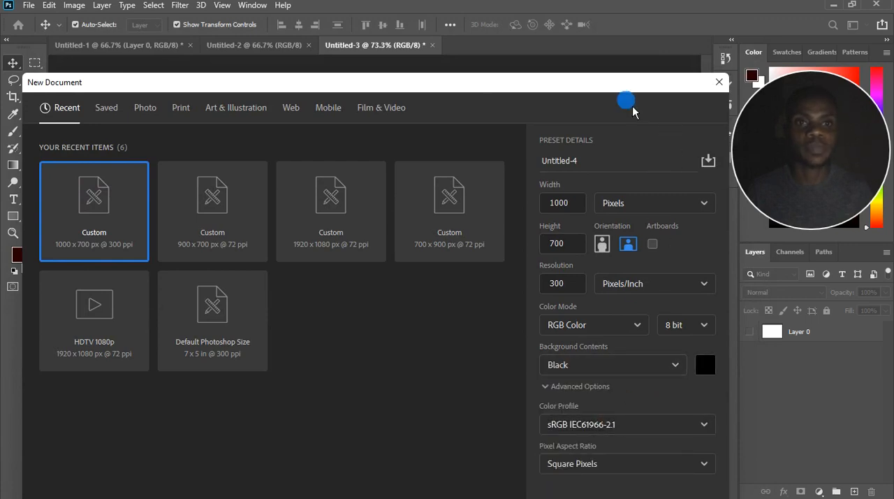
pyautogui.moveTo(635, 90); pyautogui.dragTo(659, 23)
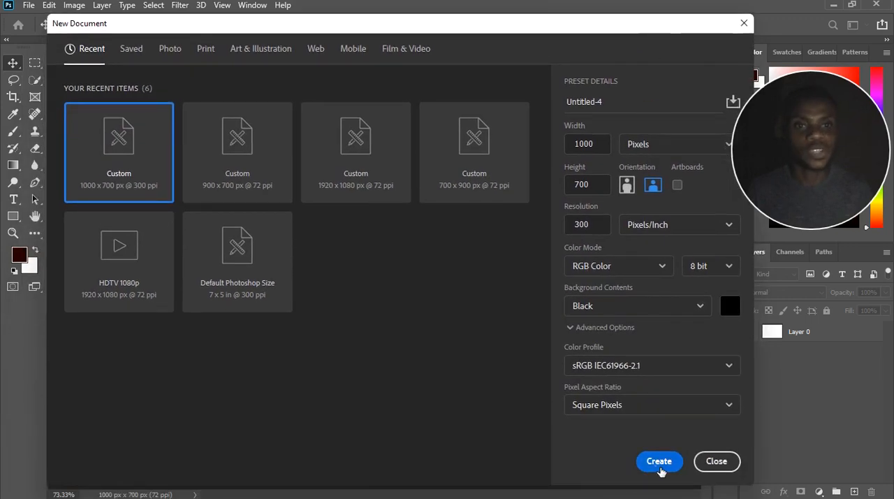
pyautogui.click(659, 463)
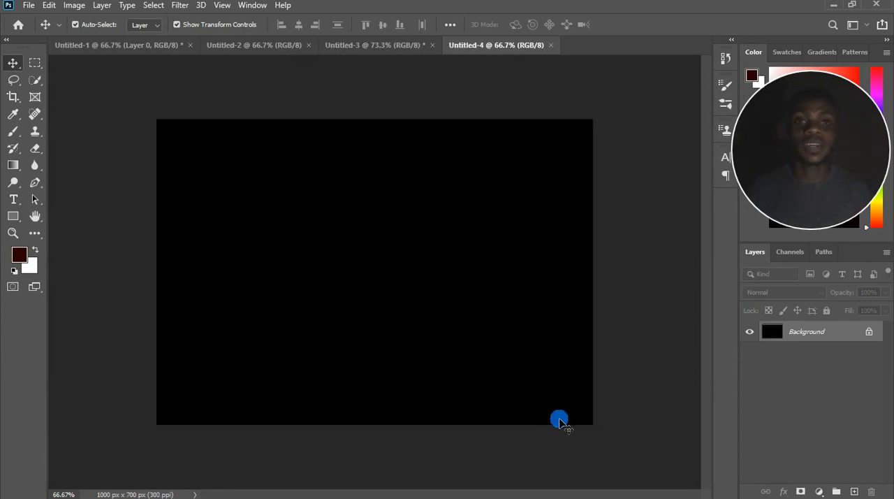
# Unlock the black document's background layer and return to the Untitled-3 document.
pyautogui.scroll(1, 407, 303)
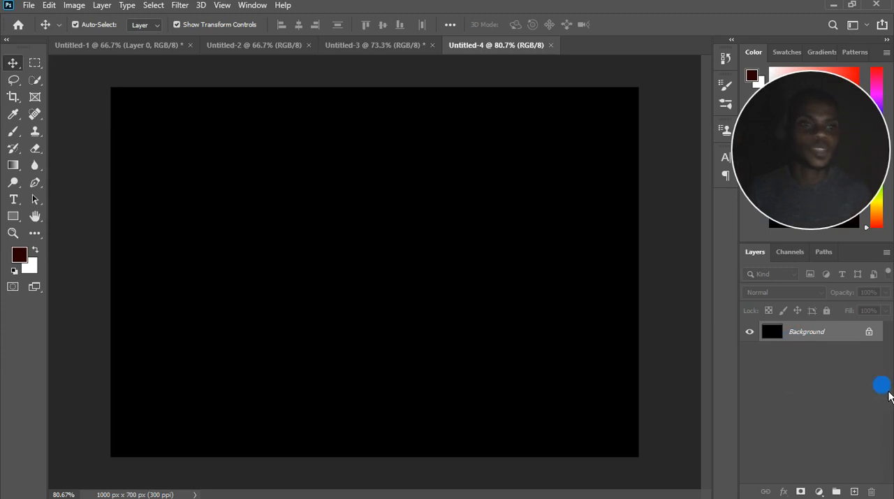
pyautogui.click(869, 331)
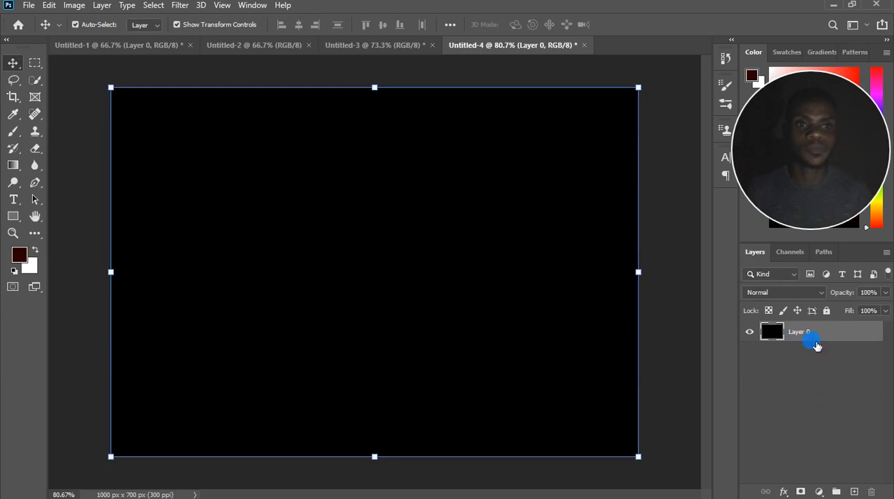
pyautogui.click(355, 46)
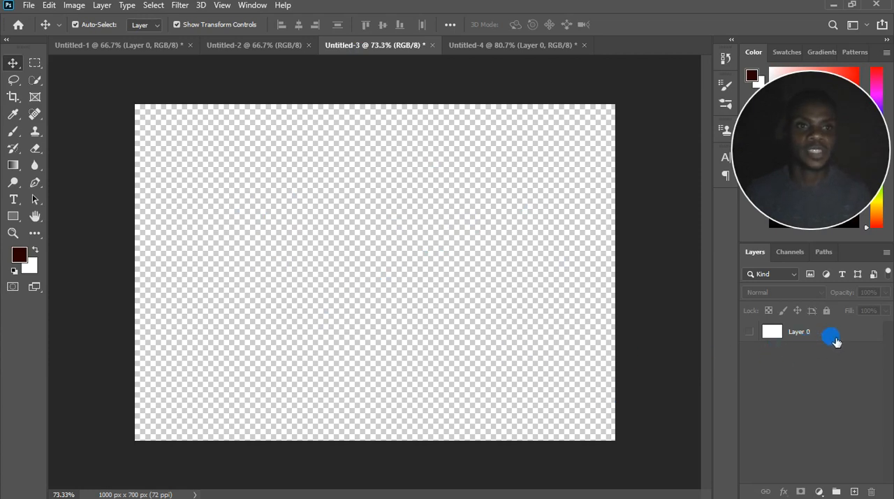
# Add a new layer named "first layer" with the color label Red.
pyautogui.click(101, 6)
pyautogui.moveTo(154, 26)
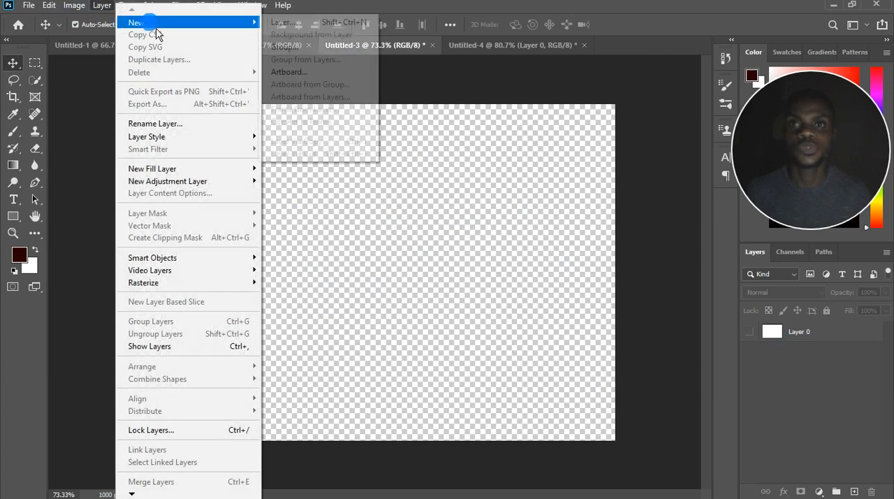
pyautogui.click(305, 28)
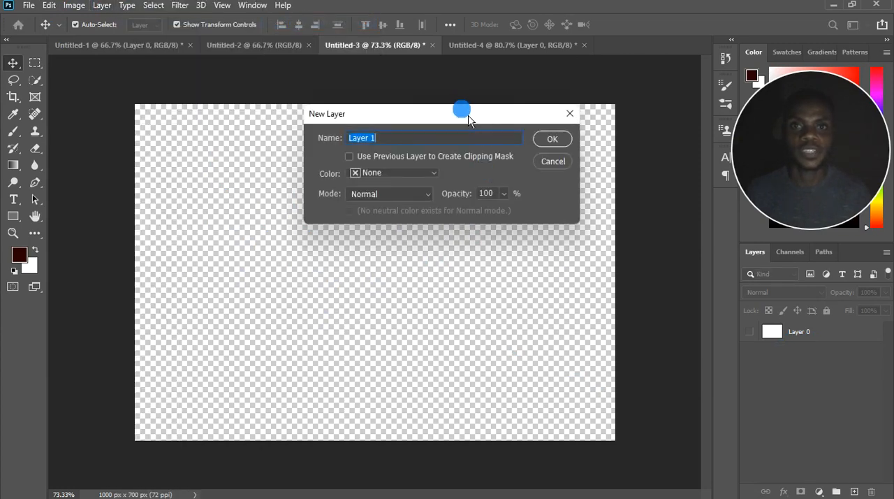
pyautogui.moveTo(467, 117); pyautogui.dragTo(436, 154)
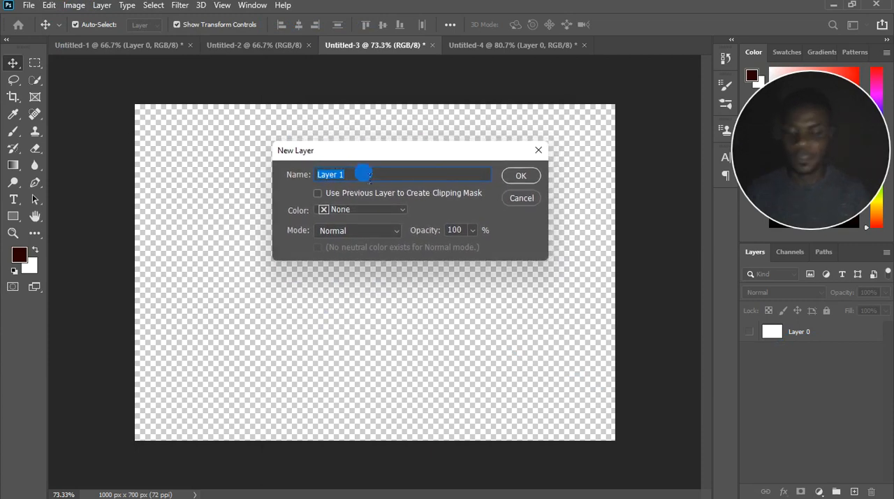
pyautogui.write('first l')
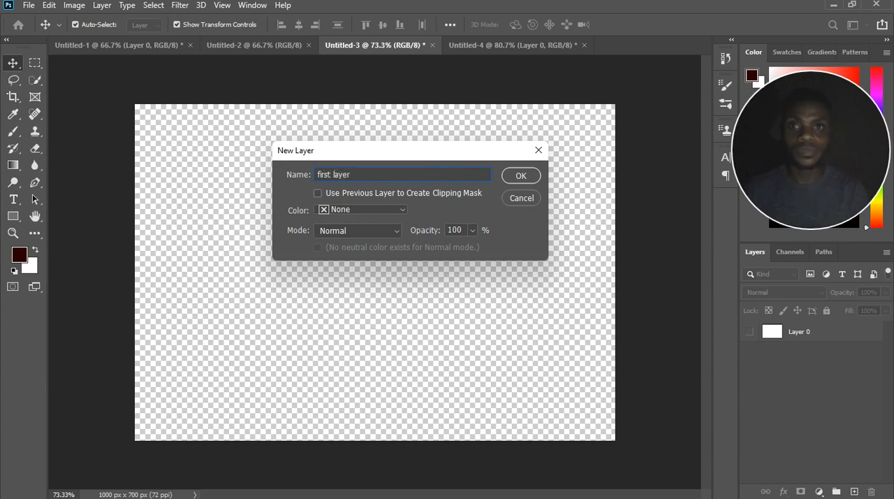
pyautogui.click(402, 215)
pyautogui.click(377, 246)
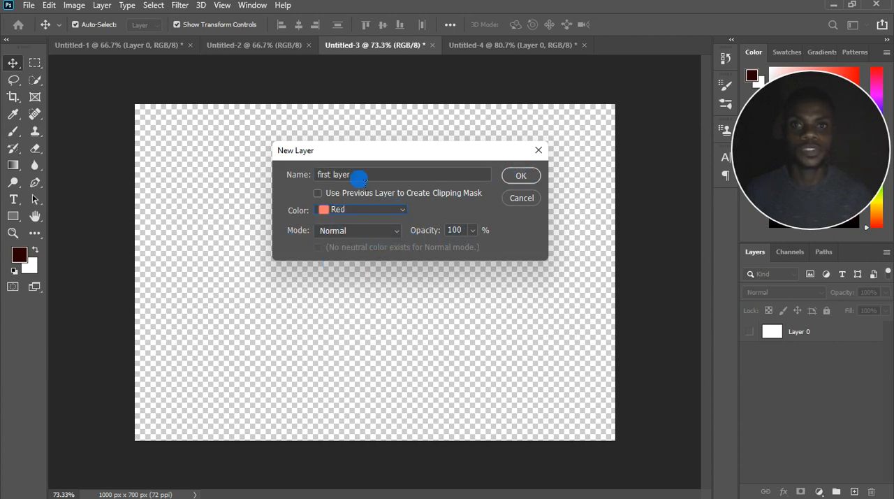
pyautogui.click(523, 175)
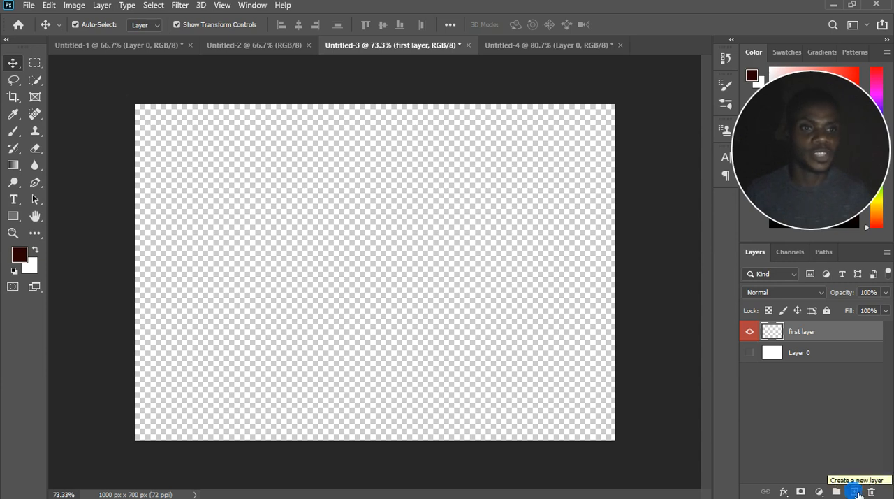
# Add another empty layer above "first layer" and rename it "second layer".
pyautogui.click(856, 492)
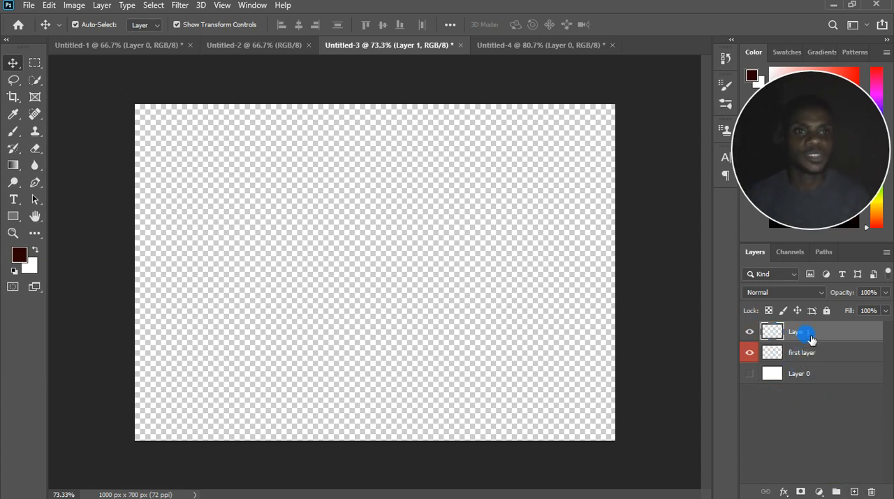
pyautogui.doubleClick(809, 334)
pyautogui.write('second l')
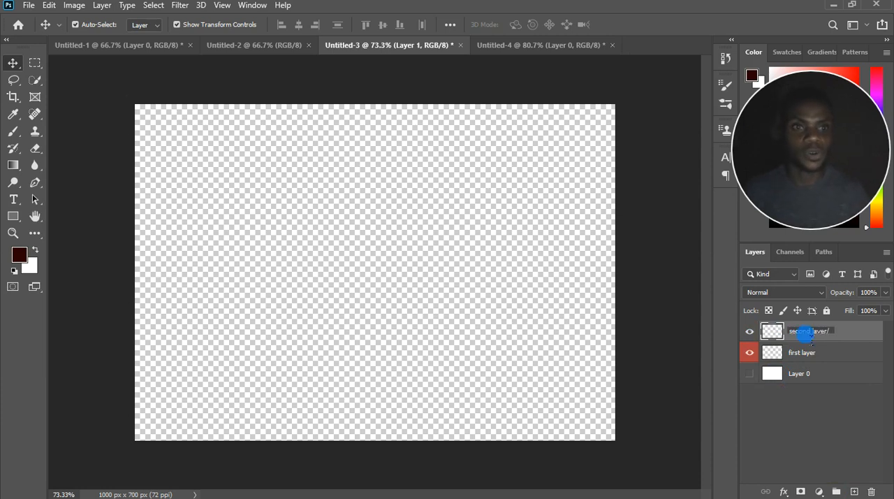
pyautogui.press('Return')
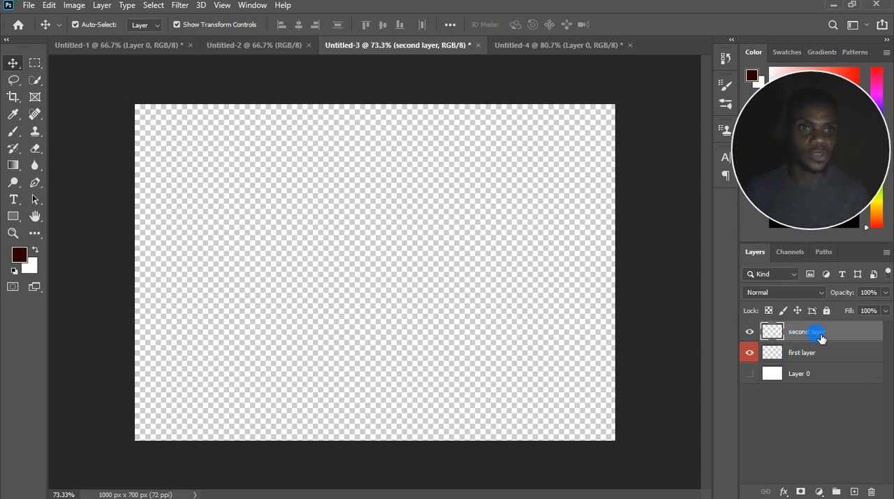
# Leave the name of "second layer" as it is and make the white Layer 0 visible again.
pyautogui.doubleClick(819, 334)
pyautogui.click(850, 340)
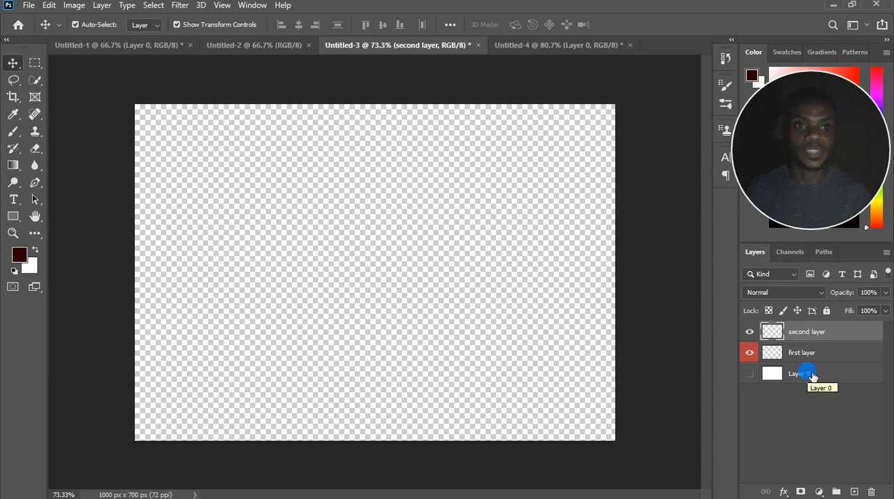
pyautogui.click(750, 375)
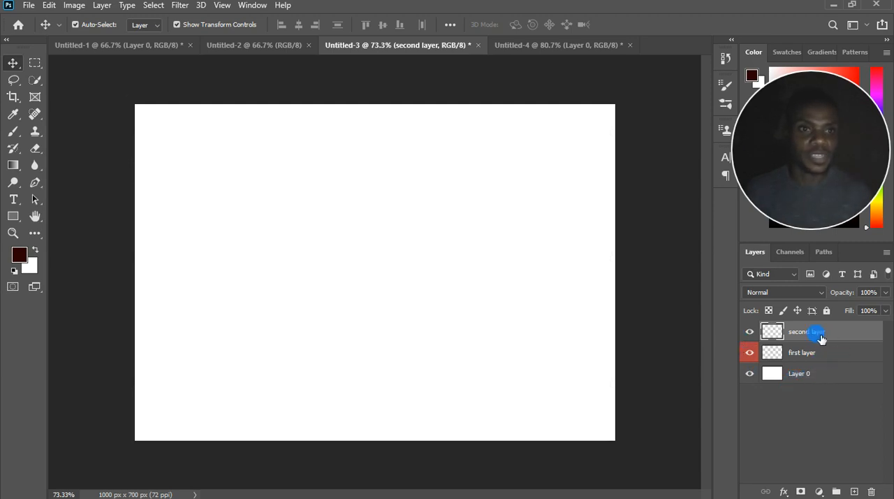
# Reorder the layers so "first layer" sits above "second layer", and rename the white Layer 0 as "background".
pyautogui.moveTo(818, 347); pyautogui.dragTo(818, 335)
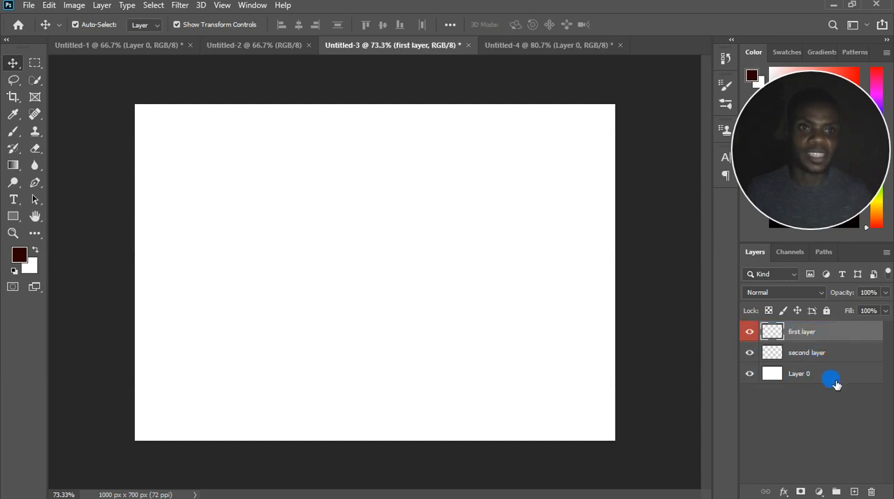
pyautogui.doubleClick(801, 375)
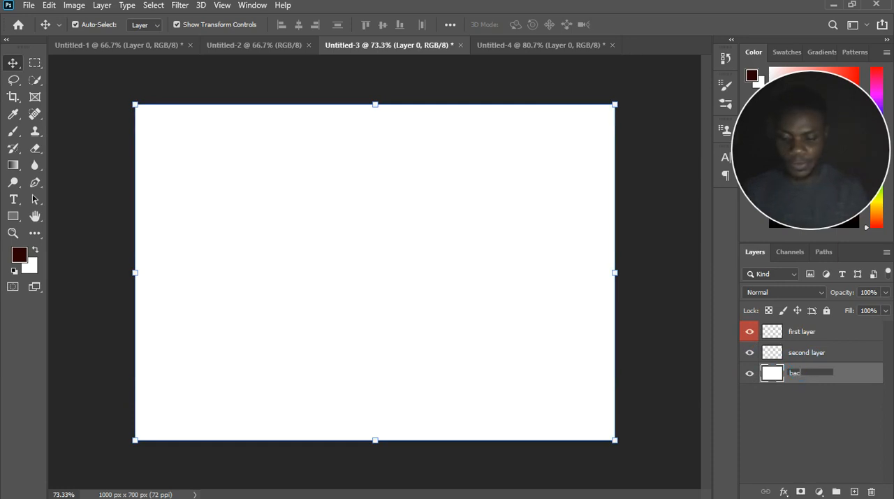
pyautogui.write('background')
pyautogui.click(801, 374)
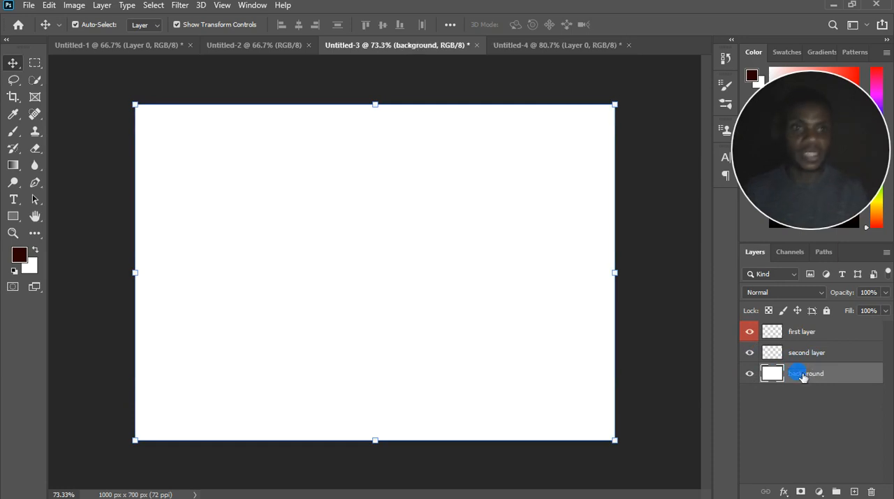
# Hide all three layers of the document and make them visible again.
pyautogui.click(750, 352)
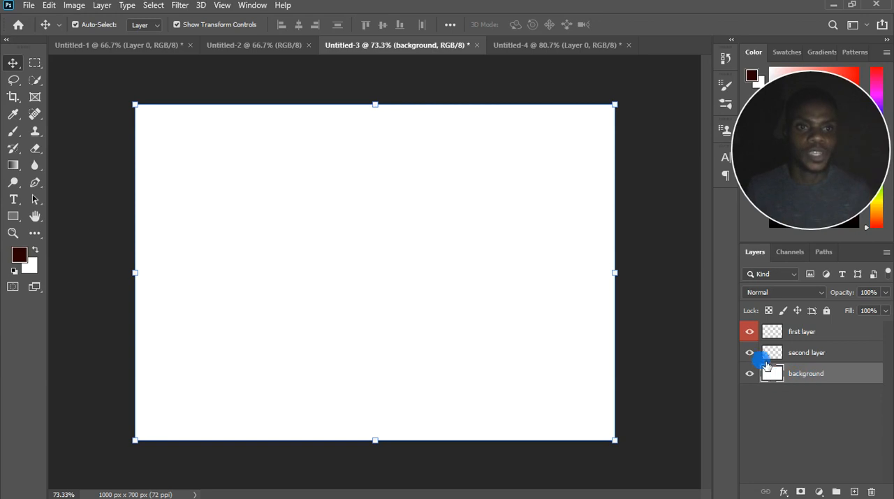
pyautogui.click(750, 331)
pyautogui.click(750, 373)
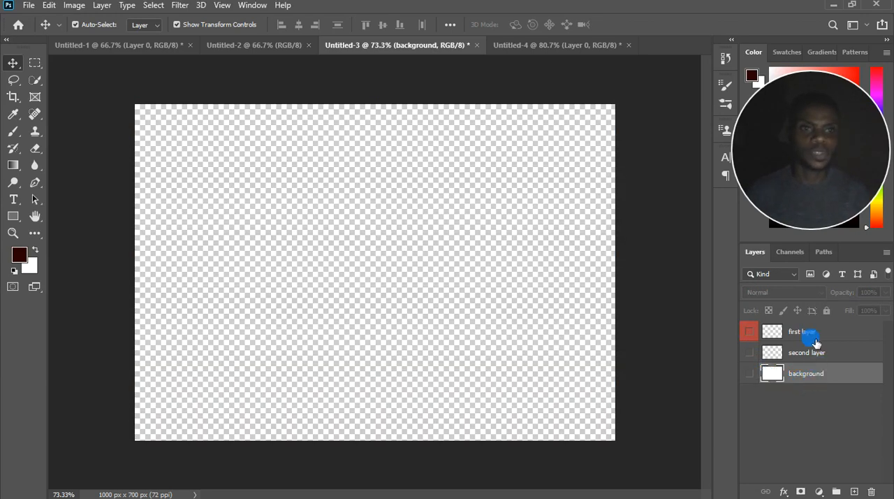
pyautogui.click(750, 373)
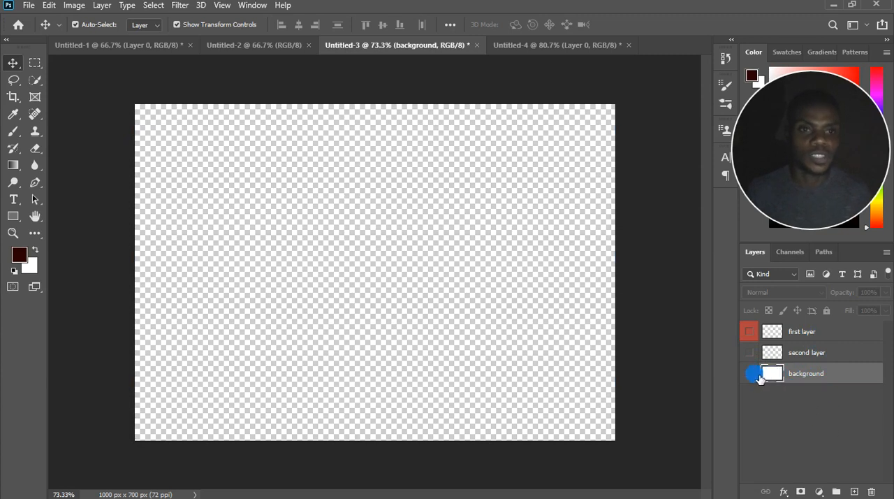
pyautogui.click(749, 352)
pyautogui.click(749, 331)
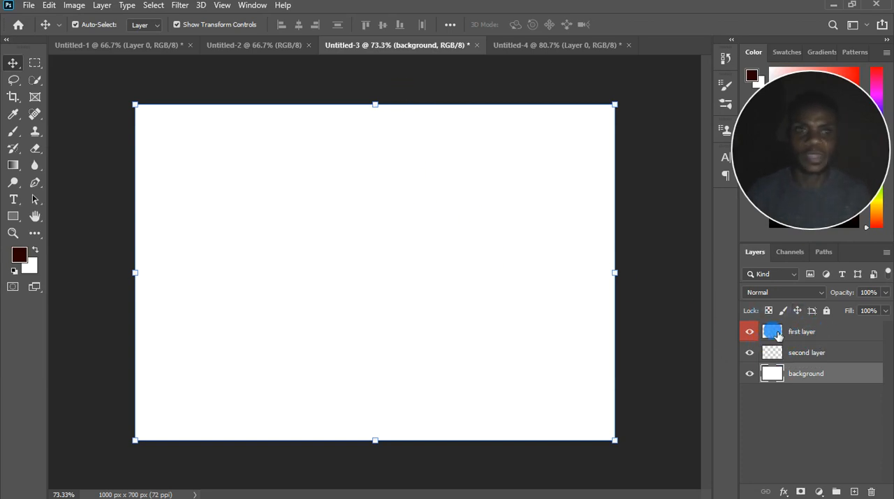
# Move the "background" layer above the other two layers and return it beneath them.
pyautogui.click(819, 336)
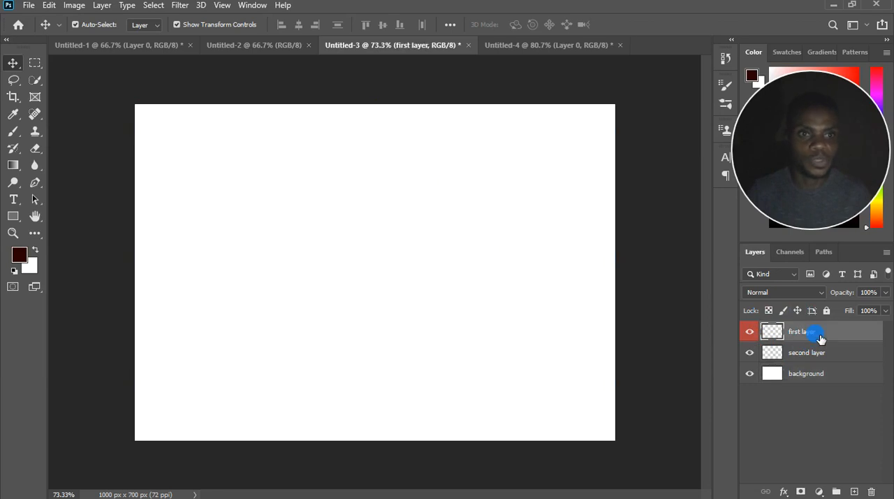
pyautogui.click(819, 376)
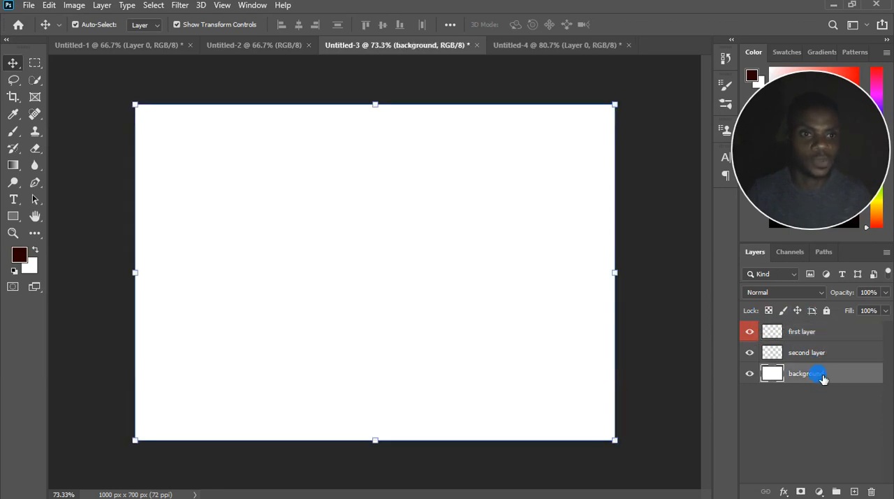
pyautogui.moveTo(821, 326); pyautogui.dragTo(824, 332)
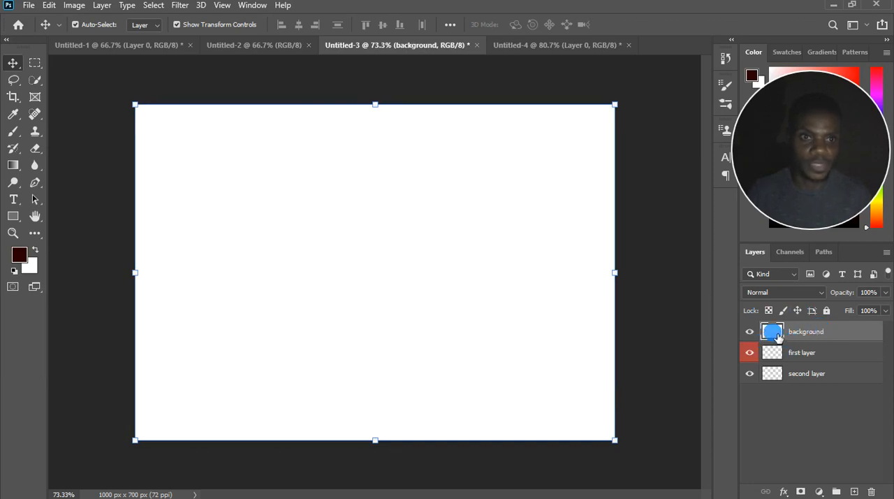
pyautogui.moveTo(777, 336); pyautogui.dragTo(814, 399)
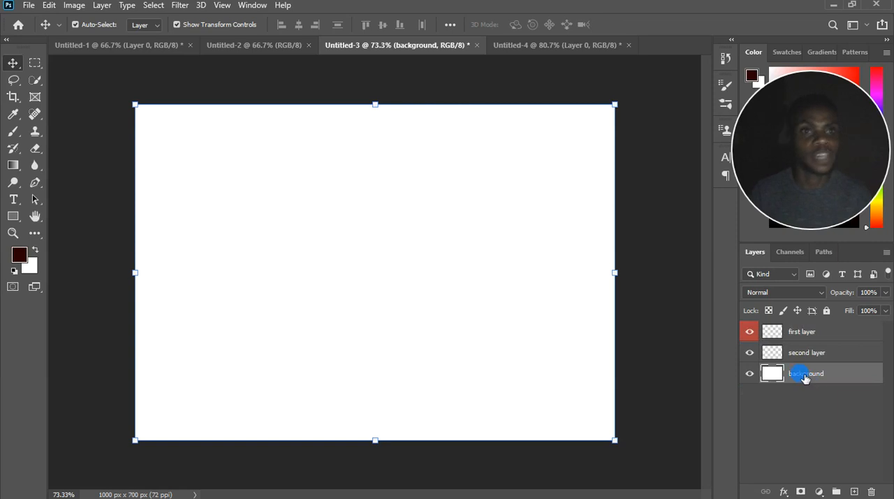
# Switch to the Untitled-1 document, make the black lettering image layer visible and select it.
pyautogui.click(302, 54)
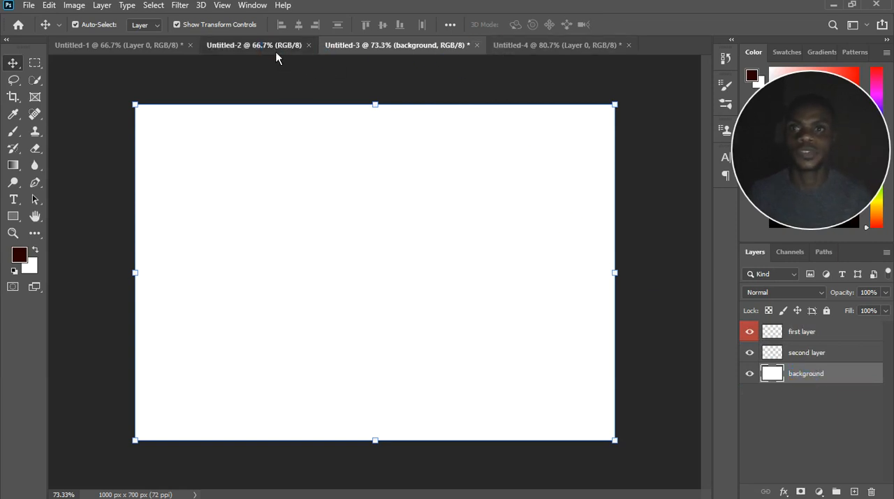
pyautogui.click(133, 46)
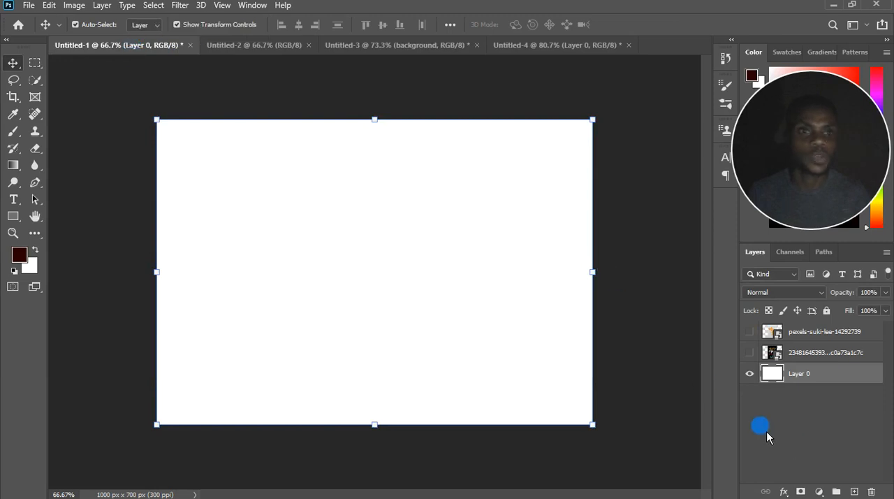
pyautogui.doubleClick(800, 376)
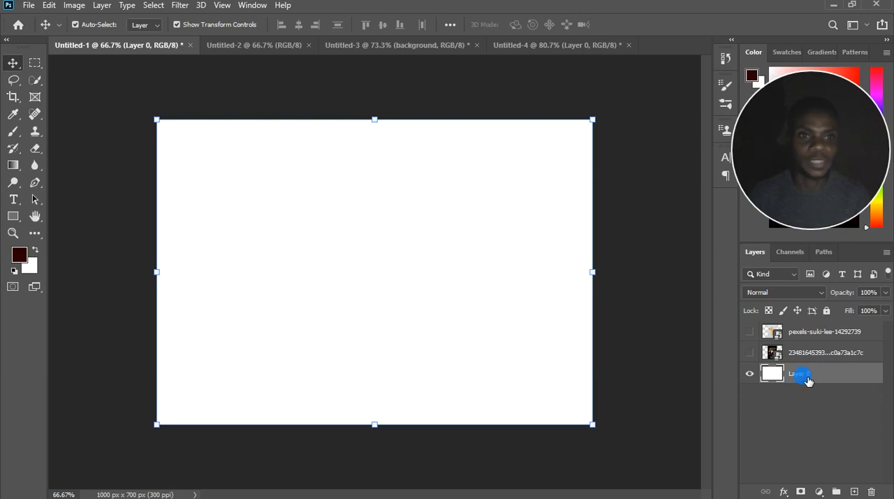
pyautogui.click(750, 352)
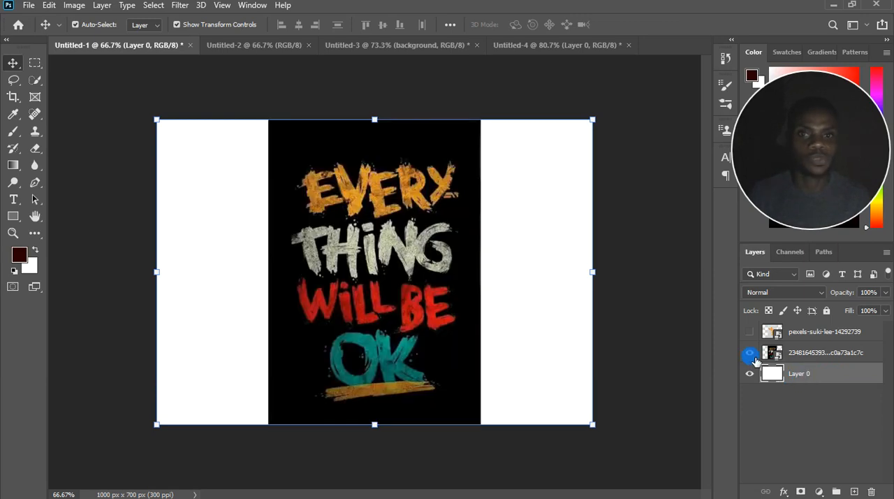
pyautogui.click(807, 354)
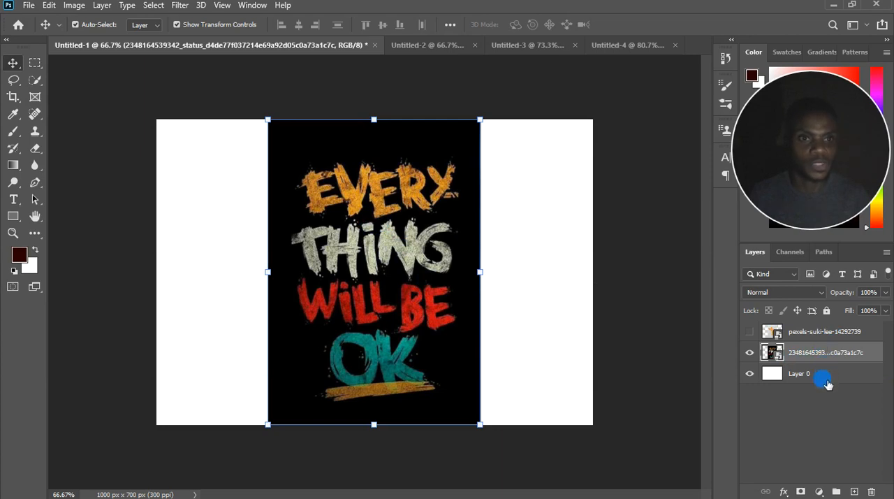
# Rename the lettering image layer as "second" and the hidden leaves image layer as "first".
pyautogui.moveTo(828, 249); pyautogui.dragTo(828, 192)
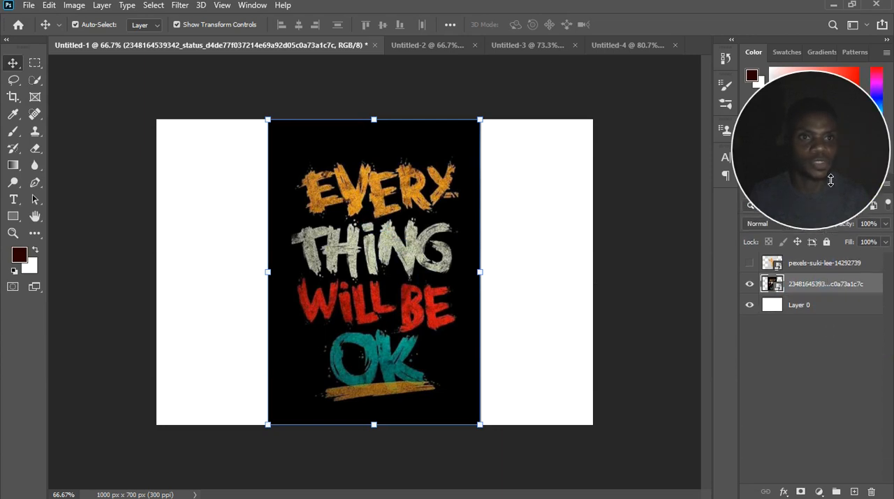
pyautogui.doubleClick(811, 296)
pyautogui.write('se')
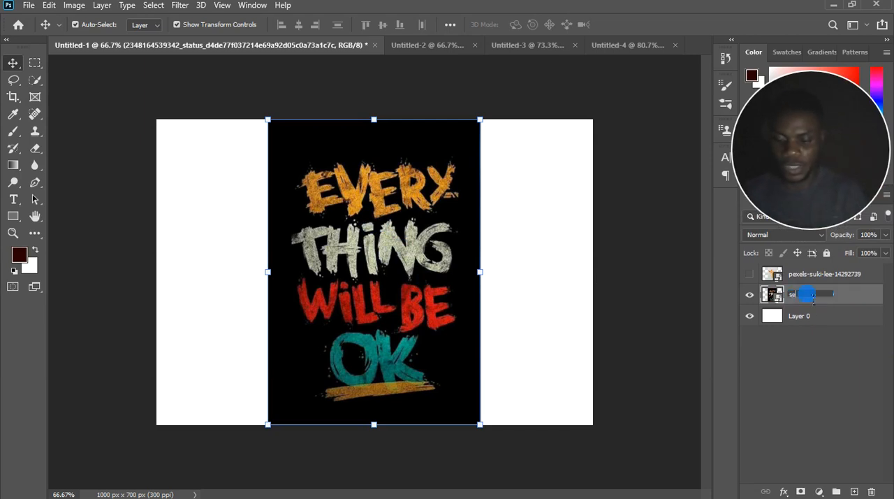
pyautogui.write('cond')
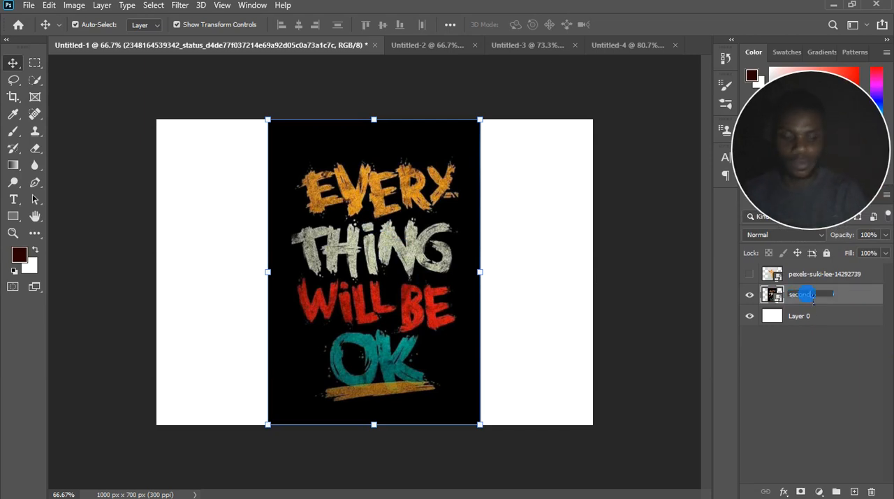
pyautogui.press('Return')
pyautogui.doubleClick(825, 277)
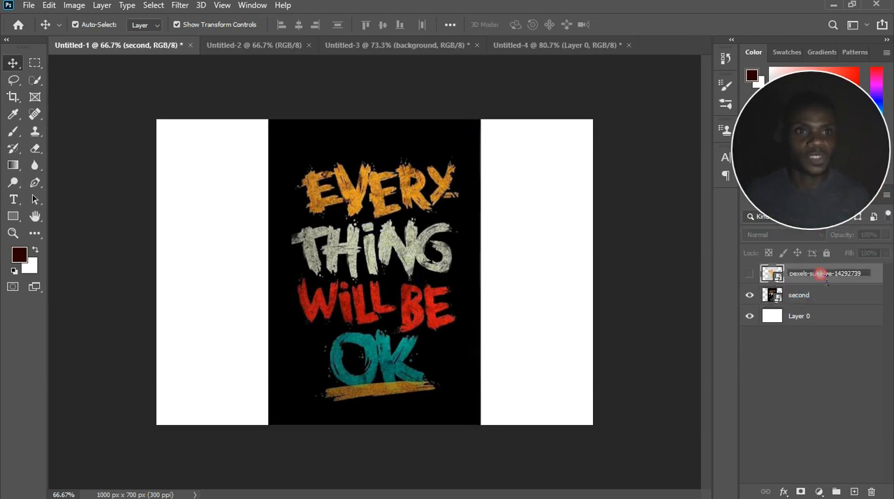
pyautogui.write('first')
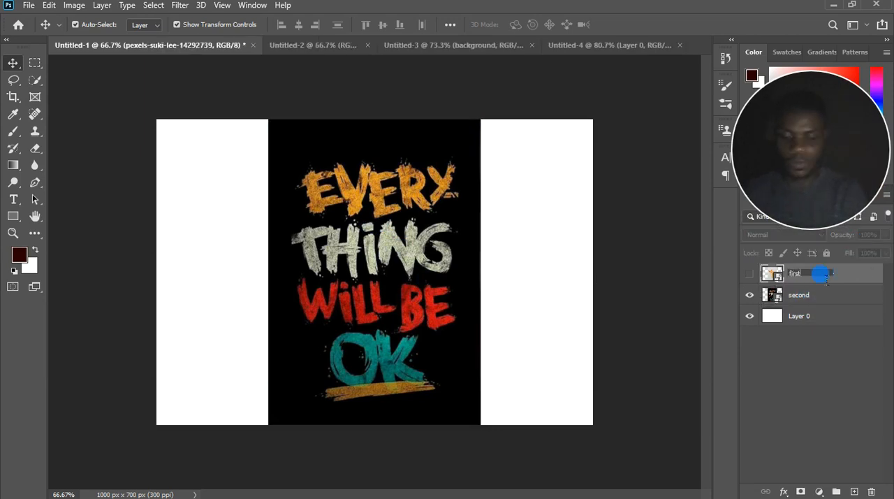
pyautogui.press('Return')
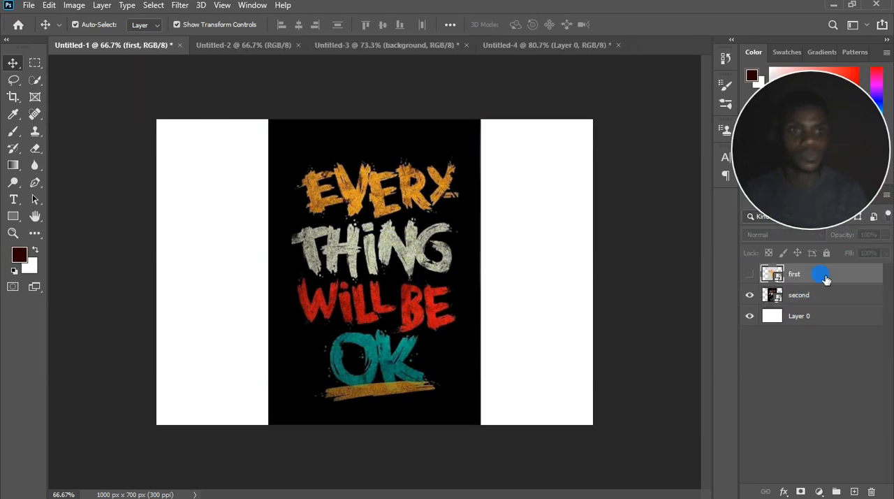
# Toggle the visibility of the "first" leaves layer and leave it shown over the lettering image.
pyautogui.click(750, 274)
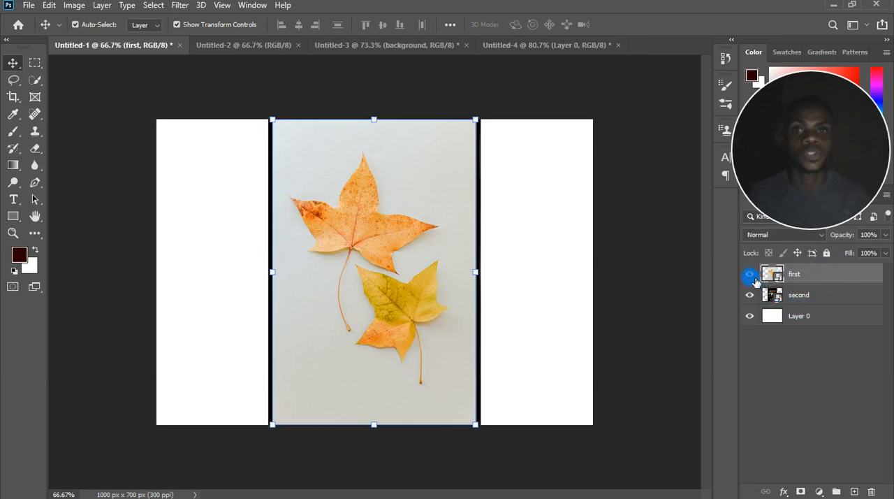
pyautogui.click(752, 275)
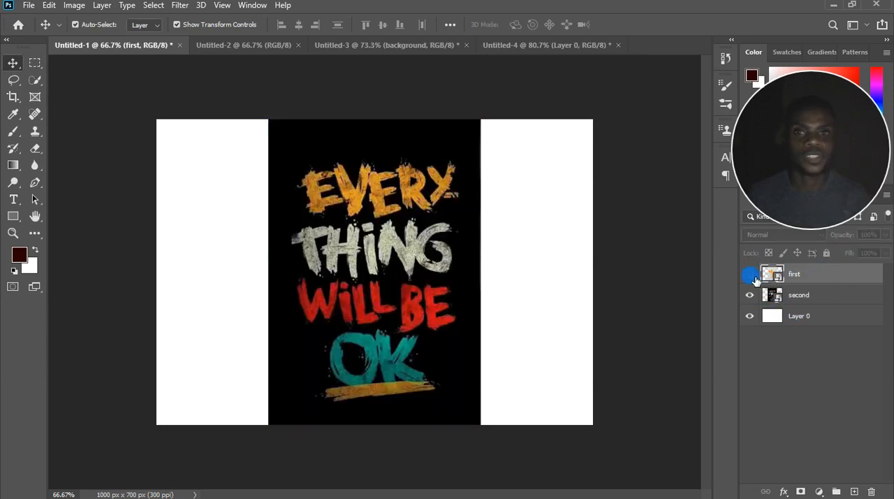
pyautogui.click(750, 274)
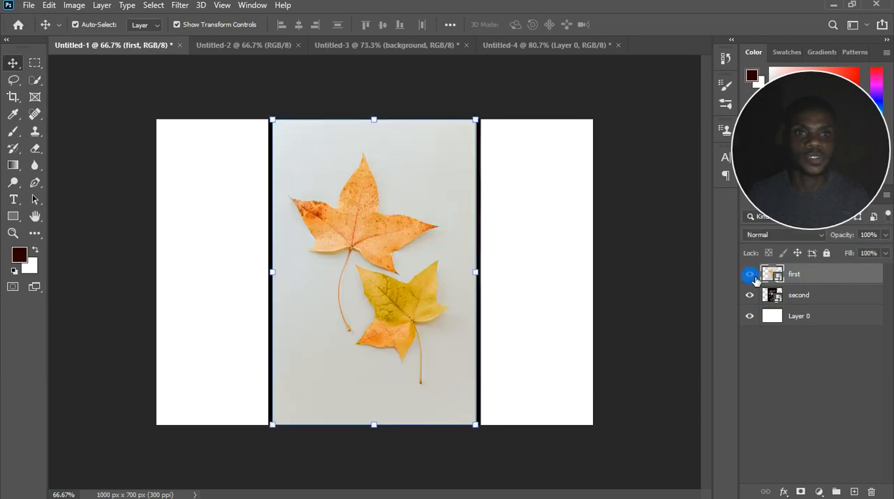
# Toggle the visibility of the "second" layer, and hide both image layers before showing them again.
pyautogui.click(749, 295)
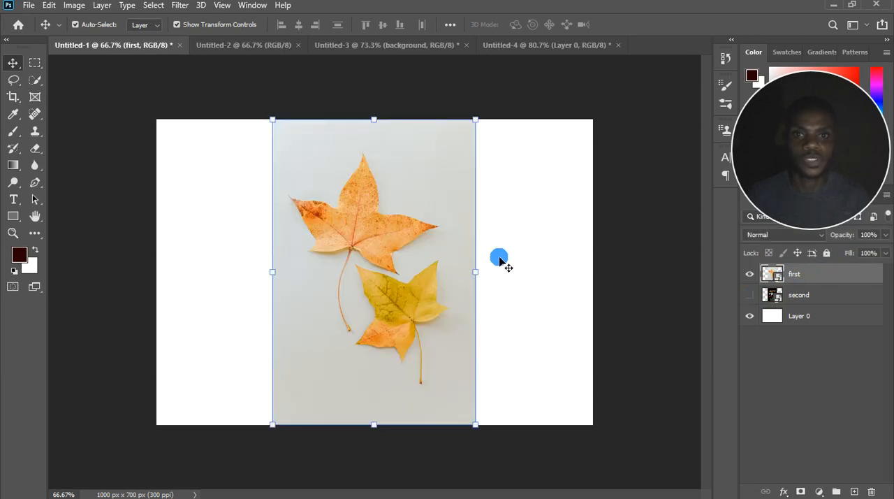
pyautogui.click(750, 295)
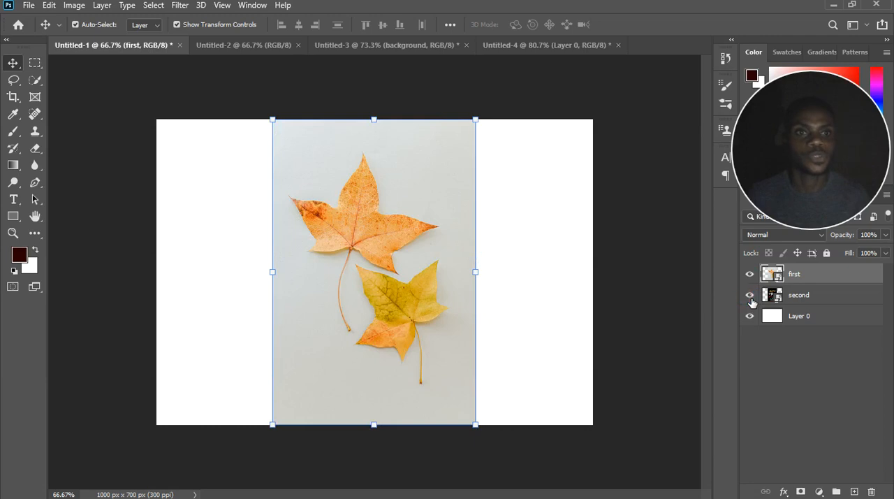
pyautogui.click(749, 296)
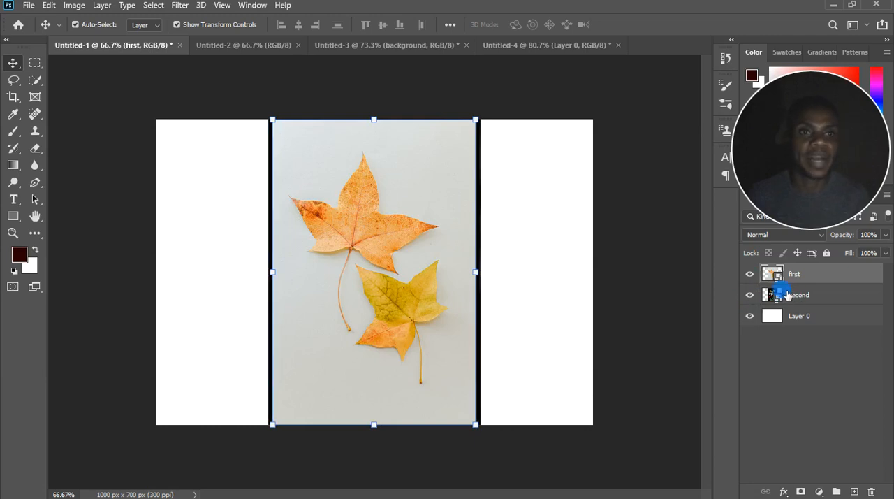
pyautogui.click(749, 274)
pyautogui.click(749, 295)
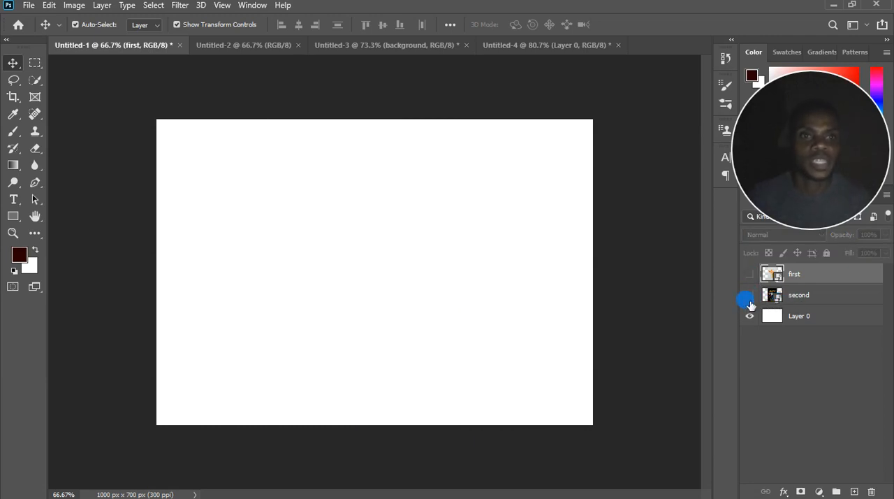
pyautogui.click(750, 274)
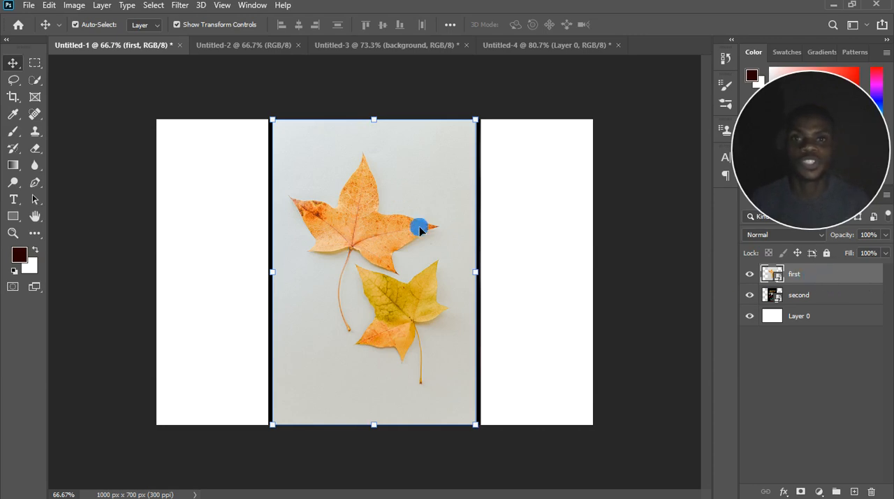
# Hide the "second" layer and Layer 0 to isolate the leaves image, and make both visible again.
pyautogui.scroll(4, 349, 232)
pyautogui.scroll(-2, 327, 232)
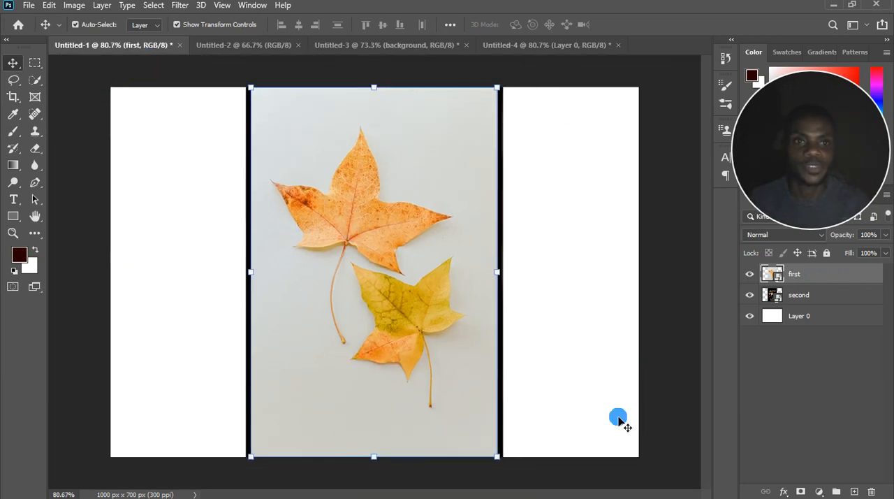
pyautogui.moveTo(751, 294); pyautogui.dragTo(749, 318)
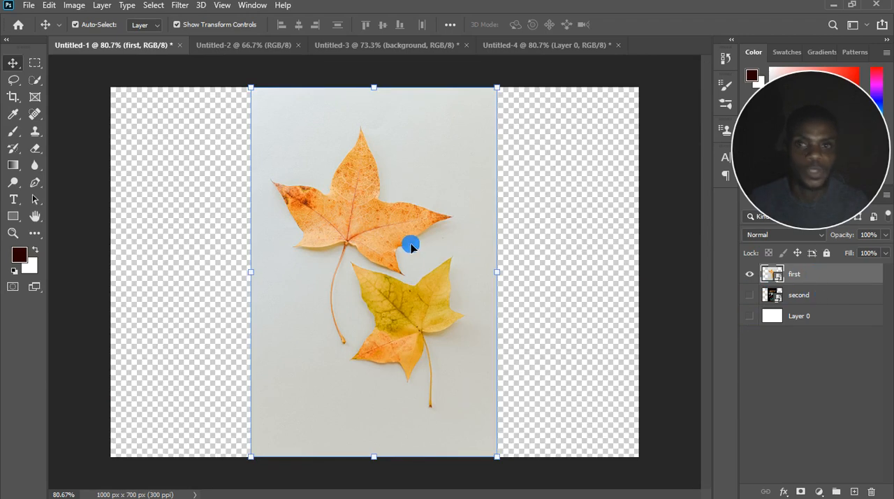
pyautogui.click(751, 295)
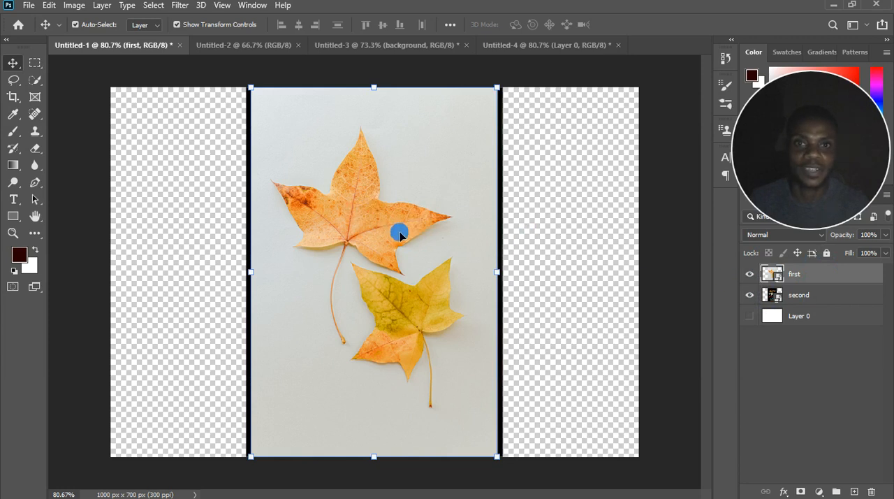
pyautogui.click(829, 298)
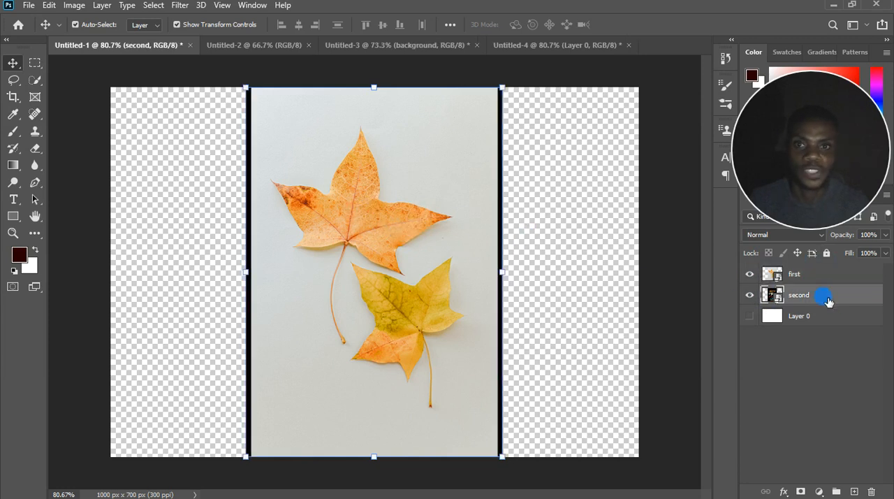
pyautogui.click(749, 316)
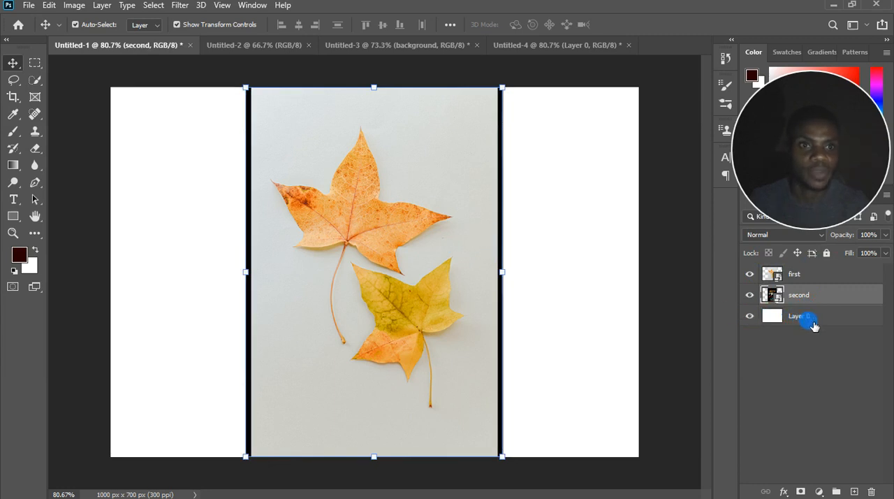
# Move Layer 0 to the top of the layer stack and toggle its visibility, leaving it shown over both images.
pyautogui.moveTo(808, 319); pyautogui.dragTo(798, 262)
pyautogui.click(751, 318)
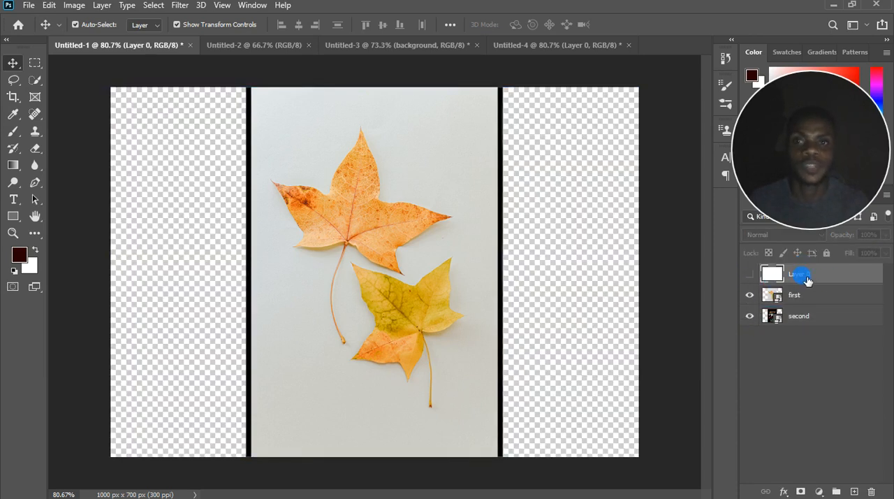
pyautogui.click(749, 276)
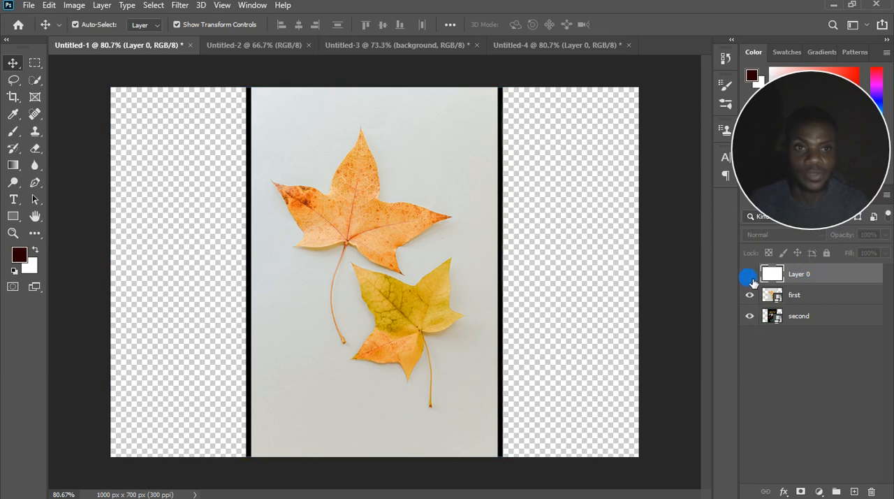
pyautogui.click(749, 276)
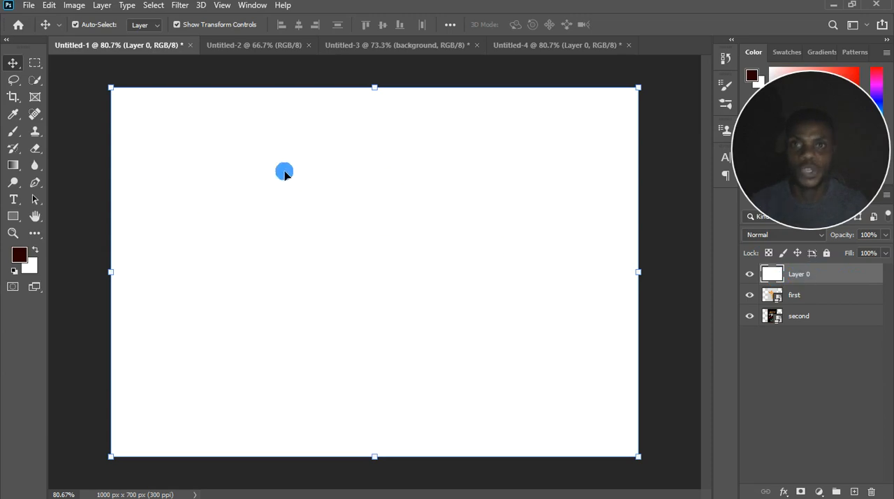
# Move Layer 0 between the "first" and "second" layers, and hide "first" while keeping "second" shown beneath it.
pyautogui.moveTo(836, 279); pyautogui.dragTo(831, 312)
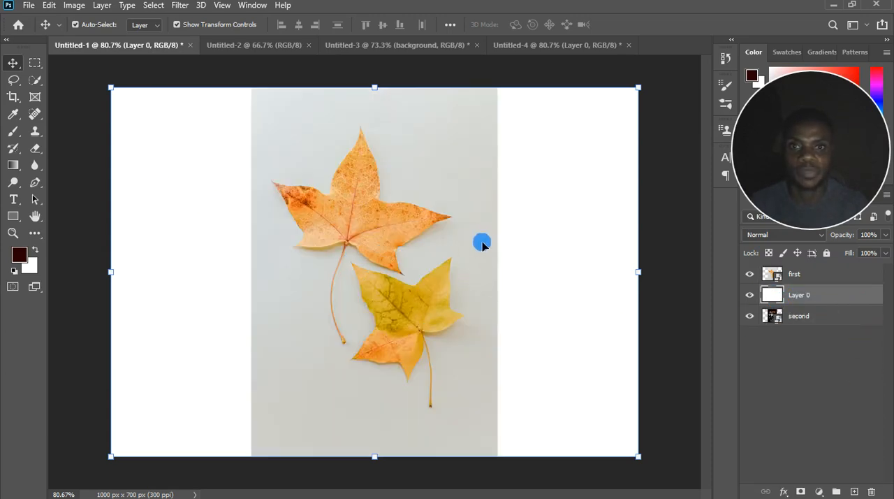
pyautogui.click(749, 316)
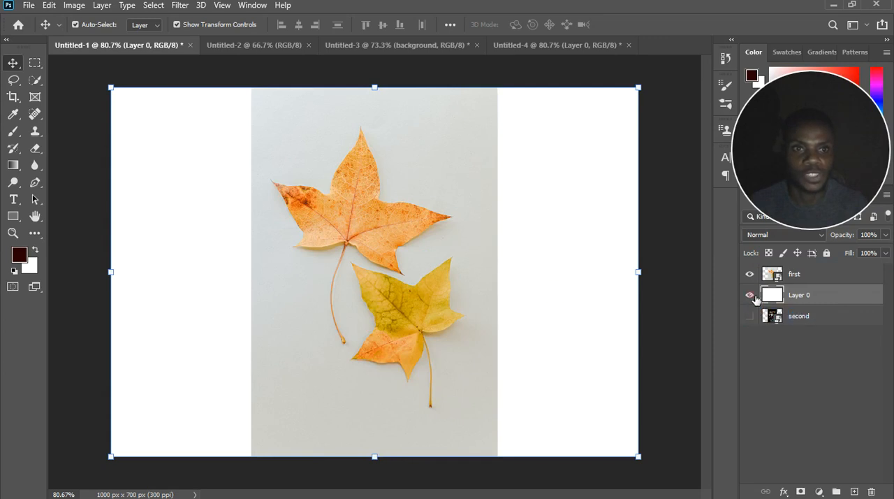
pyautogui.click(752, 277)
pyautogui.click(751, 318)
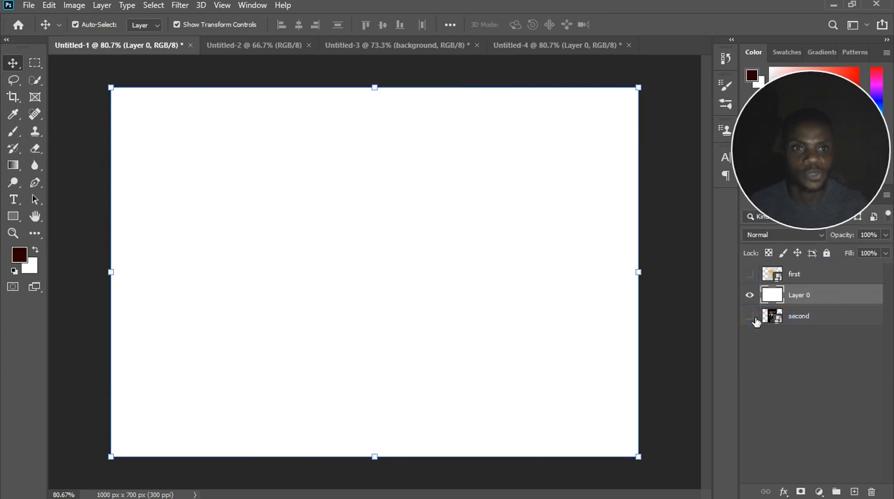
pyautogui.click(825, 317)
pyautogui.click(804, 303)
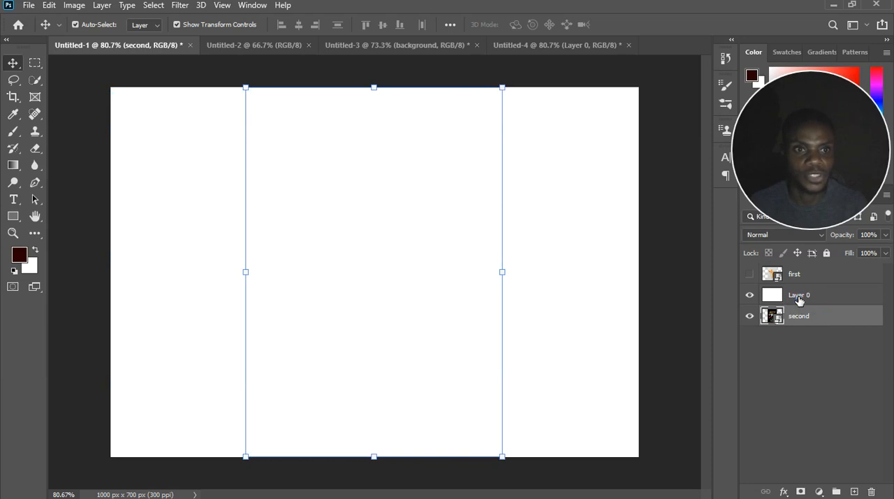
# Hide all three layers to view the transparent canvas, and make "first", "second" and Layer 0 visible again.
pyautogui.click(749, 296)
pyautogui.click(374, 271)
pyautogui.click(774, 347)
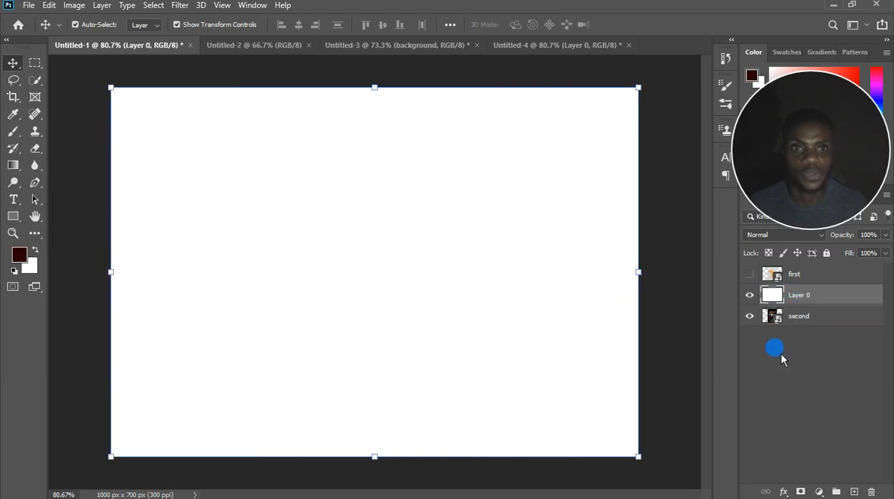
pyautogui.click(825, 320)
pyautogui.click(750, 316)
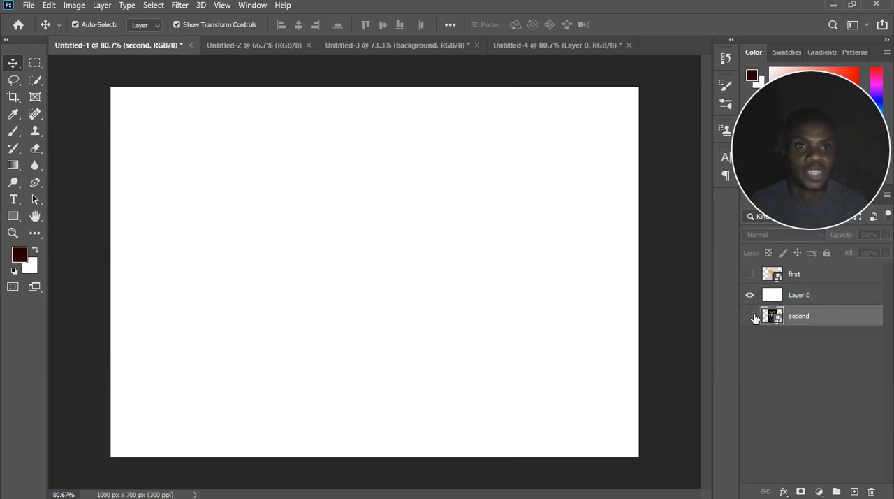
pyautogui.click(750, 295)
pyautogui.click(755, 276)
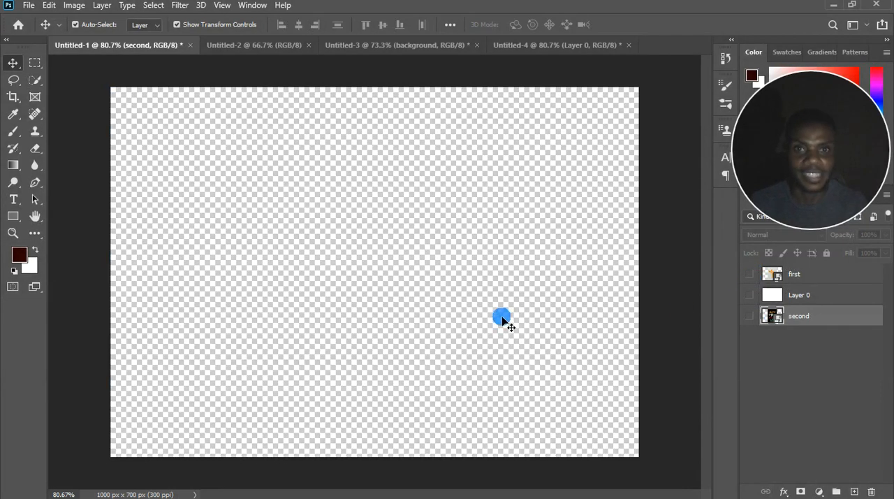
pyautogui.scroll(1, 389, 283)
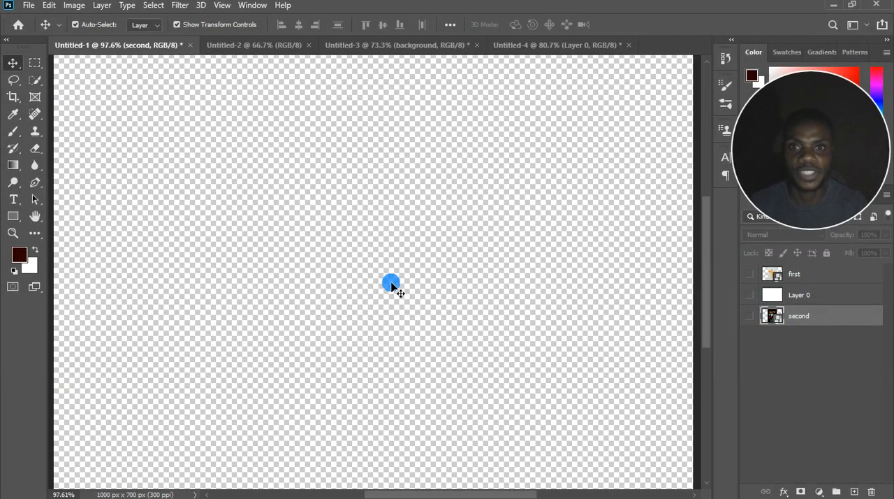
pyautogui.scroll(-2, 398, 297)
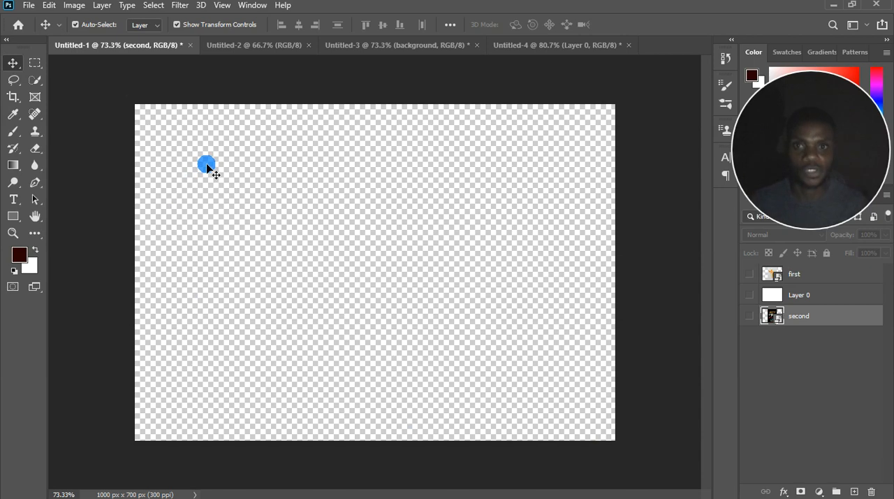
pyautogui.click(751, 276)
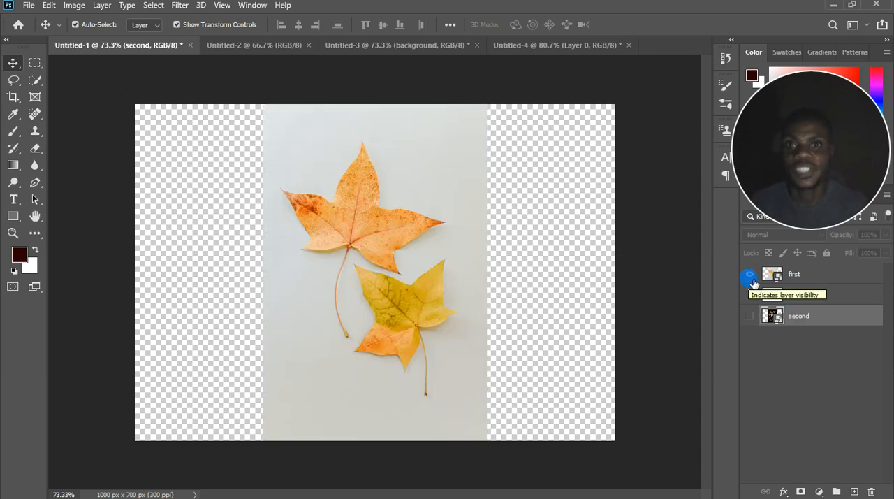
pyautogui.click(750, 316)
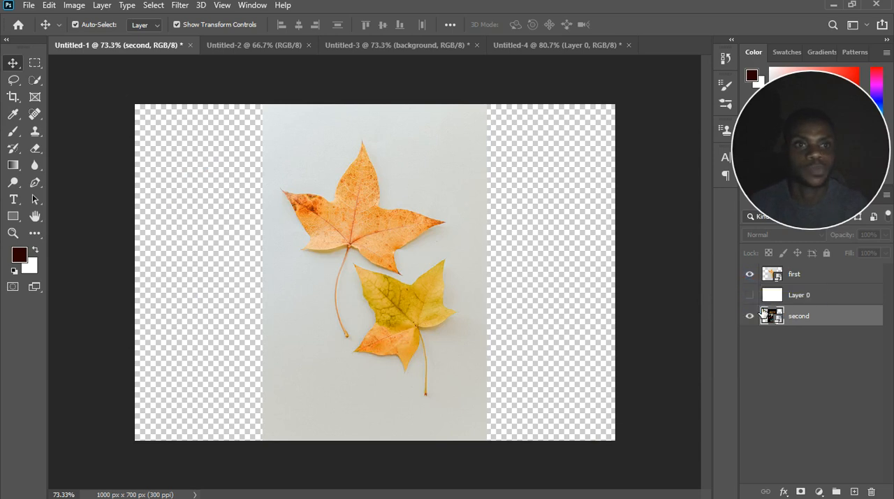
pyautogui.click(813, 318)
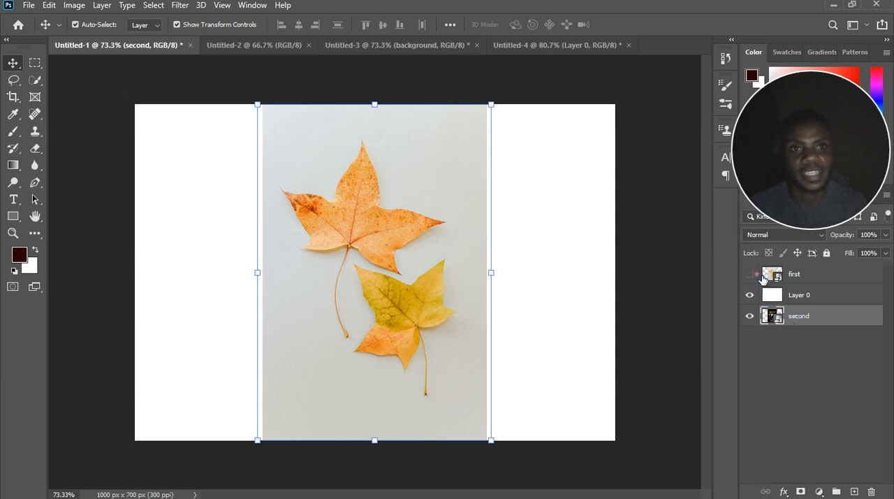
# Hide the "first" layer, move Layer 0 beneath "second" at the bottom of the stack, and show "first" again.
pyautogui.click(750, 274)
pyautogui.click(814, 296)
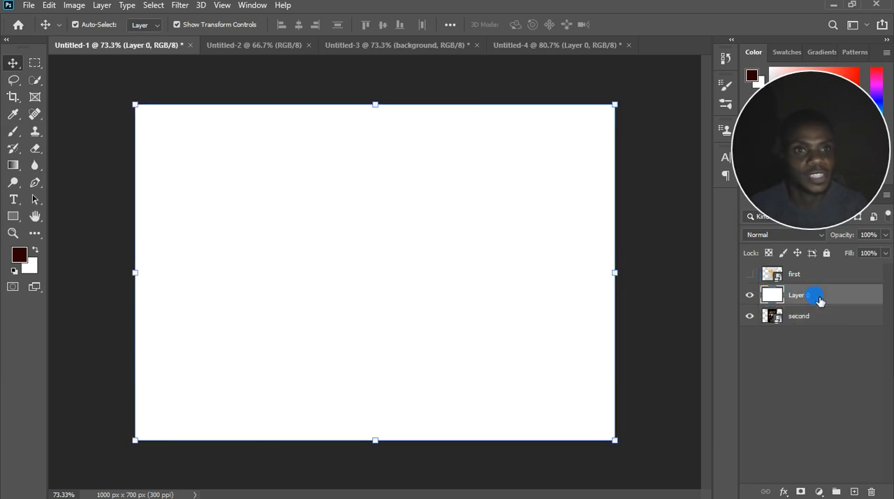
pyautogui.moveTo(819, 299); pyautogui.dragTo(820, 328)
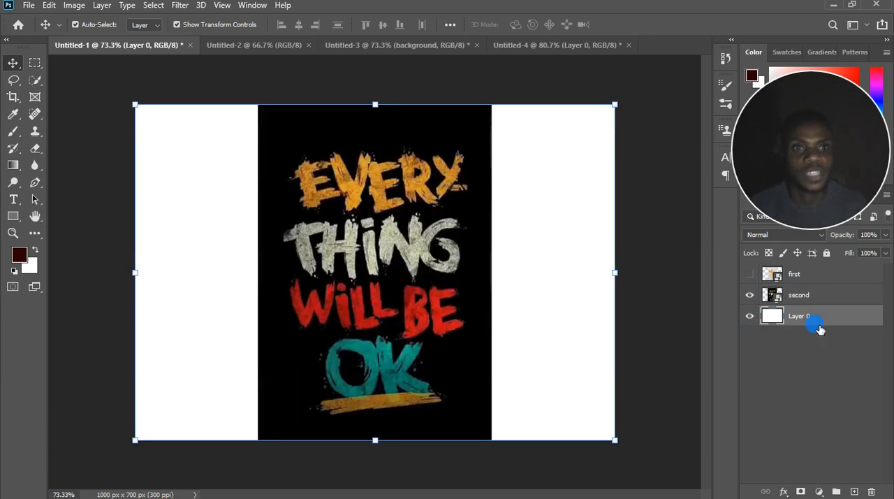
pyautogui.click(751, 275)
# Hide Layer 0 and select the "second" layer to examine the transparency around the two images.
pyautogui.click(834, 295)
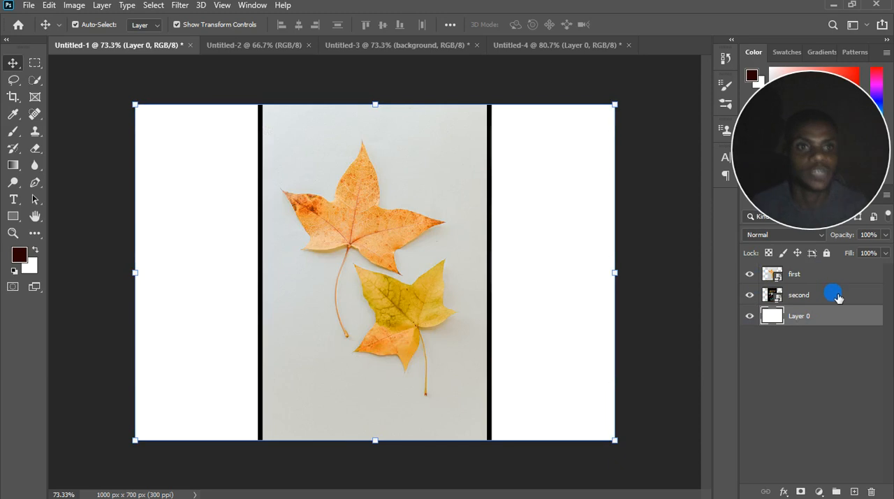
pyautogui.click(749, 318)
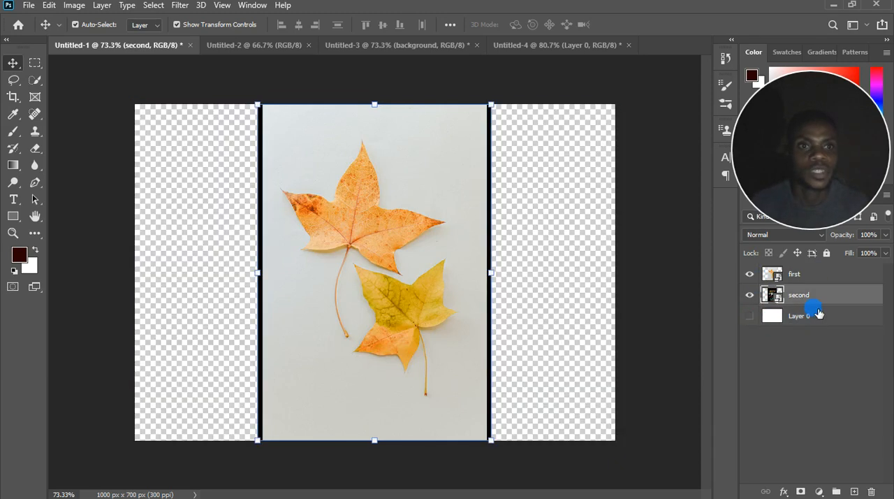
pyautogui.scroll(2, 340, 255)
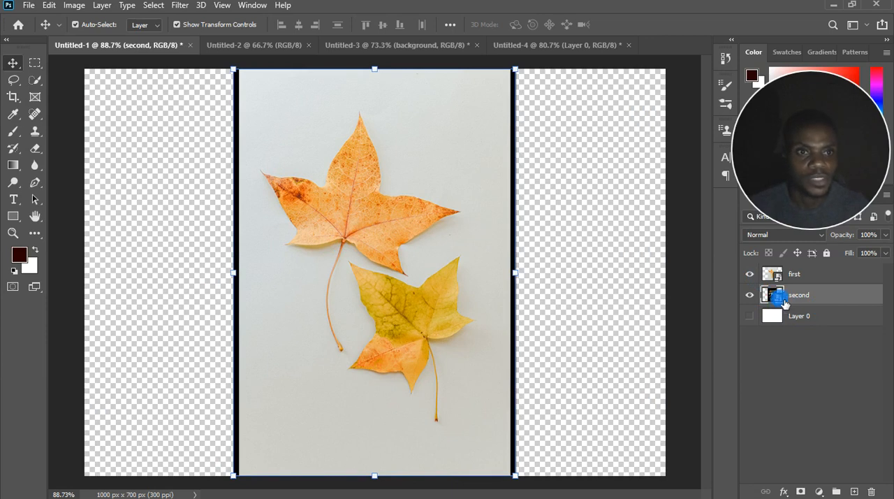
pyautogui.moveTo(783, 300); pyautogui.dragTo(781, 288)
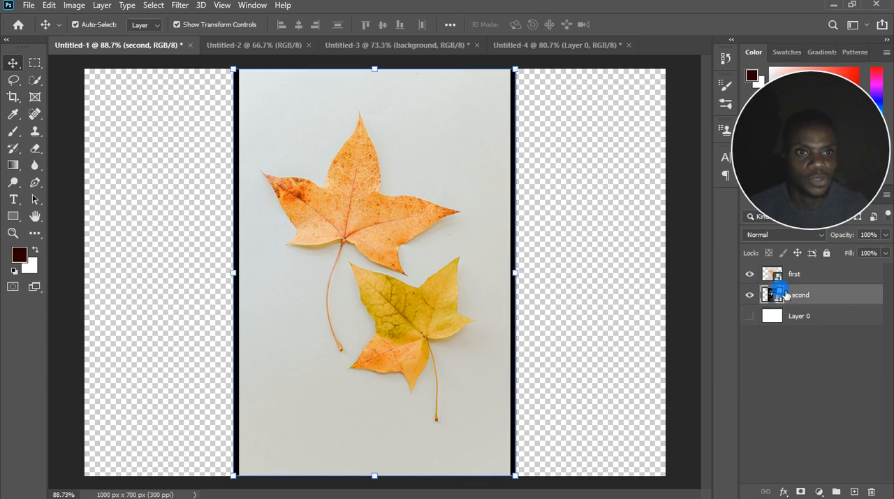
# Show Layer 0 and hide the "second" and "first" layers to view only the white background.
pyautogui.click(749, 316)
pyautogui.click(750, 295)
pyautogui.click(750, 274)
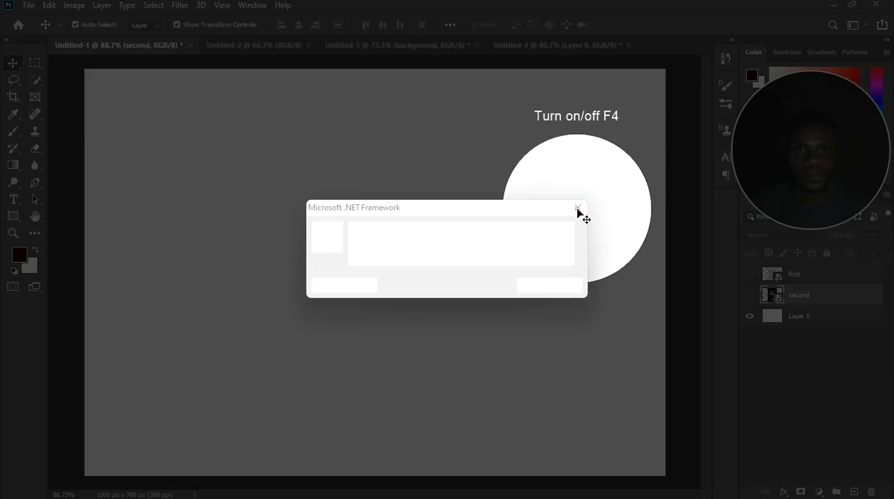
pyautogui.click(578, 208)
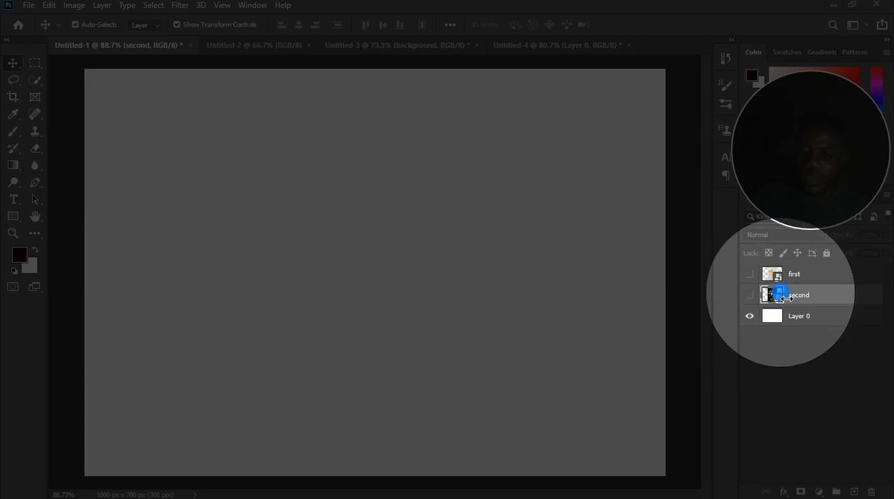
pyautogui.press('F4')
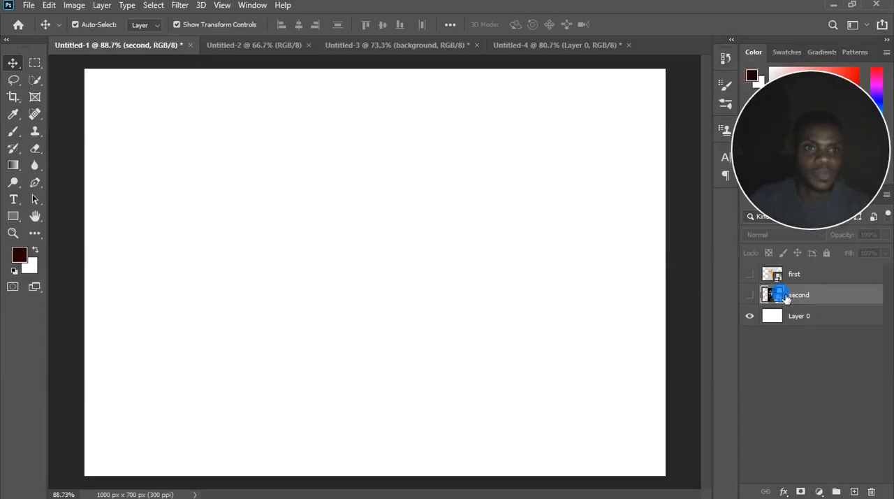
# Show the "second" lettering layer with "first" left hidden, and look over the layer commands for "second".
pyautogui.click(749, 295)
pyautogui.click(749, 274)
pyautogui.click(749, 274)
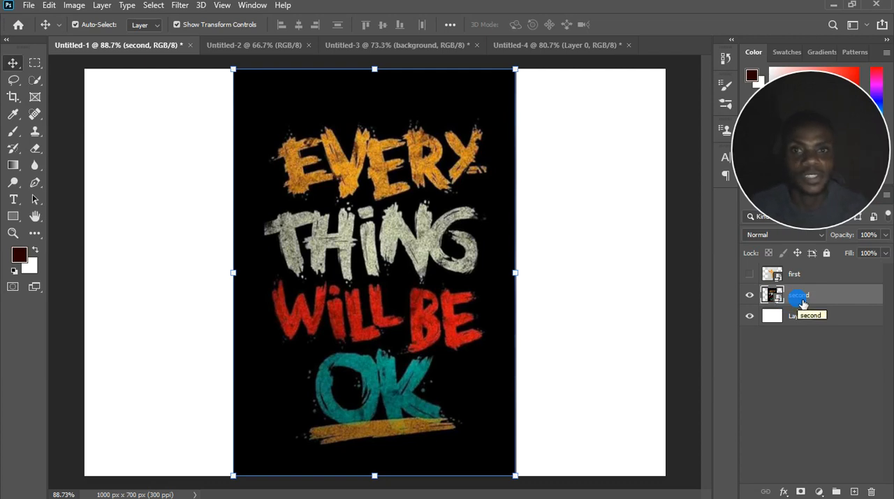
pyautogui.rightClick(803, 298)
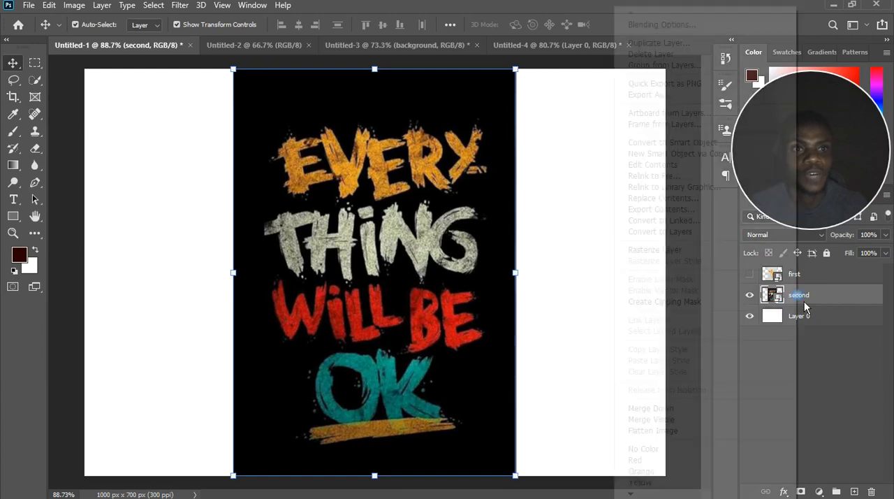
pyautogui.rightClick(820, 299)
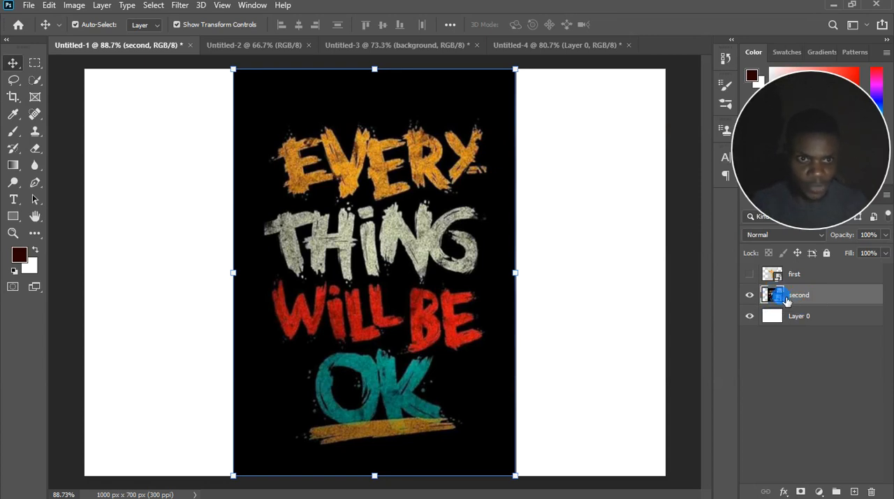
# Try to paint on the lettering image of the "second" layer with the Brush tool.
pyautogui.click(13, 131)
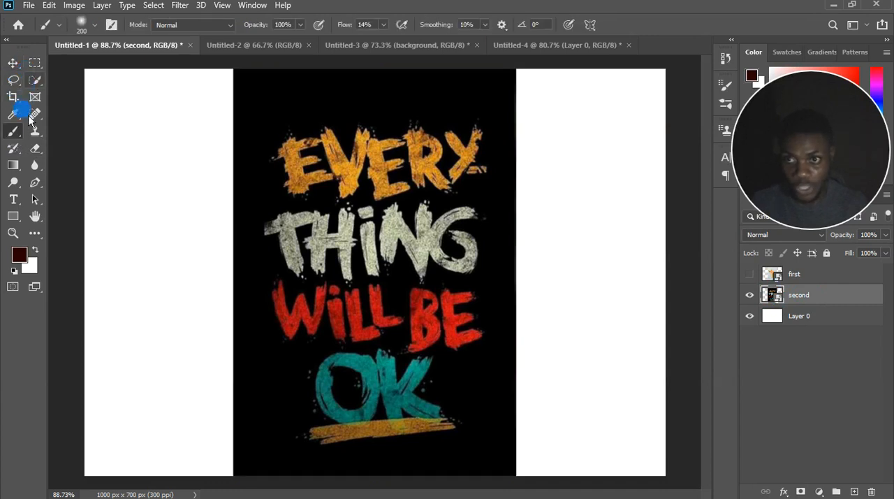
pyautogui.click(367, 229)
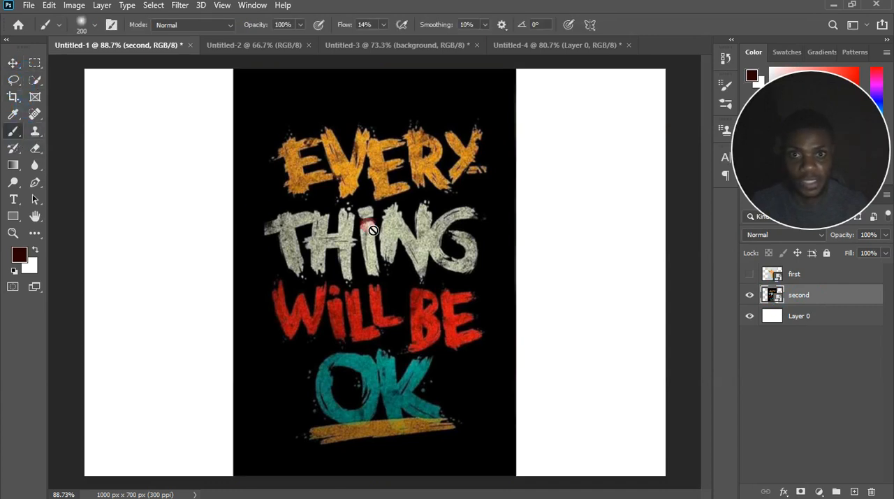
pyautogui.click(433, 197)
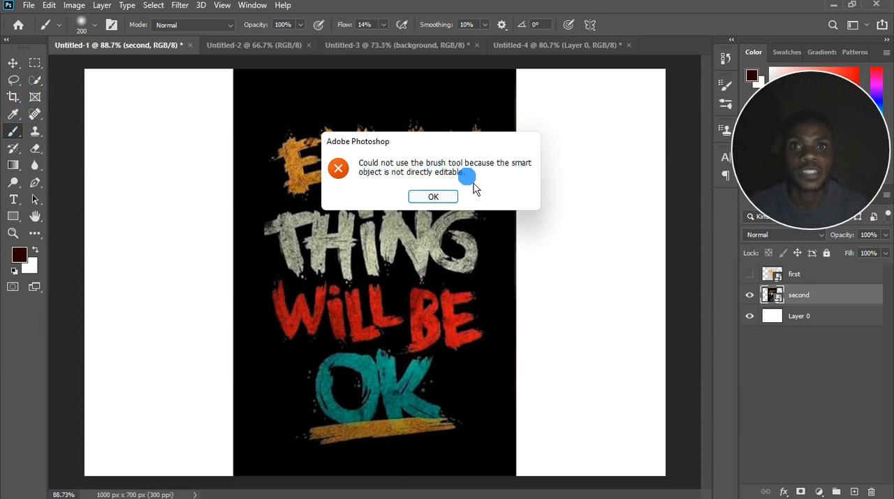
pyautogui.click(433, 196)
# Select and show the "first" leaves layer, and try to paint on it with the Brush tool.
pyautogui.click(798, 274)
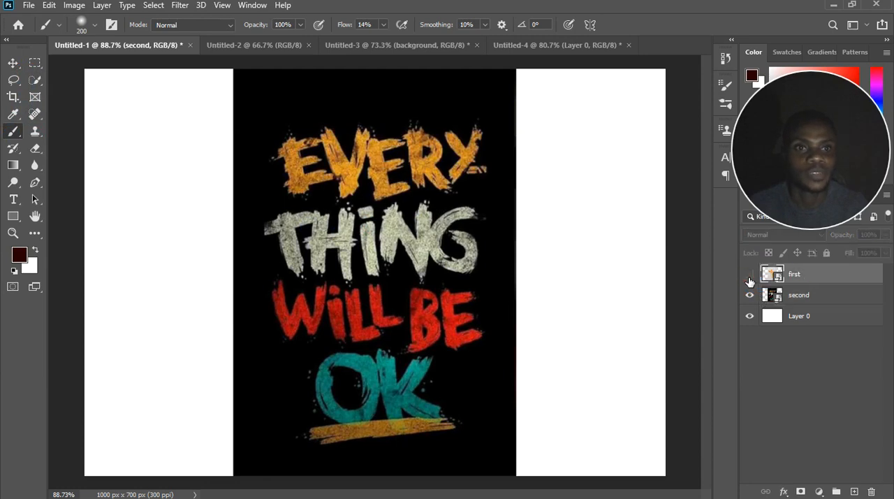
pyautogui.click(749, 274)
pyautogui.click(368, 218)
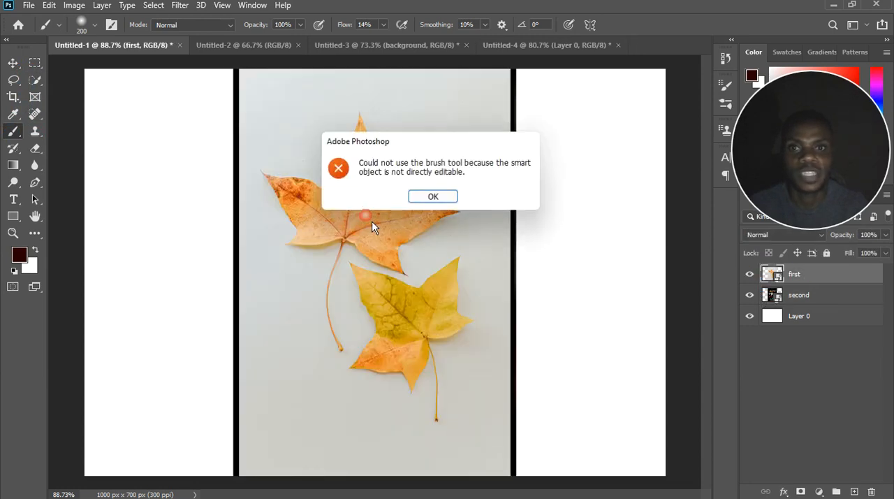
pyautogui.click(419, 195)
# Try to erase part of the leaves image on the "first" layer with the Eraser tool.
pyautogui.click(35, 149)
pyautogui.click(261, 213)
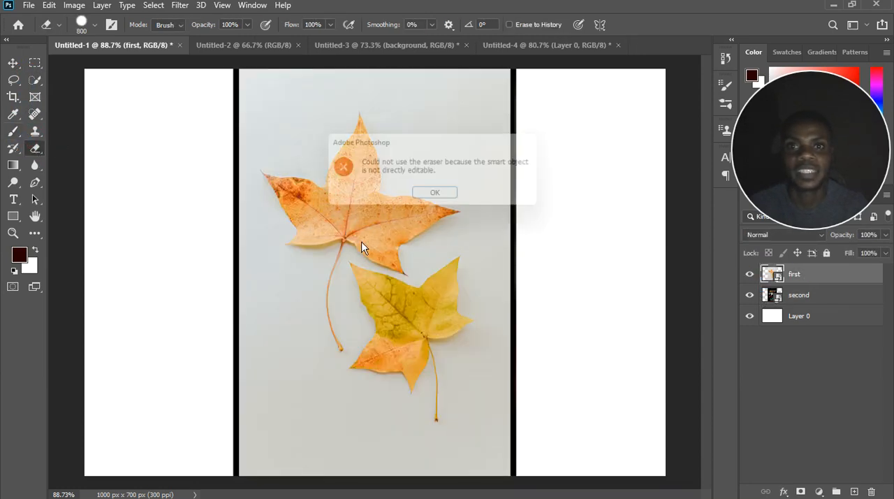
pyautogui.click(440, 197)
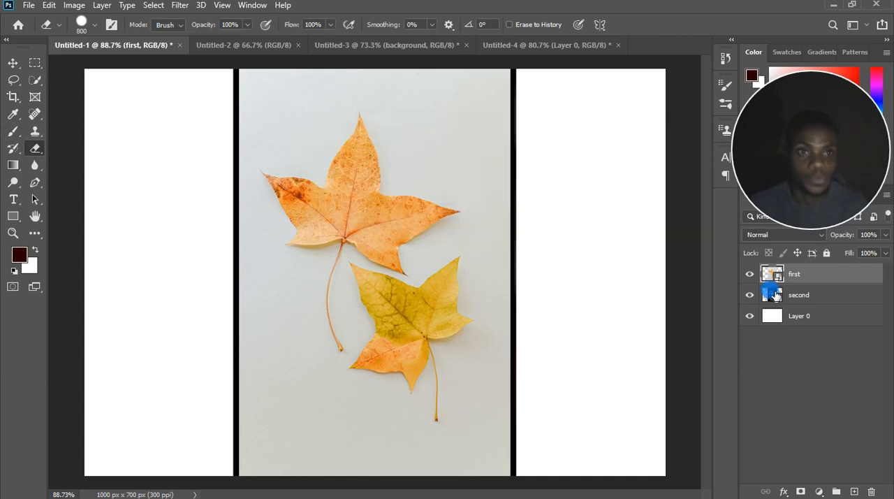
# Rasterize the "second" layer and erase a broad area across its middle with the Eraser tool sized 200.
pyautogui.rightClick(797, 307)
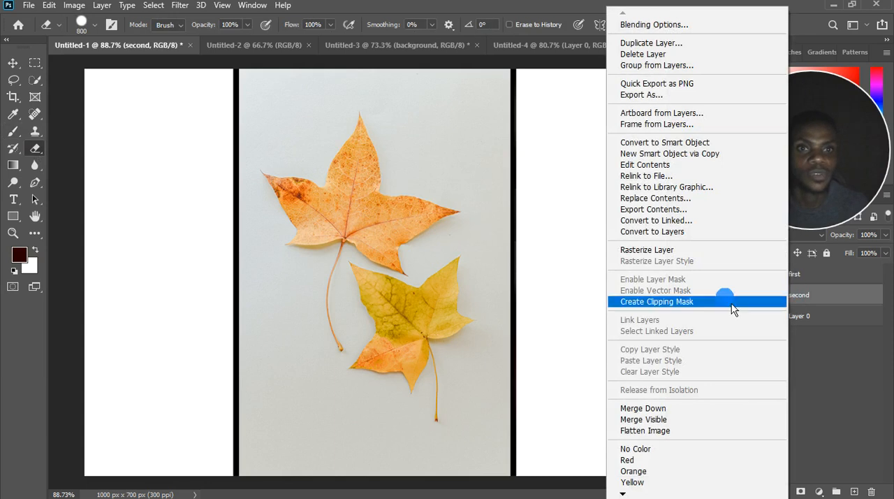
pyautogui.click(673, 254)
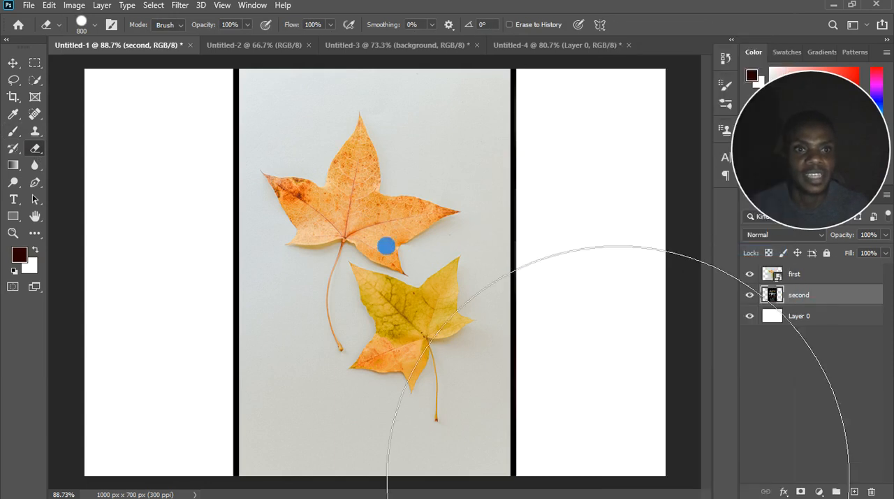
pyautogui.press('[')
pyautogui.press('[')
pyautogui.press('[')
pyautogui.press('[')
pyautogui.press('[')
pyautogui.press('[')
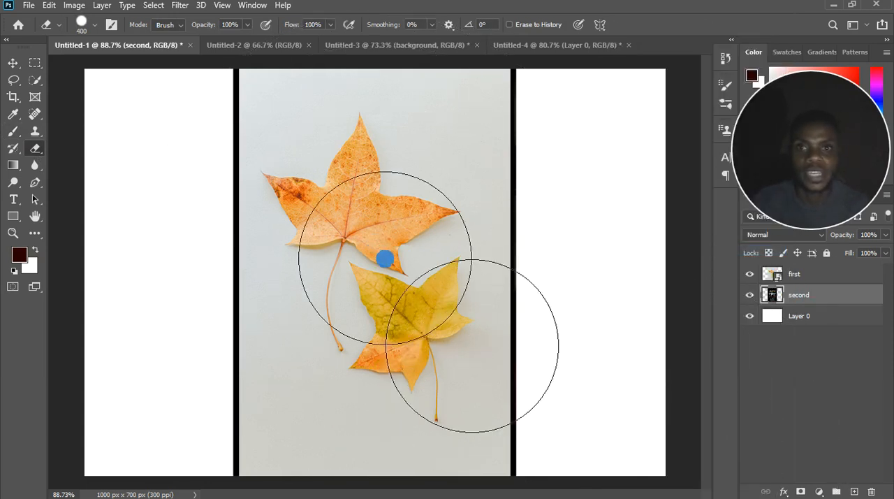
pyautogui.moveTo(381, 250)
pyautogui.mouseDown()
pyautogui.moveTo(371, 231)
pyautogui.moveTo(395, 249)
pyautogui.moveTo(382, 248)
pyautogui.mouseUp()
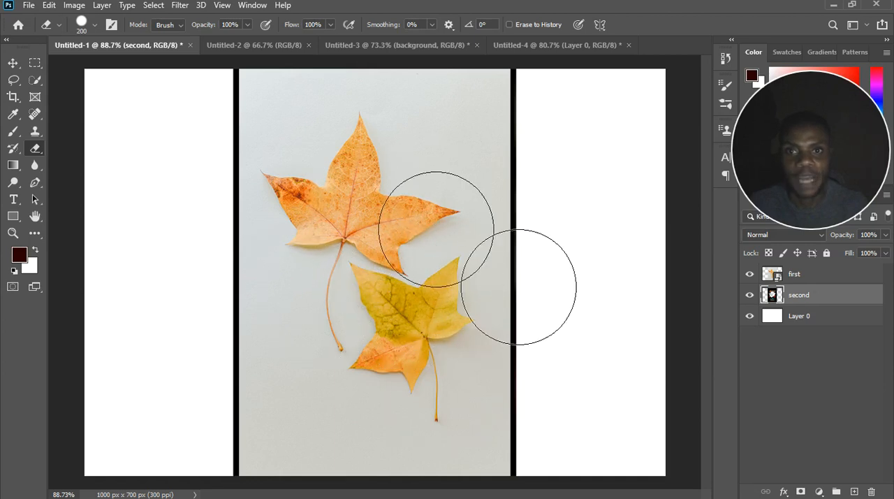
pyautogui.moveTo(243, 252)
pyautogui.mouseDown()
pyautogui.moveTo(379, 265)
pyautogui.moveTo(290, 252)
pyautogui.moveTo(337, 243)
pyautogui.moveTo(389, 248)
pyautogui.mouseUp()
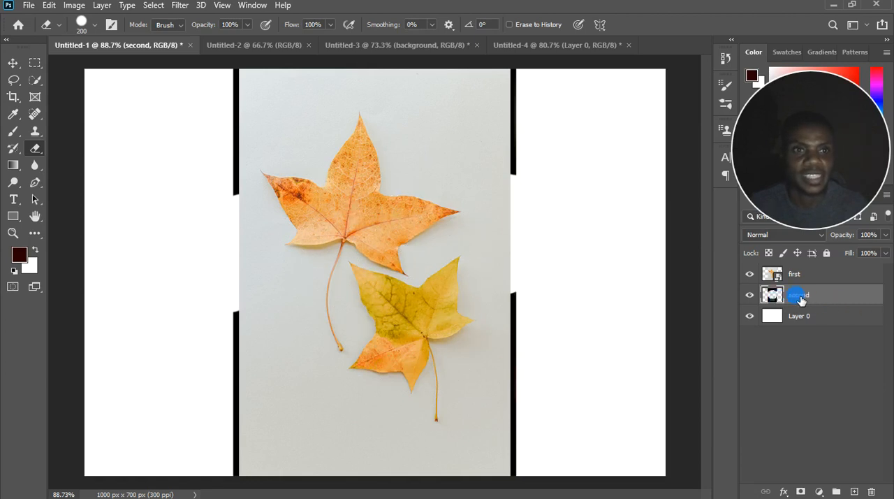
# Hide the "first" layer to inspect the erased area of "second", and show "first" again.
pyautogui.click(751, 274)
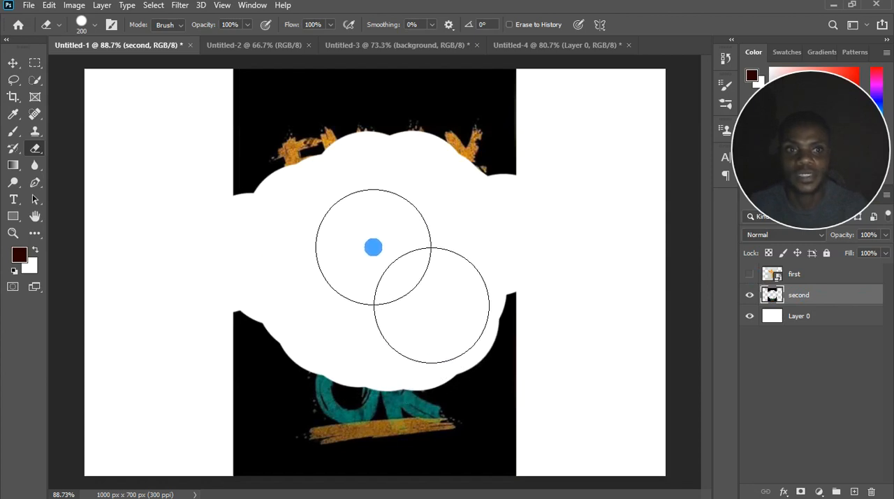
pyautogui.click(750, 274)
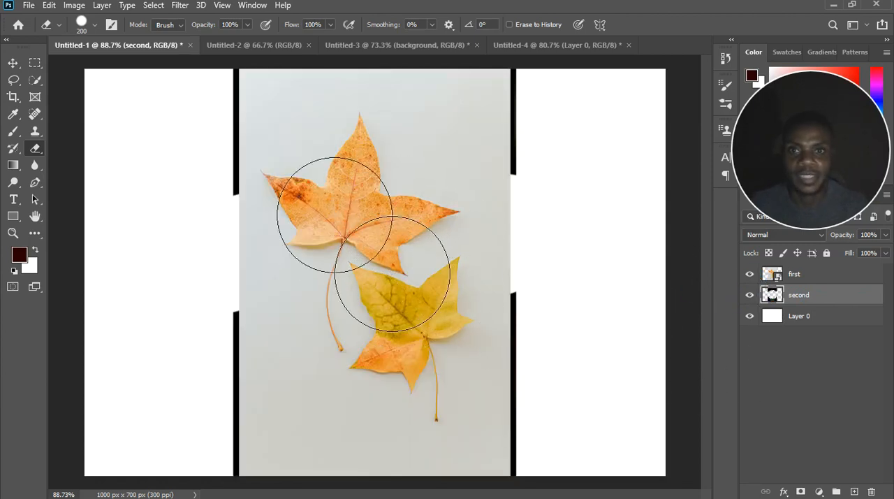
pyautogui.click(364, 242)
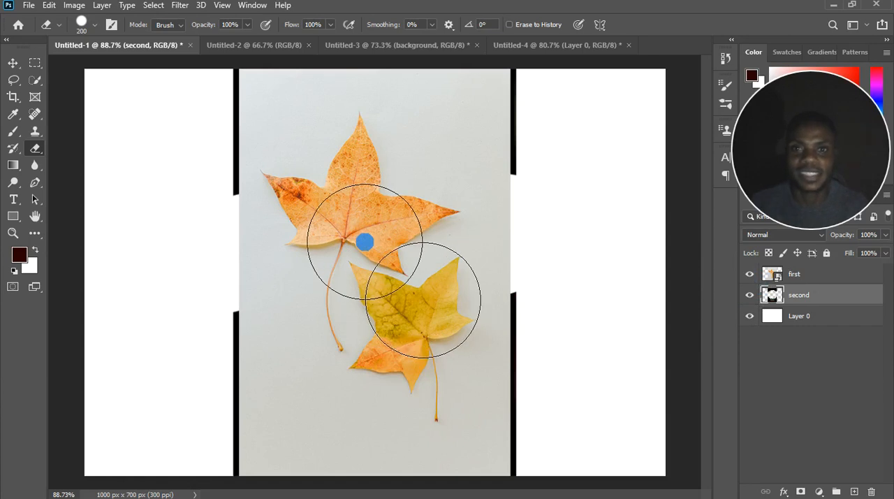
pyautogui.click(796, 299)
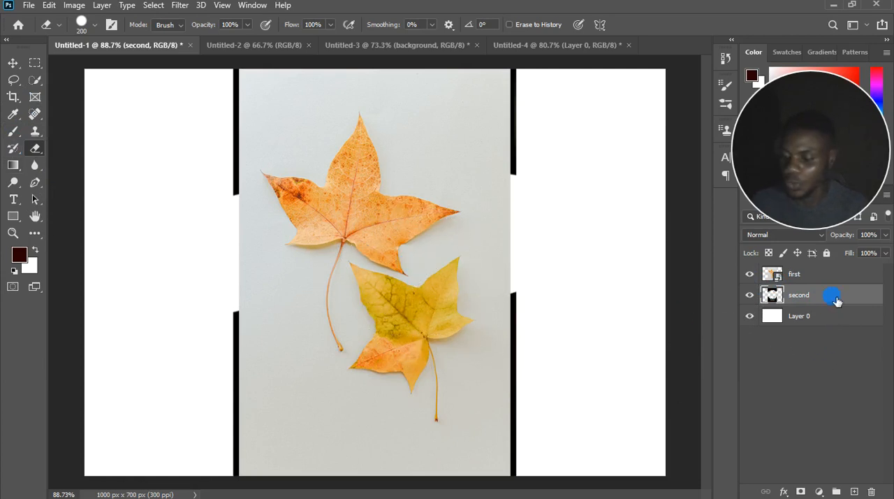
# Undo the erasing and rasterizing of the "second" layer, and try to erase on it as a smart object.
pyautogui.hotkey('ctrl', 'z')
pyautogui.hotkey('ctrl', 'z')
pyautogui.hotkey('ctrl', 'z')
pyautogui.hotkey('ctrl', 'z')
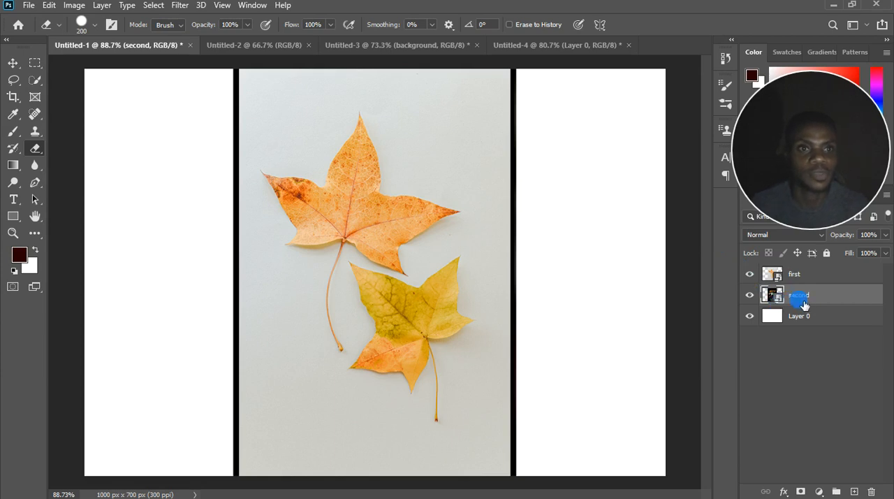
pyautogui.click(469, 229)
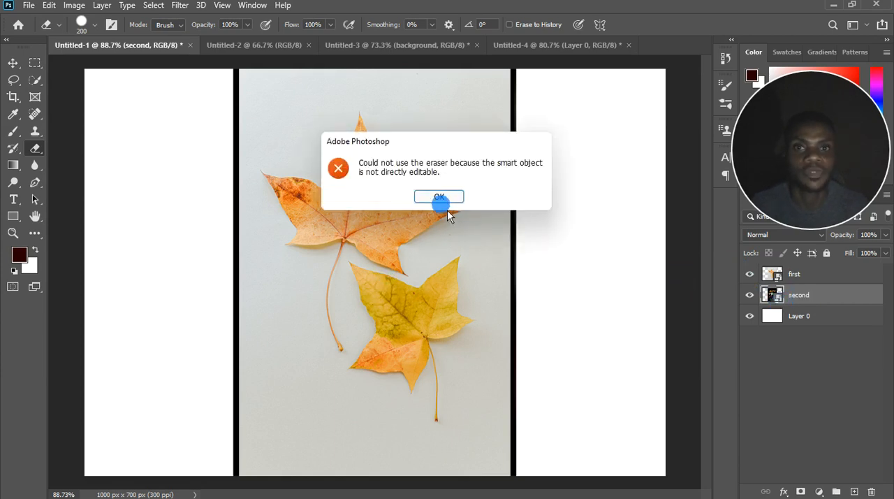
pyautogui.click(417, 201)
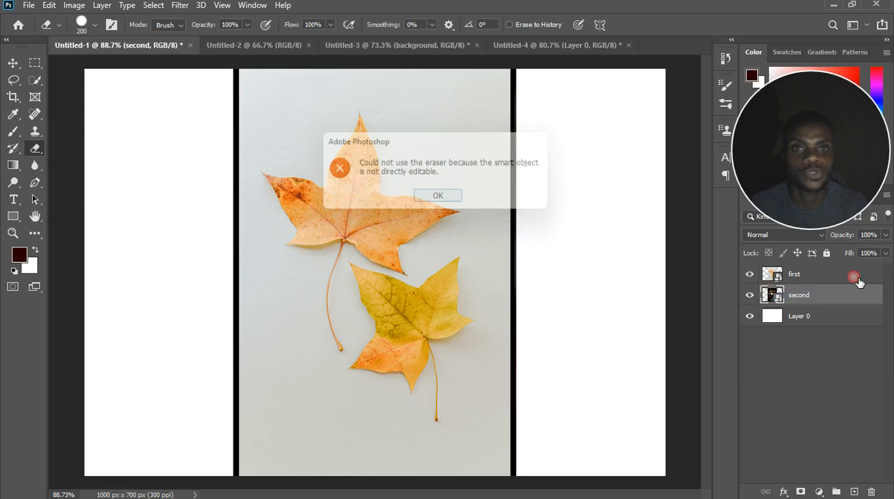
# Rasterize the "first" leaves layer.
pyautogui.click(814, 275)
pyautogui.rightClick(798, 288)
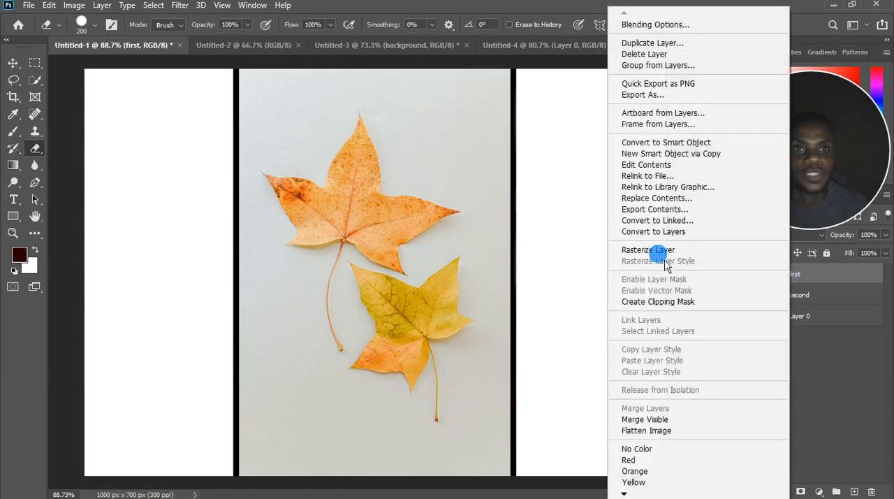
pyautogui.click(656, 251)
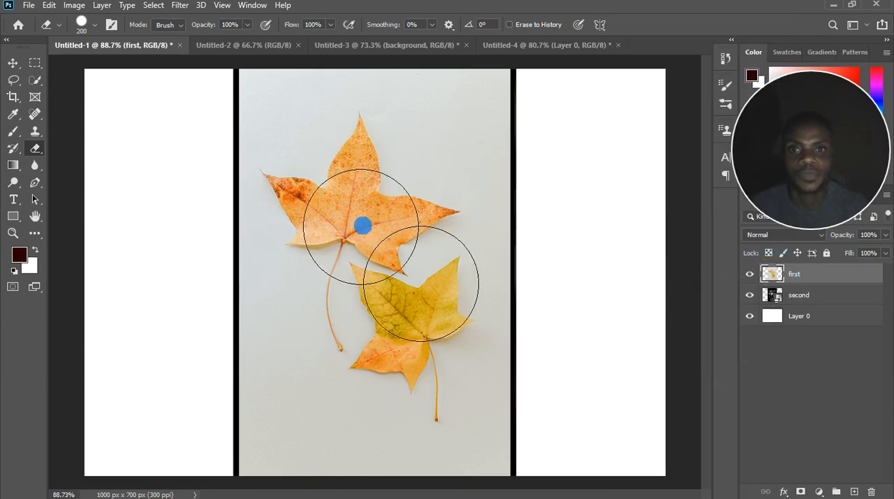
# Erase a circular hole in the upper leaf of the "first" layer with the Eraser tool sized 200.
pyautogui.click(361, 223)
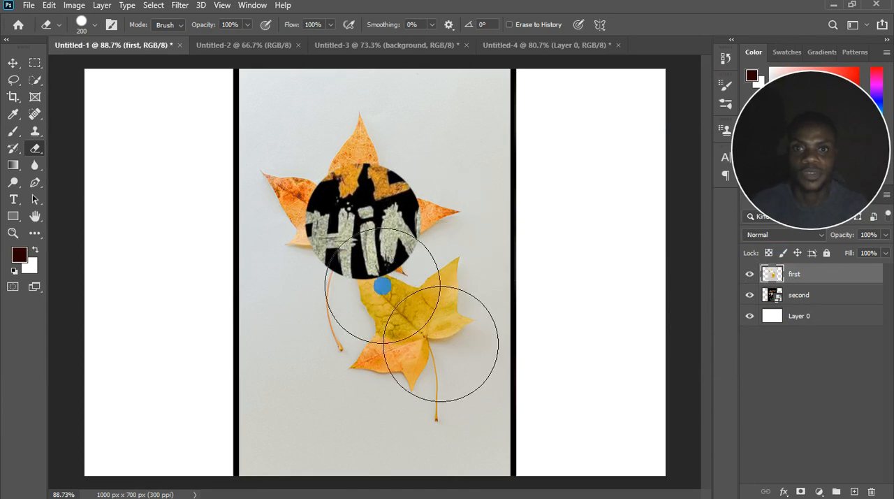
pyautogui.scroll(1, 357, 226)
pyautogui.scroll(1, 357, 226)
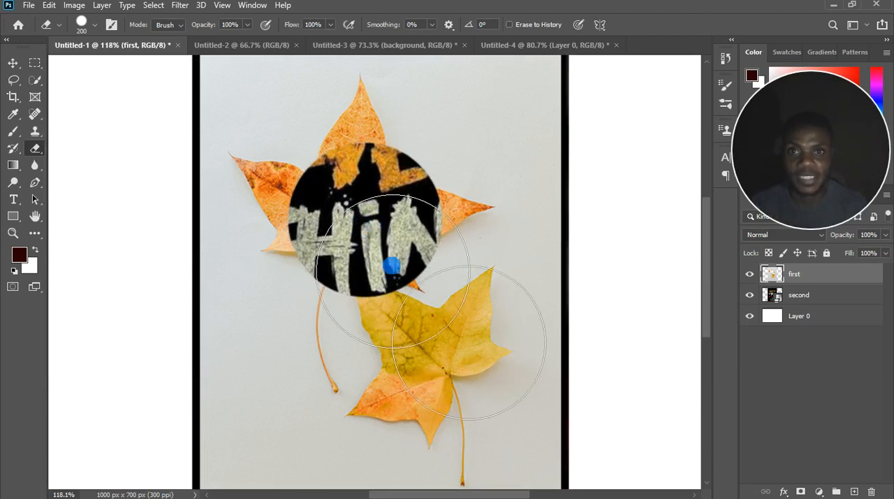
# Rasterize the "second" layer and erase its lettering through the hole in the leaves image.
pyautogui.click(813, 300)
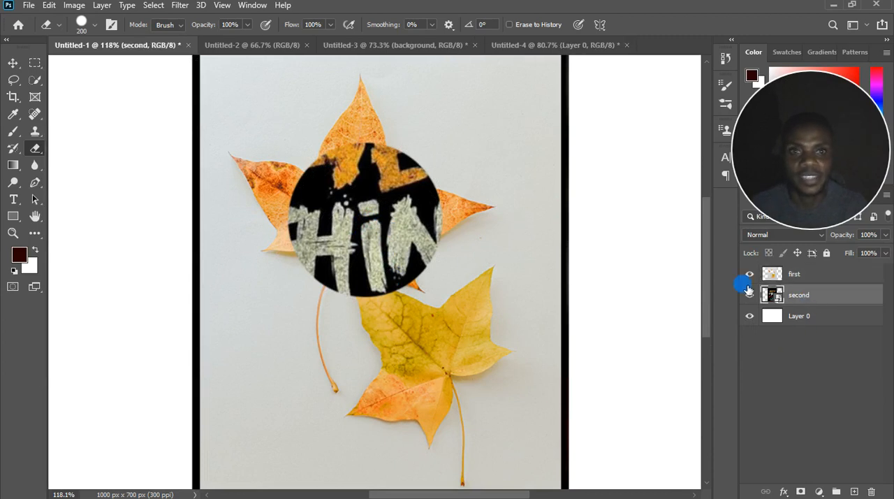
pyautogui.rightClick(839, 306)
pyautogui.click(681, 248)
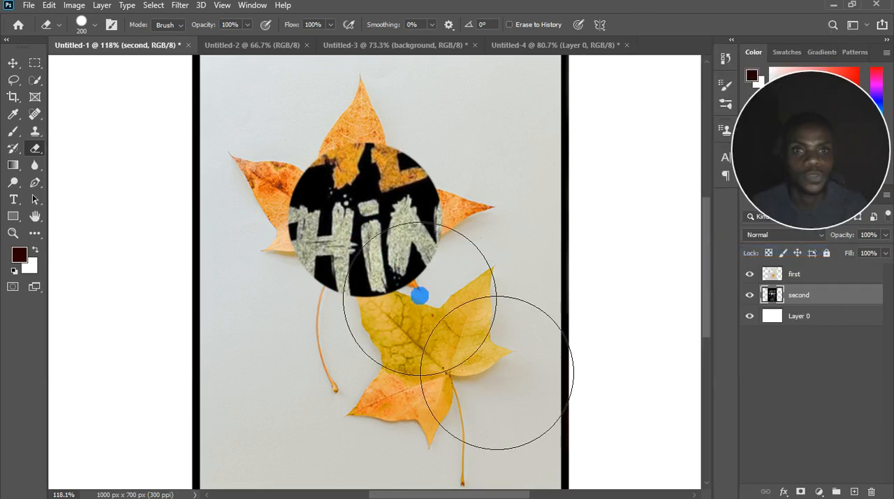
pyautogui.click(365, 220)
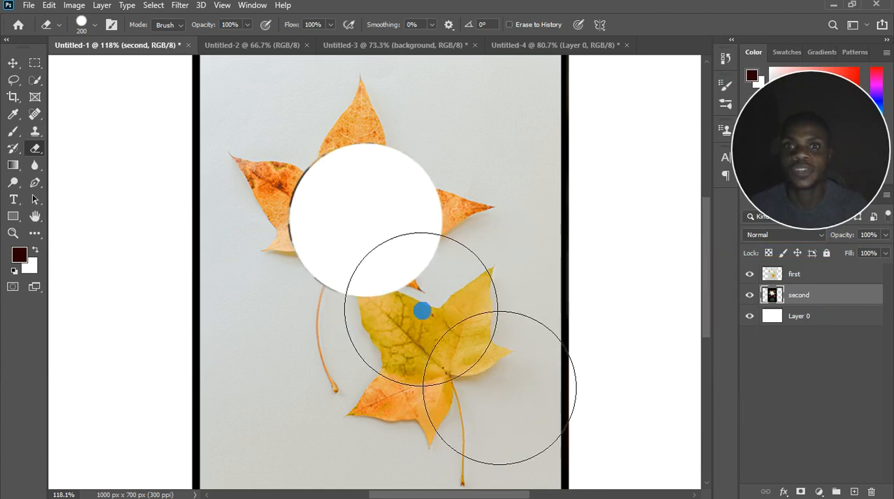
# Move the leaves image of the "first" layer around over "second" to compare the two erased holes, and return it to its place.
pyautogui.click(13, 63)
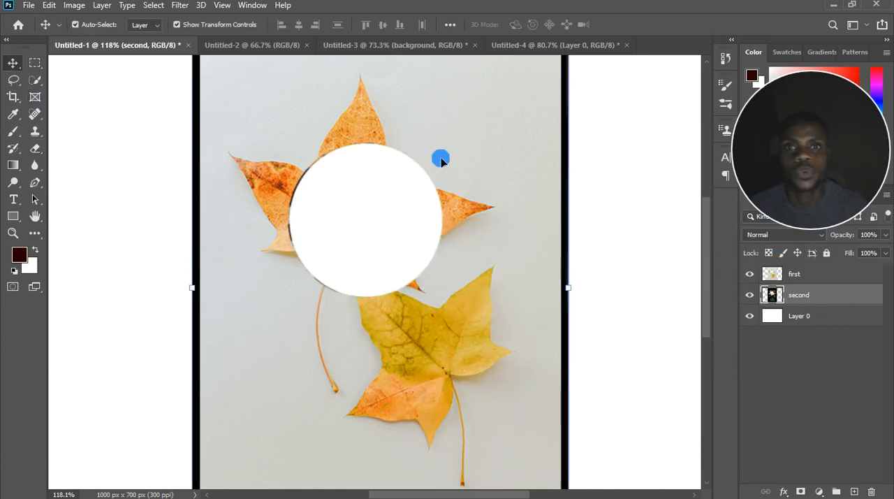
pyautogui.moveTo(451, 163); pyautogui.dragTo(501, 168)
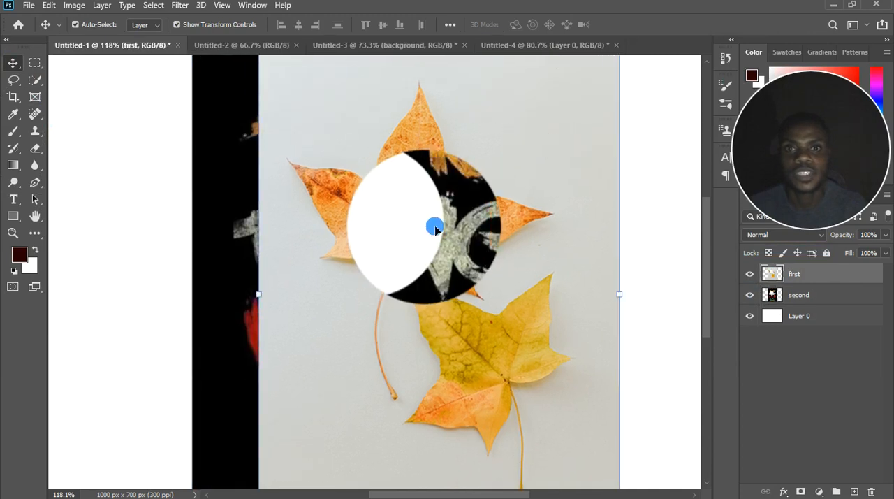
pyautogui.moveTo(513, 292); pyautogui.dragTo(483, 300)
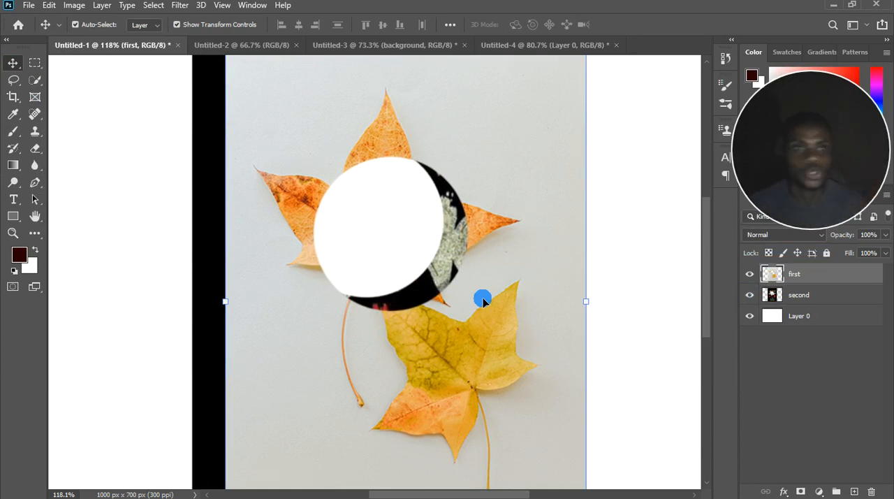
pyautogui.moveTo(483, 300)
pyautogui.mouseDown()
pyautogui.moveTo(499, 313)
pyautogui.moveTo(475, 321)
pyautogui.moveTo(468, 307)
pyautogui.moveTo(487, 304)
pyautogui.mouseUp()
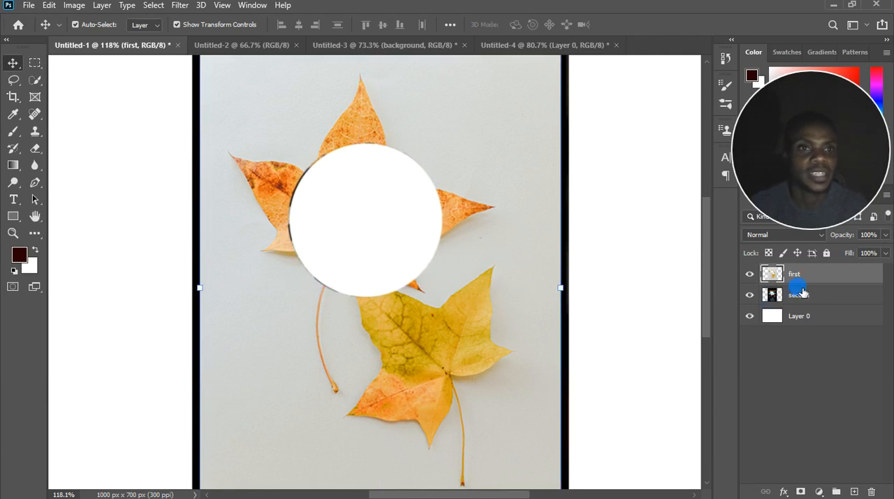
# Undo the rasterizing and erasing on the "second" layer and the hole erased in the "first" layer.
pyautogui.click(12, 132)
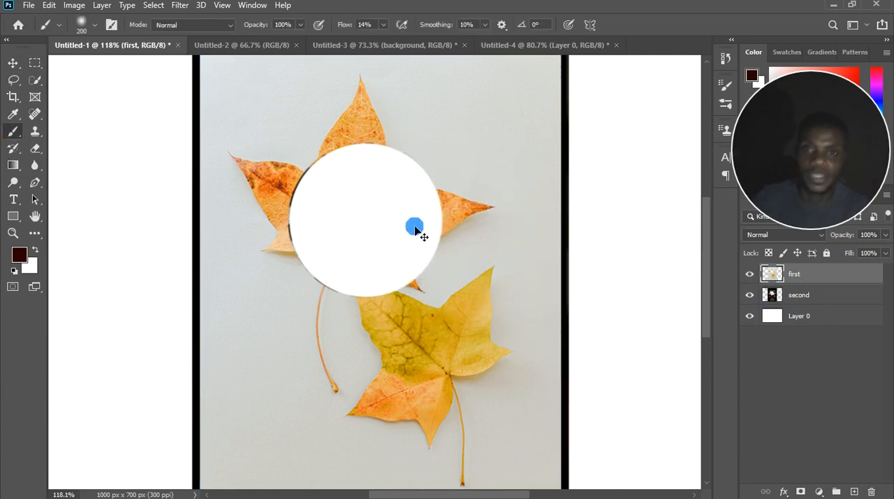
pyautogui.hotkey('ctrl', 'z')
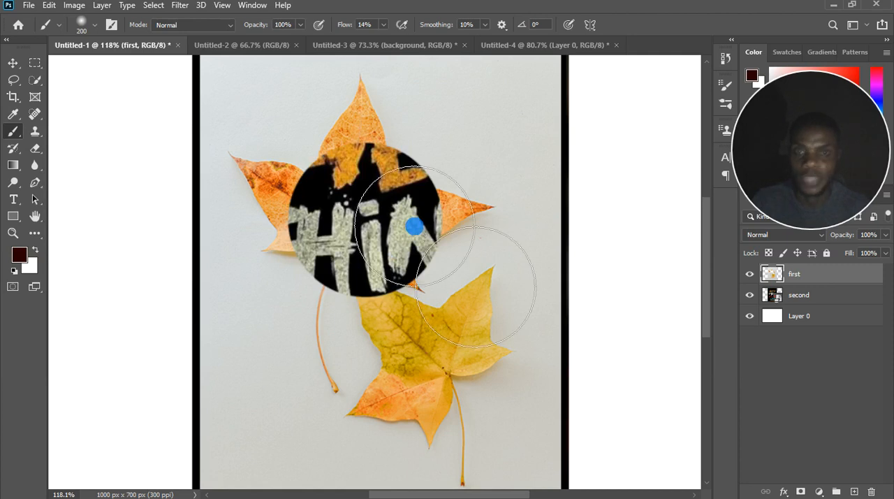
pyautogui.hotkey('ctrl', 'z')
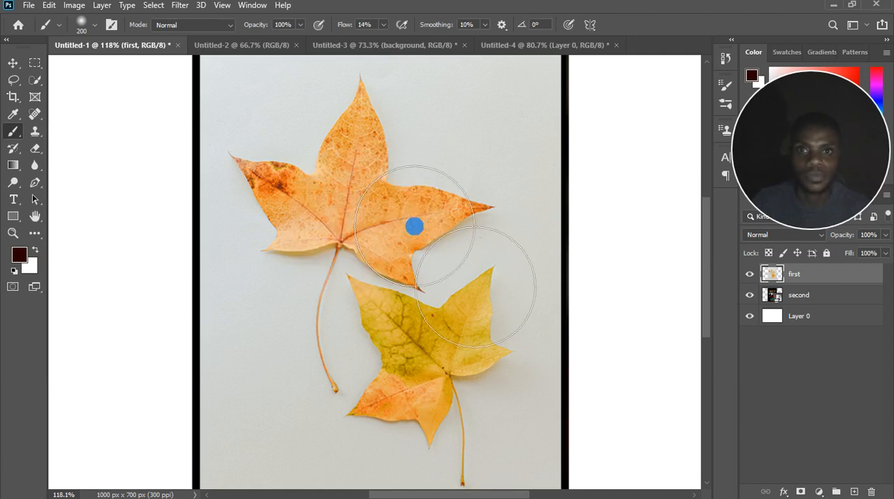
# Convert the rasterized "first" layer to a smart object.
pyautogui.rightClick(803, 286)
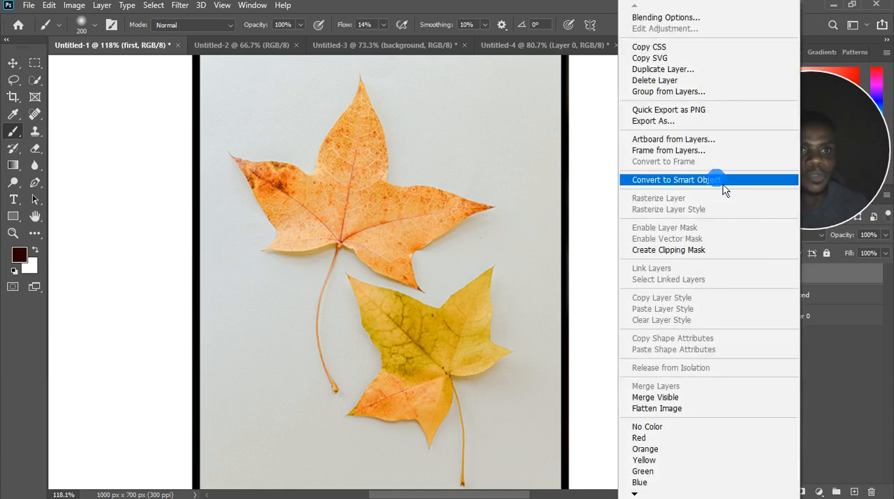
pyautogui.rightClick(841, 275)
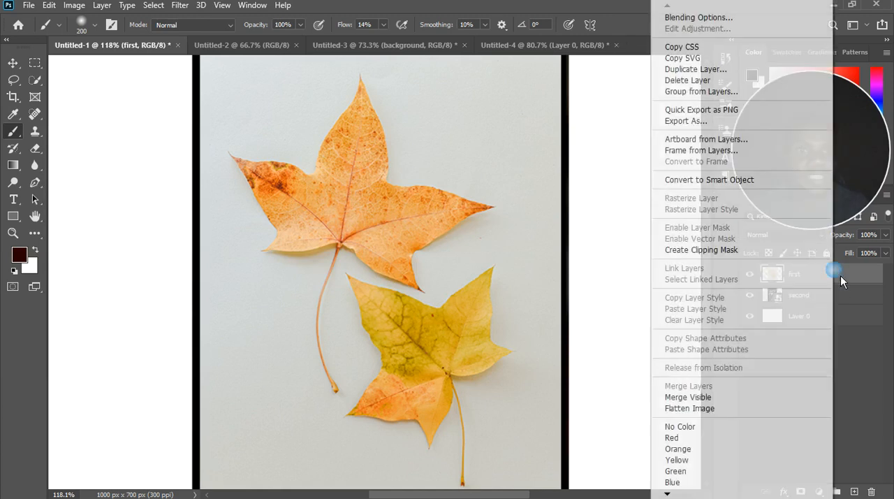
pyautogui.click(699, 179)
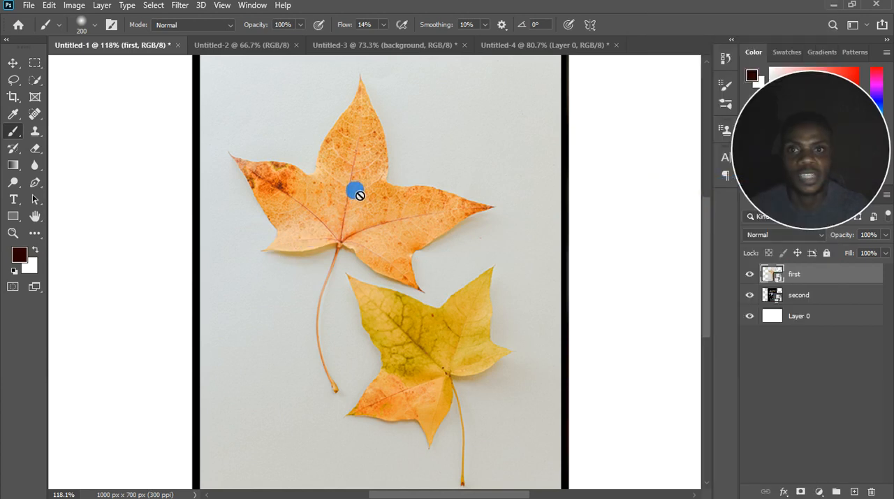
# Apply a Gaussian Blur filter with a radius of 52.4 to the "first" smart object layer.
pyautogui.scroll(-2, 371, 223)
pyautogui.scroll(-3, 370, 223)
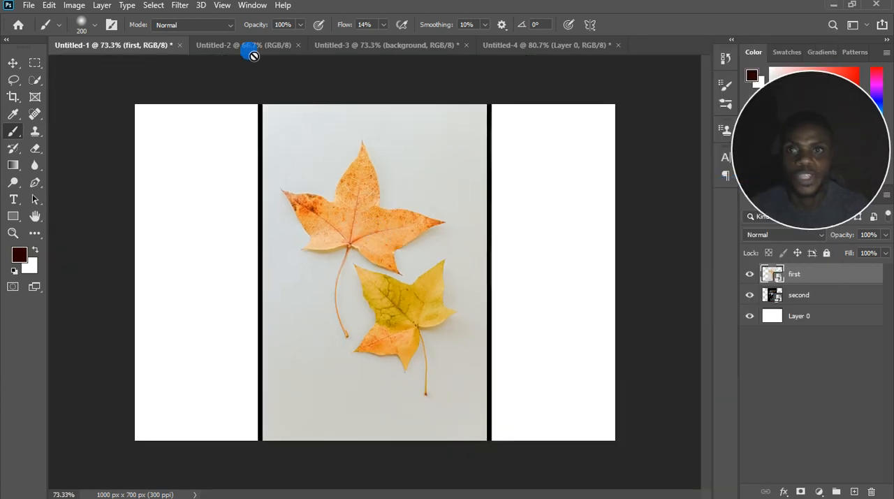
pyautogui.click(183, 7)
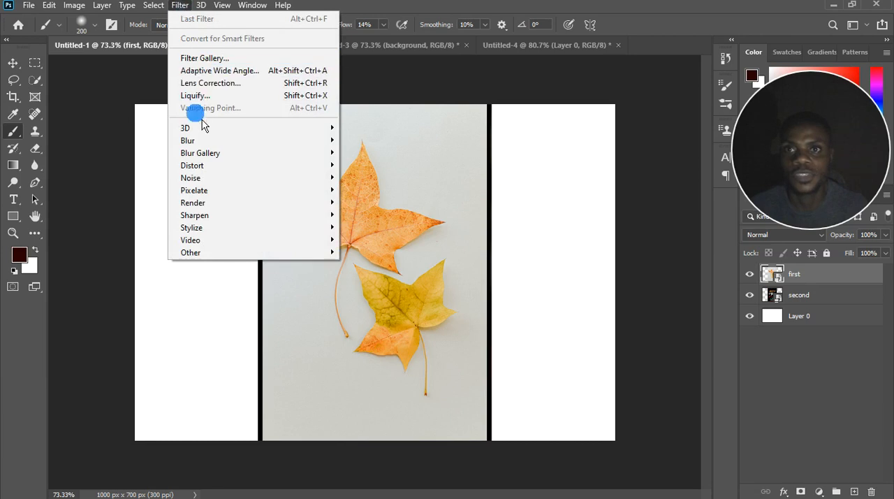
pyautogui.moveTo(201, 140)
pyautogui.click(377, 194)
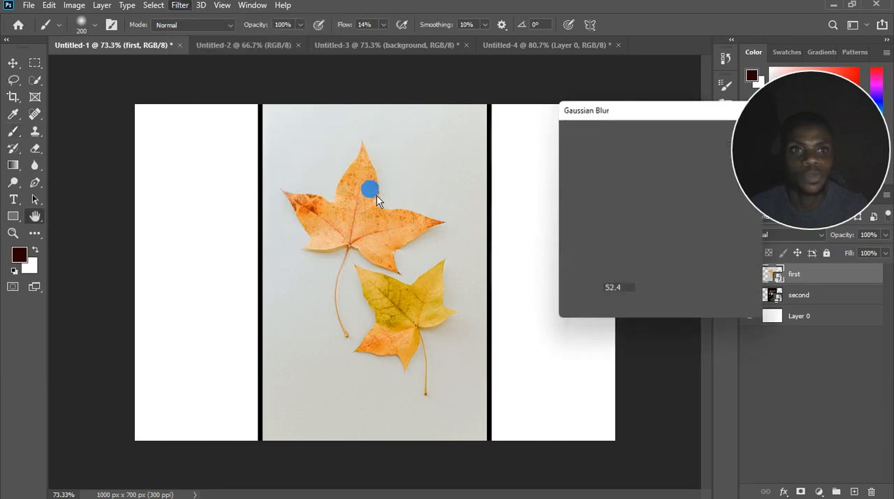
pyautogui.click(720, 133)
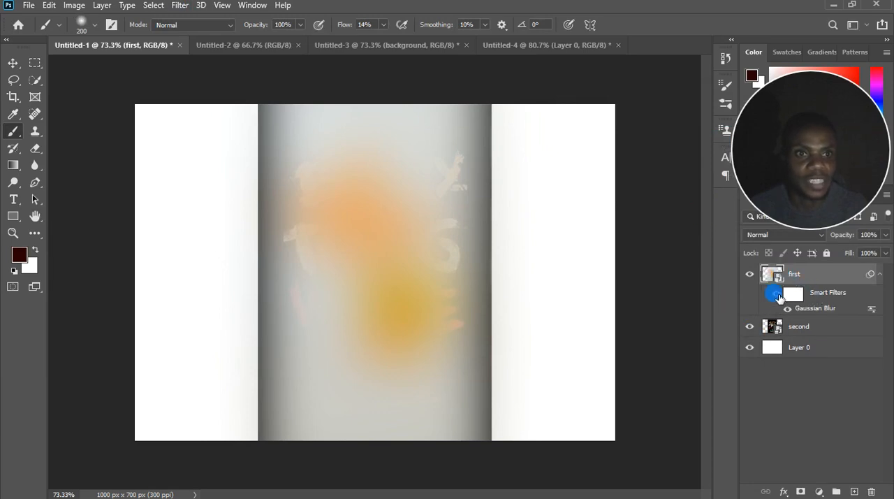
# Turn off the smart filters on the "first" layer and delete their filter mask.
pyautogui.click(777, 294)
pyautogui.keyDown('alt'); pyautogui.scroll(3, 379, 211); pyautogui.keyUp('alt')
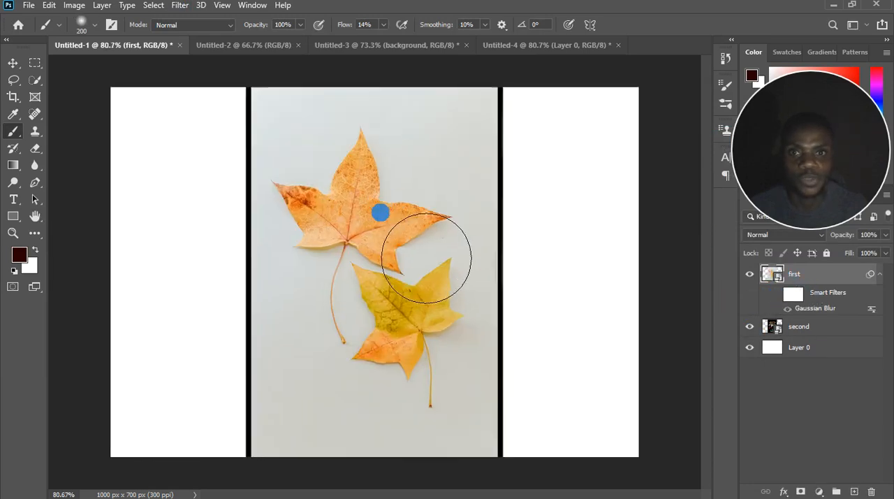
pyautogui.rightClick(839, 281)
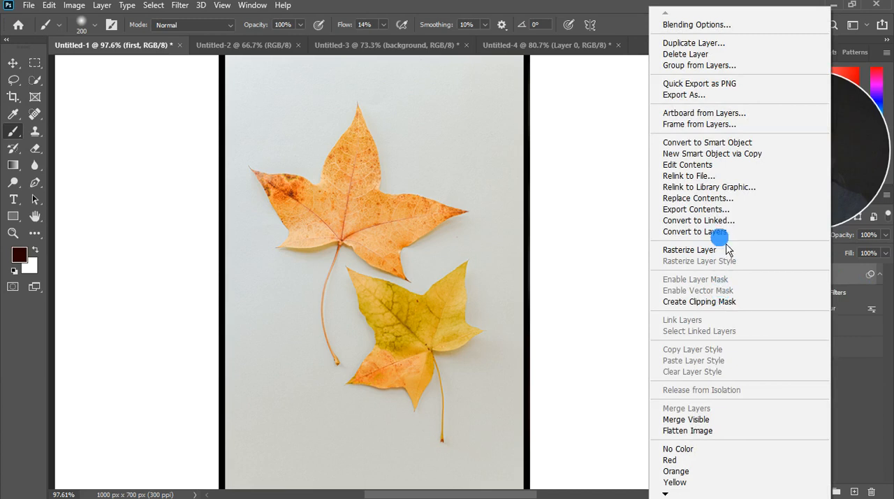
pyautogui.click(843, 281)
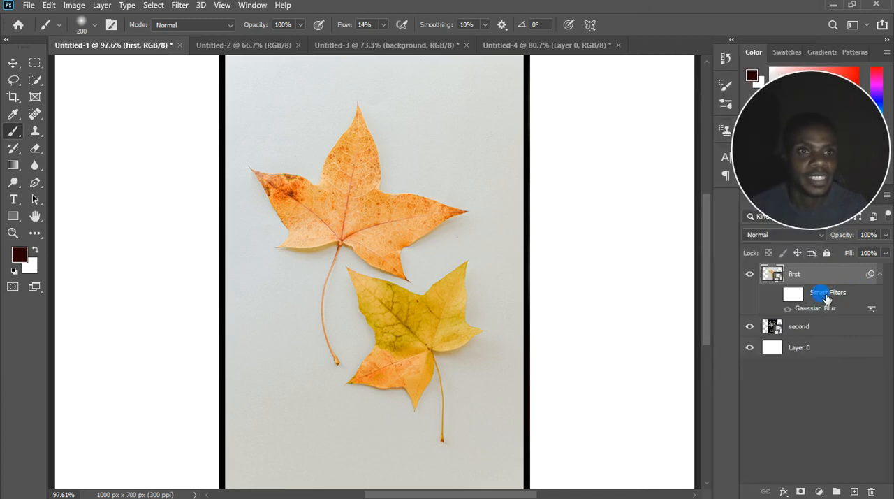
pyautogui.rightClick(827, 297)
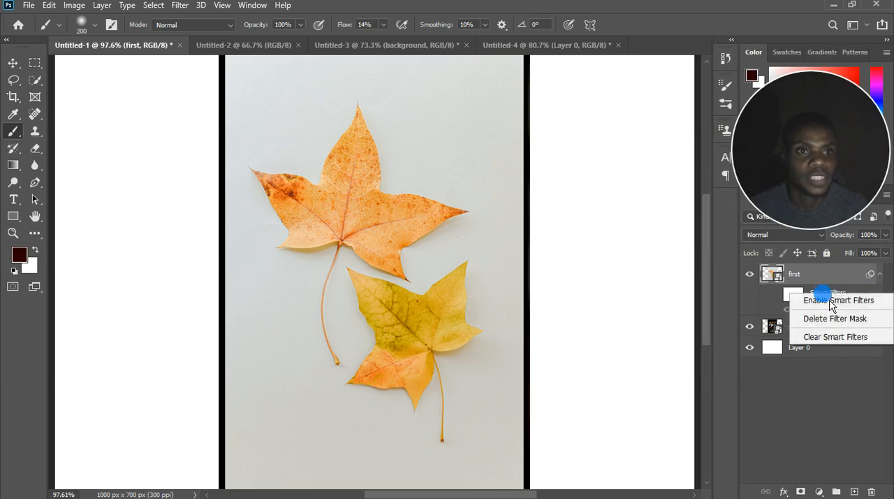
pyautogui.click(831, 318)
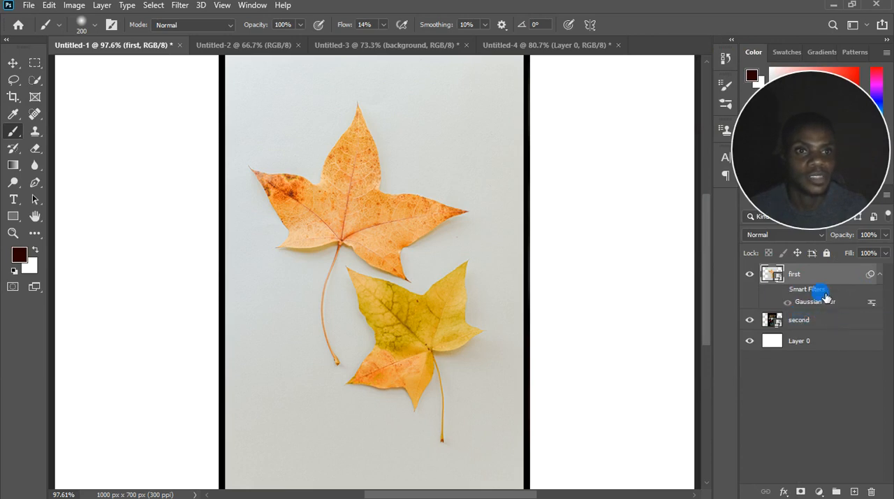
# Clear the smart filters from the "first" layer and rasterize the layer.
pyautogui.rightClick(827, 298)
pyautogui.click(833, 337)
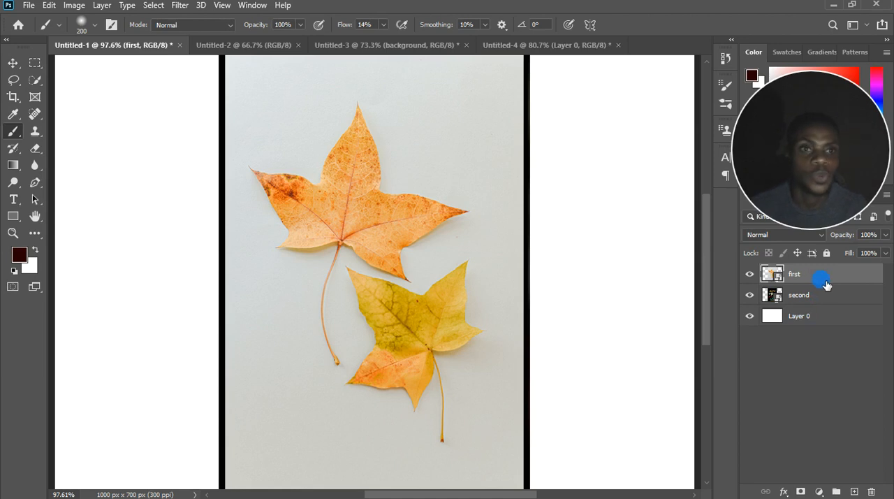
pyautogui.rightClick(828, 284)
pyautogui.click(669, 250)
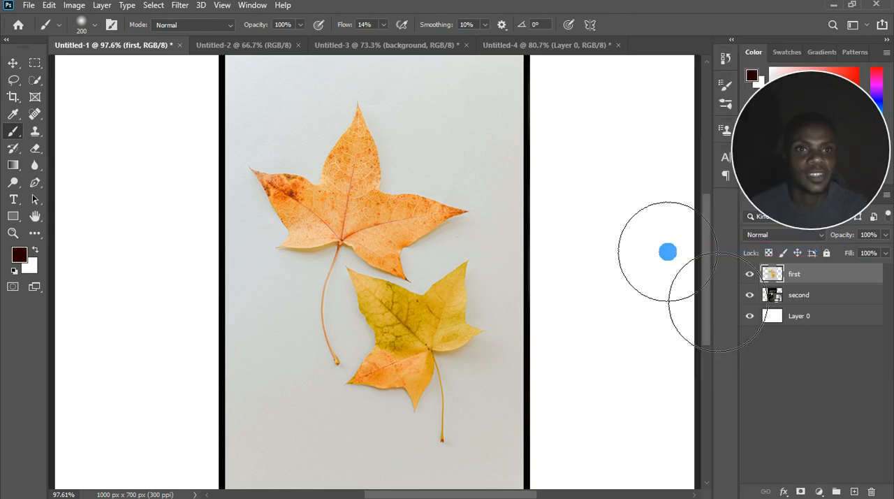
# Apply a Gaussian Blur with a radius of 52.4 pixels directly to the rasterized "first" layer.
pyautogui.click(179, 12)
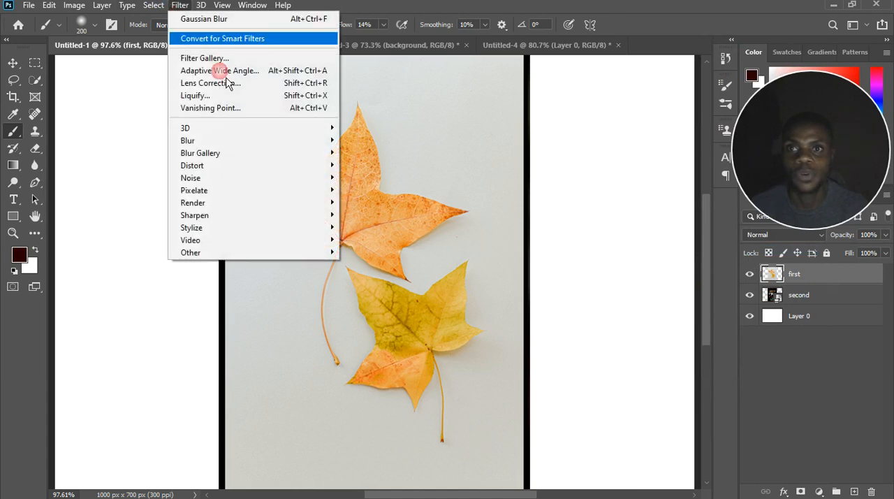
pyautogui.moveTo(219, 141)
pyautogui.click(382, 195)
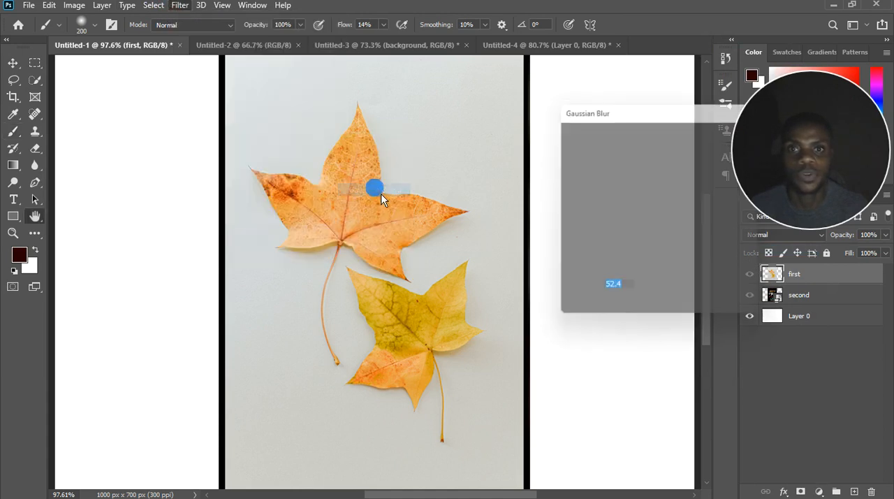
pyautogui.click(724, 144)
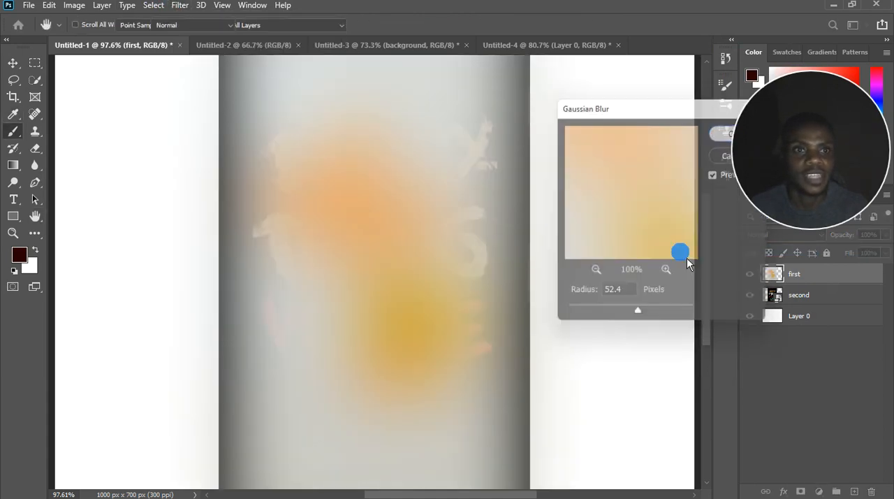
pyautogui.scroll(-3, 370, 273)
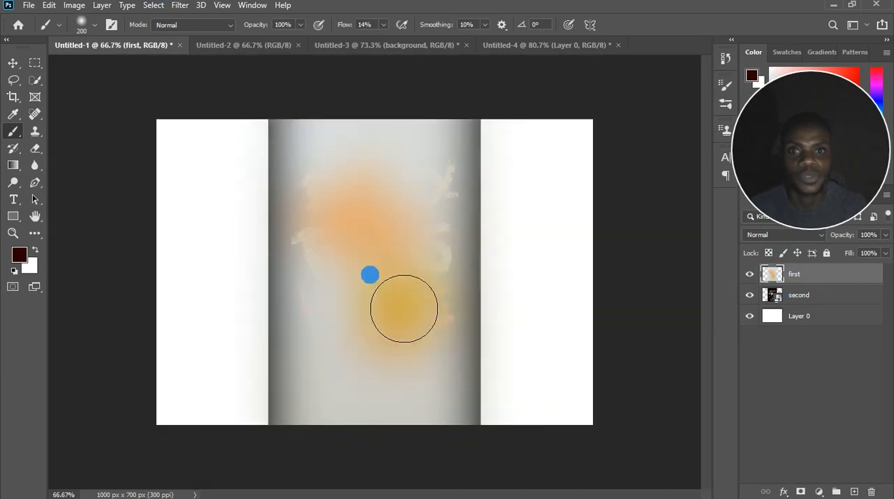
# Inspect the blurred "first" layer and undo its Gaussian Blur.
pyautogui.scroll(4, 369, 273)
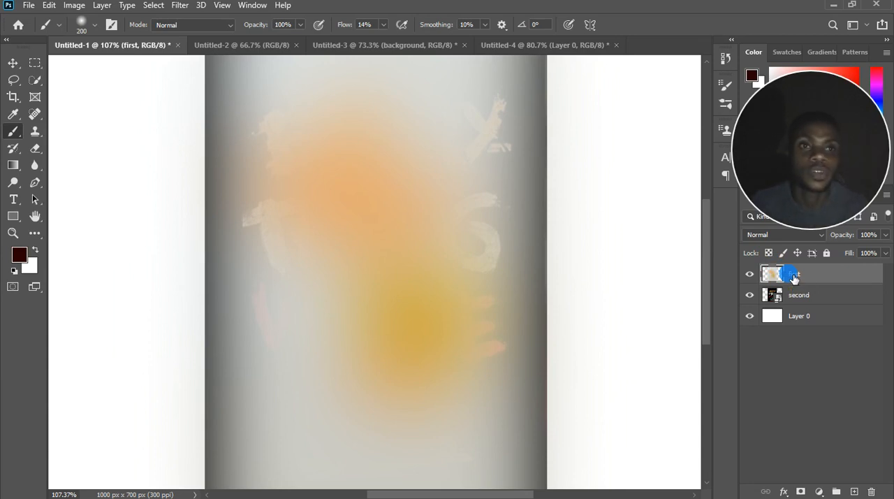
pyautogui.scroll(-2, 334, 263)
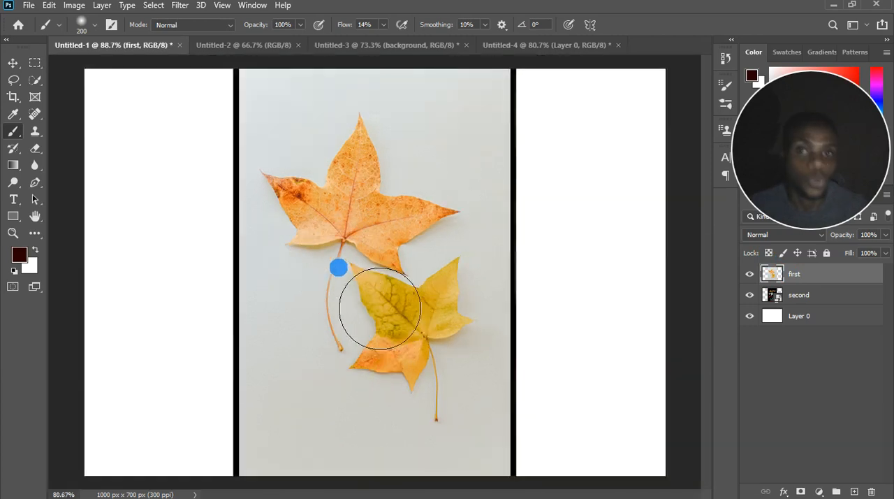
pyautogui.scroll(-3, 339, 269)
pyautogui.scroll(4, 402, 305)
pyautogui.scroll(-2, 404, 306)
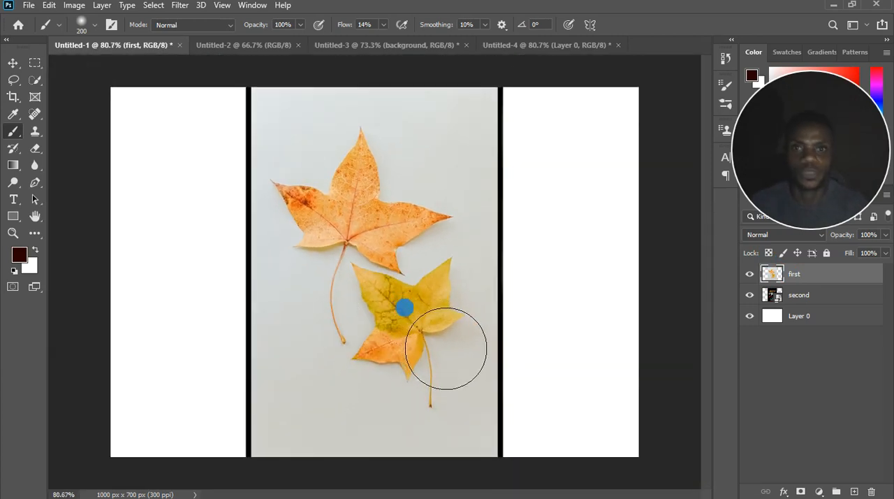
pyautogui.rightClick(831, 287)
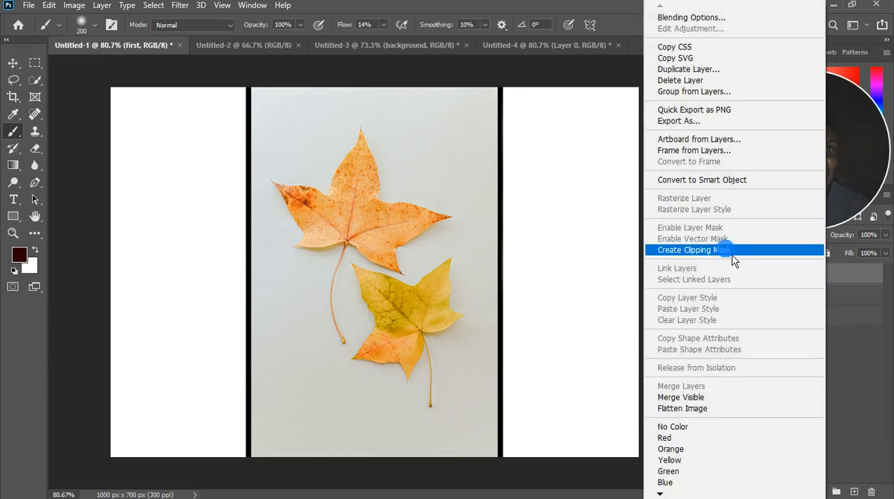
pyautogui.click(705, 181)
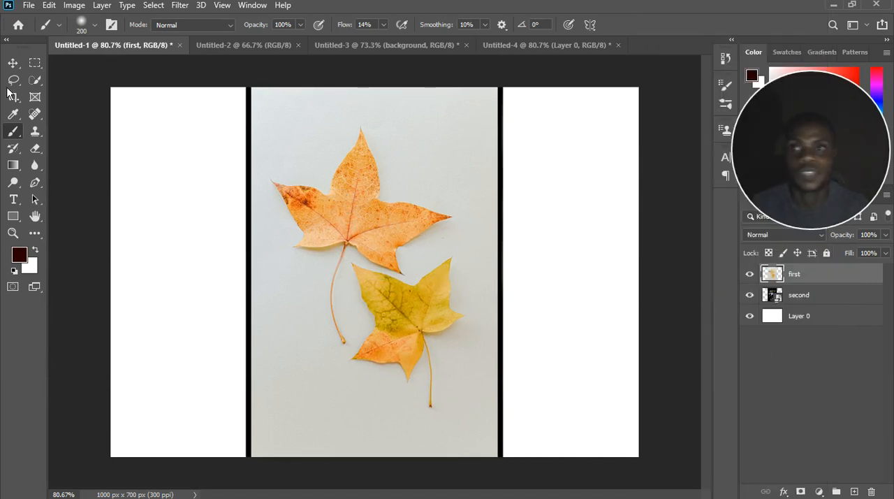
# Scale the leaves image of the "first" layer down to 86.20% and rotate it by 25.80°.
pyautogui.click(14, 64)
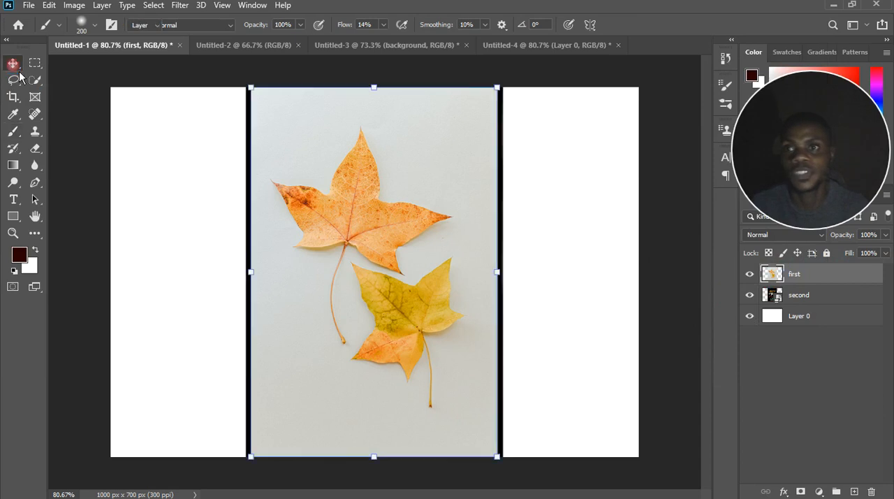
pyautogui.click(49, 5)
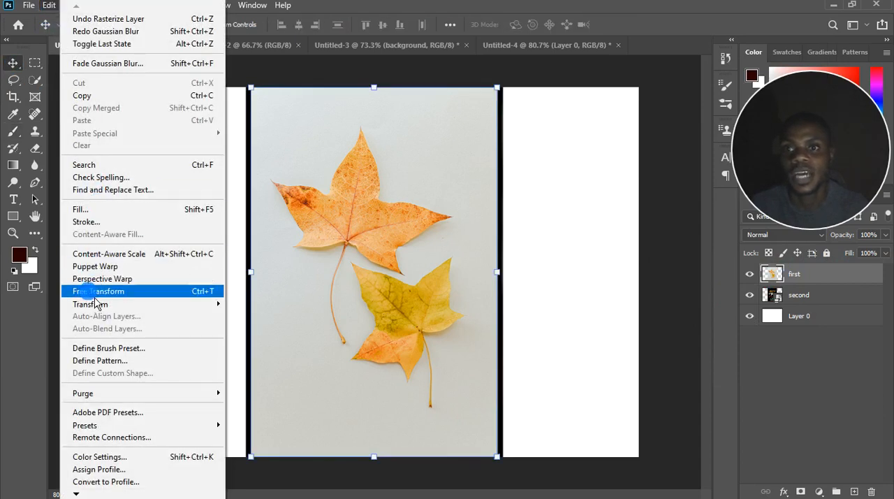
pyautogui.moveTo(95, 309)
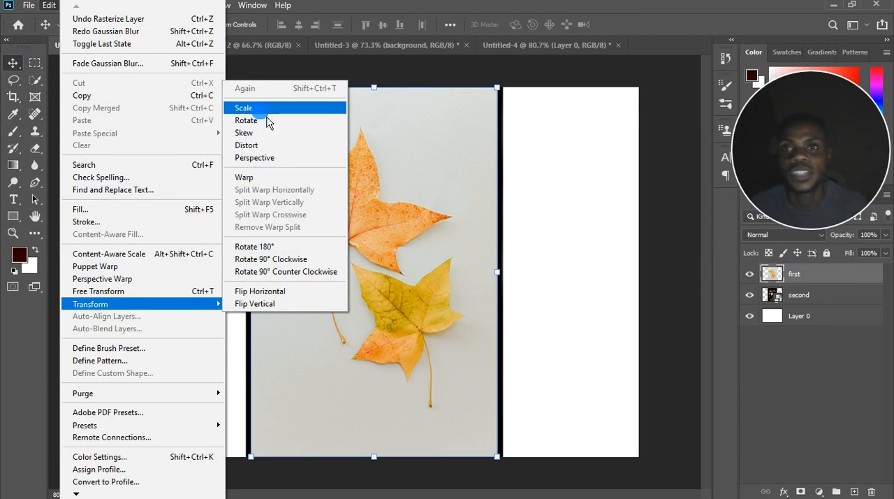
pyautogui.click(453, 148)
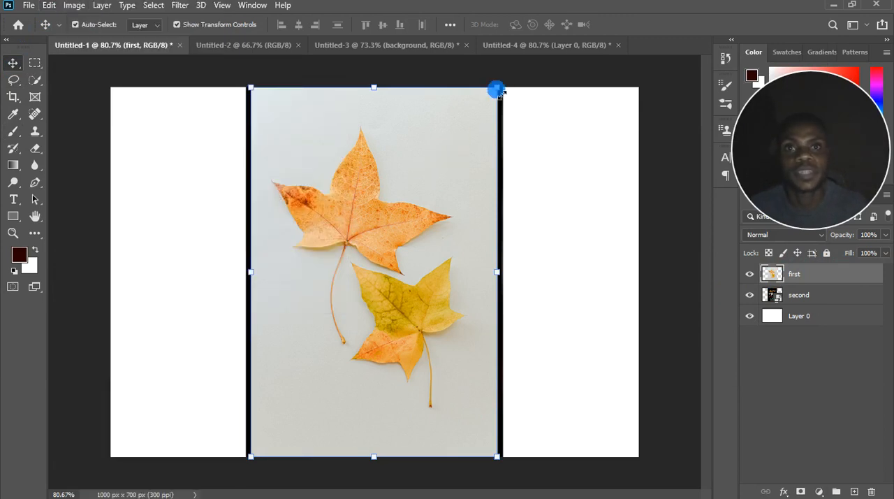
pyautogui.moveTo(497, 87); pyautogui.dragTo(515, 220)
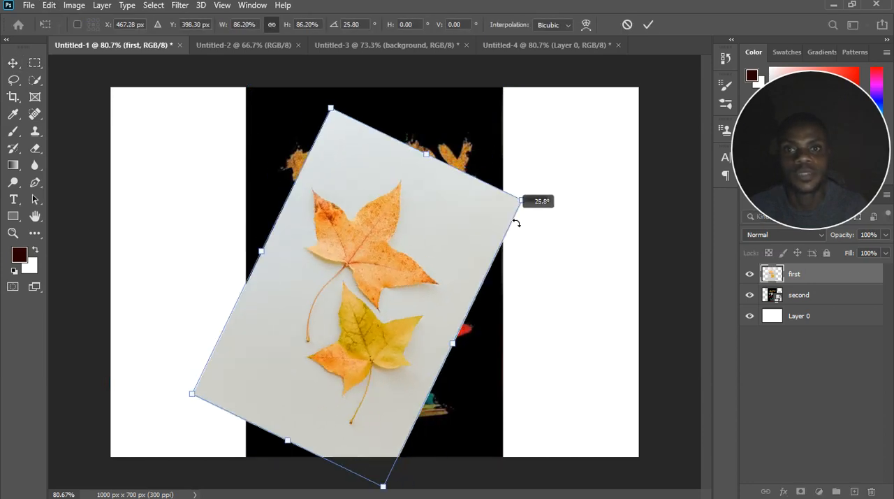
# Distort the rotated leaves image by shifting its right edge upward.
pyautogui.click(49, 6)
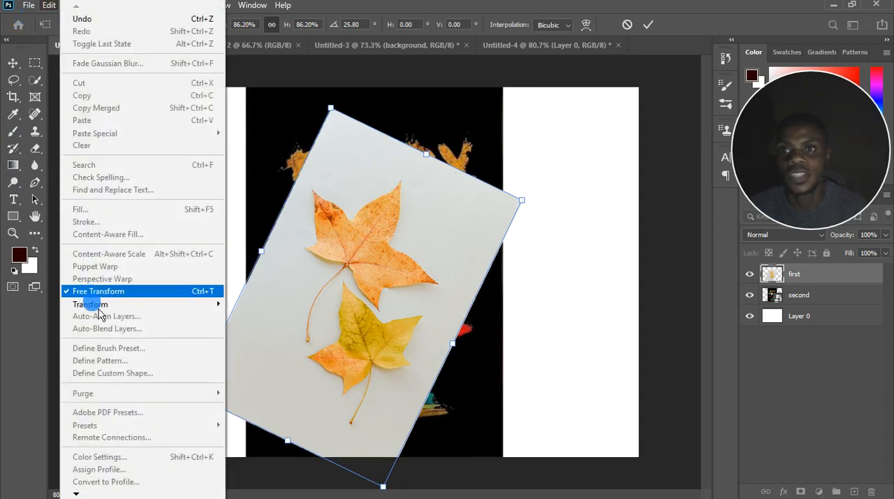
pyautogui.moveTo(171, 307)
pyautogui.click(290, 145)
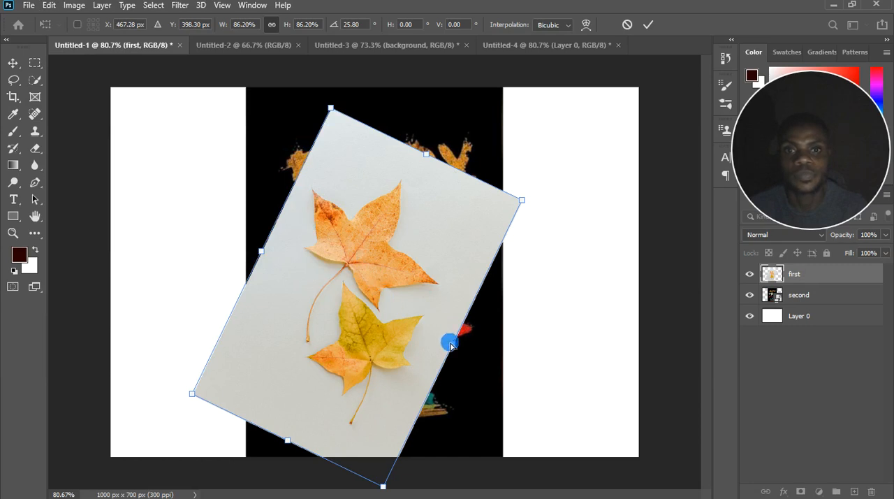
pyautogui.moveTo(455, 348)
pyautogui.mouseDown()
pyautogui.moveTo(477, 283)
pyautogui.moveTo(355, 265)
pyautogui.moveTo(363, 251)
pyautogui.moveTo(536, 351)
pyautogui.moveTo(465, 296)
pyautogui.moveTo(469, 277)
pyautogui.moveTo(468, 321)
pyautogui.mouseUp()
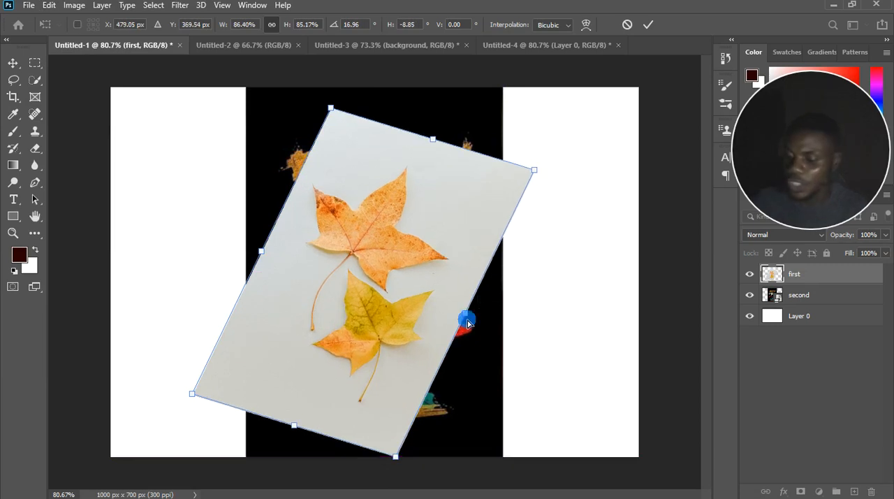
# Undo the distortion and rotation of the leaves image and commit its reduced size.
pyautogui.hotkey('ctrl', 'z')
pyautogui.hotkey('ctrl', 'z')
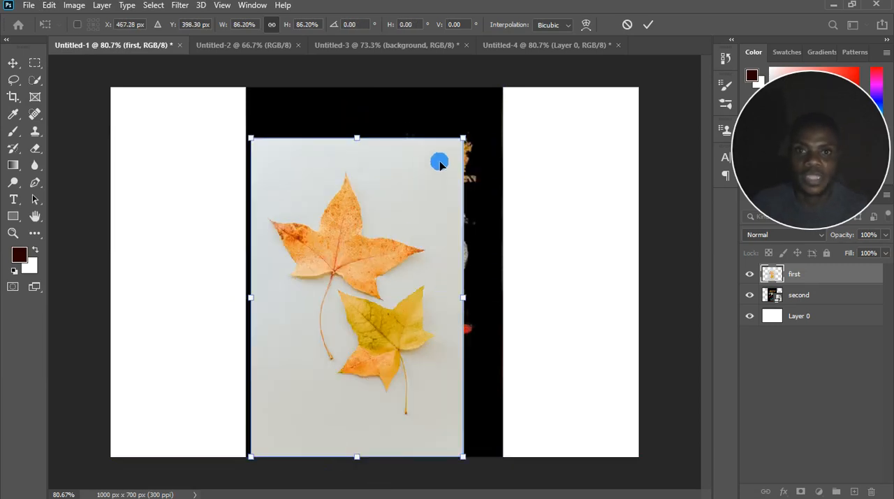
pyautogui.click(12, 63)
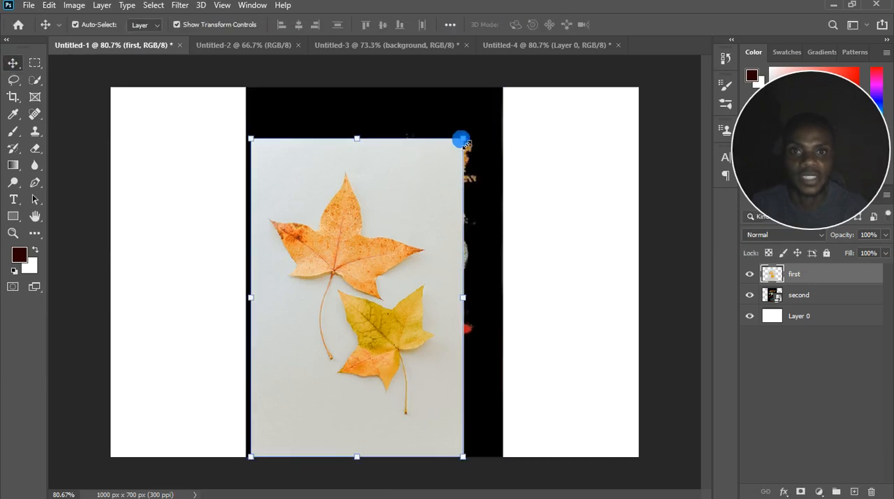
# Scale the leaves image up to 116.45% and examine its sharpness after resizing.
pyautogui.moveTo(489, 129); pyautogui.dragTo(525, 102)
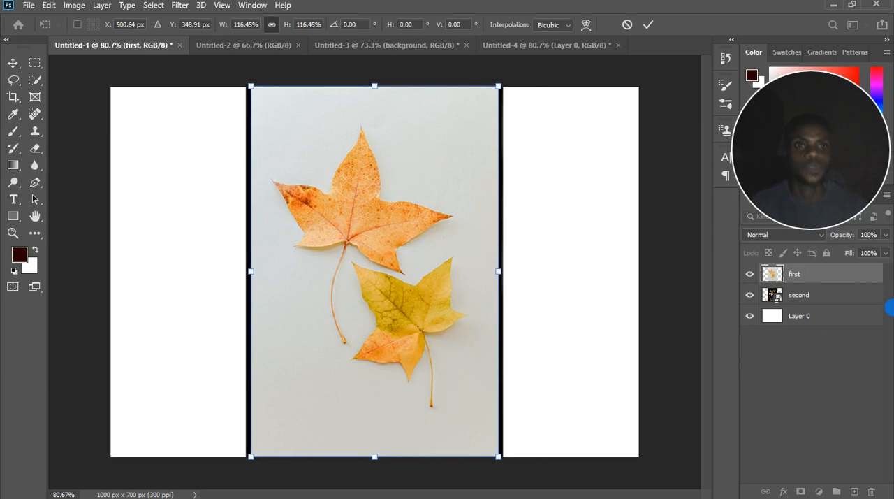
pyautogui.click(832, 302)
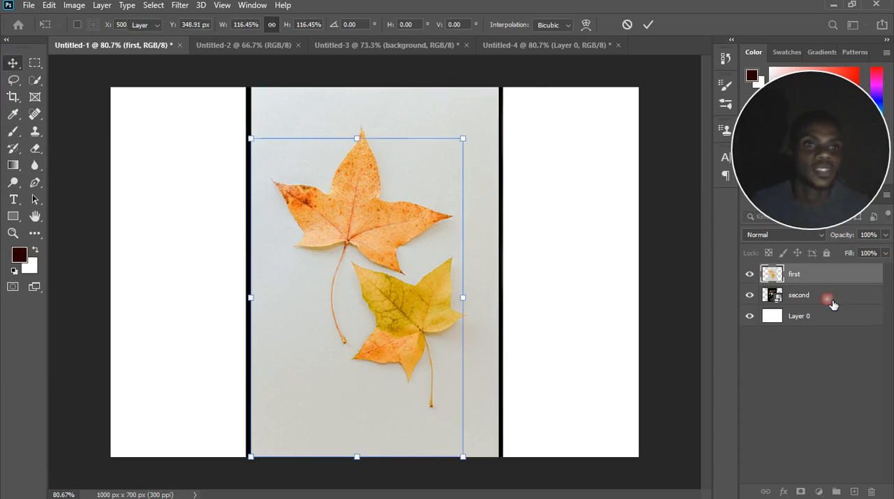
pyautogui.scroll(1, 394, 294)
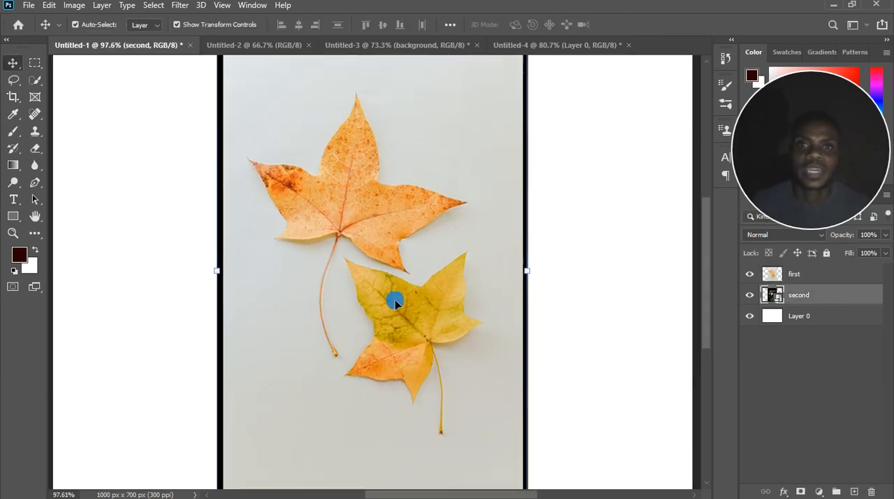
pyautogui.scroll(-2, 410, 307)
pyautogui.scroll(1, 452, 279)
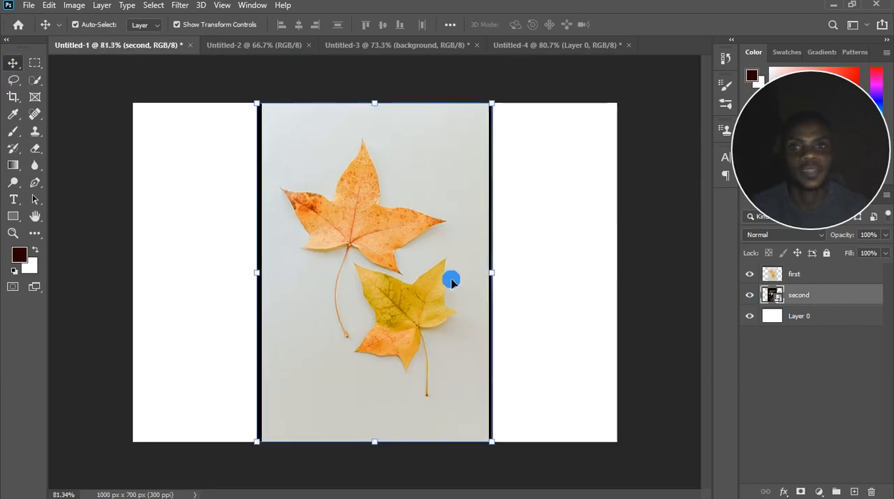
# Add a new empty layer above "first" and activate the Brush tool.
pyautogui.click(821, 279)
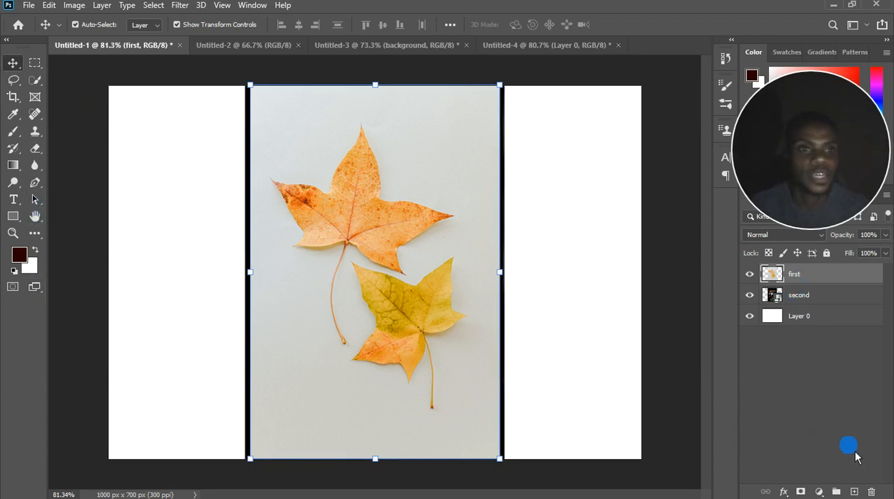
pyautogui.click(855, 492)
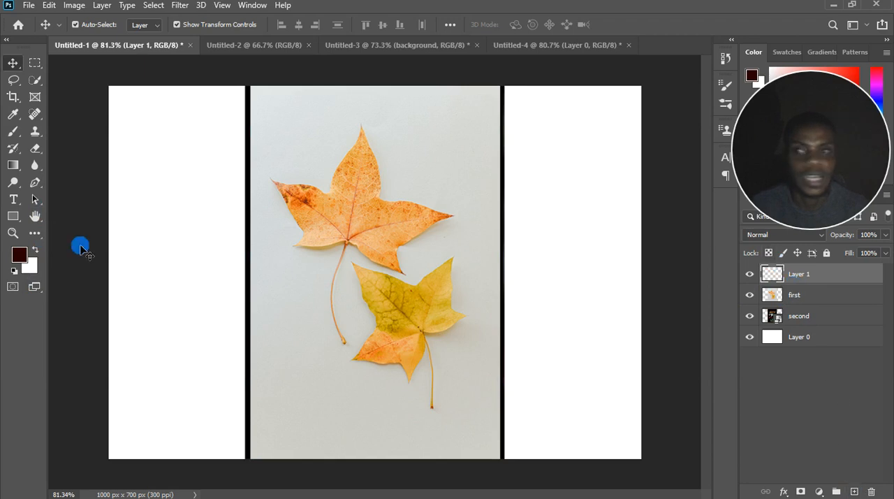
pyautogui.click(17, 136)
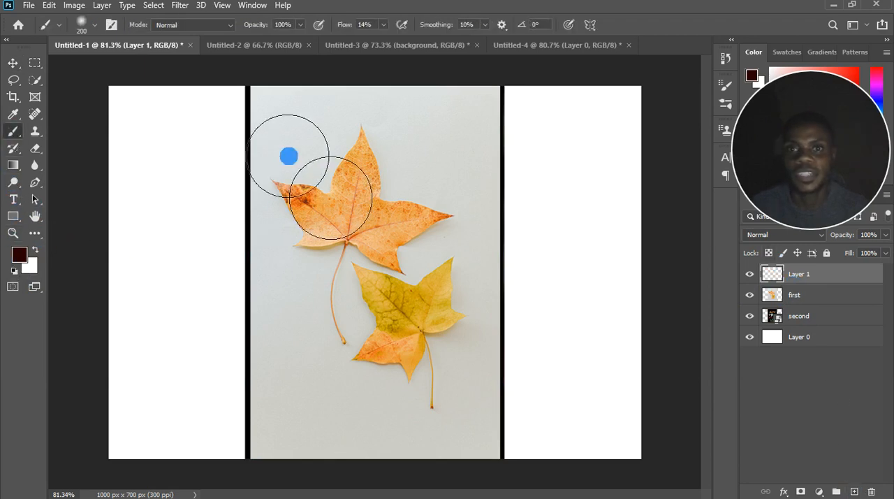
# Set the foreground colour to a light blue.
pyautogui.click(21, 256)
pyautogui.moveTo(652, 276); pyautogui.dragTo(669, 278)
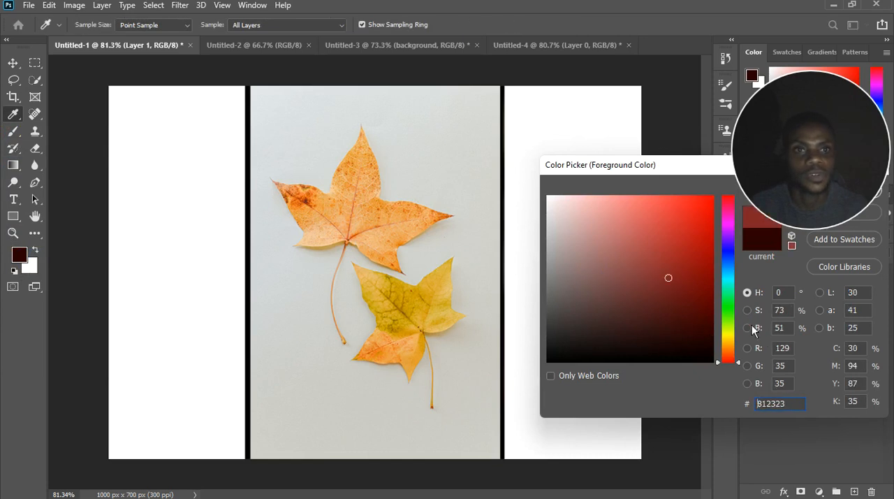
pyautogui.moveTo(743, 289); pyautogui.dragTo(743, 266)
pyautogui.moveTo(664, 222); pyautogui.dragTo(639, 214)
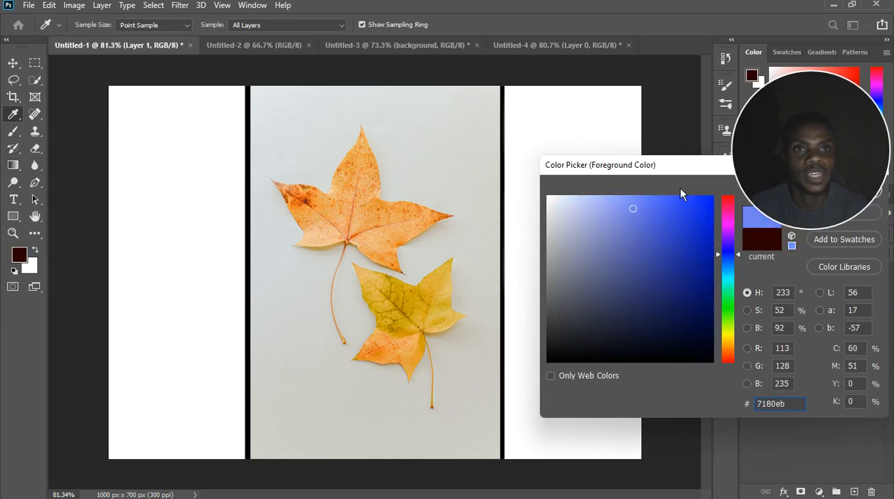
pyautogui.moveTo(674, 168); pyautogui.dragTo(650, 224)
pyautogui.click(809, 250)
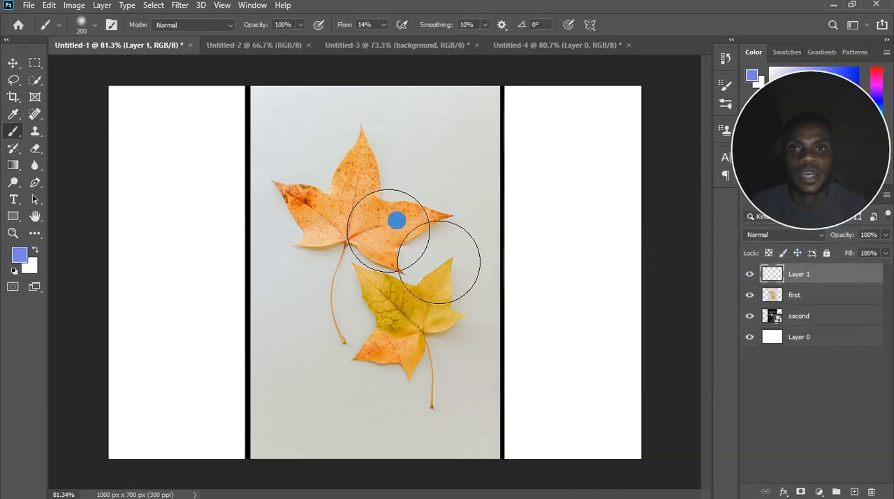
# Paint light blue strokes over the leaves on Layer 1, raising the brush flow to 100% to cover a wide area.
pyautogui.moveTo(406, 219)
pyautogui.mouseDown()
pyautogui.moveTo(408, 176)
pyautogui.moveTo(439, 194)
pyautogui.moveTo(394, 186)
pyautogui.moveTo(468, 113)
pyautogui.moveTo(364, 207)
pyautogui.moveTo(307, 293)
pyautogui.moveTo(399, 176)
pyautogui.moveTo(384, 210)
pyautogui.moveTo(429, 244)
pyautogui.mouseUp()
pyautogui.click(383, 24)
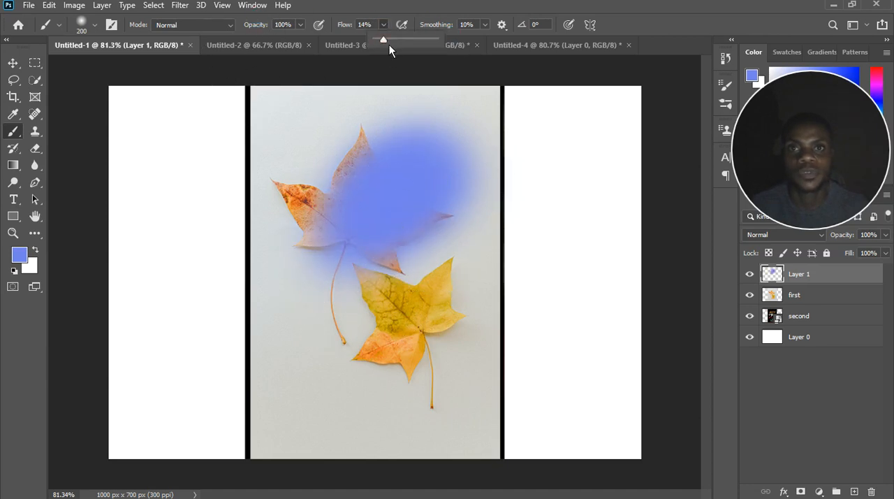
pyautogui.moveTo(328, 279)
pyautogui.mouseDown()
pyautogui.moveTo(359, 219)
pyautogui.moveTo(487, 183)
pyautogui.moveTo(300, 249)
pyautogui.moveTo(373, 209)
pyautogui.moveTo(495, 207)
pyautogui.moveTo(399, 226)
pyautogui.moveTo(482, 156)
pyautogui.moveTo(389, 238)
pyautogui.moveTo(175, 321)
pyautogui.moveTo(200, 366)
pyautogui.moveTo(435, 303)
pyautogui.moveTo(381, 352)
pyautogui.moveTo(273, 280)
pyautogui.mouseUp()
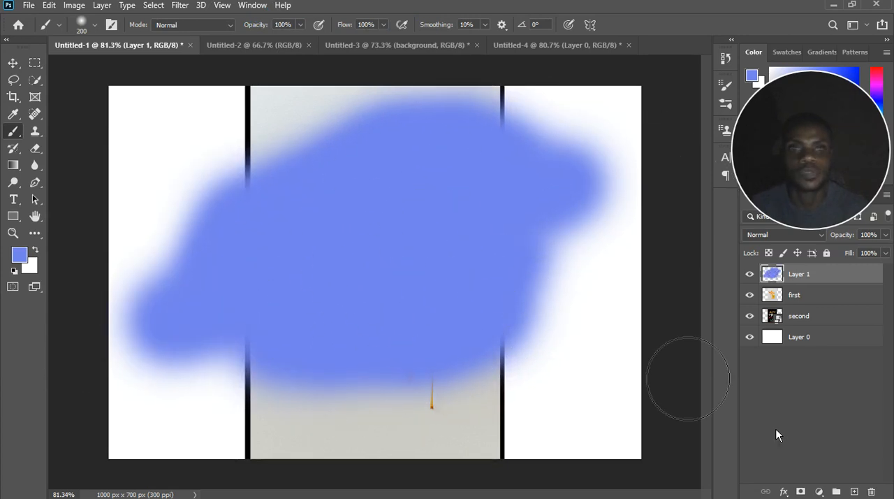
# Clip the painted Layer 1 to the "first" layer beneath it.
pyautogui.rightClick(826, 284)
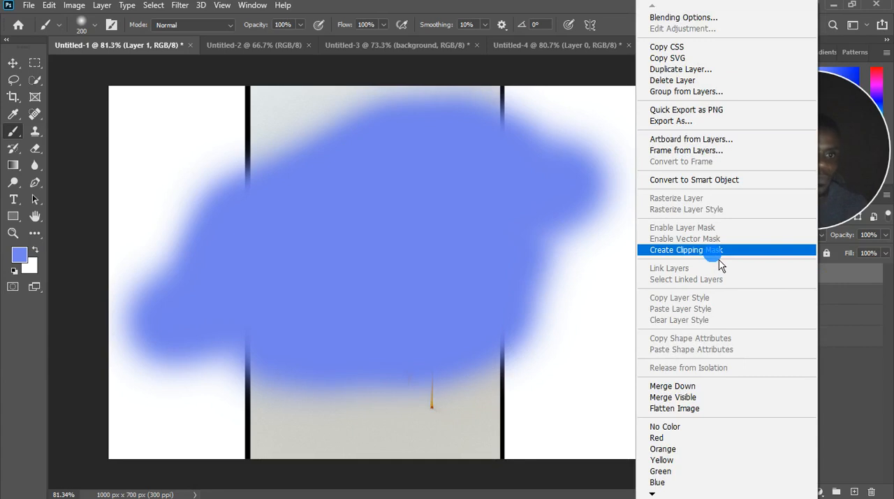
pyautogui.click(861, 275)
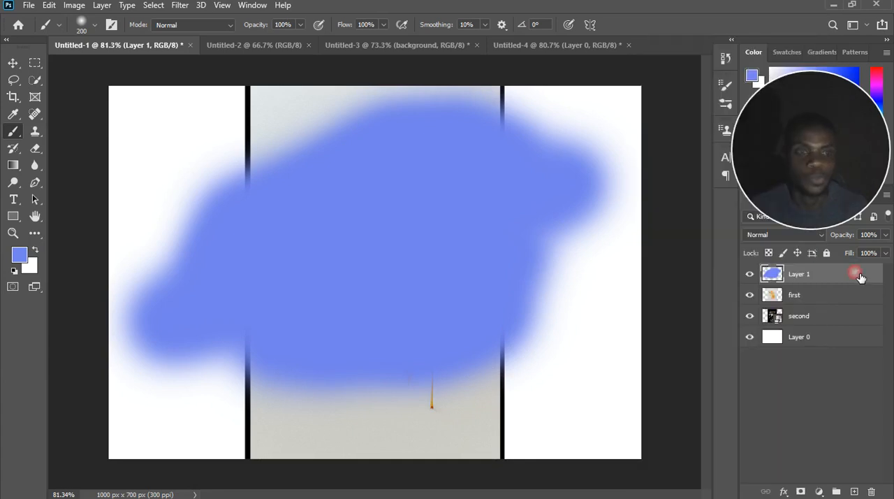
pyautogui.keyDown('alt'); pyautogui.click(814, 291); pyautogui.keyUp('alt')
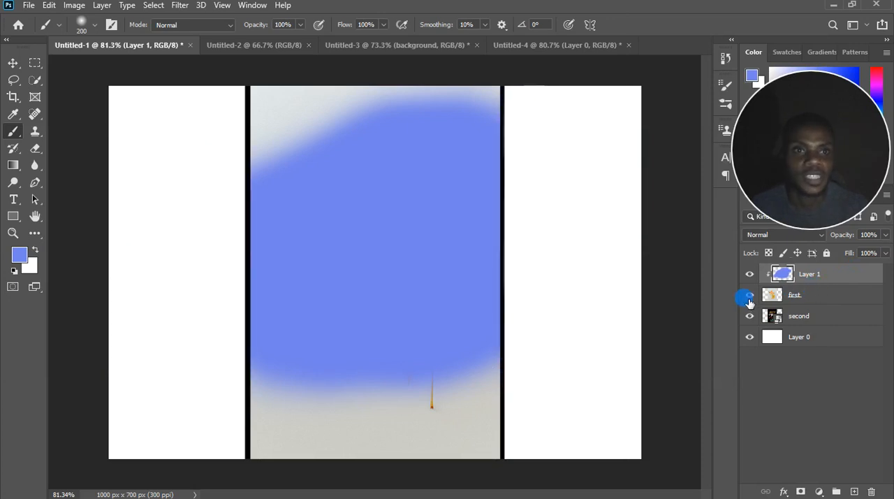
# Toggle the visibility of "first" and of the clipped Layer 1 off and on to compare the masked paint.
pyautogui.click(748, 295)
pyautogui.click(749, 295)
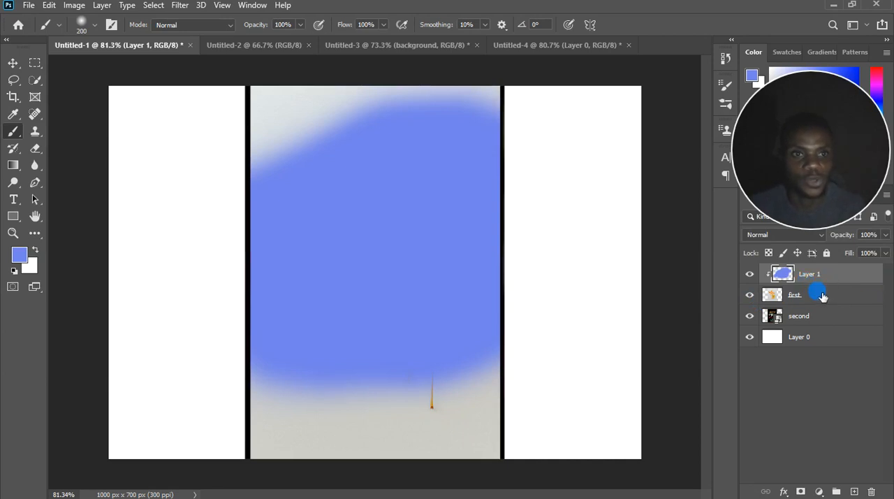
pyautogui.click(755, 277)
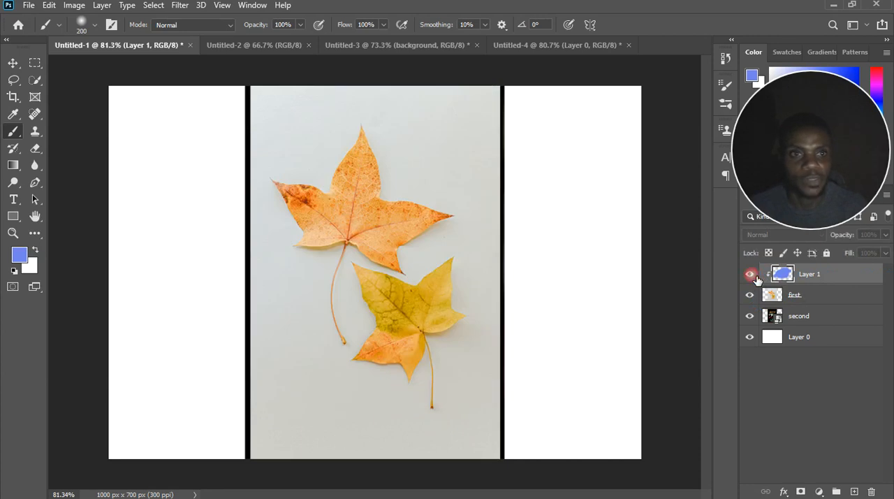
pyautogui.click(751, 275)
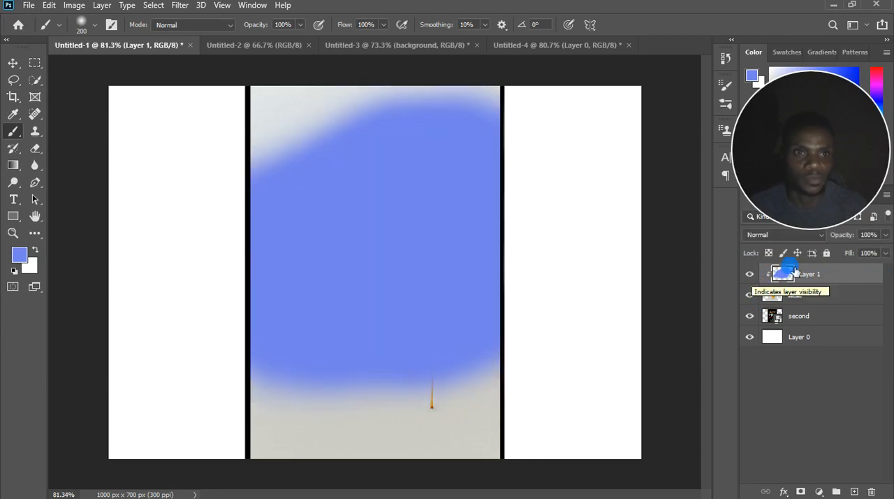
# Delete the clipped paint layer, Layer 1.
pyautogui.moveTo(849, 141); pyautogui.dragTo(849, 84)
pyautogui.moveTo(842, 165); pyautogui.dragTo(848, 170)
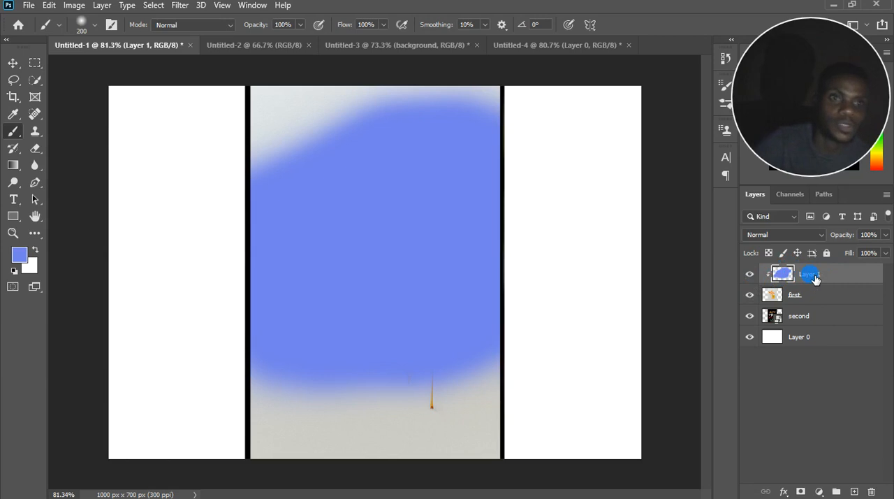
pyautogui.press('Delete')
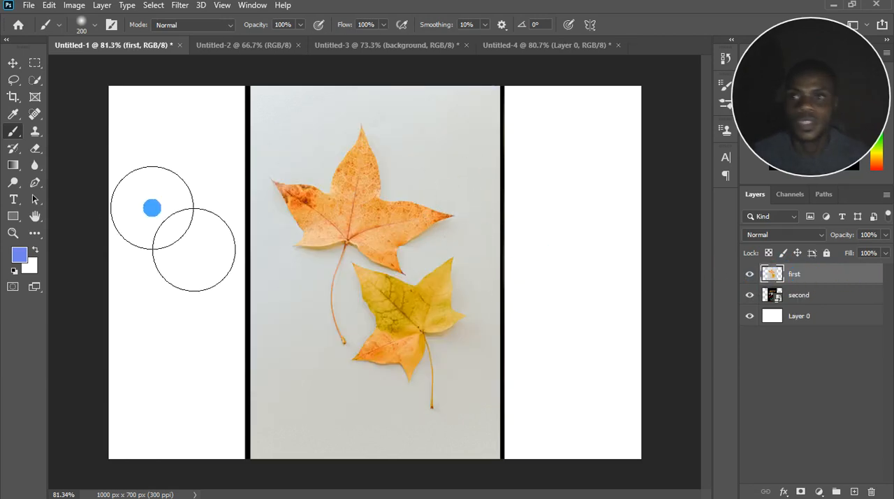
# Rotate the leaves image on the "first" layer to about 89.6° and commit the transform.
pyautogui.click(12, 63)
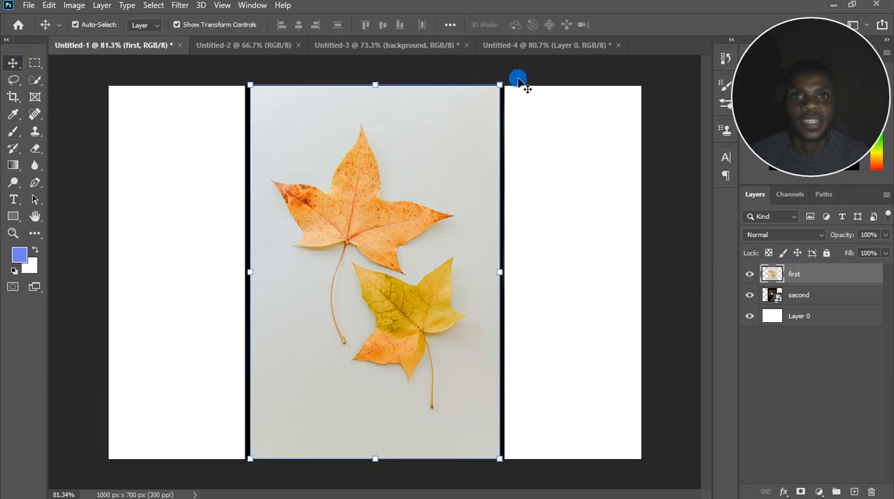
pyautogui.moveTo(571, 159); pyautogui.dragTo(581, 409)
pyautogui.moveTo(401, 202); pyautogui.dragTo(384, 223)
pyautogui.moveTo(585, 387); pyautogui.dragTo(585, 409)
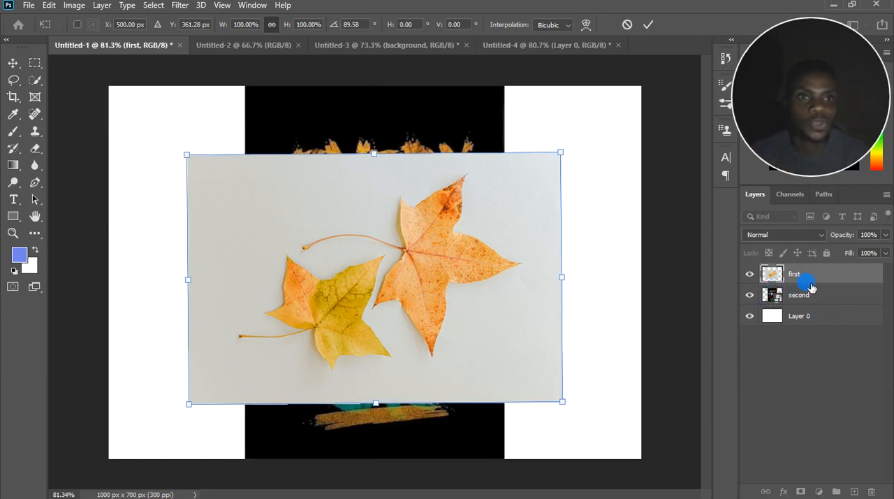
pyautogui.press('Return')
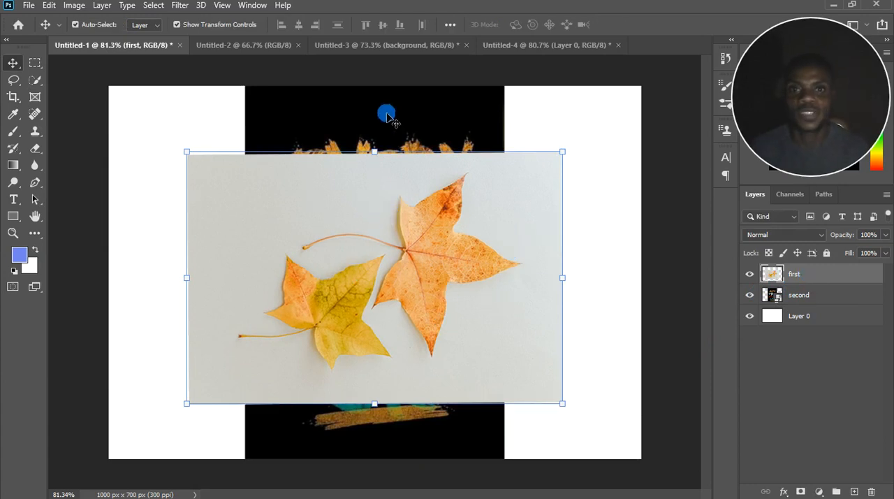
# Clip the "first" layer to "second" and shift the leaves image slightly up within the mask.
pyautogui.rightClick(828, 283)
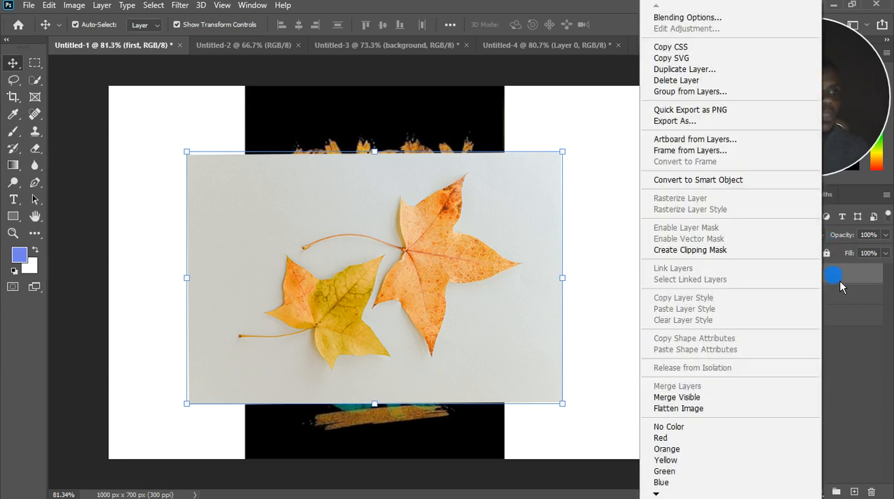
pyautogui.click(702, 251)
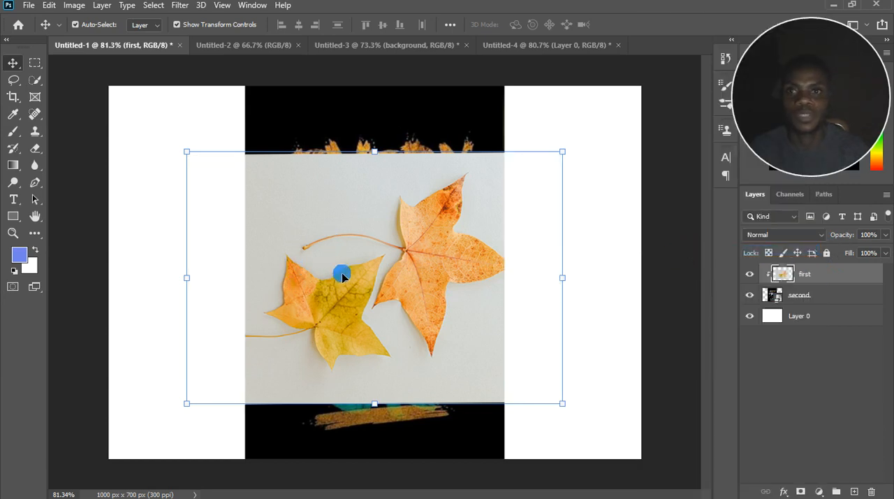
pyautogui.moveTo(378, 285); pyautogui.dragTo(409, 253)
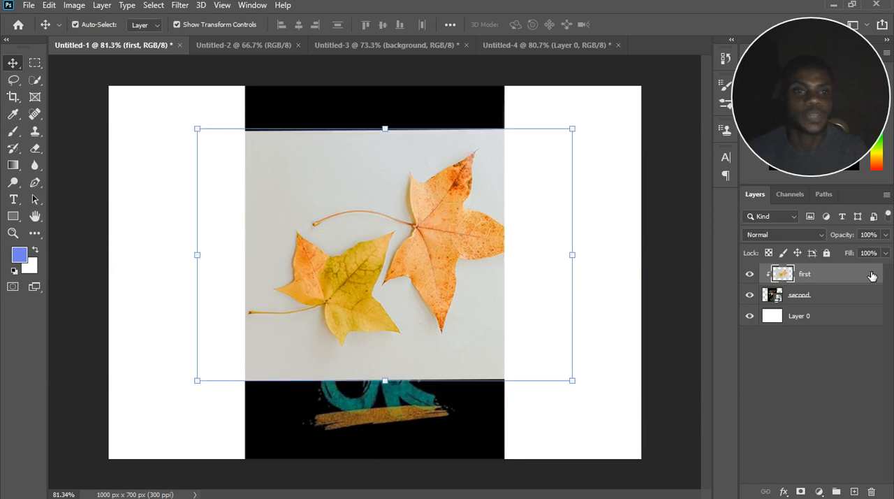
# Release the clipping mask between "first" and "second" and reposition the leaves image near the canvas centre.
pyautogui.keyDown('alt'); pyautogui.click(819, 290); pyautogui.keyUp('alt')
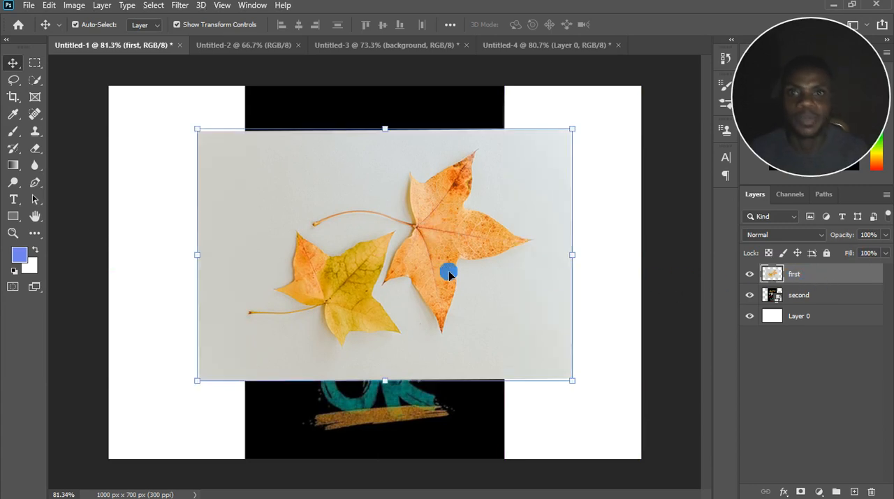
pyautogui.moveTo(433, 223); pyautogui.dragTo(399, 260)
pyautogui.scroll(-2, 423, 242)
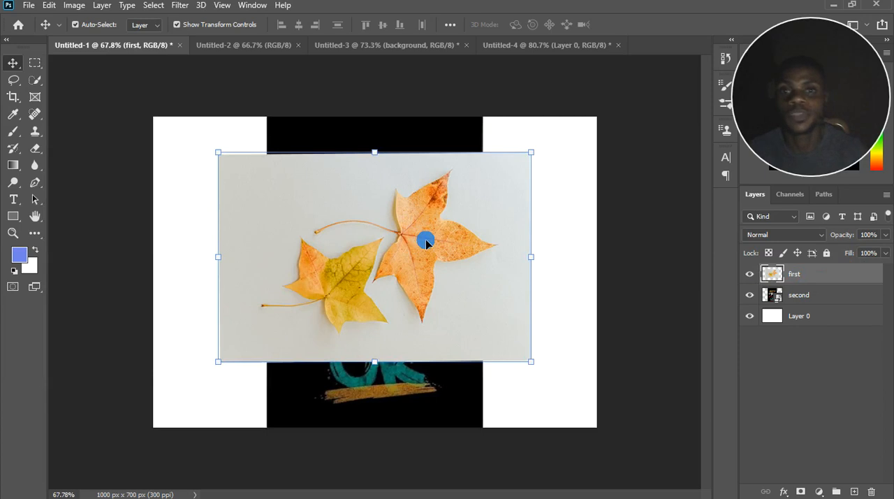
pyautogui.moveTo(430, 251); pyautogui.dragTo(448, 240)
# Add a white 30 pt Myriad Pro text layer reading "add" over the leaves image.
pyautogui.click(20, 202)
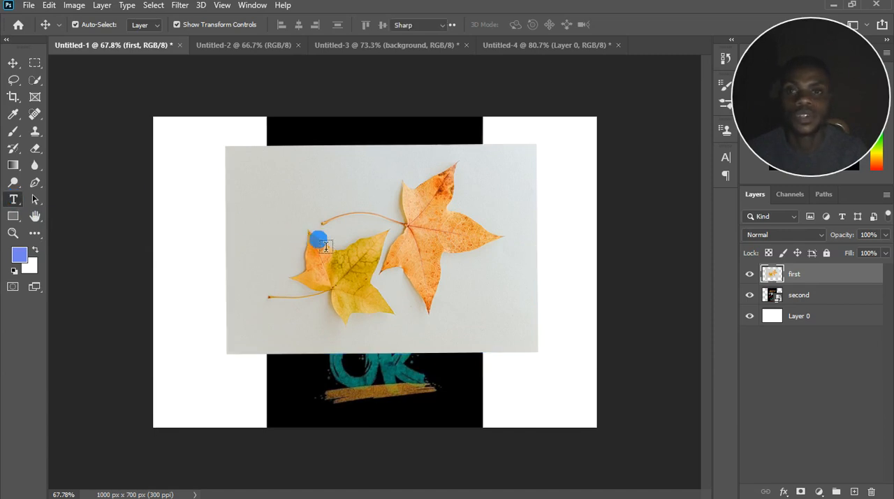
pyautogui.click(355, 208)
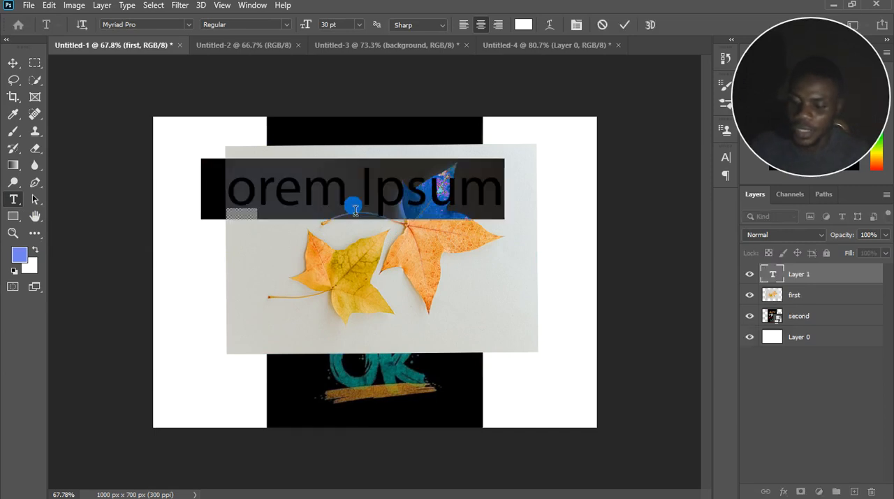
pyautogui.click(355, 208)
pyautogui.write('add')
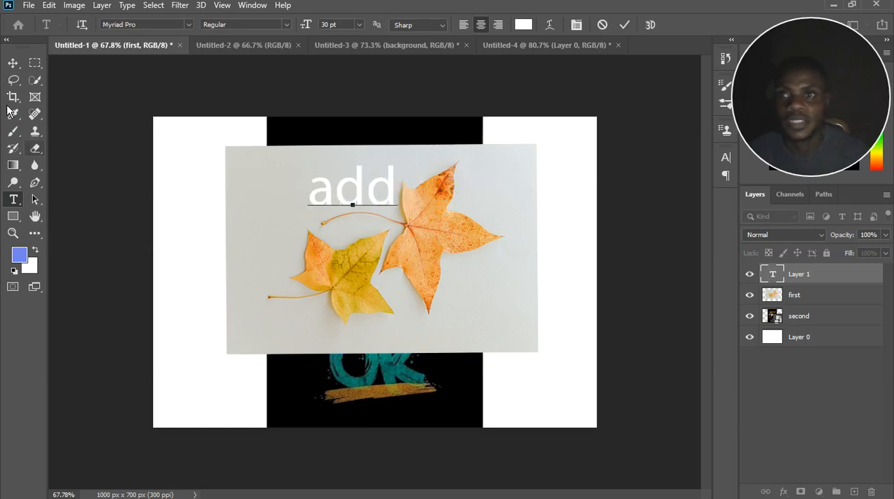
pyautogui.click(13, 63)
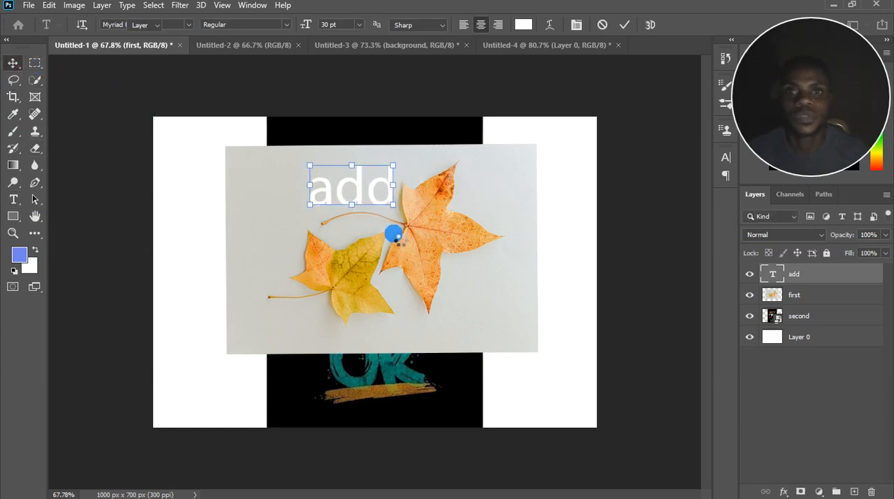
# Enlarge the "add" text to about 397% so it spans the leaves image, and commit the transform.
pyautogui.moveTo(399, 210); pyautogui.dragTo(523, 340)
pyautogui.moveTo(442, 299); pyautogui.dragTo(204, 137)
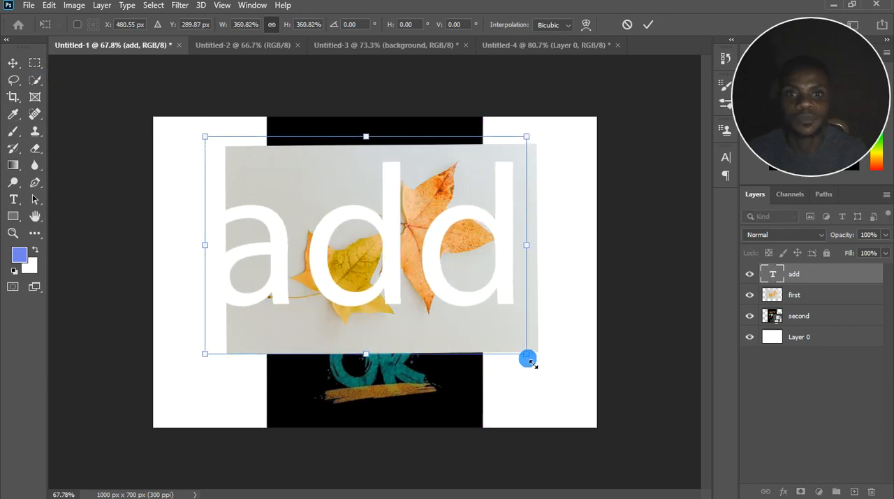
pyautogui.moveTo(528, 359); pyautogui.dragTo(561, 387)
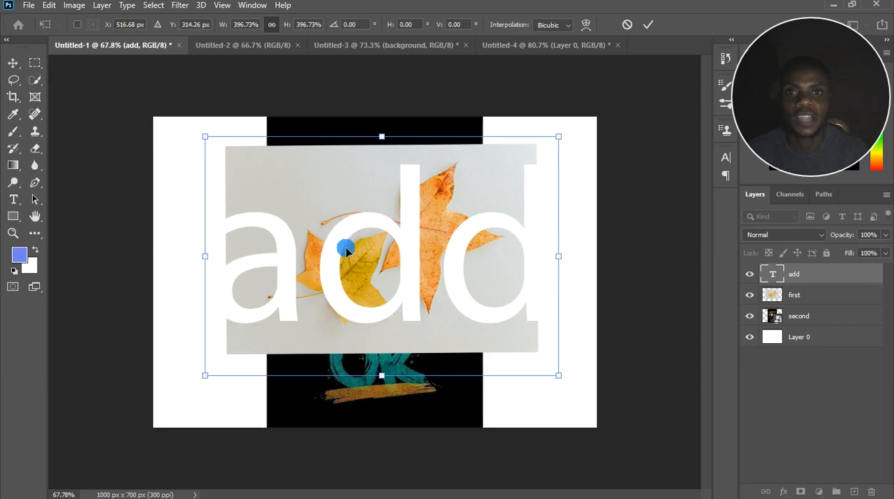
pyautogui.moveTo(566, 385)
pyautogui.mouseDown()
pyautogui.moveTo(570, 403)
pyautogui.moveTo(576, 394)
pyautogui.mouseUp()
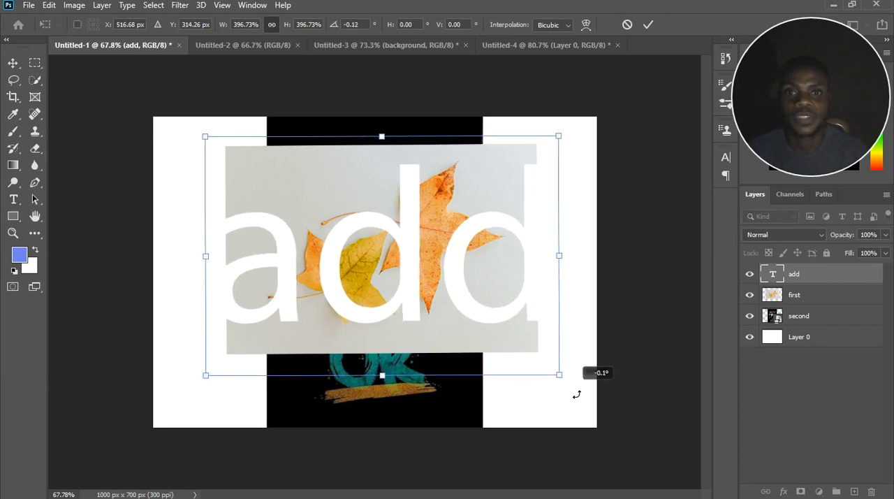
pyautogui.click(803, 401)
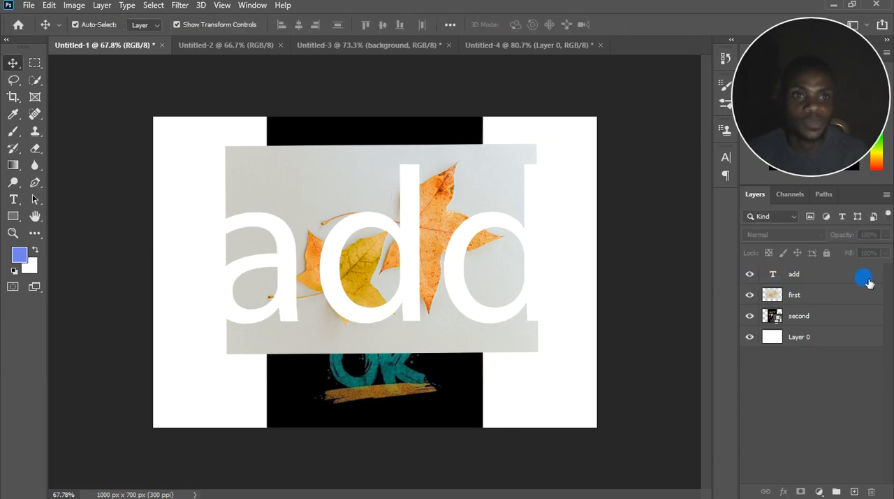
# Move the "add" text layer directly beneath "second" and hide the "first" layer.
pyautogui.click(819, 275)
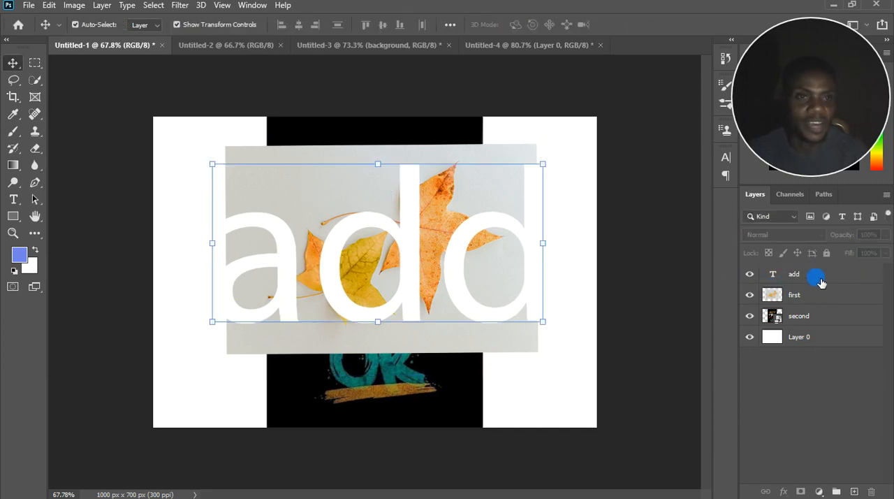
pyautogui.moveTo(821, 279); pyautogui.dragTo(834, 330)
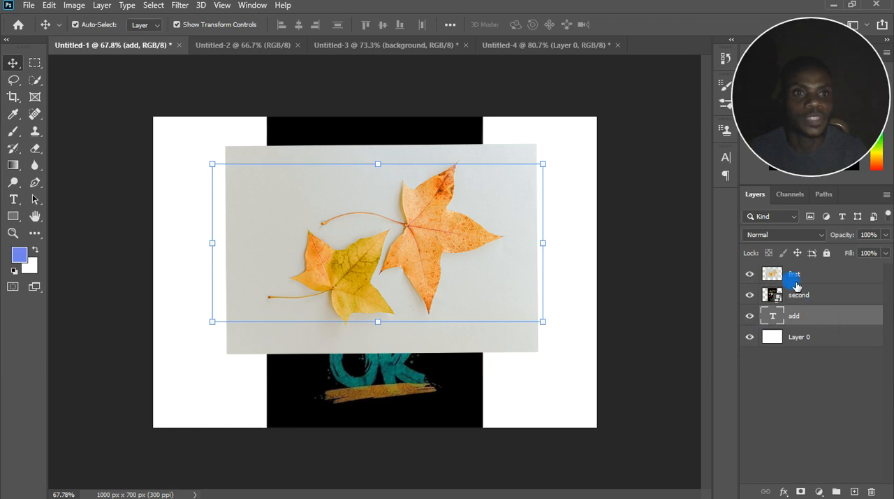
pyautogui.click(750, 273)
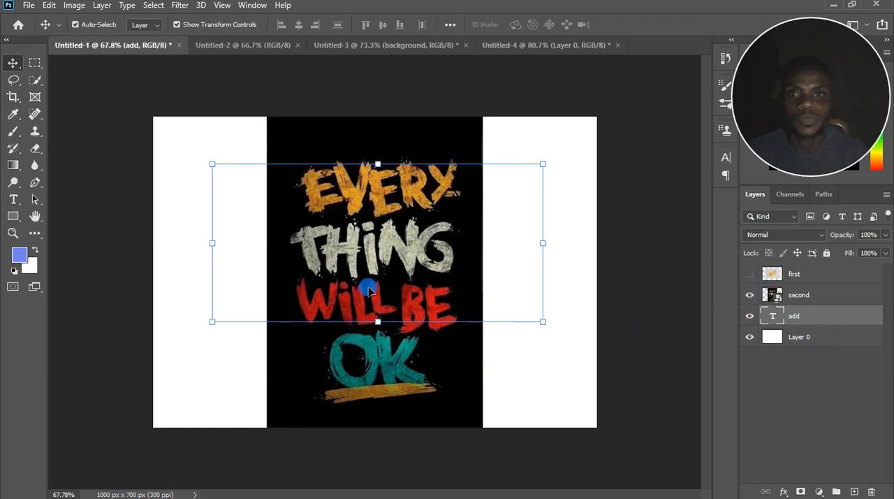
# Hide the white background Layer 0 and select the "second" layer.
pyautogui.click(803, 370)
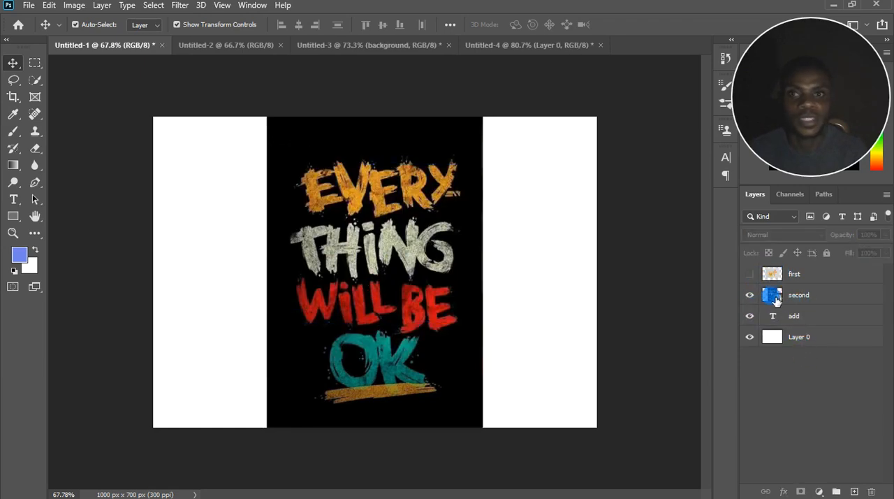
pyautogui.click(750, 337)
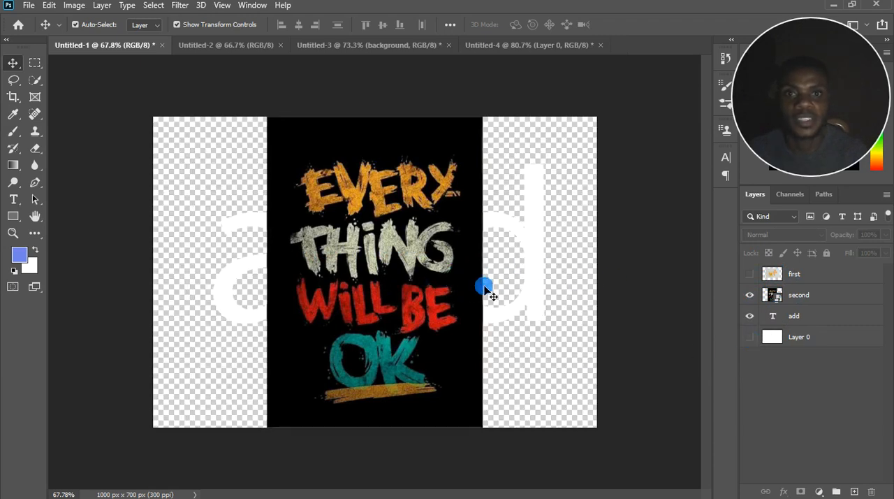
pyautogui.click(818, 297)
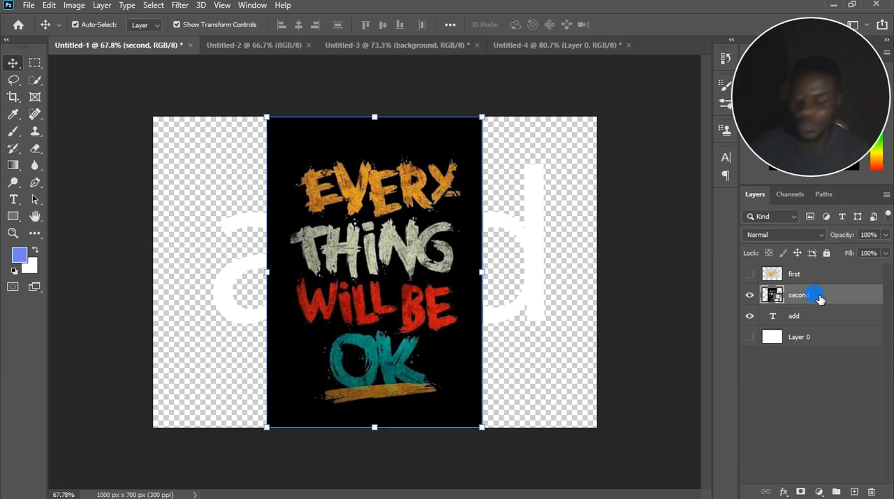
# Clip the "second" poster layer to the "add" text and shift the poster inside the letters.
pyautogui.moveTo(820, 301); pyautogui.dragTo(809, 311)
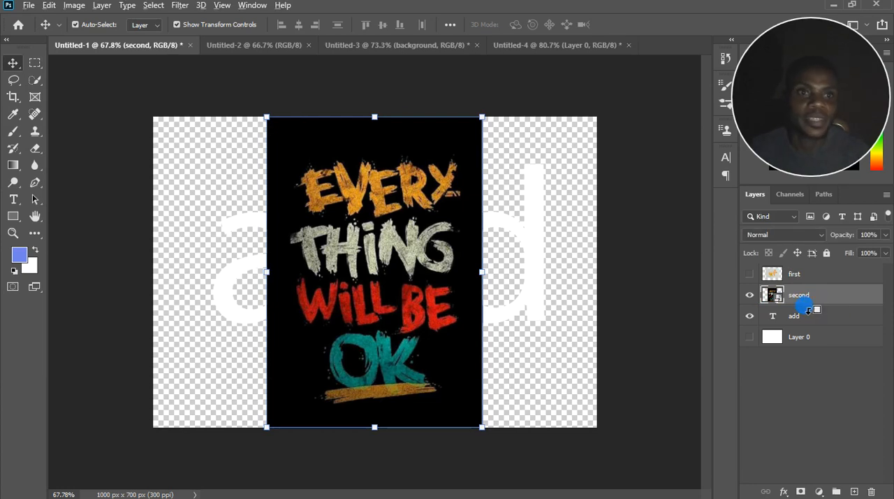
pyautogui.keyDown('alt'); pyautogui.click(808, 309); pyautogui.keyUp('alt')
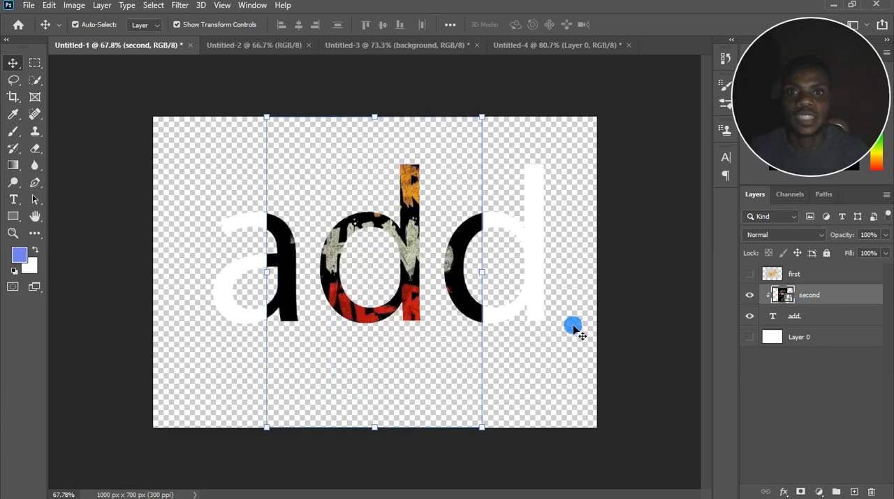
pyautogui.scroll(2, 340, 282)
pyautogui.moveTo(414, 231); pyautogui.dragTo(389, 245)
pyautogui.scroll(-3, 389, 245)
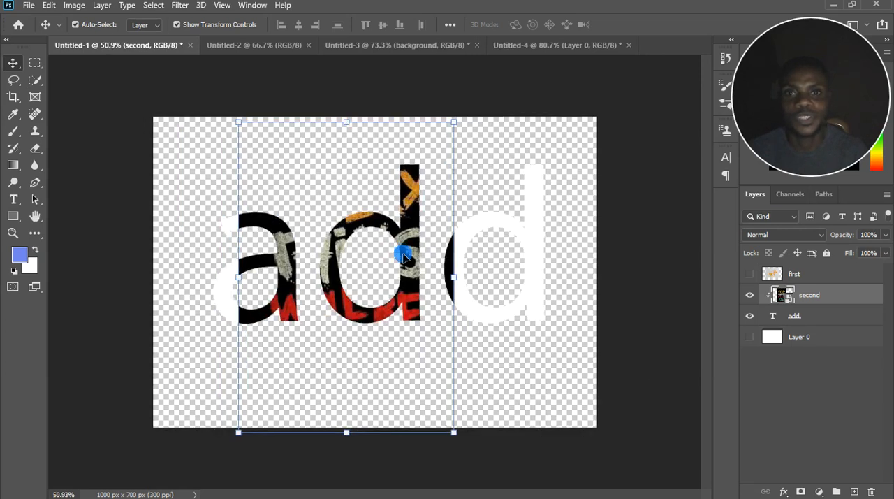
# Enlarge the clipped poster to about 30.84% so it fills all the letters of "add", and commit the transform.
pyautogui.moveTo(525, 287); pyautogui.dragTo(531, 276)
pyautogui.moveTo(405, 259)
pyautogui.mouseDown()
pyautogui.moveTo(389, 270)
pyautogui.moveTo(386, 262)
pyautogui.mouseUp()
pyautogui.click(497, 272)
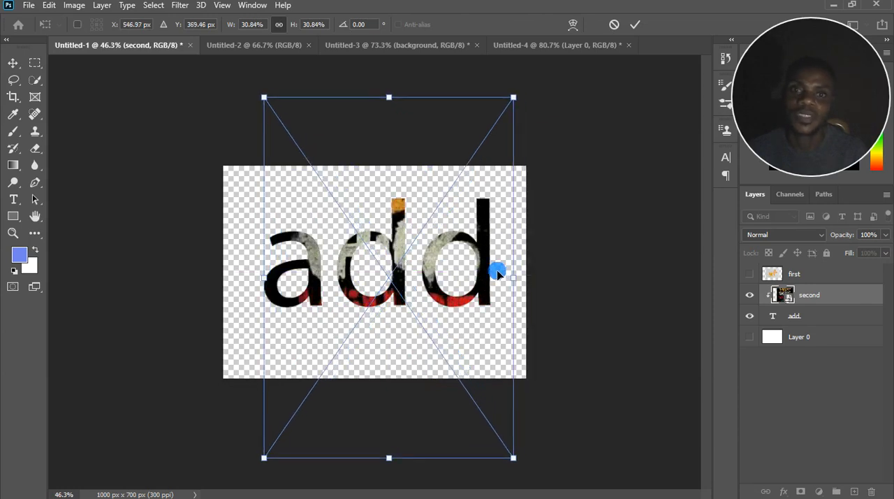
pyautogui.click(820, 273)
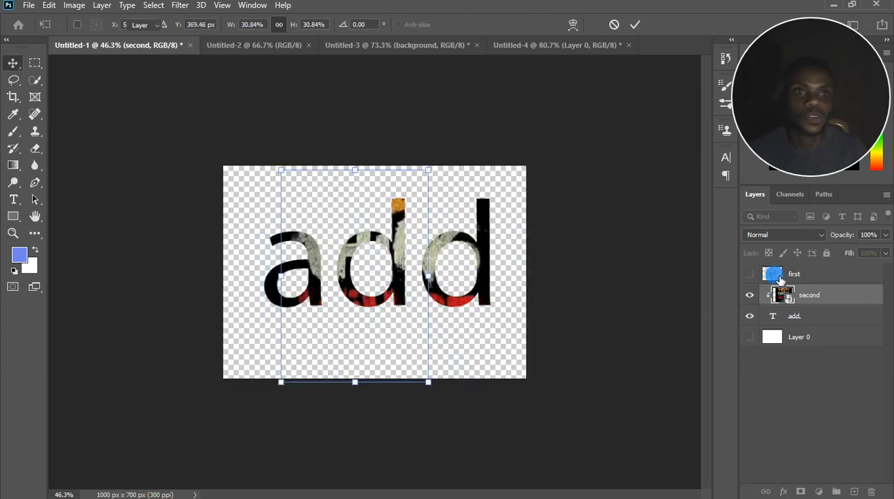
# Show the "first" layer, scale the leaves image down to about 72%, and place it over the middle of the text.
pyautogui.click(754, 275)
pyautogui.click(751, 274)
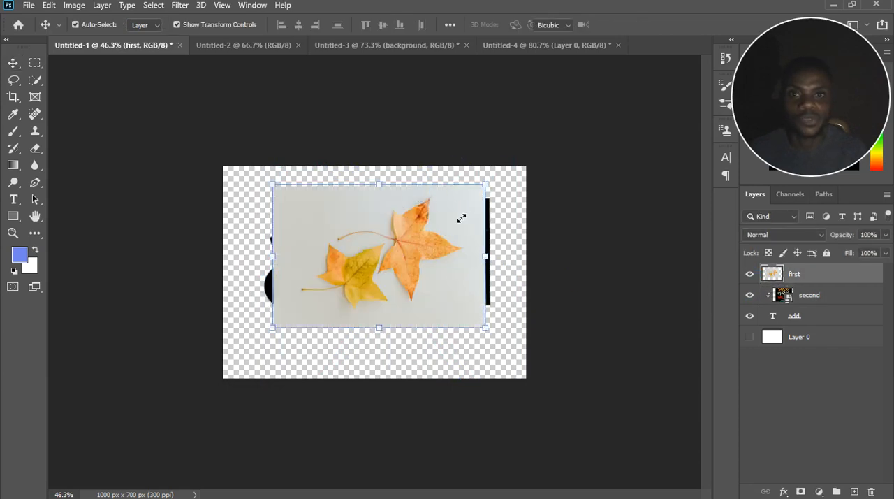
pyautogui.moveTo(485, 185); pyautogui.dragTo(426, 220)
pyautogui.moveTo(380, 270); pyautogui.dragTo(410, 272)
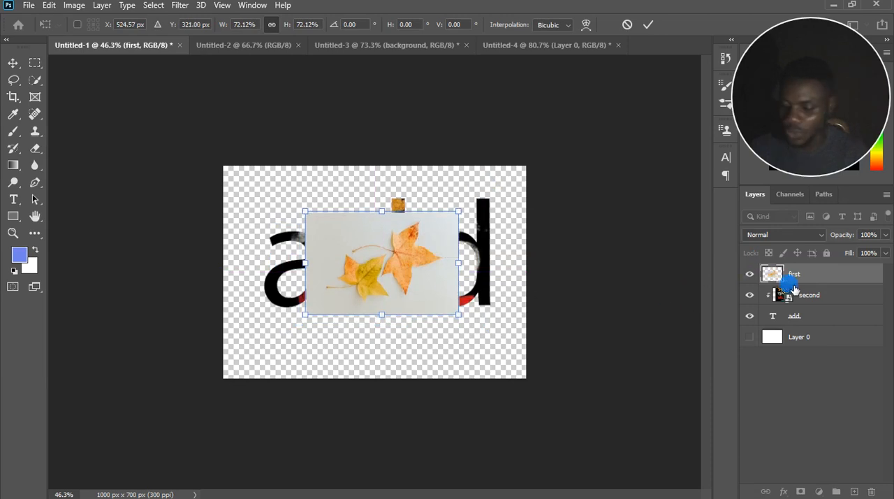
# Clip the "first" leaves layer to the "add" text as well and reposition the leaves inside the letters.
pyautogui.keyDown('alt'); pyautogui.click(811, 288); pyautogui.keyUp('alt')
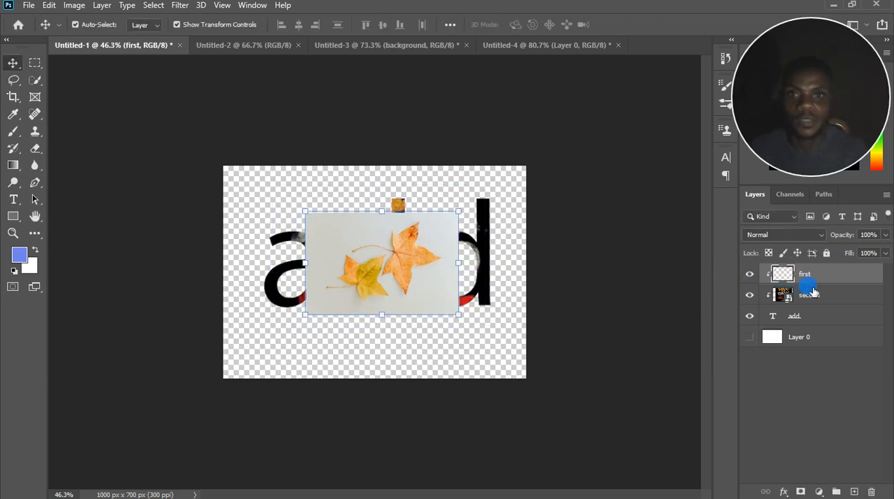
pyautogui.scroll(2, 393, 233)
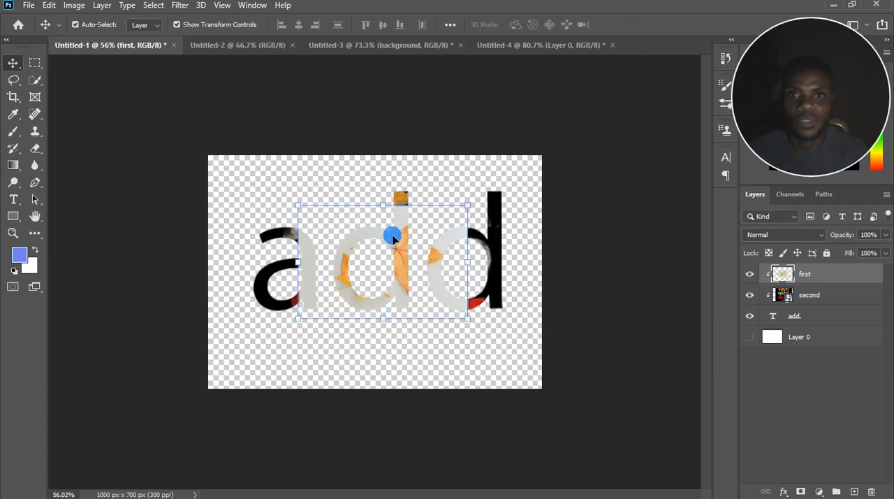
pyautogui.moveTo(406, 259)
pyautogui.mouseDown()
pyautogui.moveTo(372, 320)
pyautogui.moveTo(431, 260)
pyautogui.moveTo(421, 221)
pyautogui.moveTo(389, 224)
pyautogui.moveTo(403, 236)
pyautogui.moveTo(409, 224)
pyautogui.moveTo(409, 267)
pyautogui.mouseUp()
# Release the "first" layer from the clipping mask and move it directly beneath the "add" text layer.
pyautogui.click(796, 294)
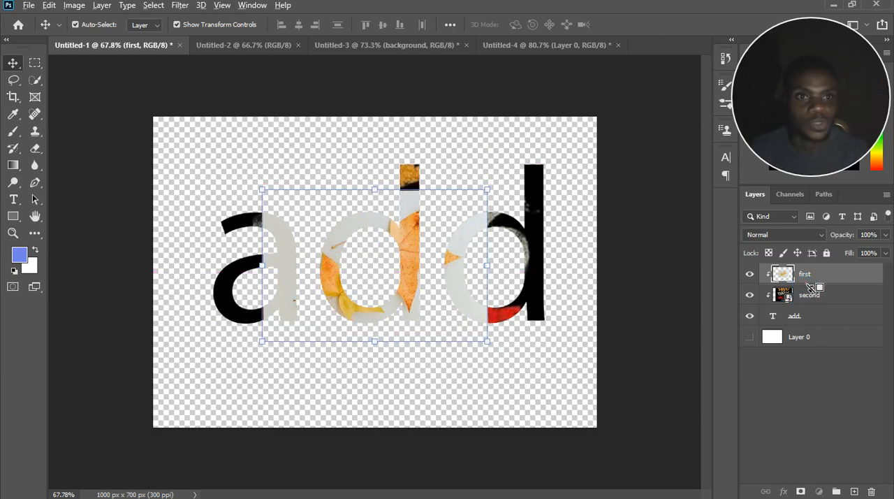
pyautogui.keyDown('alt'); pyautogui.click(809, 285); pyautogui.keyUp('alt')
pyautogui.moveTo(821, 285); pyautogui.dragTo(818, 321)
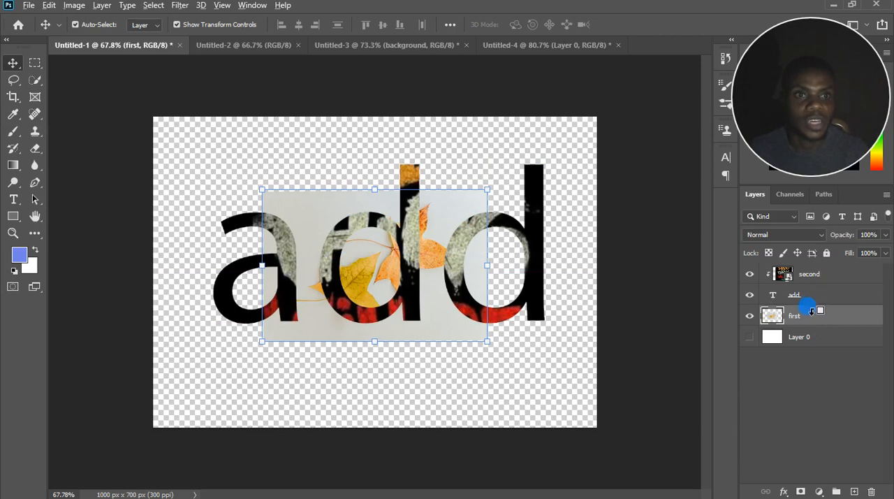
# Clip "add" to the "first" layer, release it again, and clip "second" back to the "add" text.
pyautogui.keyDown('alt'); pyautogui.click(812, 313); pyautogui.keyUp('alt')
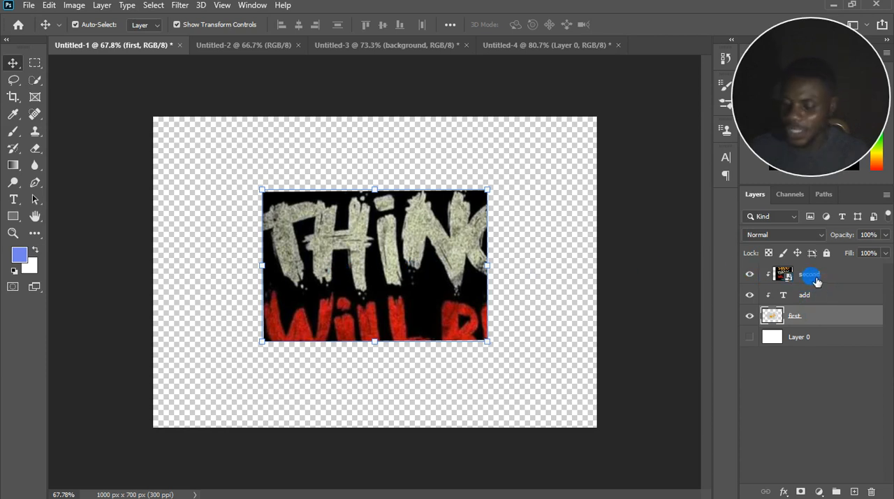
pyautogui.keyDown('alt'); pyautogui.click(809, 308); pyautogui.keyUp('alt')
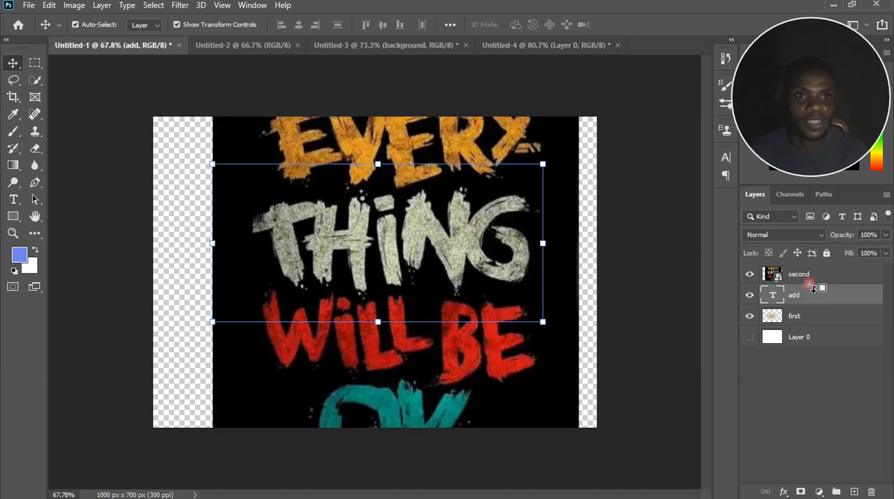
pyautogui.keyDown('alt'); pyautogui.click(812, 285); pyautogui.keyUp('alt')
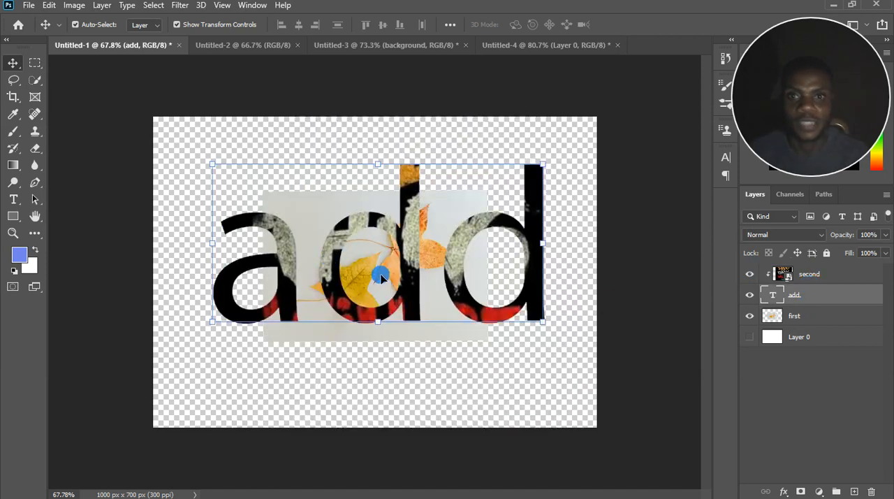
# Show the white background Layer 0 behind the clipped text and leaves image.
pyautogui.click(751, 337)
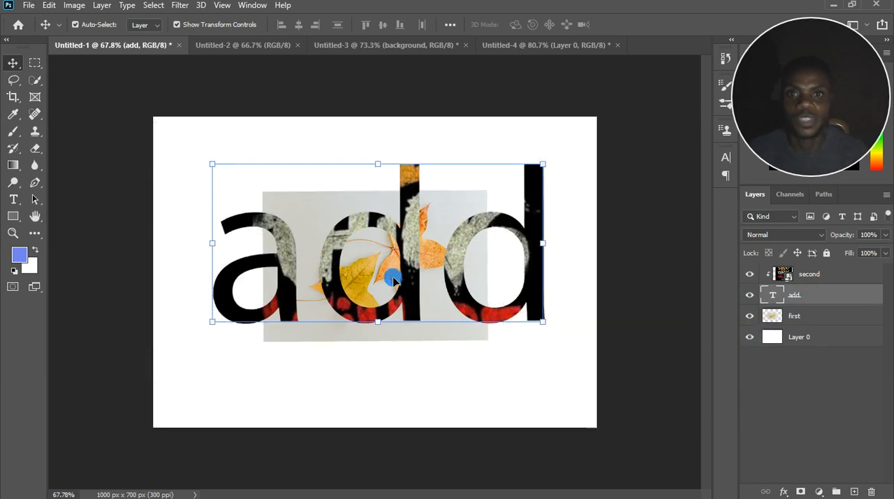
pyautogui.scroll(3, 392, 279)
pyautogui.scroll(-2, 392, 279)
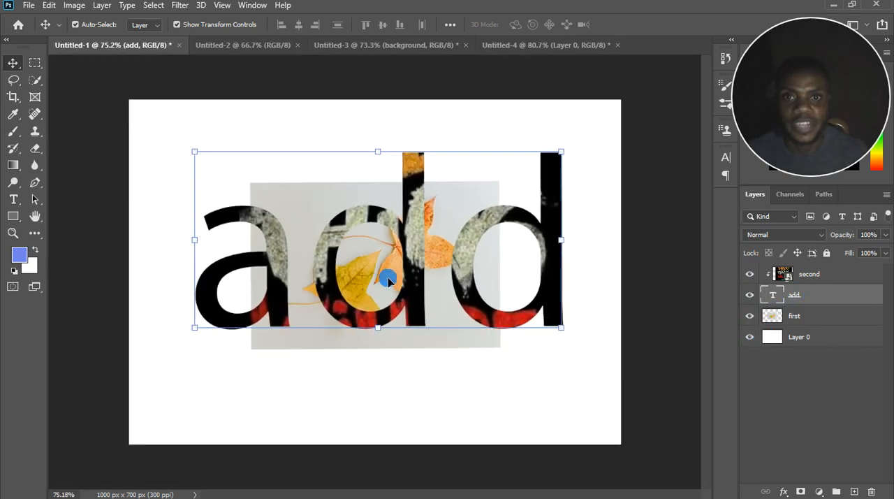
pyautogui.scroll(1, 388, 279)
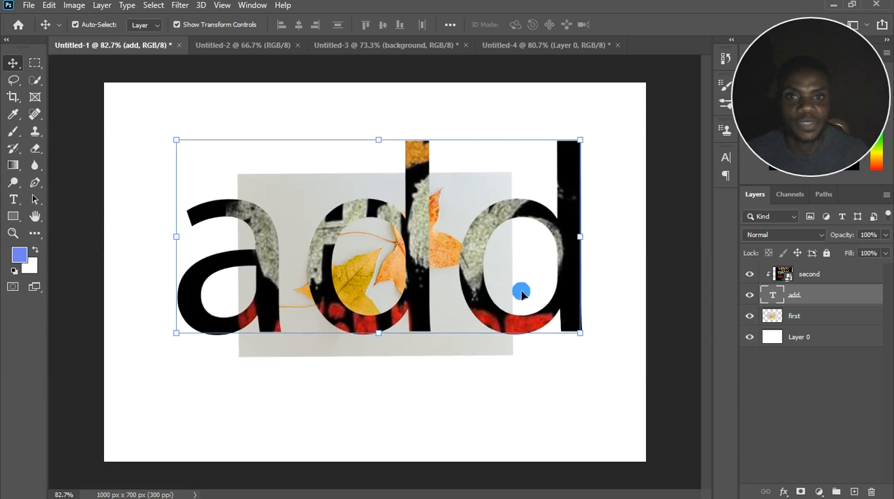
# Select the "second" and "add" layers together and move them beneath "first", directly above Layer 0.
pyautogui.click(832, 278)
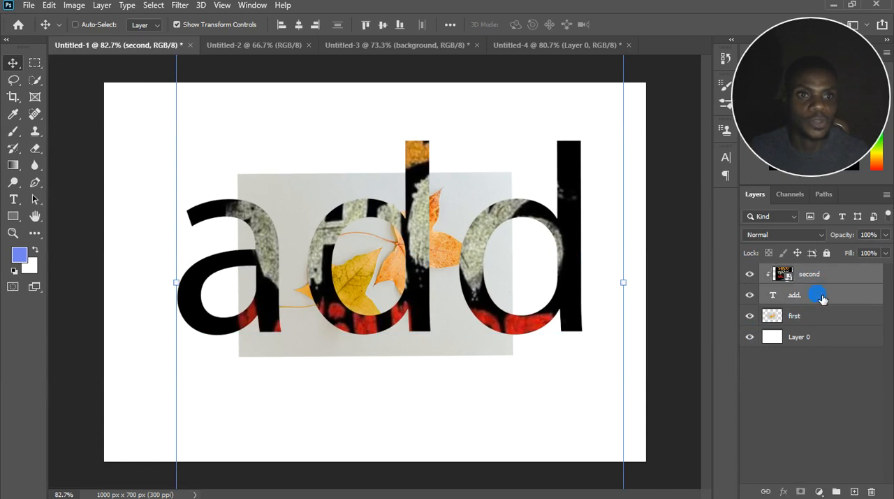
pyautogui.keyDown('shift'); pyautogui.click(822, 296); pyautogui.keyUp('shift')
pyautogui.moveTo(823, 277); pyautogui.dragTo(811, 333)
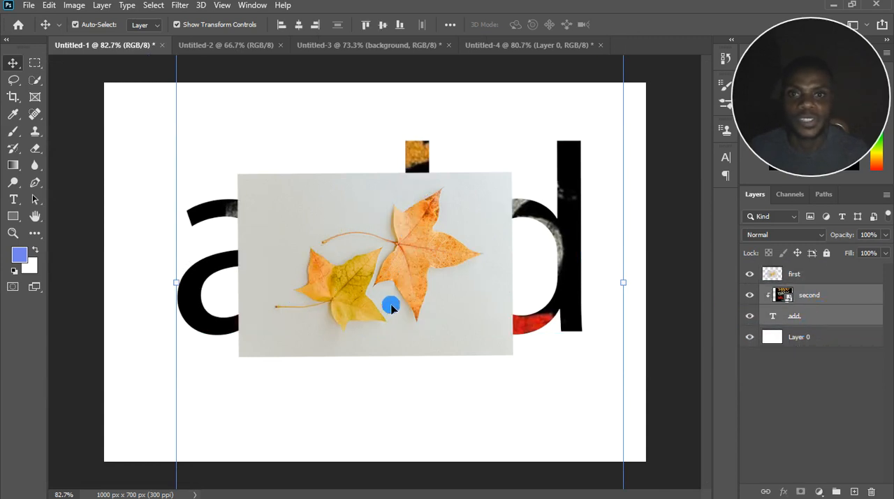
pyautogui.scroll(2, 393, 308)
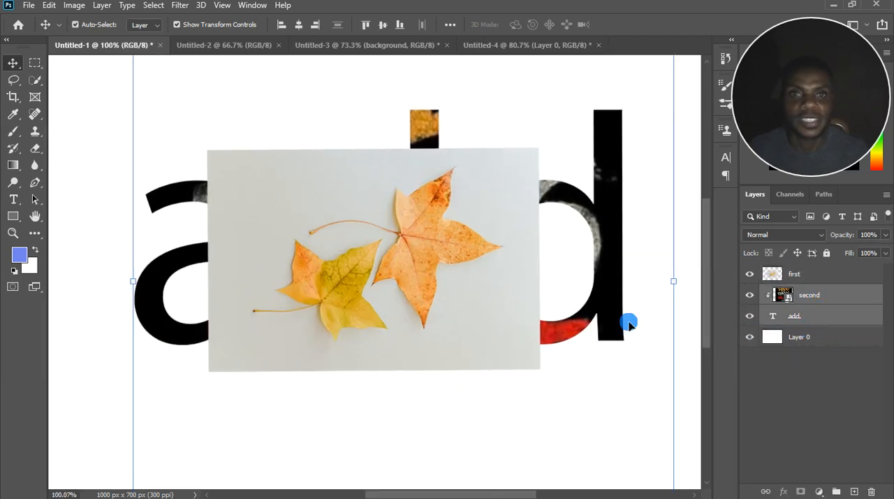
# Try moving only the "add" text layer to the top of the layer stack, and undo the move.
pyautogui.click(821, 318)
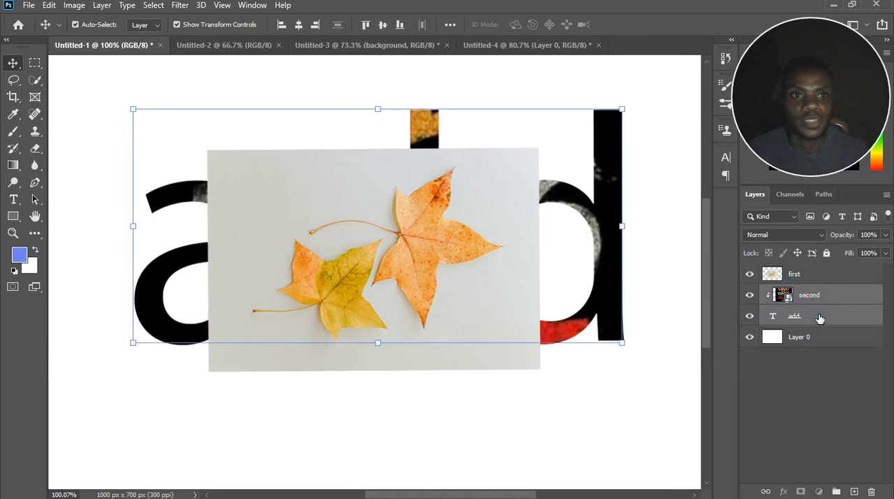
pyautogui.moveTo(823, 278); pyautogui.dragTo(822, 271)
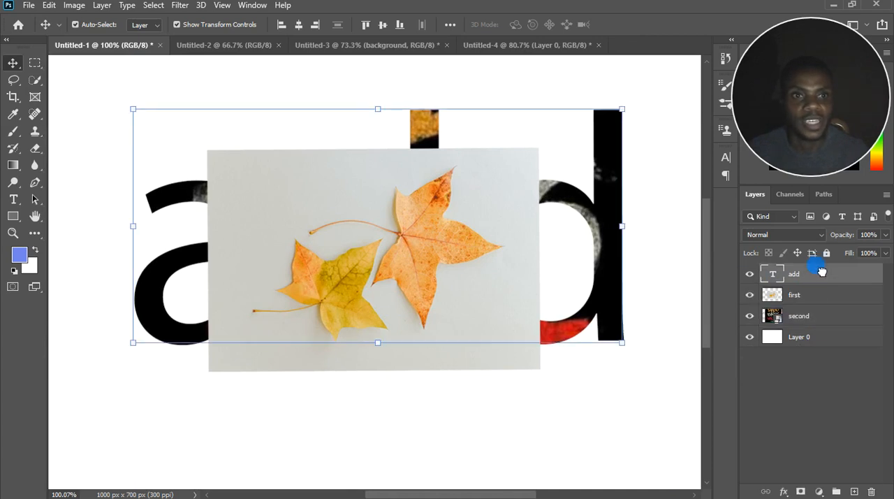
pyautogui.hotkey('ctrl', '0')
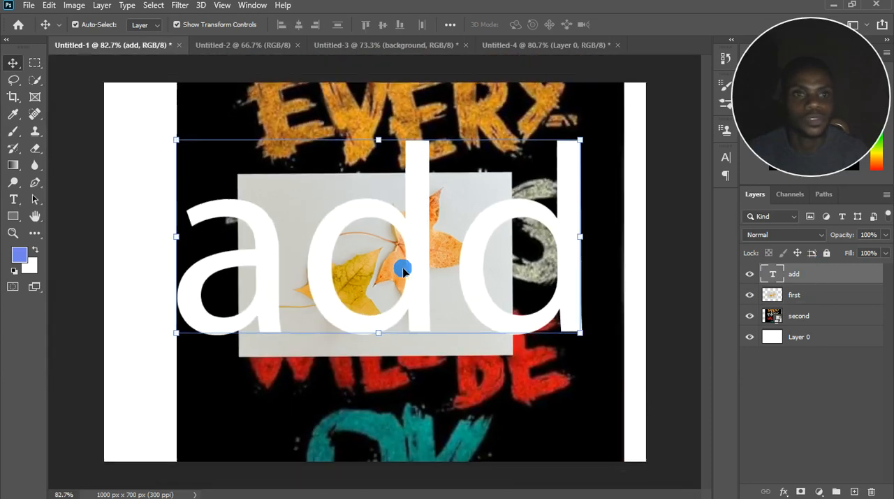
pyautogui.hotkey('ctrl', 'z')
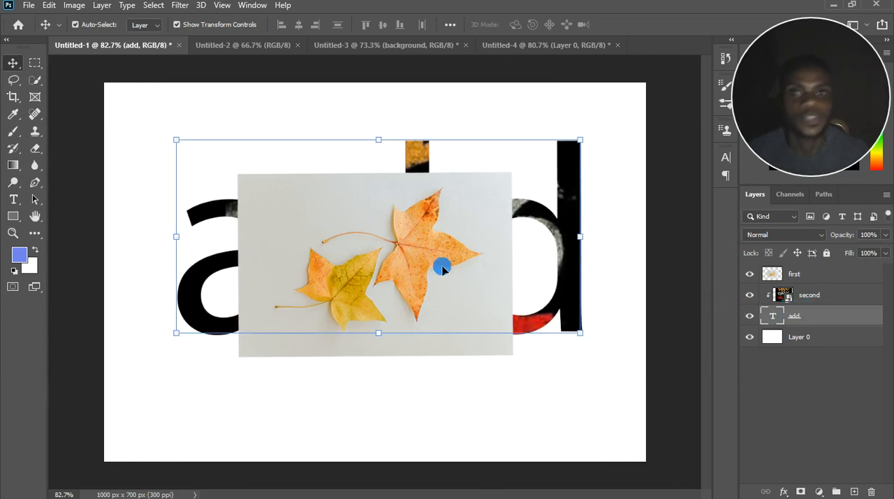
# Release "second" from its clipping mask, scale the poster down to about 18.99%, and commit the transform.
pyautogui.scroll(-2, 441, 267)
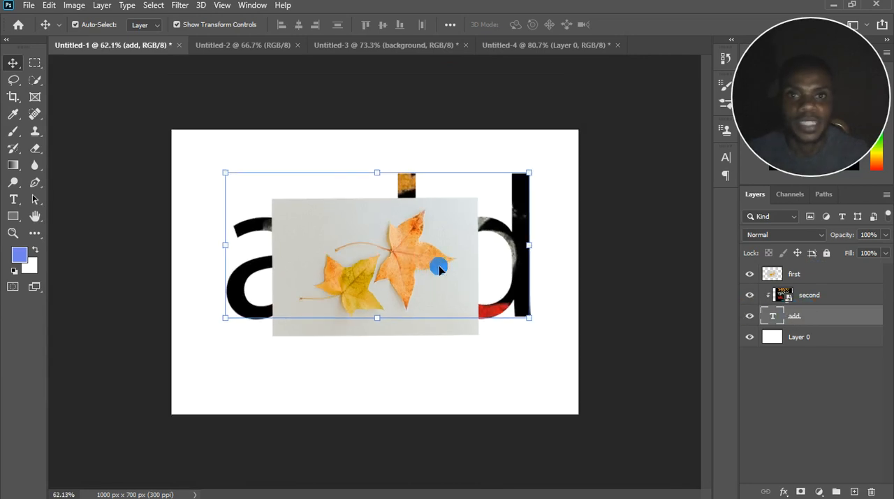
pyautogui.keyDown('alt'); pyautogui.click(808, 310); pyautogui.keyUp('alt')
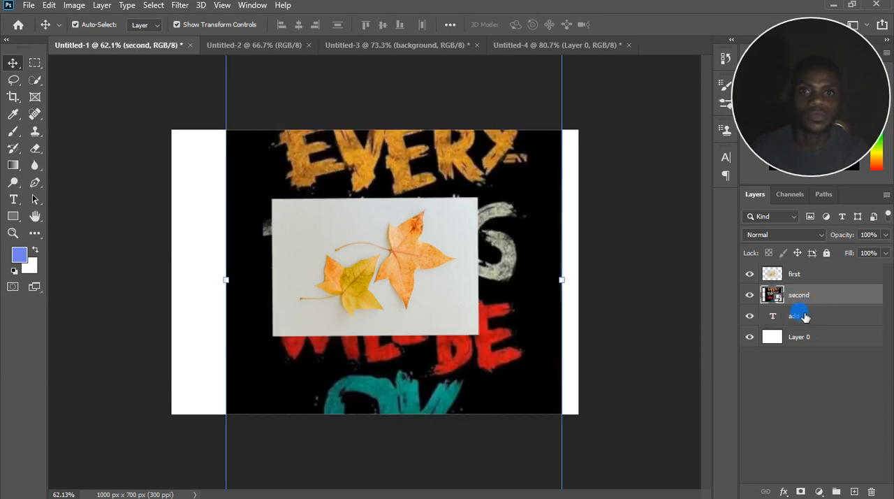
pyautogui.scroll(-2, 455, 266)
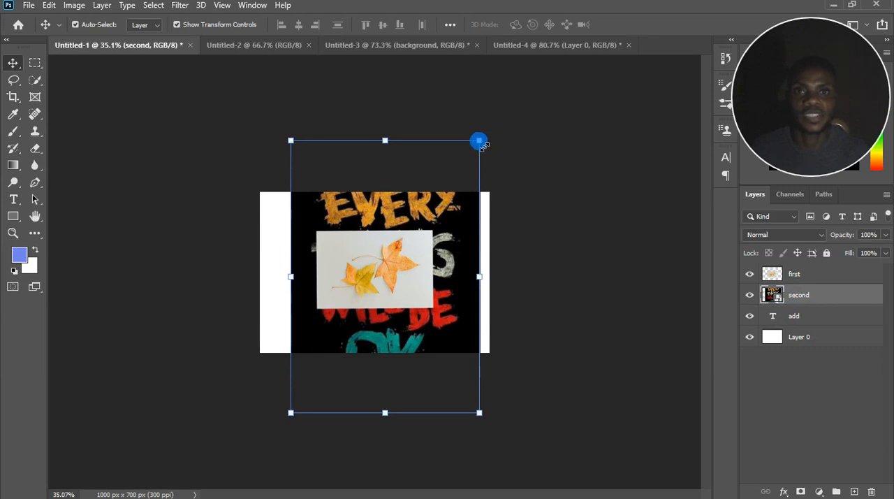
pyautogui.moveTo(479, 142); pyautogui.dragTo(463, 224)
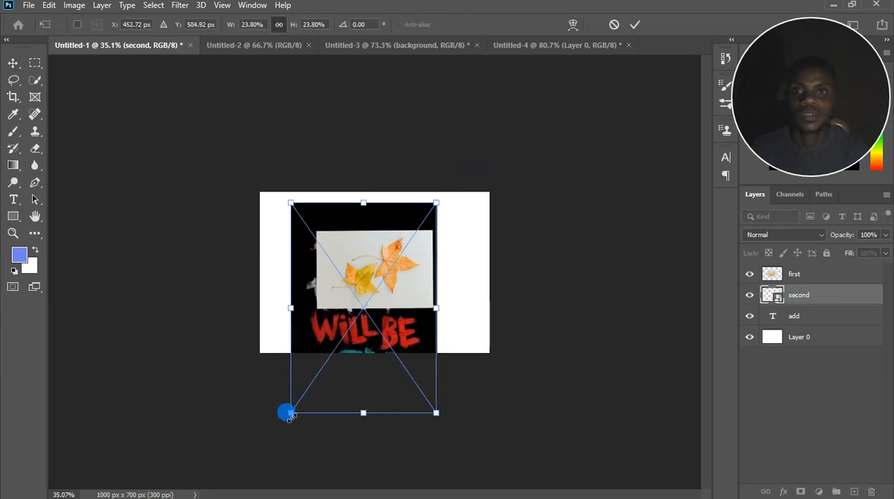
pyautogui.moveTo(305, 396); pyautogui.dragTo(331, 360)
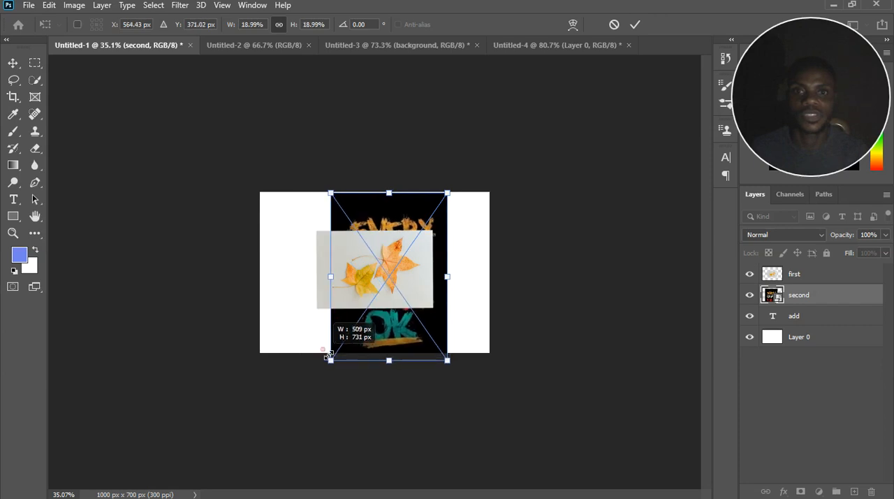
pyautogui.press('Return')
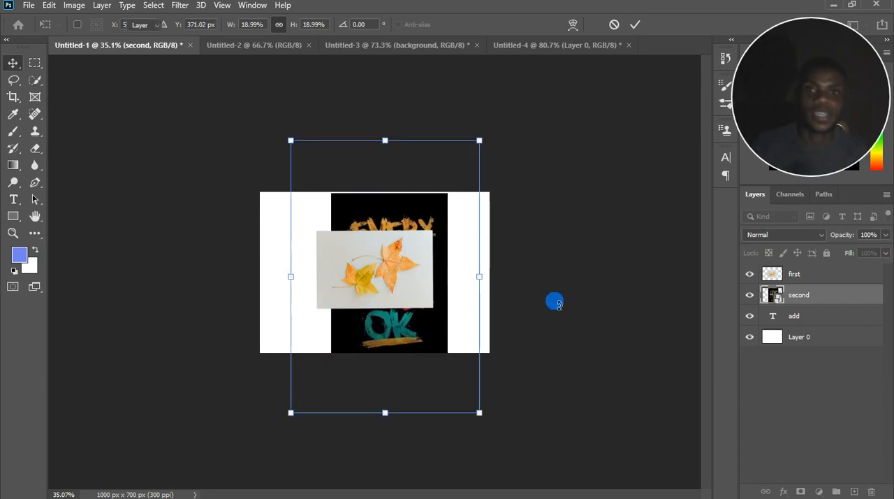
# Move the leaves image so it lines up over the middle of the poster.
pyautogui.scroll(4, 433, 278)
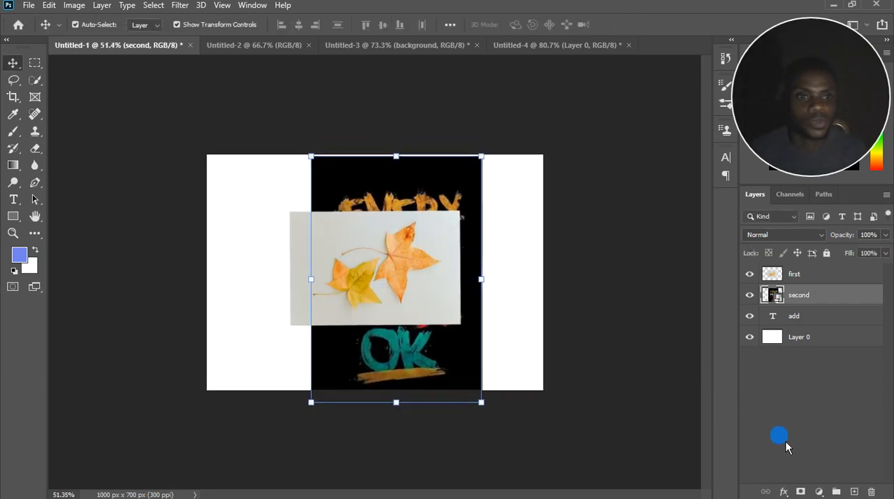
pyautogui.moveTo(379, 261)
pyautogui.mouseDown()
pyautogui.moveTo(415, 265)
pyautogui.moveTo(319, 239)
pyautogui.moveTo(459, 319)
pyautogui.moveTo(453, 251)
pyautogui.moveTo(464, 241)
pyautogui.moveTo(424, 304)
pyautogui.moveTo(428, 268)
pyautogui.mouseUp()
pyautogui.scroll(3, 521, 283)
# Try erasing the middle of the leaves image with the 200 px Eraser, and undo the erasing.
pyautogui.click(35, 148)
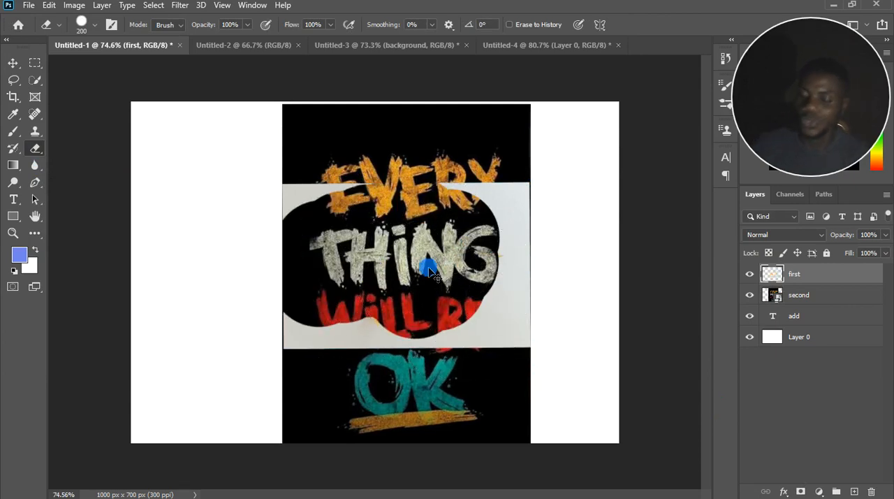
pyautogui.hotkey('ctrl', 'z')
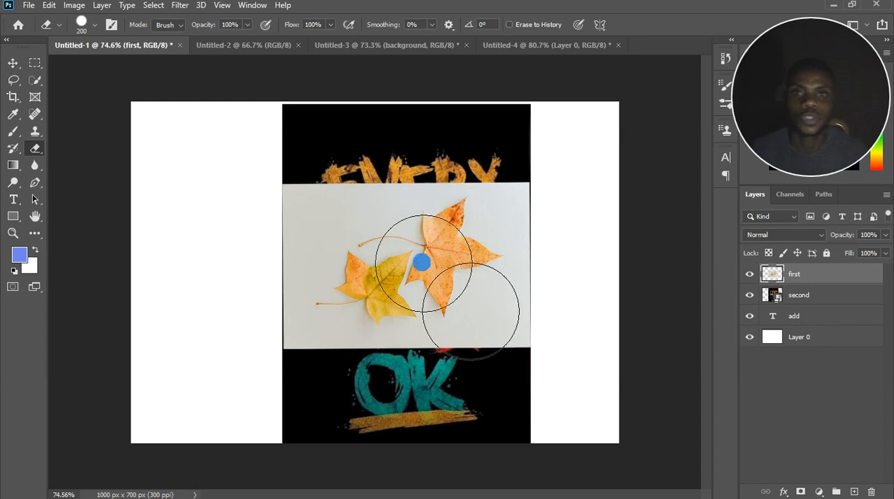
# Add a white layer mask to the "first" layer, make the mask active, and set the eraser size to 70 px.
pyautogui.click(804, 492)
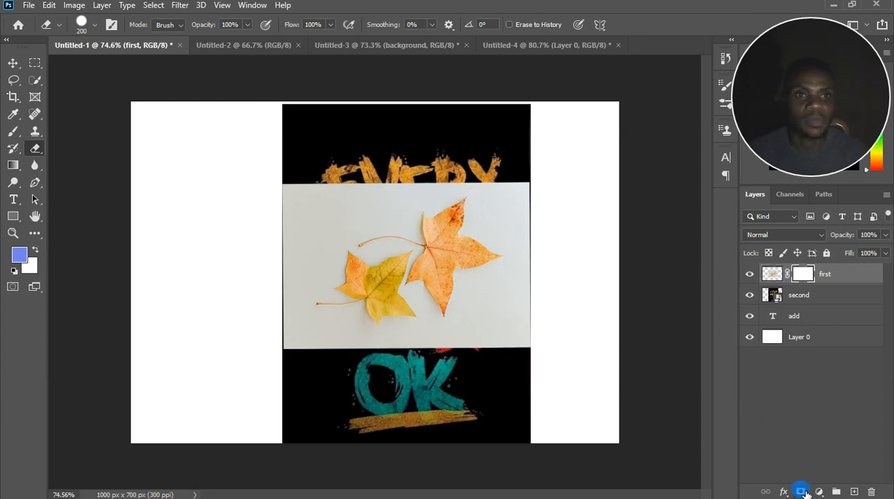
pyautogui.click(806, 281)
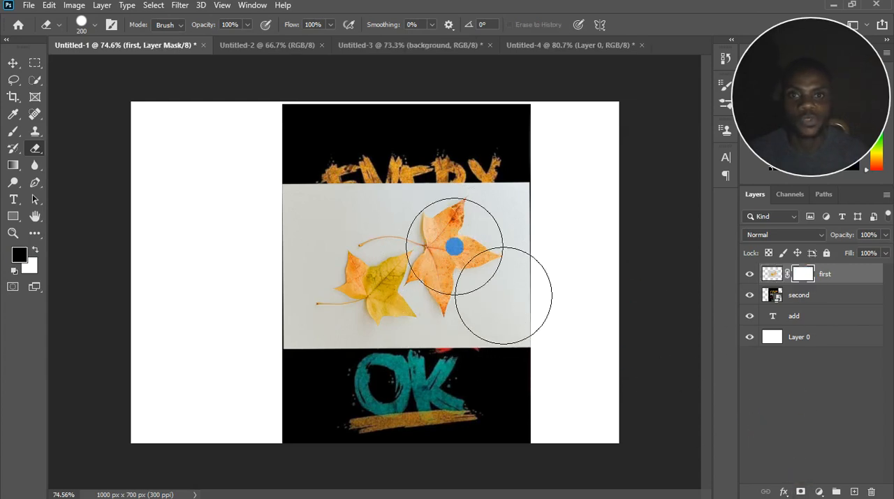
pyautogui.press('[')
pyautogui.press('[')
pyautogui.press('[')
pyautogui.press('[')
pyautogui.press('[')
pyautogui.press('[')
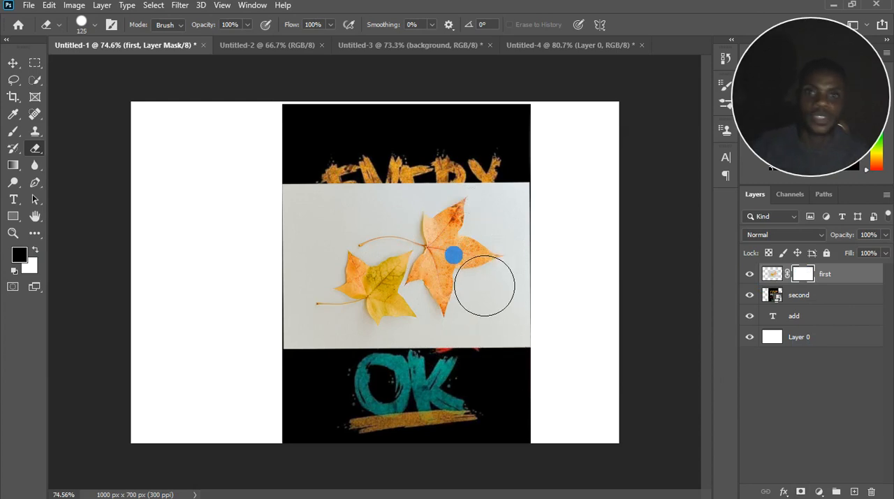
pyautogui.press('[')
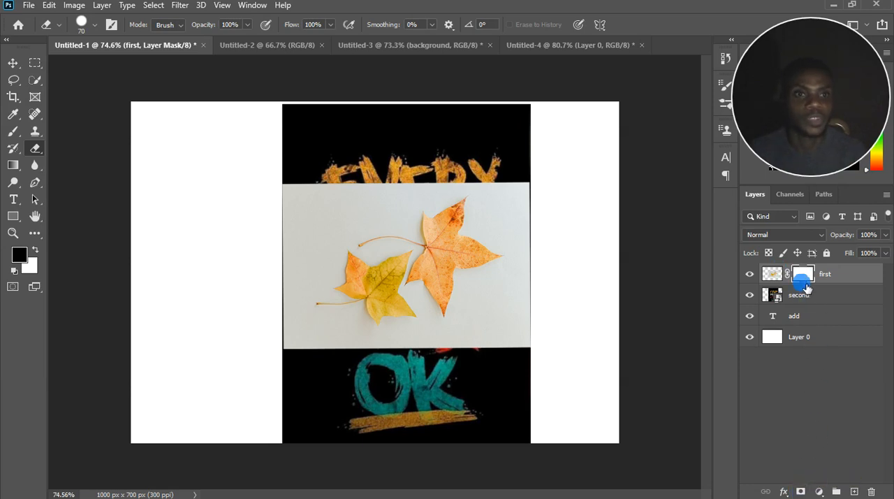
pyautogui.scroll(3, 411, 254)
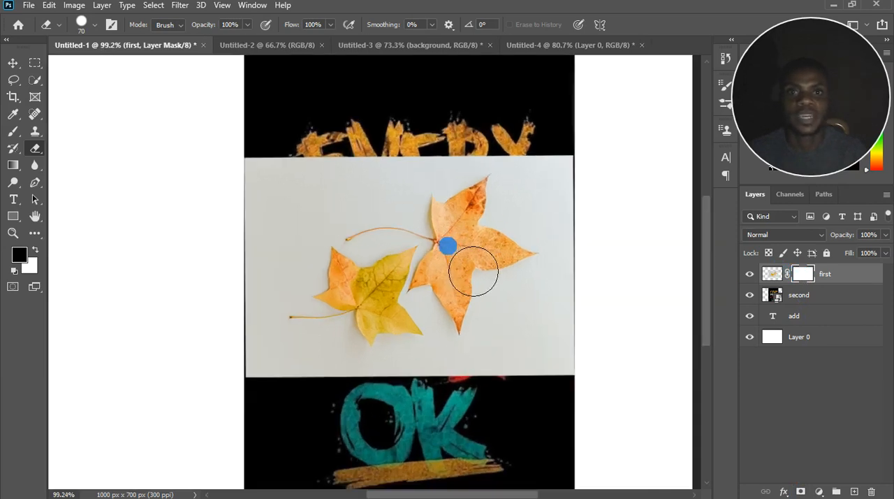
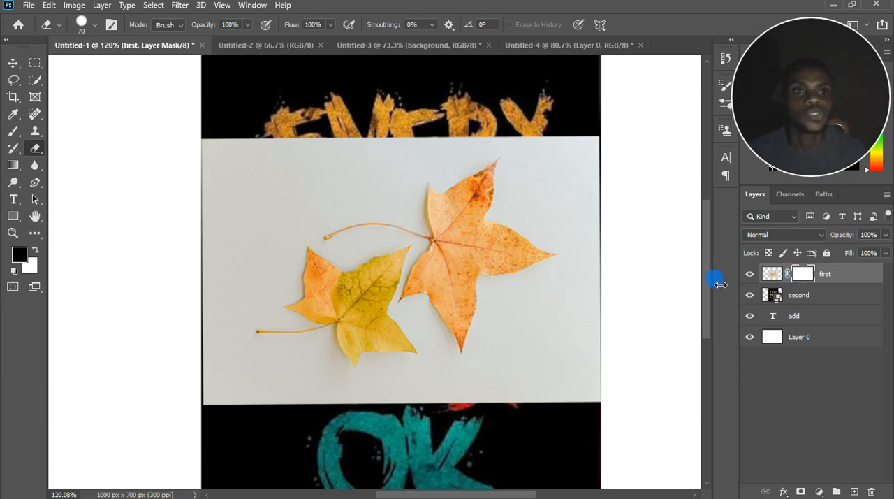
# Switch from the Eraser to the 200 px Brush Tool for mask painting.
pyautogui.click(12, 131)
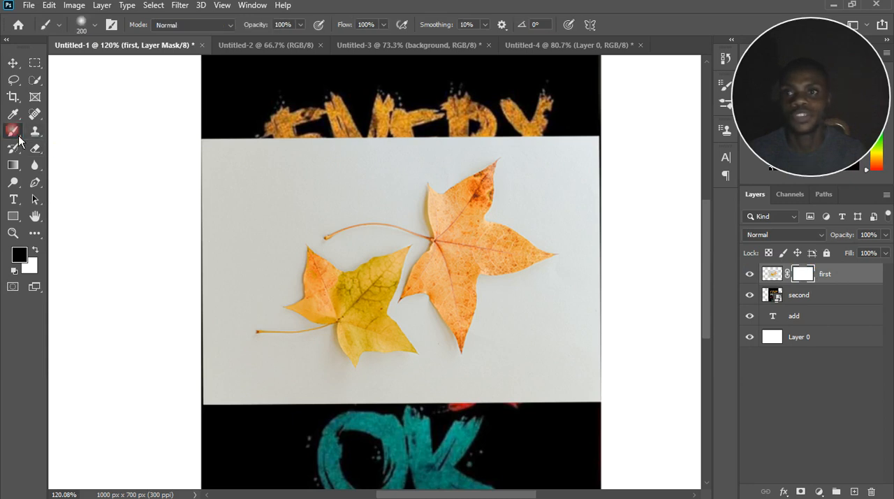
pyautogui.rightClick(19, 140)
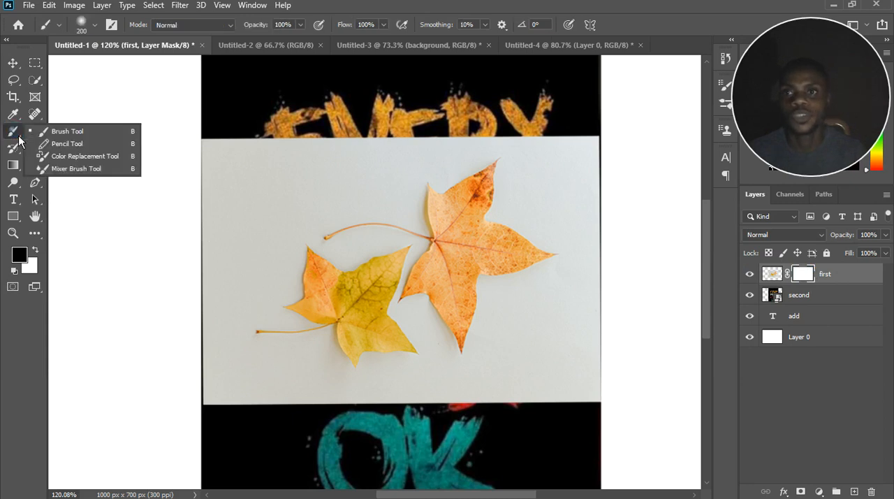
pyautogui.click(63, 131)
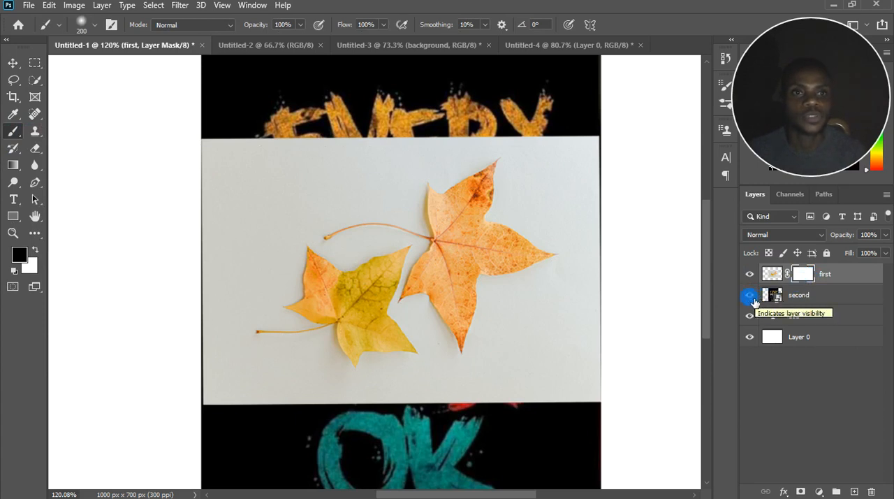
# Hide every layer except "second" and make it the active layer, leaving only the poster showing.
pyautogui.click(752, 315)
pyautogui.click(752, 277)
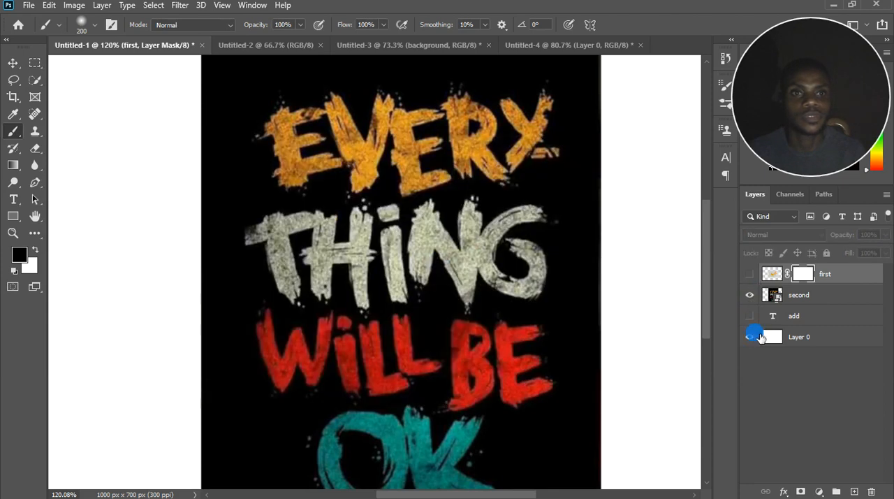
pyautogui.moveTo(757, 341); pyautogui.dragTo(758, 282)
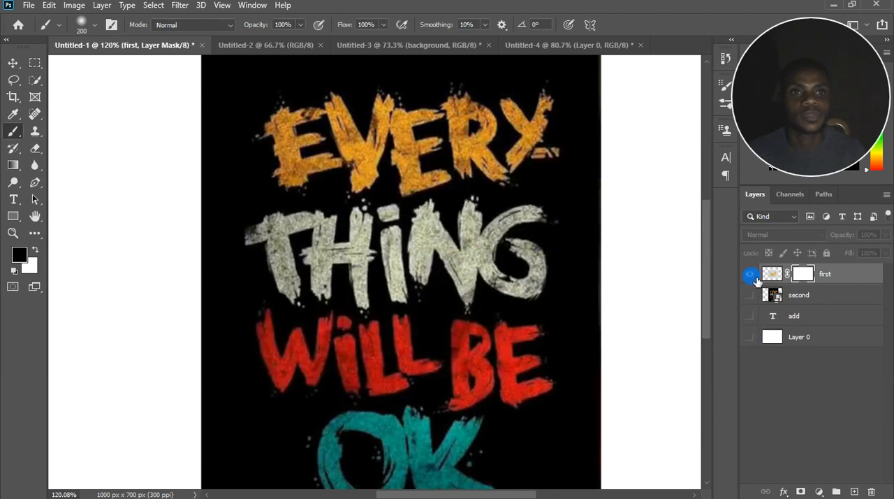
pyautogui.click(757, 282)
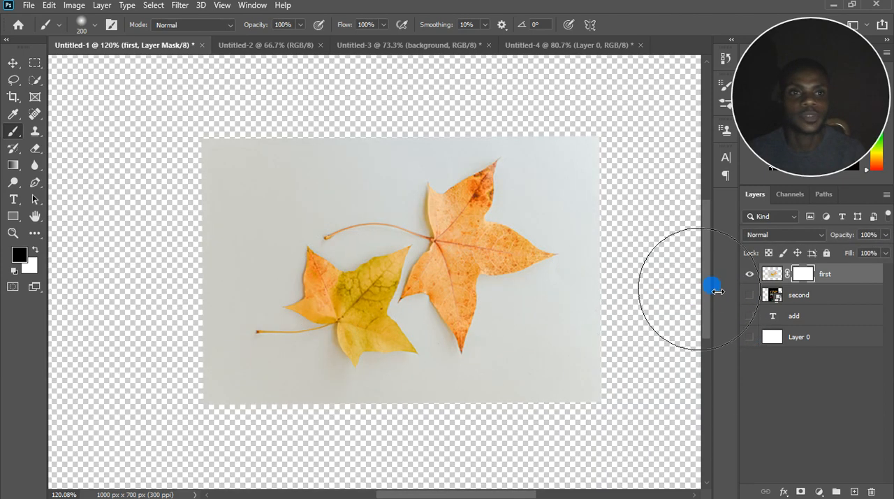
pyautogui.click(750, 295)
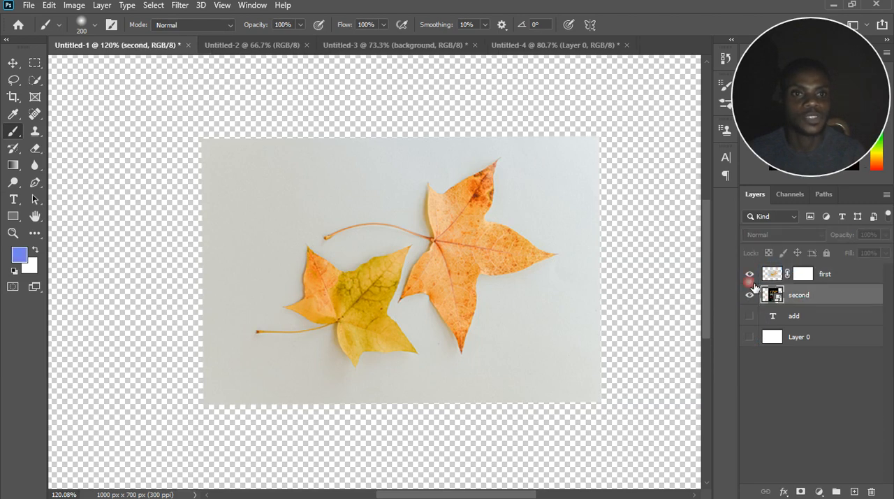
pyautogui.click(749, 274)
pyautogui.scroll(-2, 411, 287)
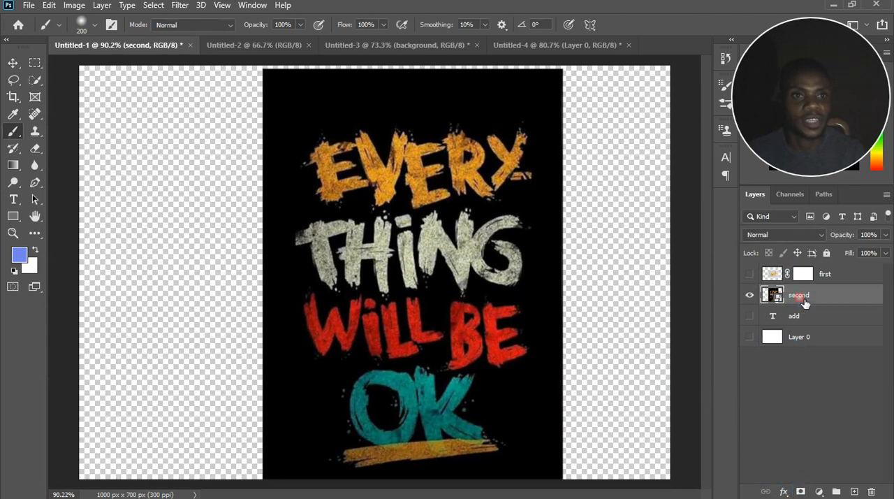
# Add a white layer mask to "second", nudge the poster slightly up and left, and return to the Brush.
pyautogui.click(801, 491)
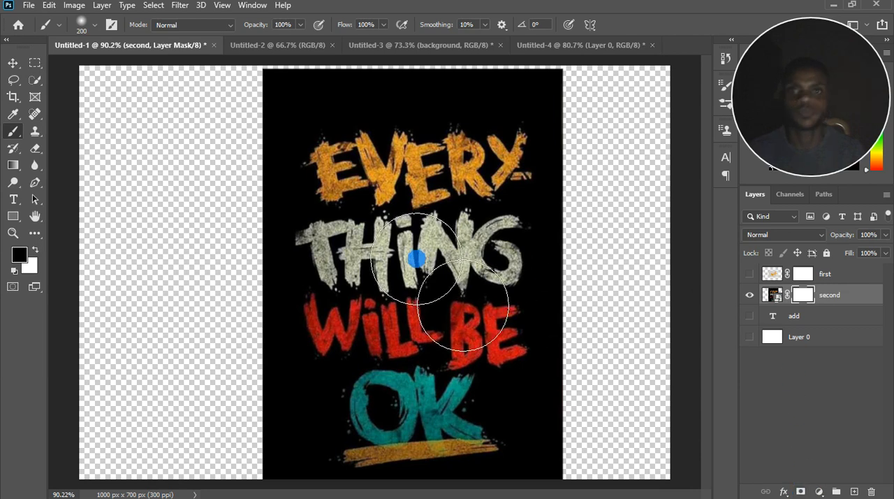
pyautogui.click(13, 63)
pyautogui.moveTo(354, 237); pyautogui.dragTo(348, 214)
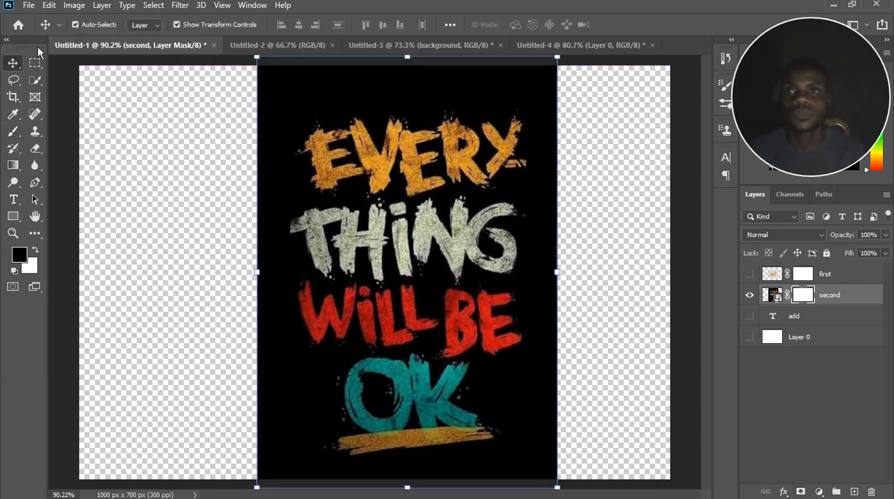
pyautogui.click(16, 130)
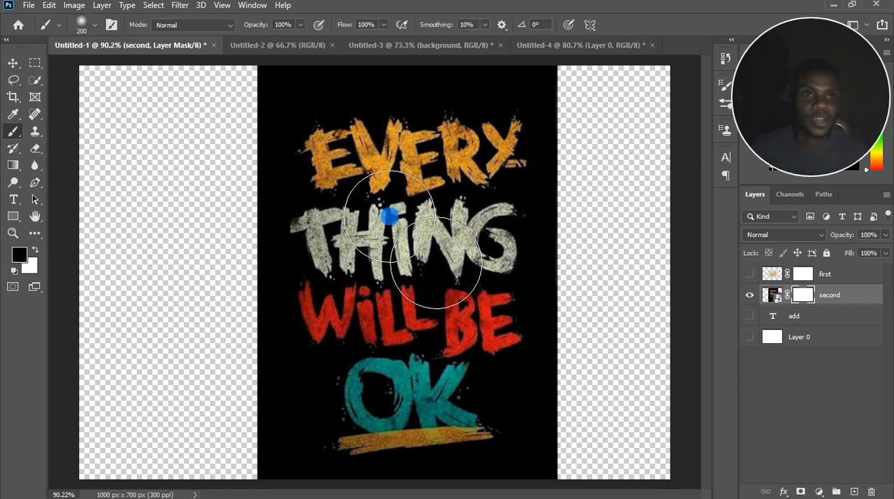
# Invert the mask on "second" to black, and invert it back to white.
pyautogui.click(804, 295)
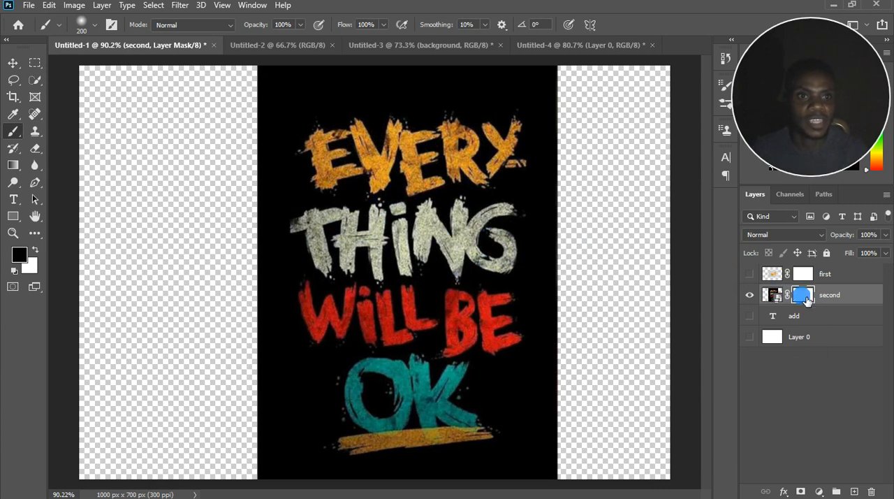
pyautogui.hotkey('ctrl', 'i')
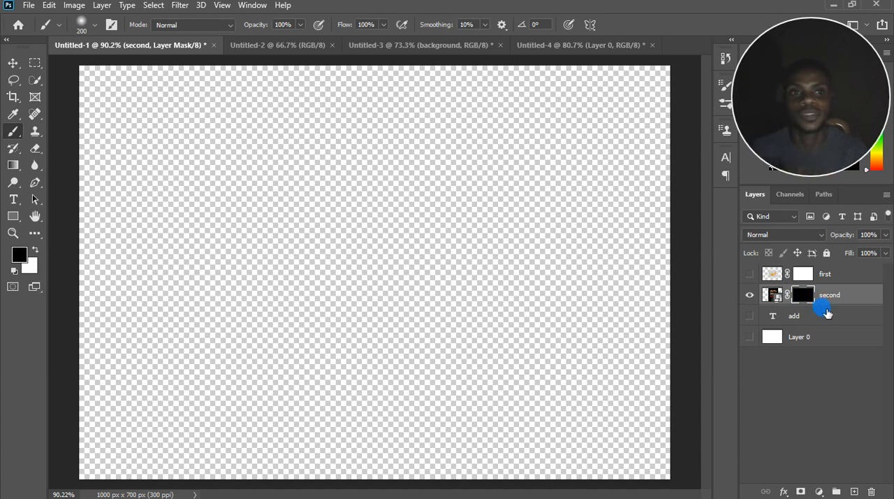
pyautogui.hotkey('ctrl', 'i')
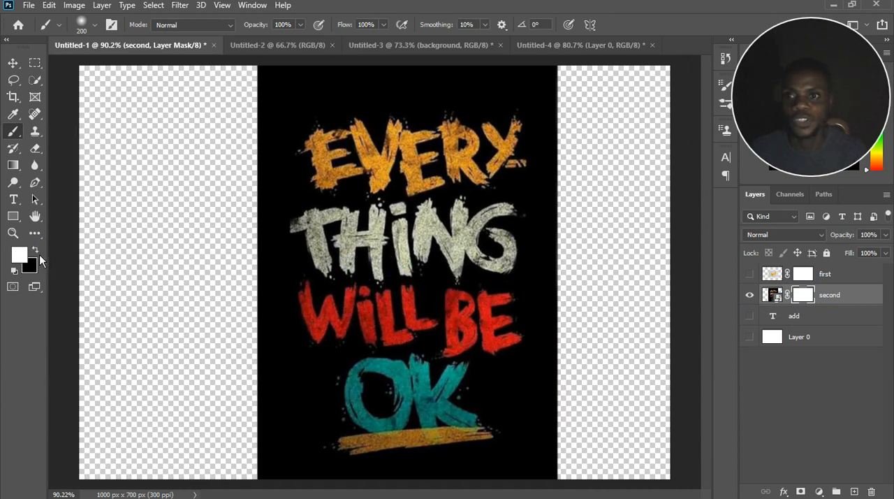
# Make black the foreground color and paint on the "second" mask to hide the upper part of the poster.
pyautogui.click(23, 253)
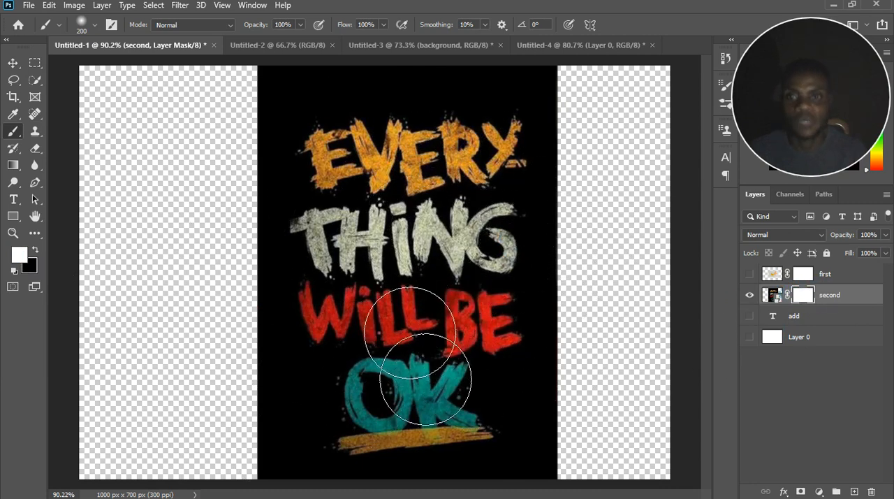
pyautogui.click(35, 250)
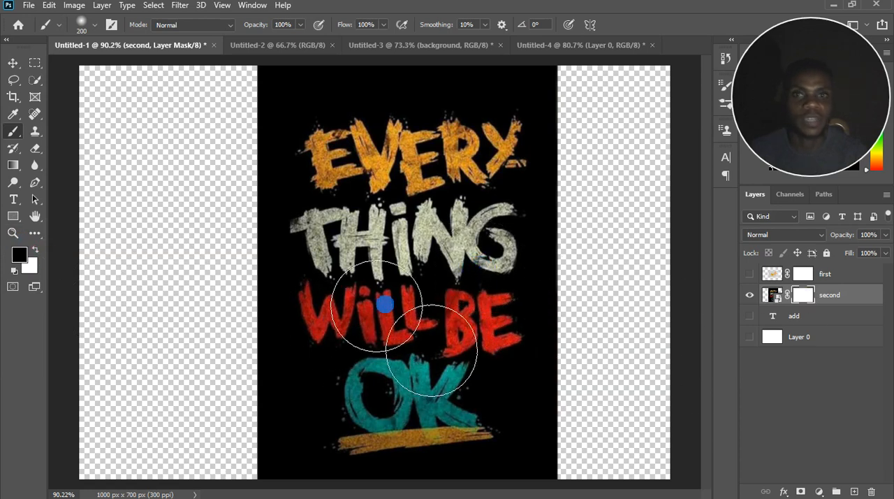
pyautogui.moveTo(435, 242)
pyautogui.mouseDown()
pyautogui.moveTo(499, 123)
pyautogui.moveTo(340, 150)
pyautogui.moveTo(534, 154)
pyautogui.moveTo(512, 167)
pyautogui.moveTo(482, 150)
pyautogui.moveTo(391, 132)
pyautogui.moveTo(329, 181)
pyautogui.moveTo(394, 192)
pyautogui.moveTo(482, 230)
pyautogui.moveTo(489, 223)
pyautogui.moveTo(485, 301)
pyautogui.moveTo(419, 297)
pyautogui.moveTo(467, 345)
pyautogui.mouseUp()
pyautogui.click(839, 294)
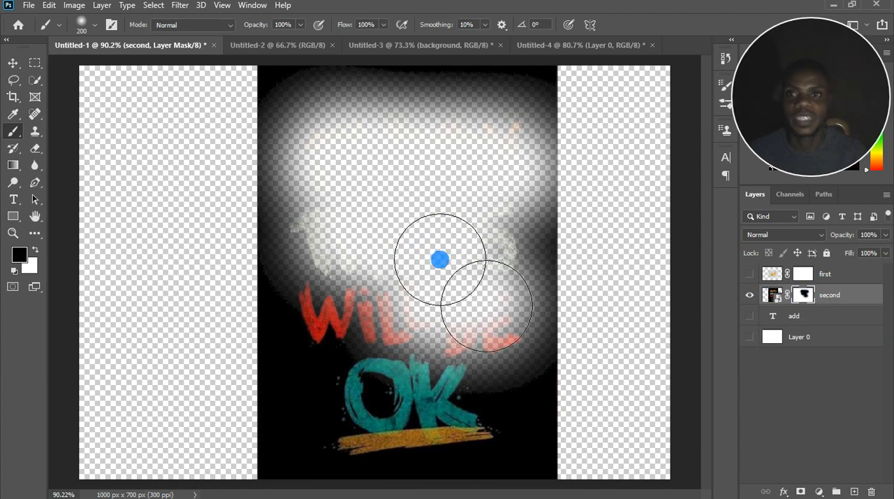
# Display the "second" mask on its own and paint black over the whole poster area.
pyautogui.scroll(1, 439, 260)
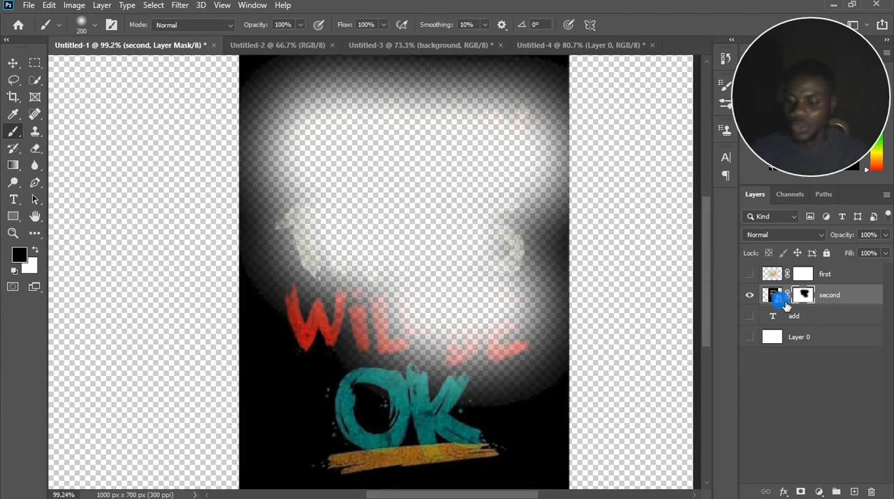
pyautogui.keyDown('alt'); pyautogui.click(808, 299); pyautogui.keyUp('alt')
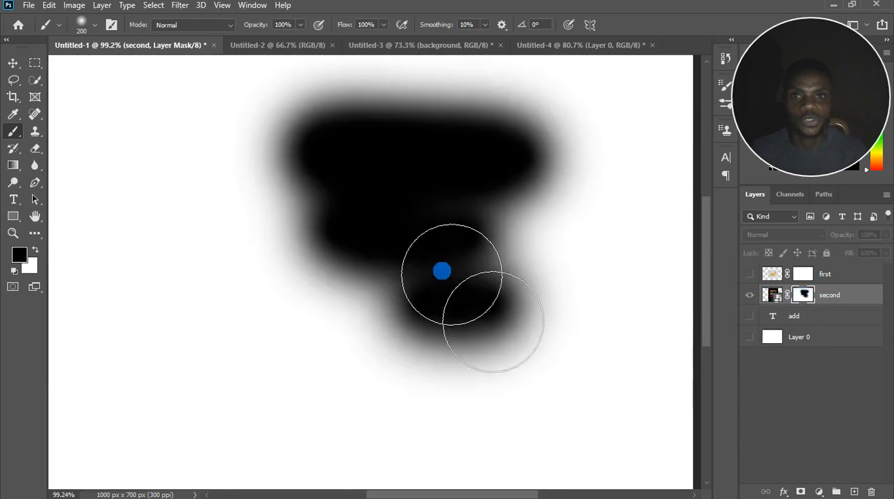
pyautogui.scroll(-4, 414, 264)
pyautogui.scroll(1, 422, 271)
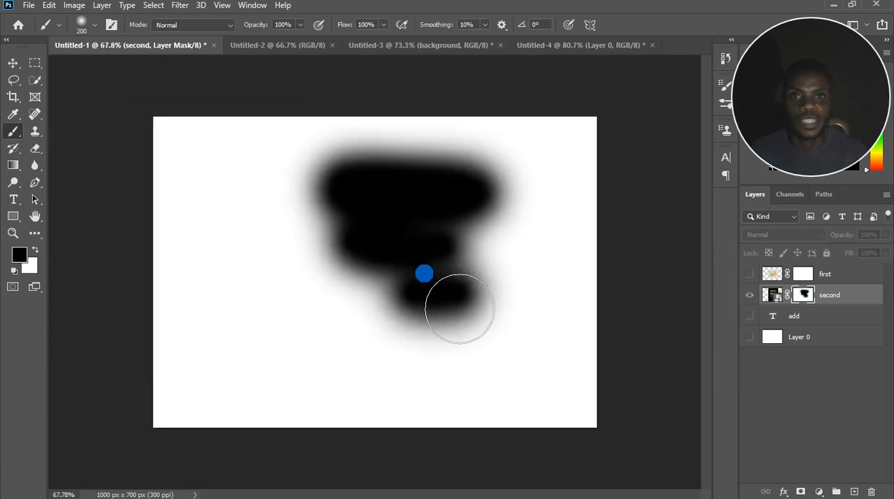
pyautogui.moveTo(414, 255)
pyautogui.mouseDown()
pyautogui.moveTo(369, 443)
pyautogui.moveTo(351, 314)
pyautogui.moveTo(383, 166)
pyautogui.moveTo(544, 150)
pyautogui.moveTo(427, 435)
pyautogui.moveTo(527, 366)
pyautogui.moveTo(392, 433)
pyautogui.moveTo(343, 345)
pyautogui.moveTo(525, 459)
pyautogui.moveTo(433, 275)
pyautogui.moveTo(361, 168)
pyautogui.moveTo(521, 121)
pyautogui.moveTo(537, 403)
pyautogui.moveTo(370, 411)
pyautogui.moveTo(349, 144)
pyautogui.moveTo(294, 124)
pyautogui.mouseUp()
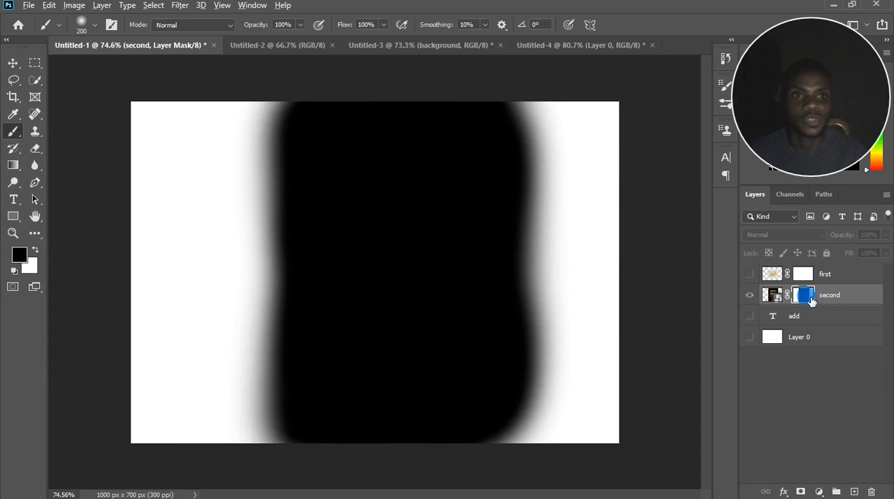
# Return to the image view and compare the poster with its mask disabled and enabled.
pyautogui.keyDown('alt'); pyautogui.click(805, 295); pyautogui.keyUp('alt')
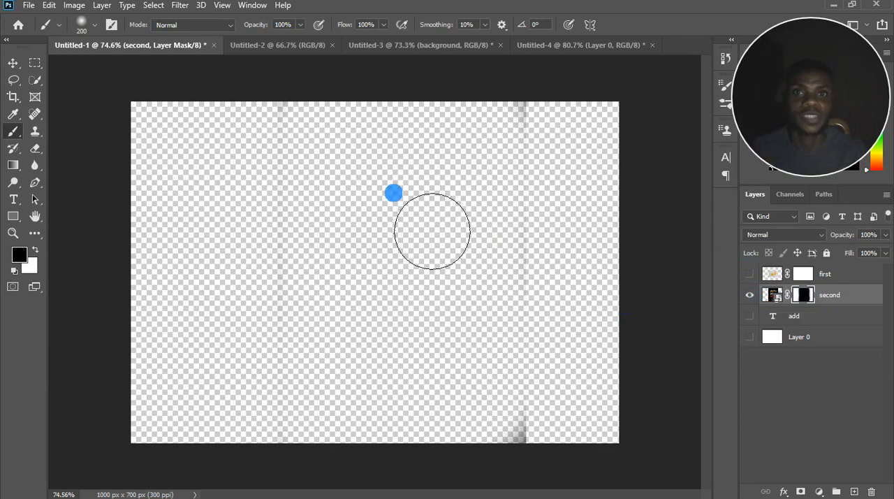
pyautogui.keyDown('shift'); pyautogui.click(808, 296); pyautogui.keyUp('shift')
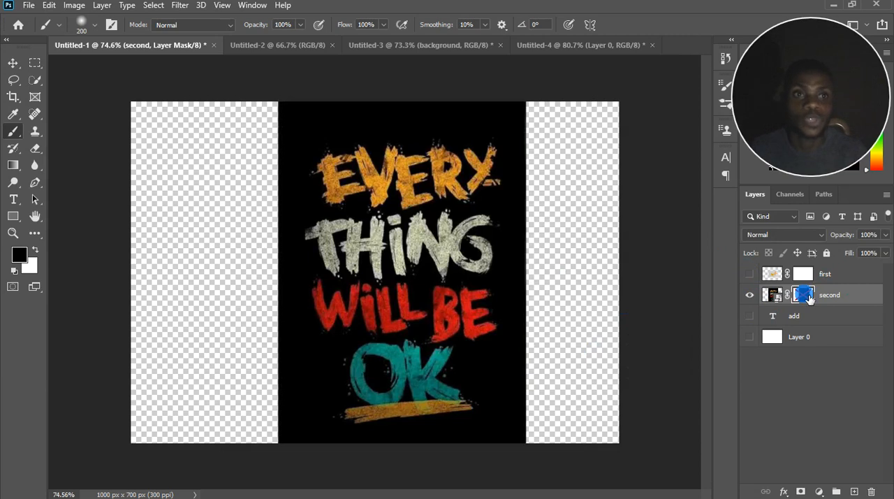
pyautogui.keyDown('shift'); pyautogui.click(808, 296); pyautogui.keyUp('shift')
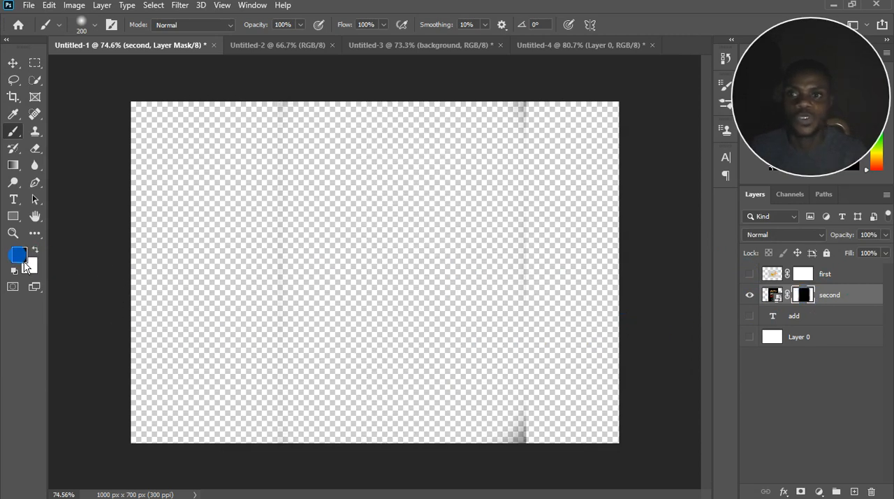
# Swap the default colors so white is the foreground and black the background, keeping the "second" mask active.
pyautogui.press('d')
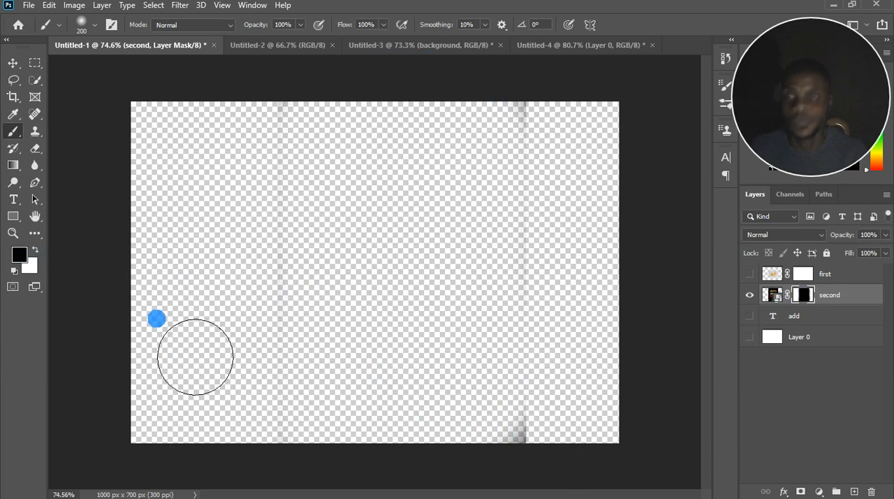
pyautogui.click(34, 250)
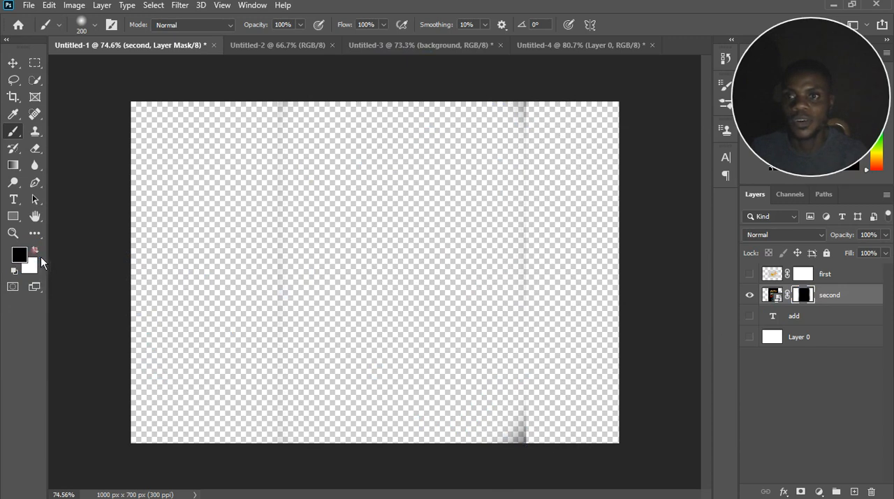
pyautogui.click(35, 250)
pyautogui.press('x')
pyautogui.press('x')
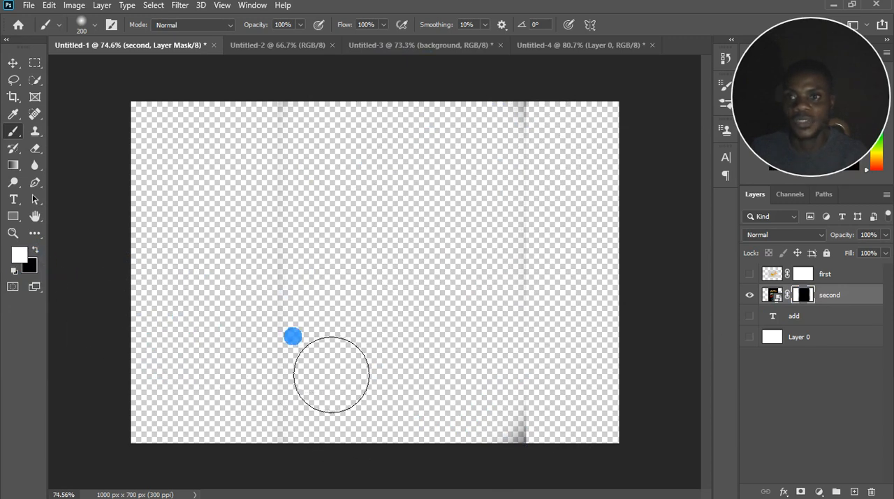
pyautogui.press('x')
pyautogui.press('x')
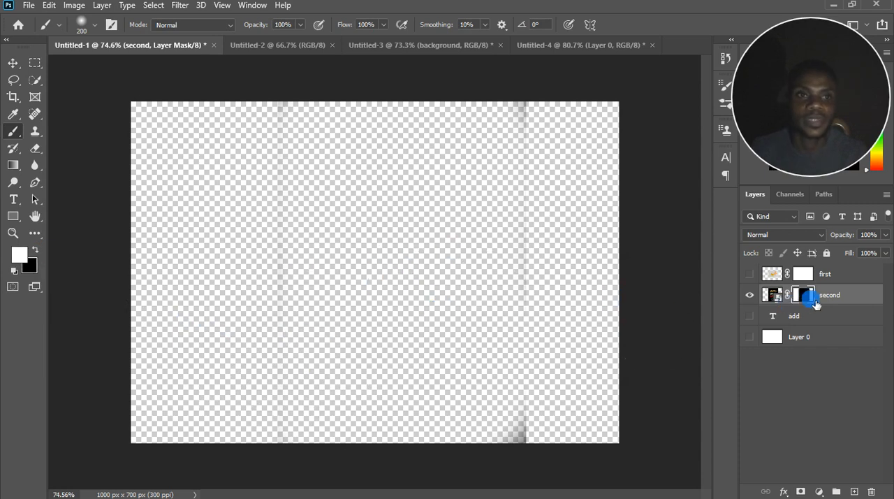
pyautogui.press('x')
pyautogui.press('x')
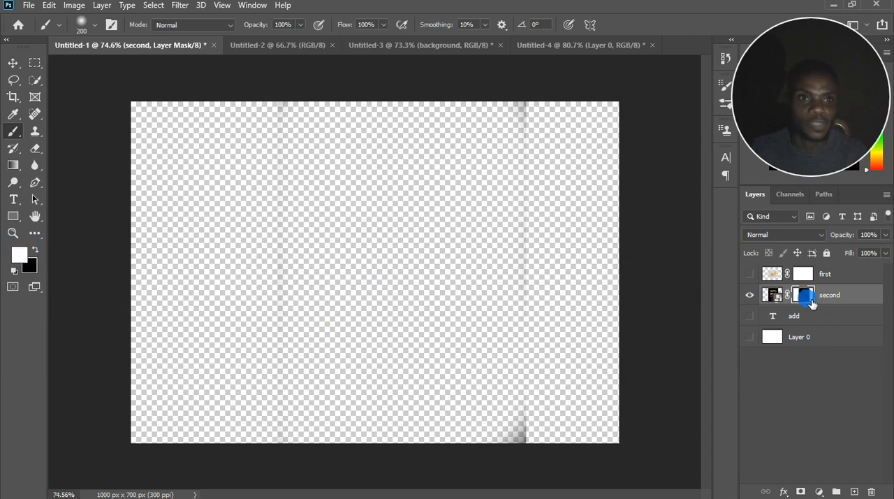
pyautogui.click(38, 266)
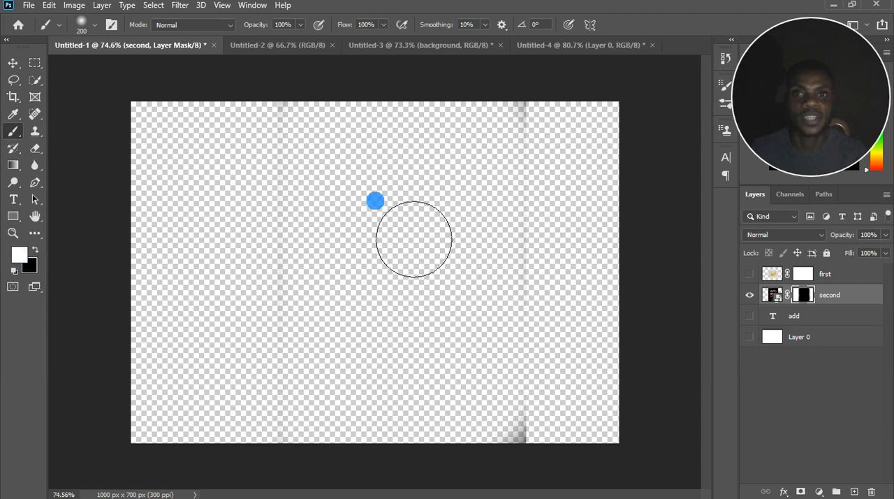
# Paint white over the "second" mask to restore the whole poster, and show the "first" layer again.
pyautogui.moveTo(365, 168)
pyautogui.mouseDown()
pyautogui.moveTo(371, 304)
pyautogui.moveTo(401, 167)
pyautogui.mouseUp()
pyautogui.moveTo(438, 205)
pyautogui.mouseDown()
pyautogui.moveTo(484, 200)
pyautogui.moveTo(471, 159)
pyautogui.moveTo(266, 169)
pyautogui.moveTo(499, 168)
pyautogui.moveTo(404, 142)
pyautogui.moveTo(599, 155)
pyautogui.moveTo(573, 166)
pyautogui.moveTo(531, 262)
pyautogui.moveTo(490, 213)
pyautogui.moveTo(500, 174)
pyautogui.moveTo(540, 206)
pyautogui.moveTo(464, 228)
pyautogui.moveTo(358, 193)
pyautogui.moveTo(307, 270)
pyautogui.moveTo(508, 256)
pyautogui.moveTo(439, 269)
pyautogui.moveTo(331, 266)
pyautogui.moveTo(309, 160)
pyautogui.mouseUp()
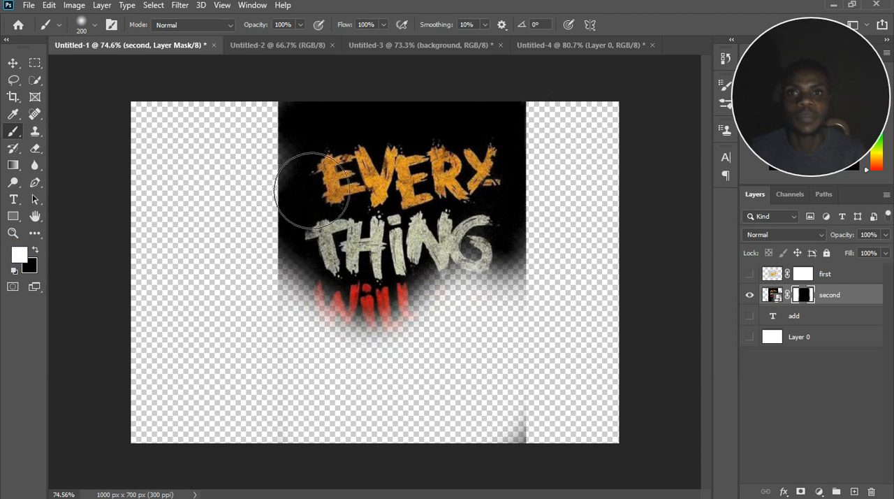
pyautogui.click(750, 277)
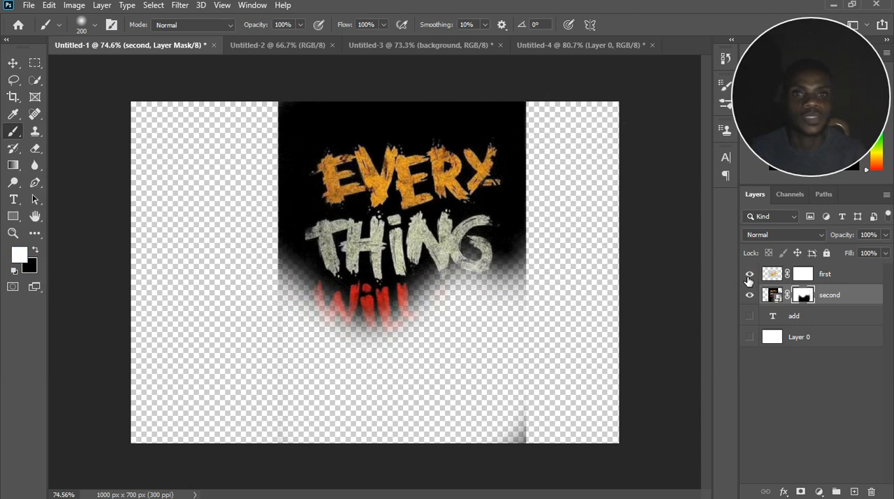
pyautogui.moveTo(366, 403)
pyautogui.mouseDown()
pyautogui.moveTo(497, 433)
pyautogui.moveTo(465, 401)
pyautogui.moveTo(543, 393)
pyautogui.moveTo(464, 410)
pyautogui.moveTo(450, 456)
pyautogui.moveTo(567, 475)
pyautogui.moveTo(465, 482)
pyautogui.moveTo(270, 418)
pyautogui.moveTo(297, 211)
pyautogui.moveTo(455, 151)
pyautogui.mouseUp()
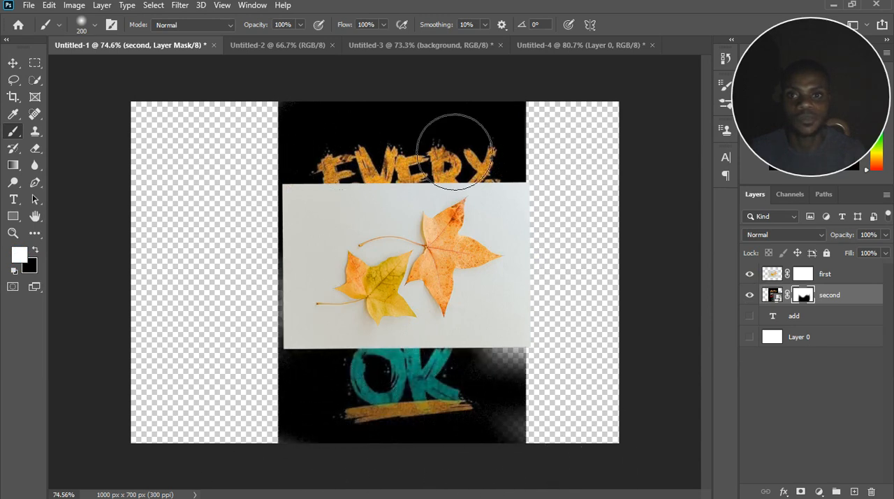
pyautogui.moveTo(549, 413)
pyautogui.mouseDown()
pyautogui.moveTo(526, 464)
pyautogui.moveTo(244, 447)
pyautogui.mouseUp()
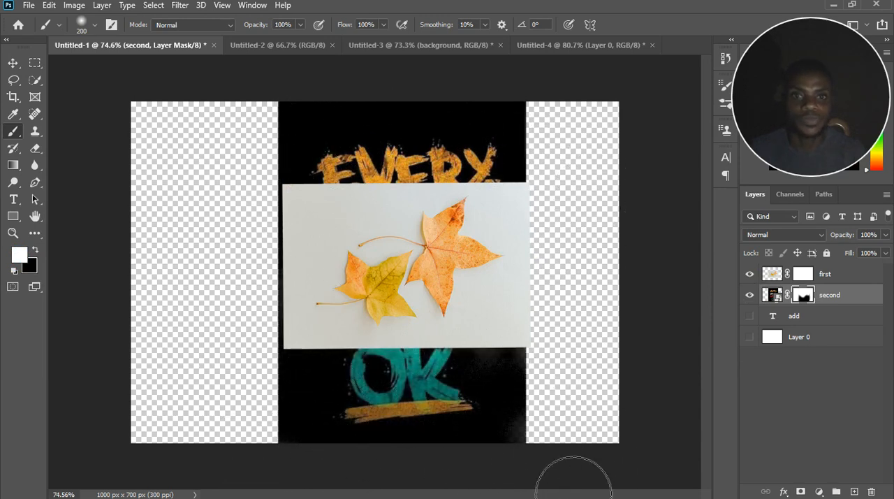
pyautogui.moveTo(574, 495)
pyautogui.mouseDown()
pyautogui.moveTo(651, 294)
pyautogui.moveTo(354, 200)
pyautogui.moveTo(506, 440)
pyautogui.moveTo(506, 309)
pyautogui.mouseUp()
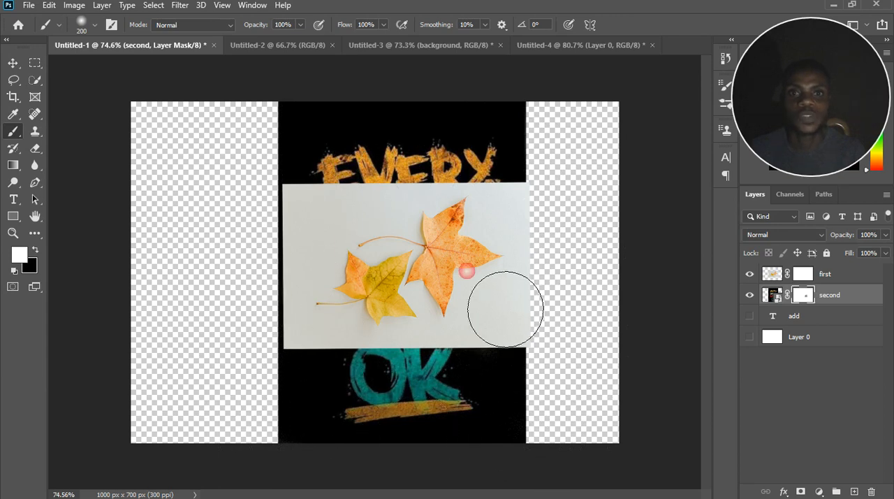
pyautogui.click(14, 65)
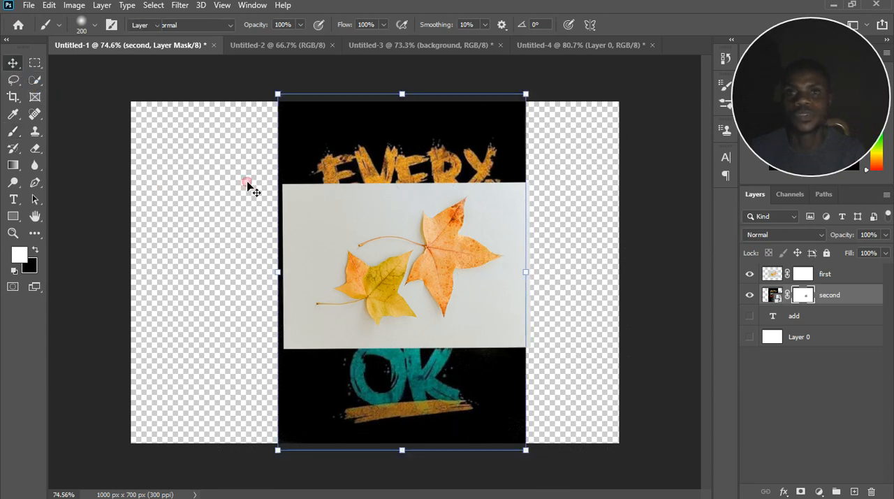
# Make a Quick Selection of both leaves on the "first" layer, trimming stray background from the selection edges.
pyautogui.scroll(3, 455, 314)
pyautogui.moveTo(495, 308); pyautogui.dragTo(488, 302)
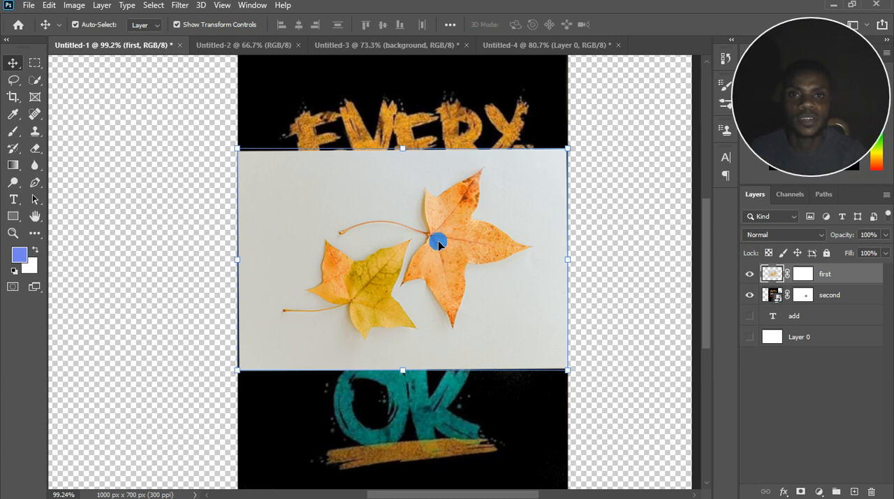
pyautogui.click(154, 6)
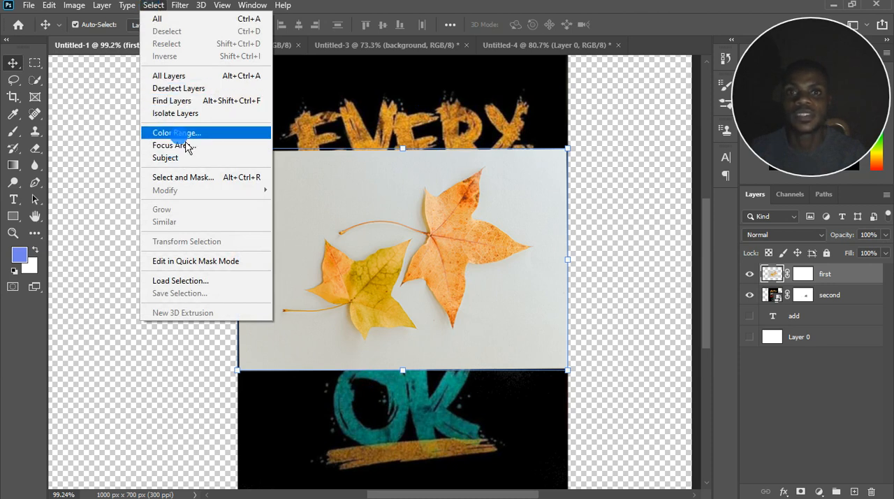
pyautogui.click(386, 240)
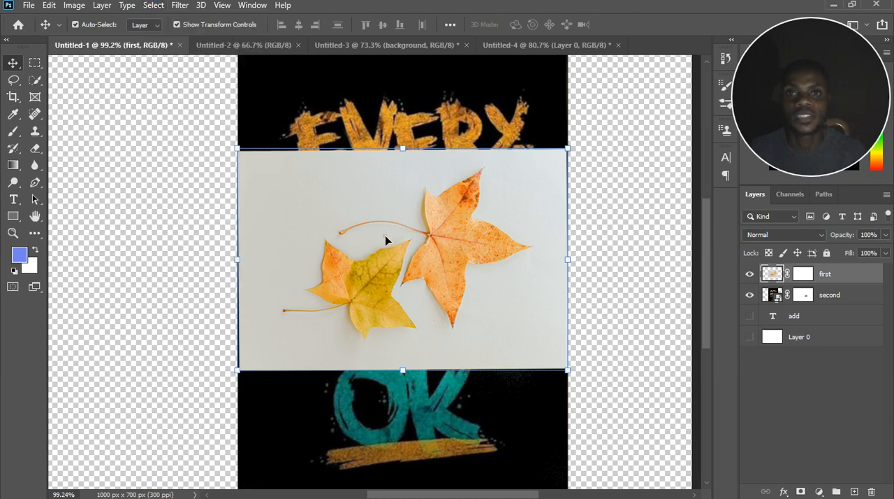
pyautogui.click(34, 80)
pyautogui.click(57, 95)
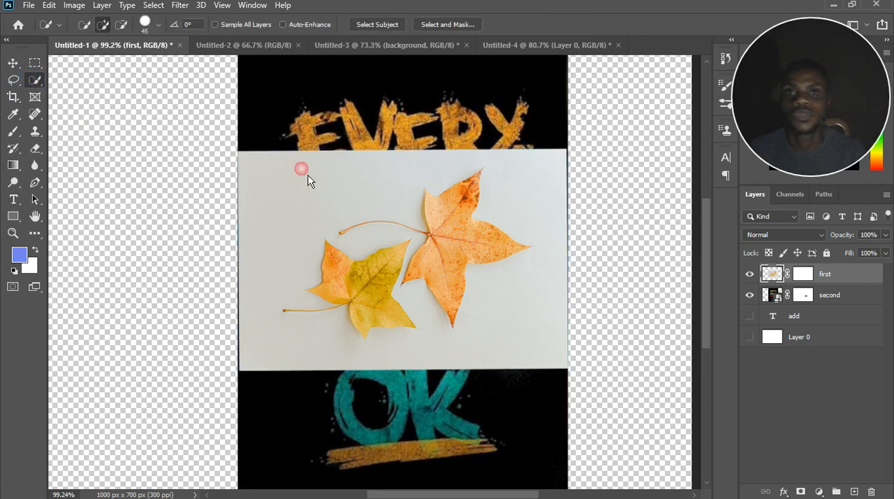
pyautogui.moveTo(456, 283)
pyautogui.mouseDown()
pyautogui.moveTo(475, 192)
pyautogui.moveTo(462, 271)
pyautogui.moveTo(471, 268)
pyautogui.moveTo(343, 294)
pyautogui.moveTo(314, 274)
pyautogui.moveTo(374, 311)
pyautogui.moveTo(443, 302)
pyautogui.moveTo(475, 259)
pyautogui.moveTo(464, 183)
pyautogui.moveTo(466, 195)
pyautogui.mouseUp()
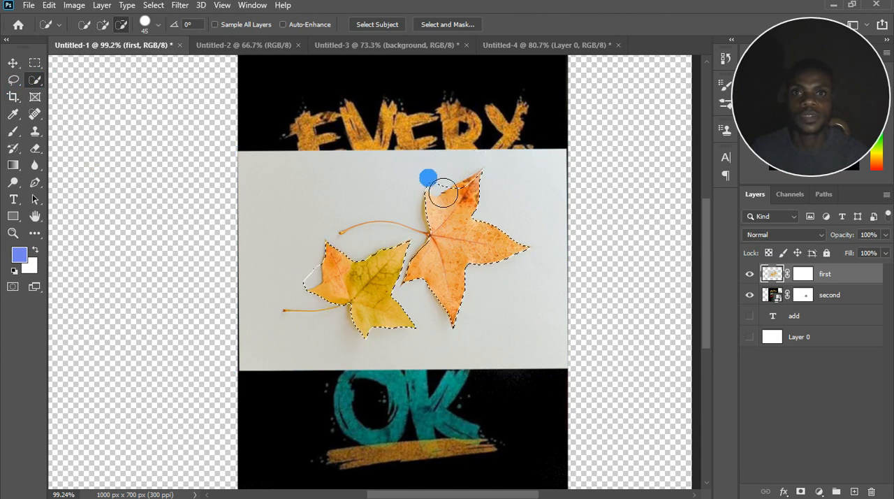
pyautogui.keyDown('alt'); pyautogui.click(316, 287); pyautogui.keyUp('alt')
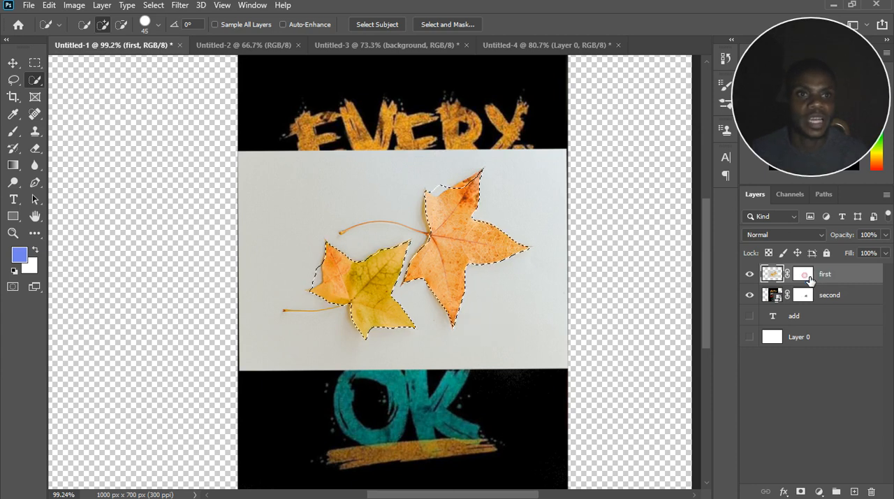
# Fill the leaf selection with black on the "first" layer mask, using Normal mode at 100% opacity.
pyautogui.click(805, 275)
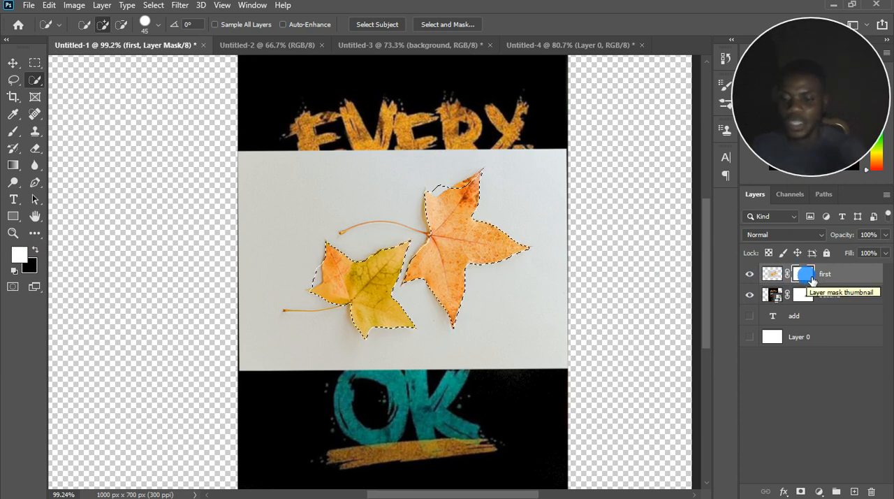
pyautogui.hotkey('shift', 'BackSpace')
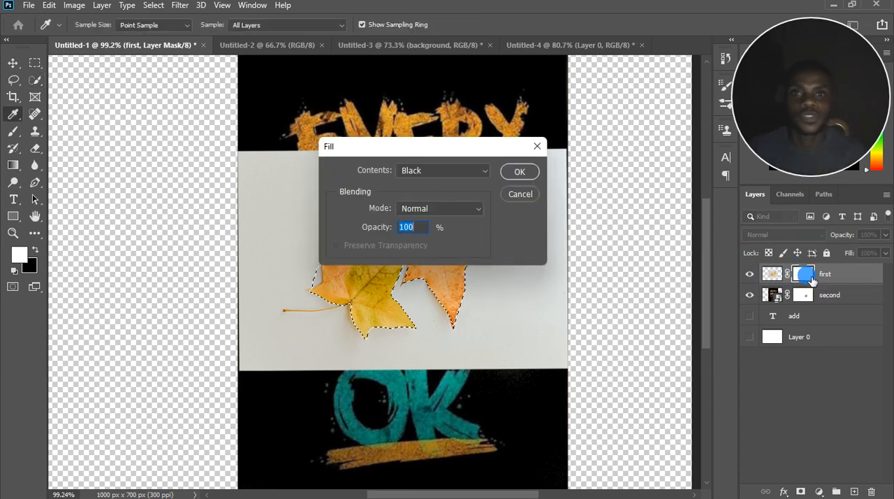
pyautogui.moveTo(466, 155); pyautogui.dragTo(599, 132)
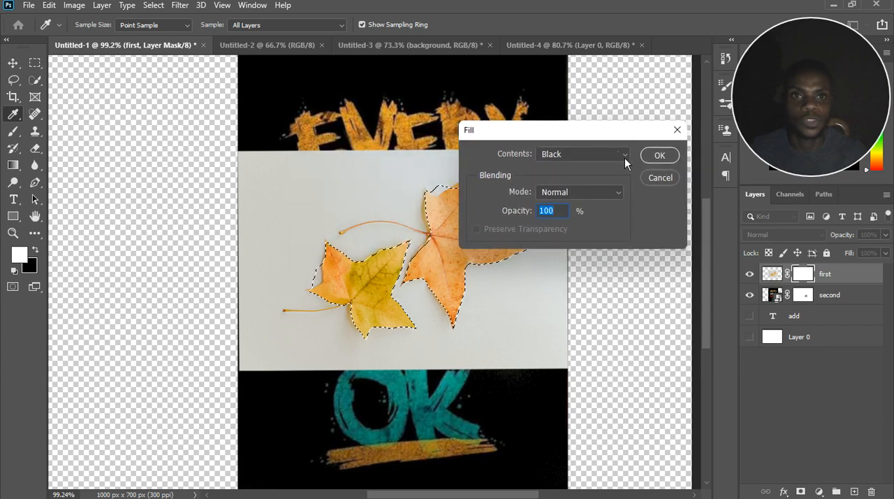
pyautogui.click(625, 157)
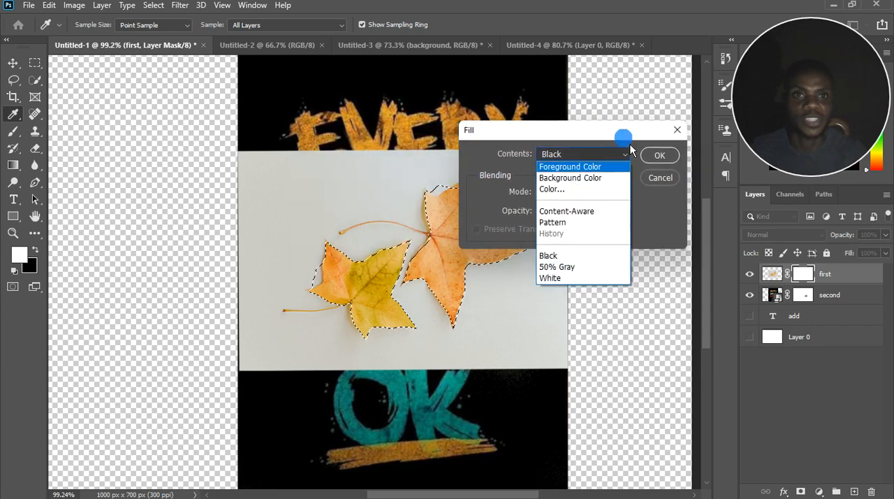
pyautogui.click(630, 150)
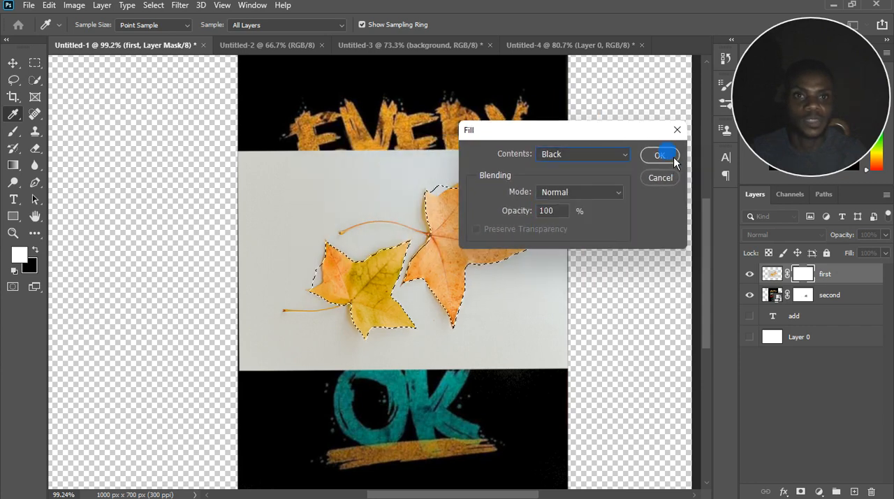
pyautogui.click(660, 155)
# Inspect the poster showing through the leaf shapes, and undo the black fill on the "first" mask.
pyautogui.press('w')
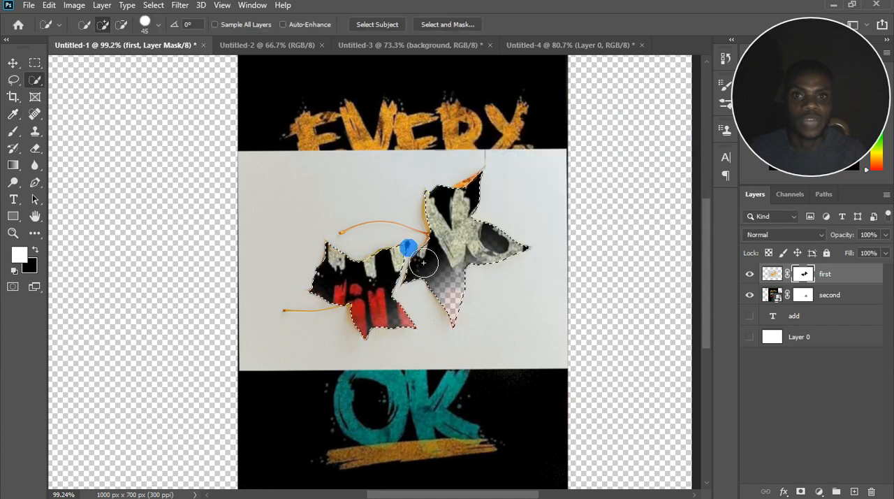
pyautogui.moveTo(467, 304)
pyautogui.mouseDown()
pyautogui.moveTo(467, 223)
pyautogui.moveTo(472, 264)
pyautogui.moveTo(425, 314)
pyautogui.mouseUp()
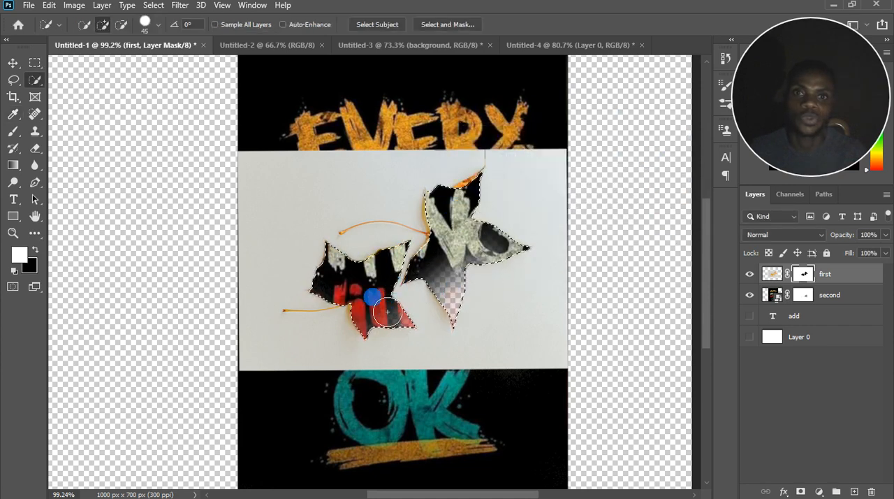
pyautogui.press('v')
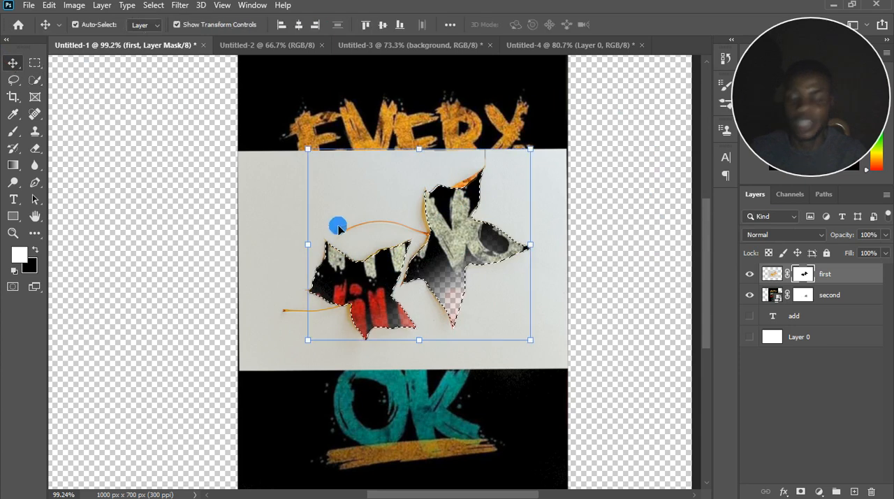
pyautogui.press('ctrl')
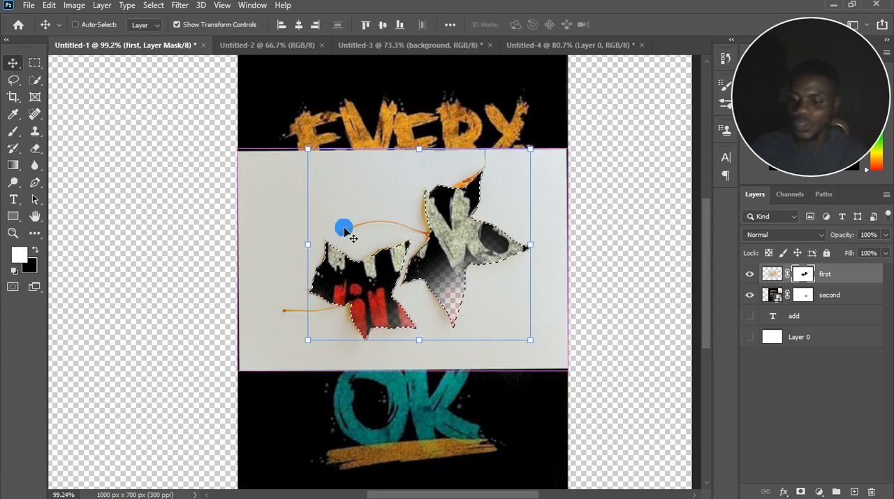
pyautogui.hotkey('ctrl', 'z')
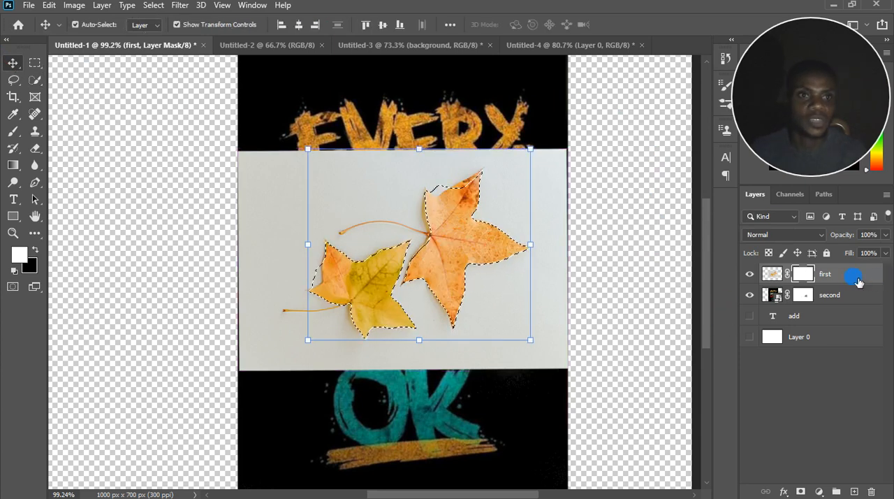
# Copy the selected leaves from the "first" layer's image onto a new layer and hide the "first" layer.
pyautogui.click(773, 275)
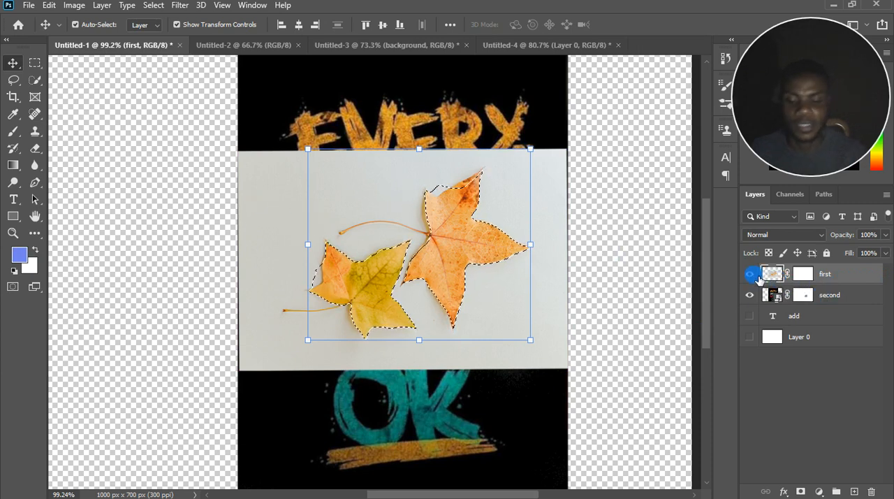
pyautogui.hotkey('ctrl', 'j')
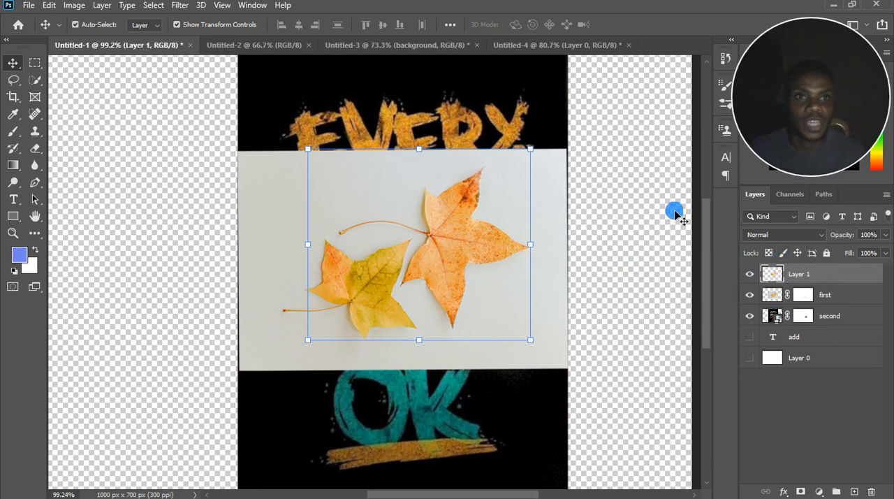
pyautogui.click(750, 296)
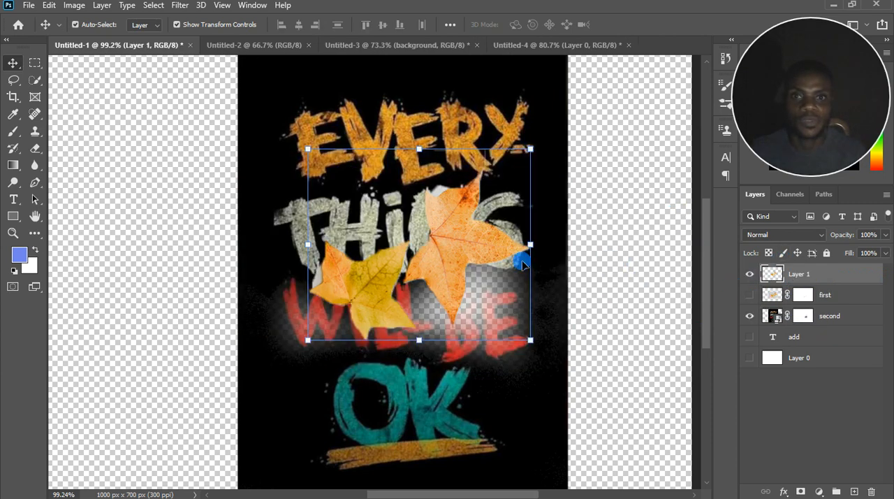
# Paint white on the "second" layer mask with the 200 px brush to restore the faded area around "WILL BE".
pyautogui.click(805, 317)
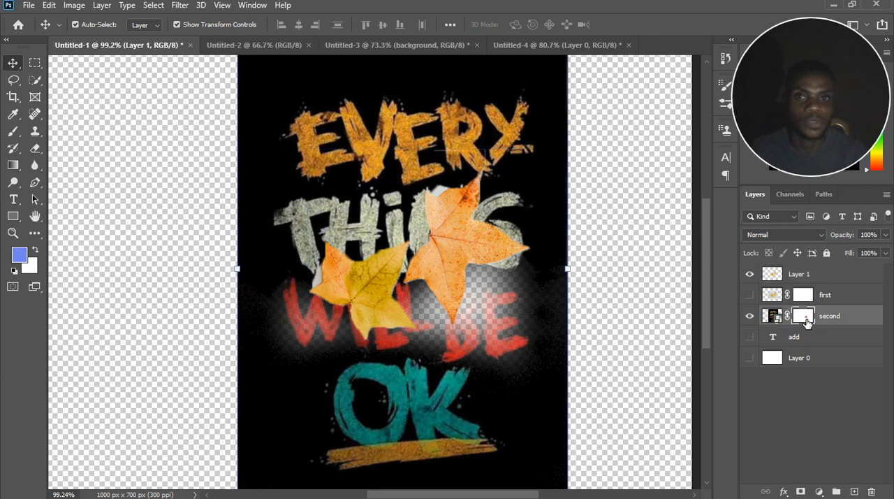
pyautogui.press('d')
pyautogui.click(12, 131)
pyautogui.rightClick(283, 312)
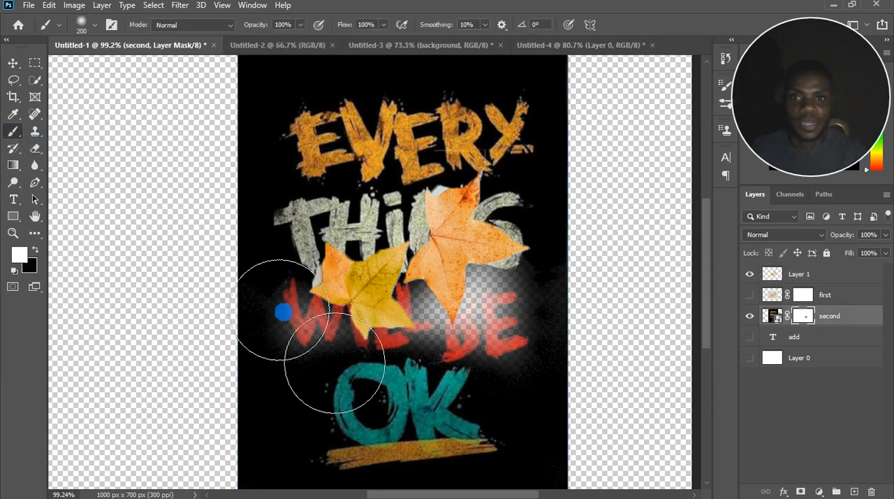
pyautogui.moveTo(287, 314)
pyautogui.mouseDown()
pyautogui.moveTo(530, 308)
pyautogui.moveTo(469, 339)
pyautogui.moveTo(475, 124)
pyautogui.moveTo(529, 354)
pyautogui.moveTo(445, 139)
pyautogui.moveTo(436, 194)
pyautogui.moveTo(487, 478)
pyautogui.moveTo(223, 174)
pyautogui.mouseUp()
# Nudge the cut-out leaves slightly upward and move the "second" layer to the top of the layer stack.
pyautogui.click(12, 63)
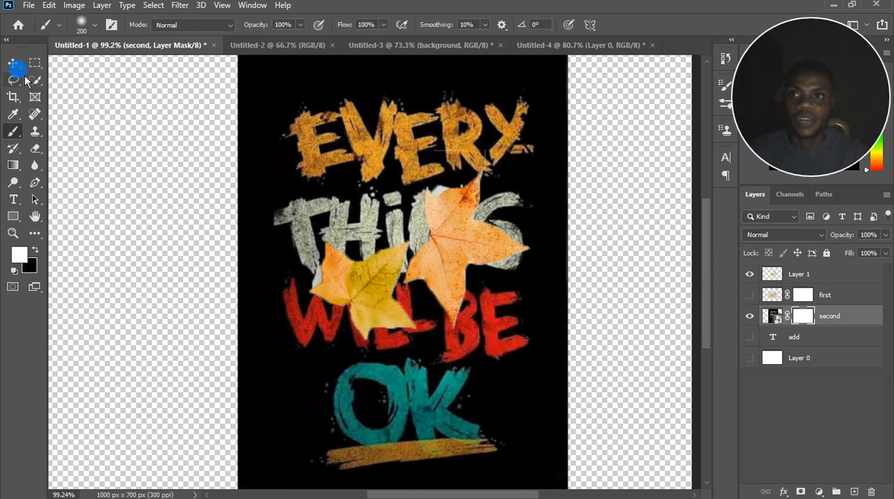
pyautogui.moveTo(450, 255); pyautogui.dragTo(447, 235)
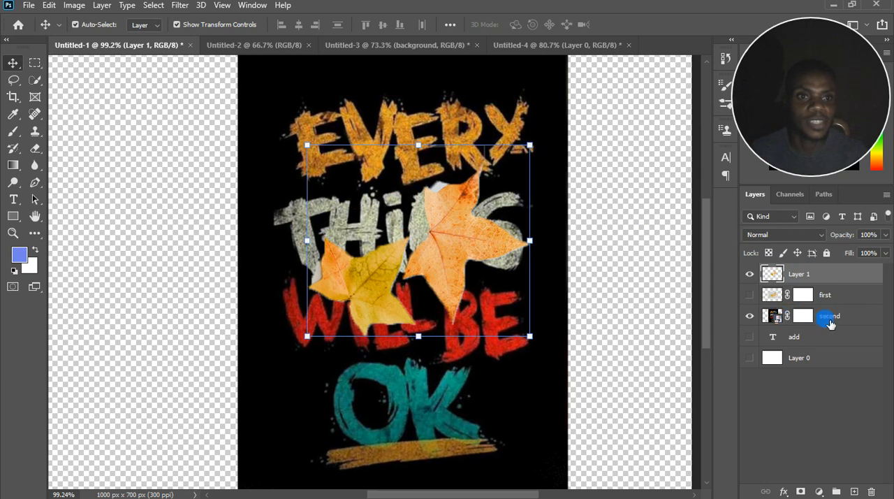
pyautogui.click(829, 323)
pyautogui.click(822, 278)
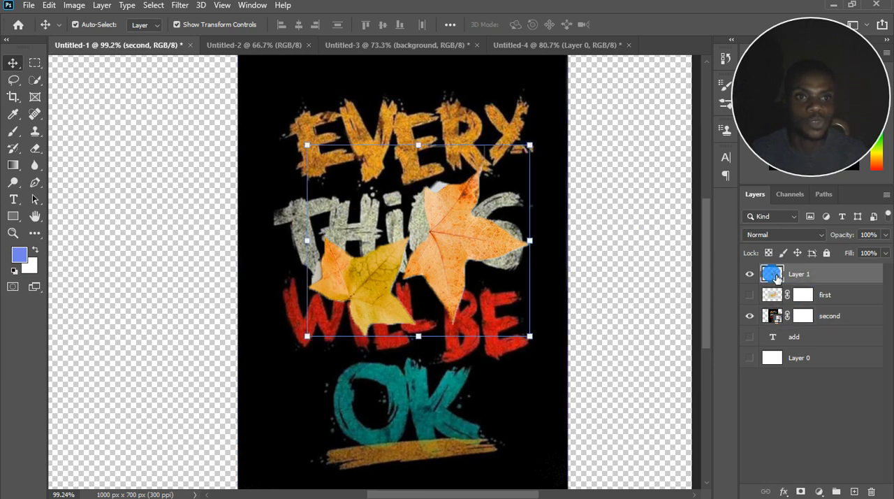
pyautogui.moveTo(828, 315); pyautogui.dragTo(836, 270)
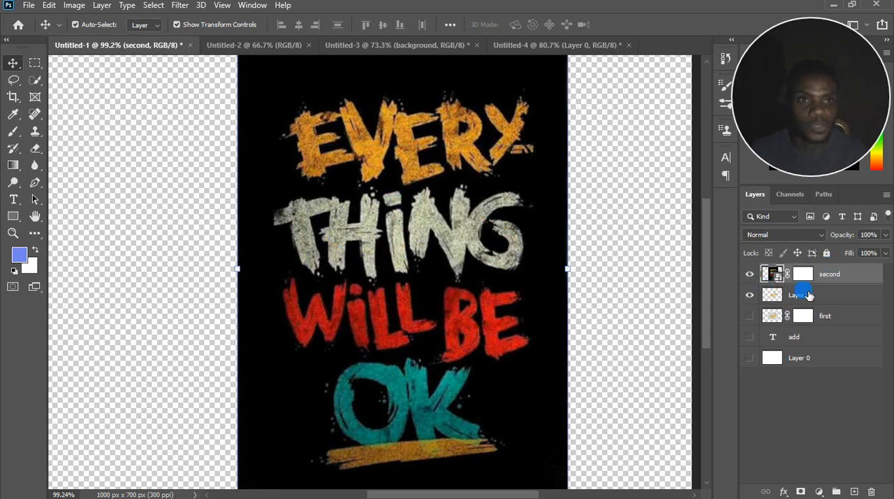
# Toggle the "second" layer's visibility to check the leaves beneath, and clip it to "Layer 1".
pyautogui.click(749, 274)
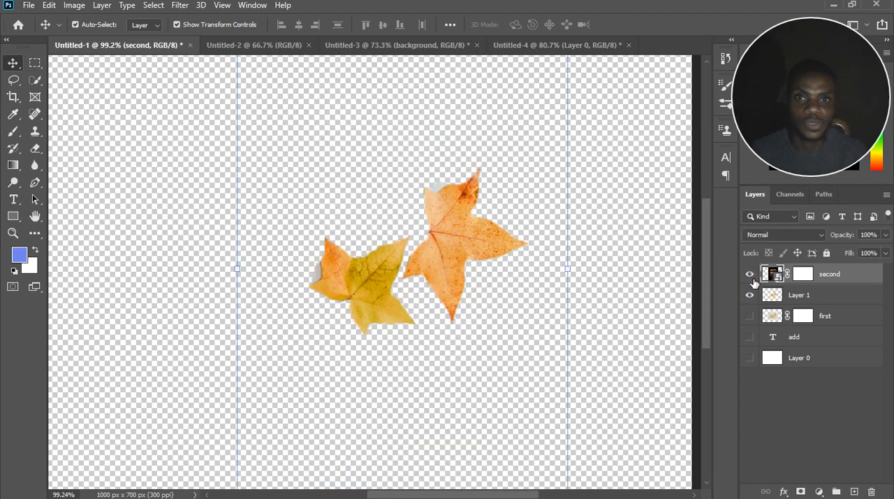
pyautogui.click(749, 275)
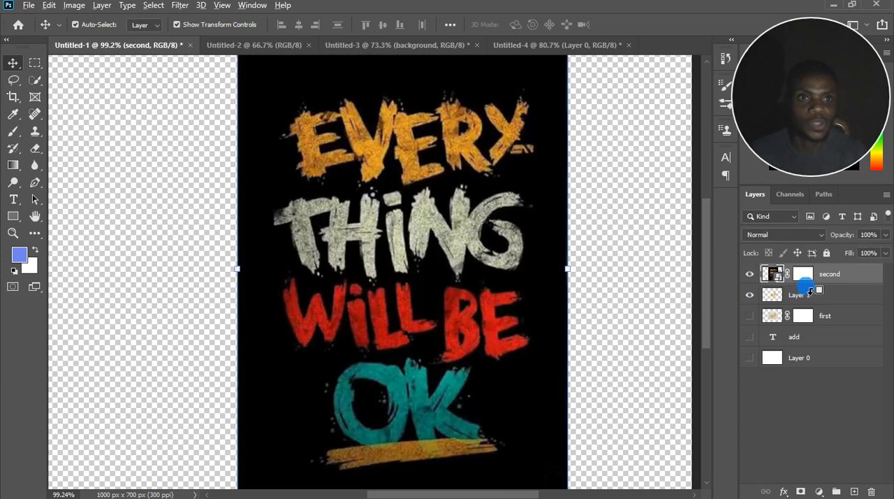
pyautogui.keyDown('alt'); pyautogui.click(808, 287); pyautogui.keyUp('alt')
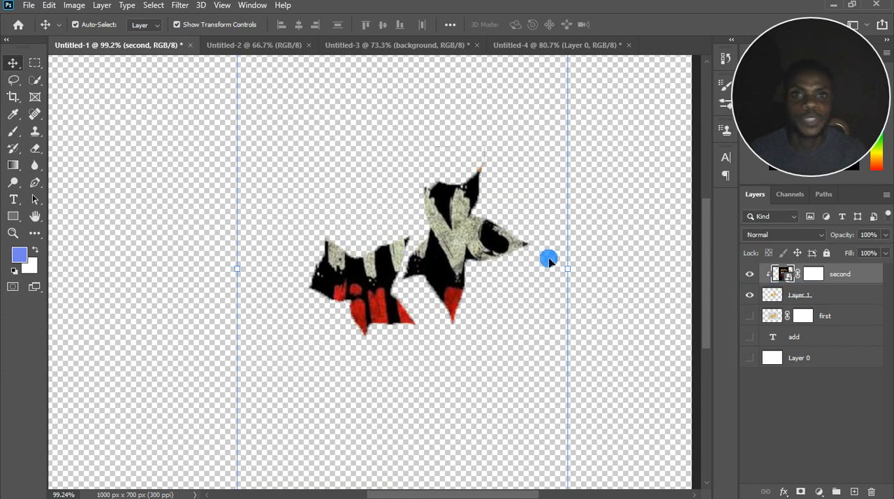
# Paint black with the 200 px brush on the "second" layer mask over the larger leaf to hide the poster there.
pyautogui.scroll(-2, 303, 243)
pyautogui.scroll(-1, 303, 243)
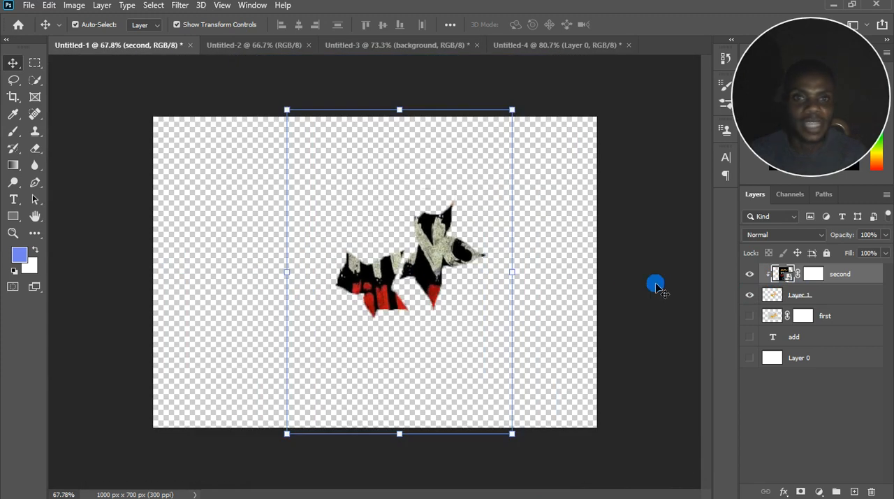
pyautogui.click(818, 275)
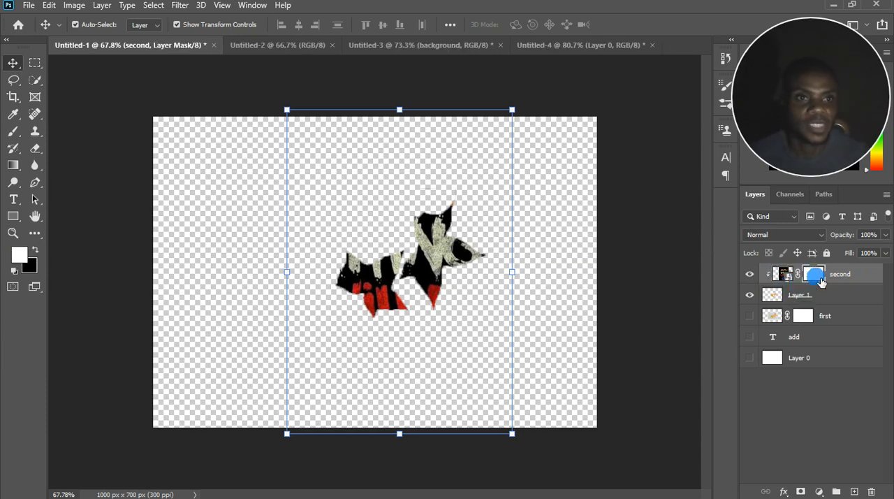
pyautogui.click(12, 137)
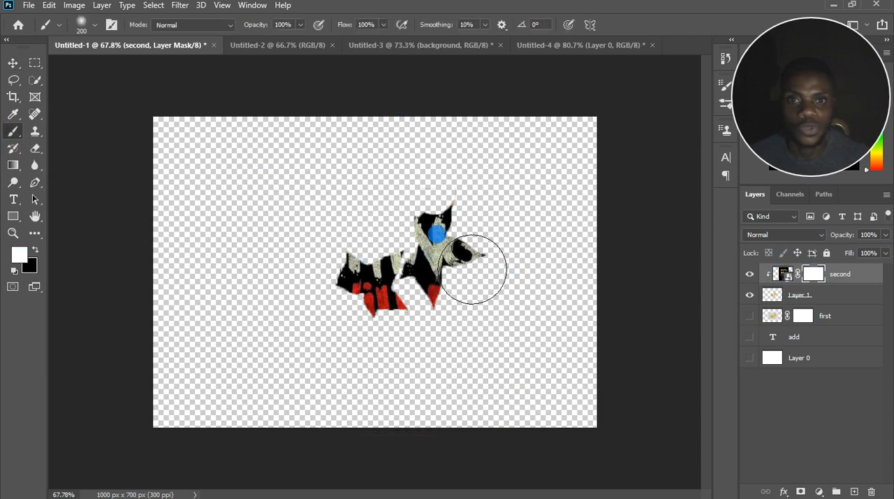
pyautogui.moveTo(475, 298); pyautogui.dragTo(475, 289)
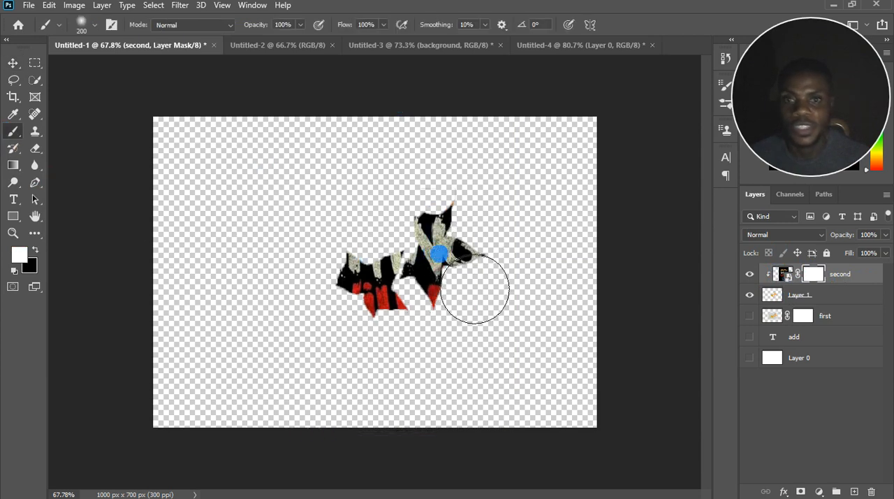
pyautogui.click(31, 271)
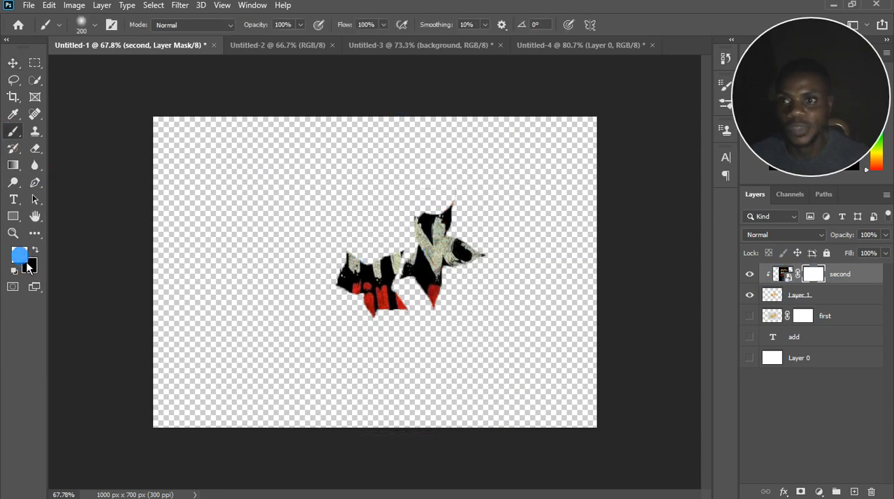
pyautogui.click(37, 251)
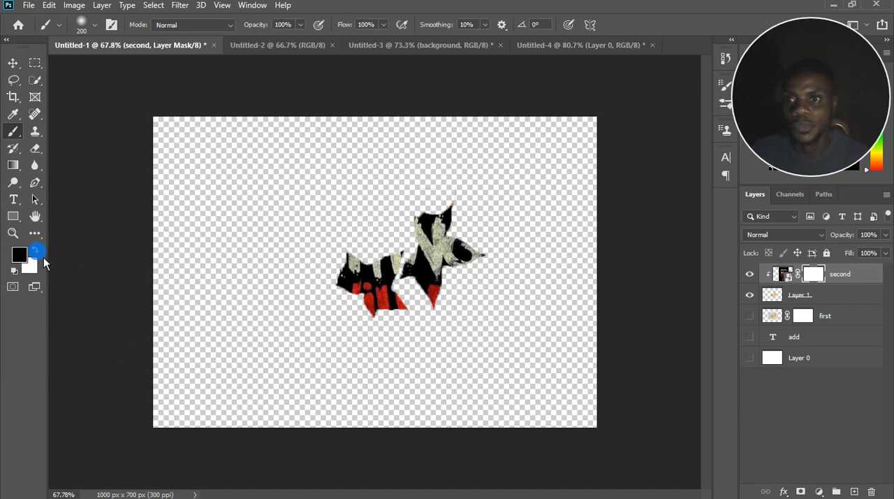
pyautogui.moveTo(472, 241)
pyautogui.mouseDown()
pyautogui.moveTo(507, 273)
pyautogui.moveTo(493, 243)
pyautogui.moveTo(472, 310)
pyautogui.moveTo(479, 260)
pyautogui.moveTo(503, 280)
pyautogui.moveTo(473, 300)
pyautogui.moveTo(483, 271)
pyautogui.mouseUp()
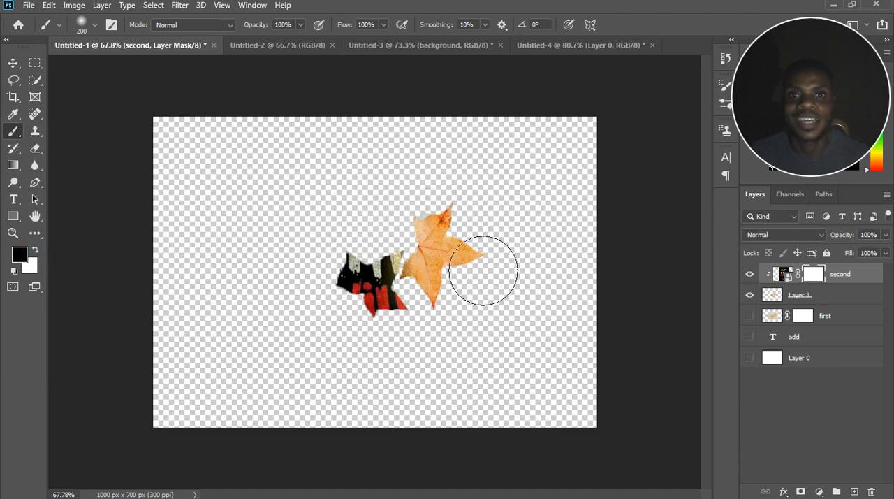
# Move the hidden white Layer 0 to the top of the layer stack, then show it and clip it to Layer 1.
pyautogui.click(820, 359)
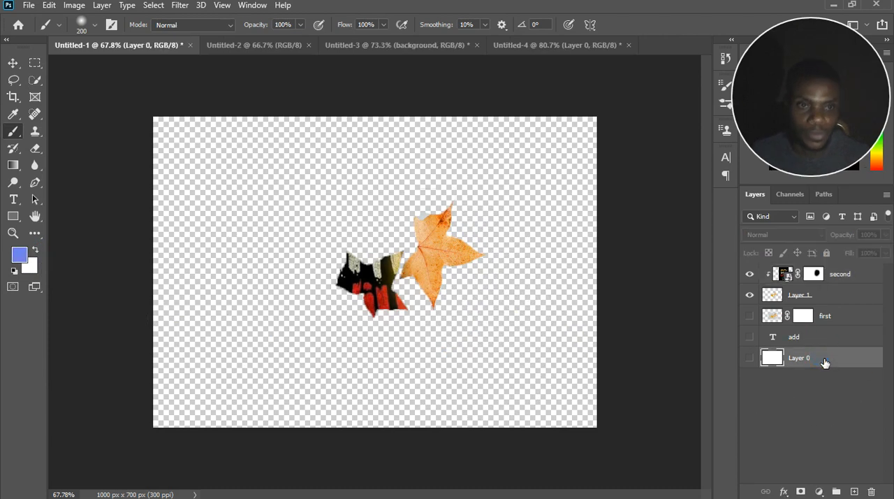
pyautogui.moveTo(825, 363); pyautogui.dragTo(822, 269)
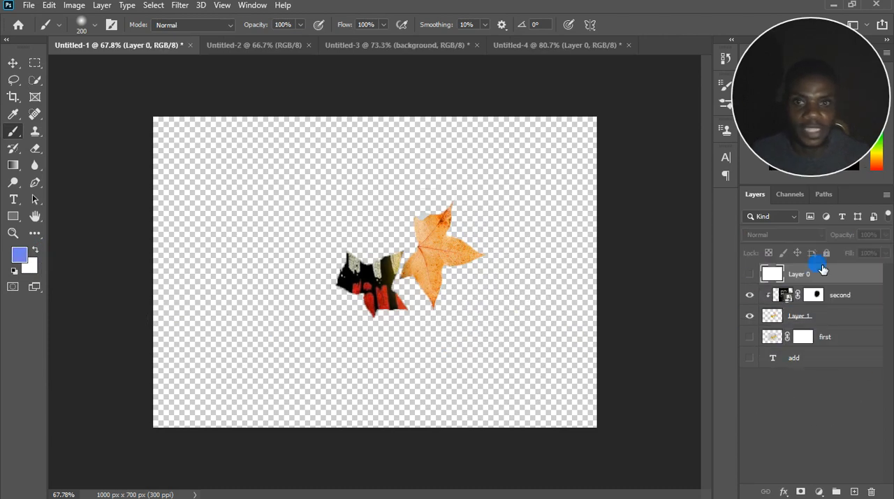
pyautogui.click(763, 275)
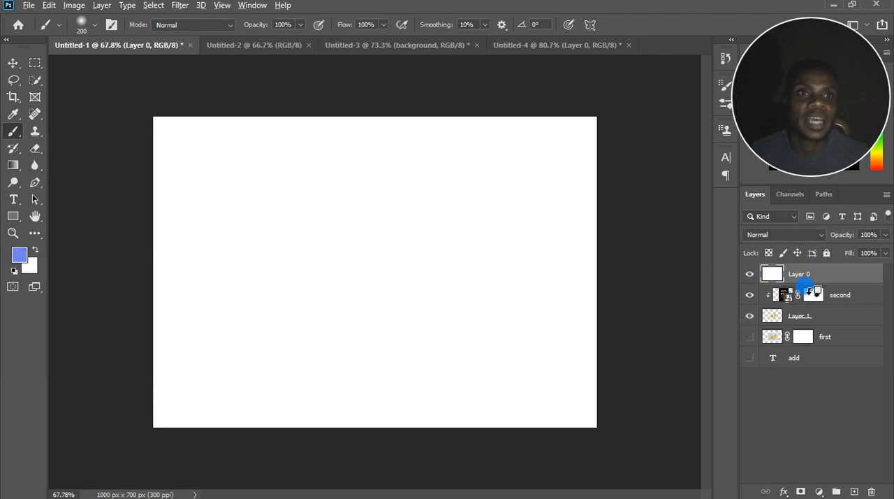
pyautogui.keyDown('alt'); pyautogui.click(811, 285); pyautogui.keyUp('alt')
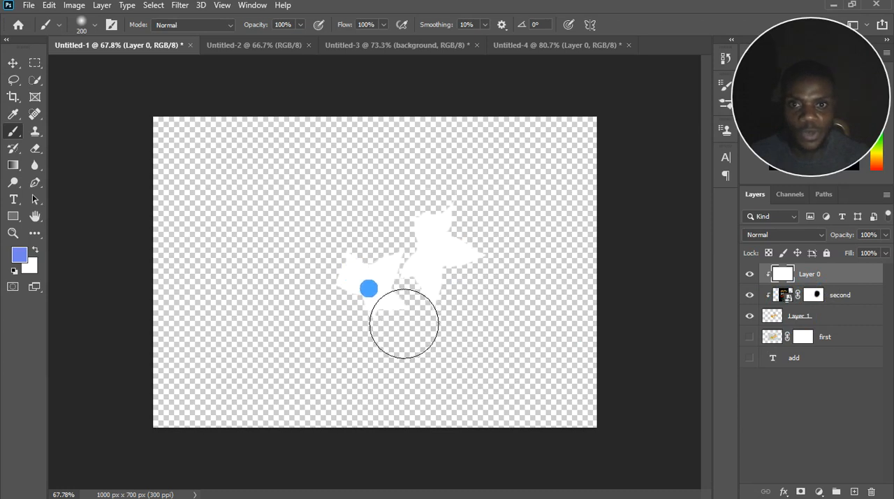
# Toggle Layer 0's visibility off and on to compare the white fill with the leaves beneath it.
pyautogui.click(750, 274)
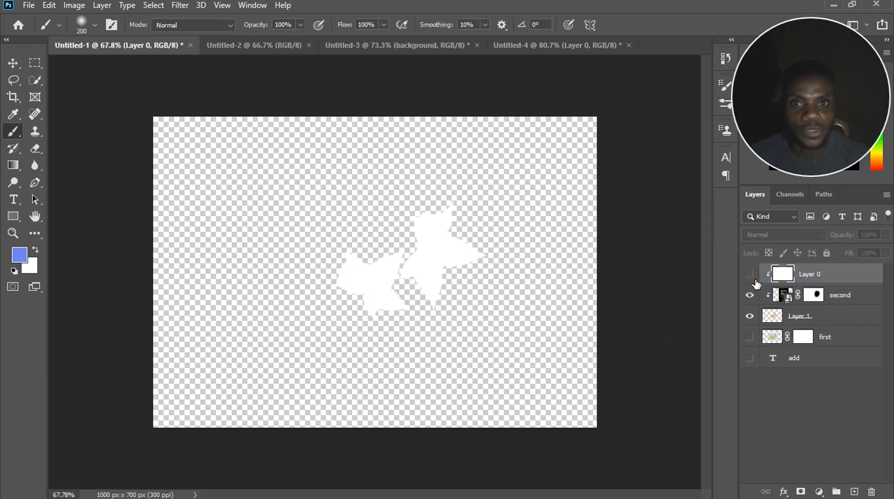
pyautogui.click(358, 278)
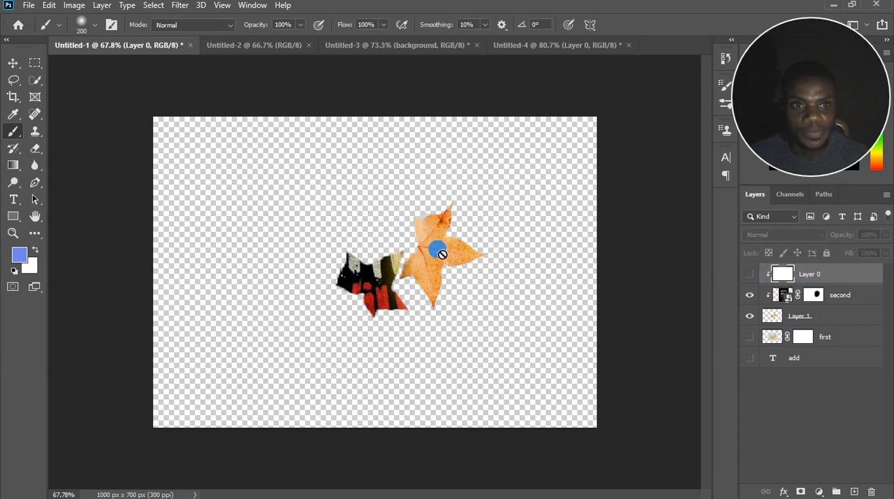
pyautogui.click(749, 274)
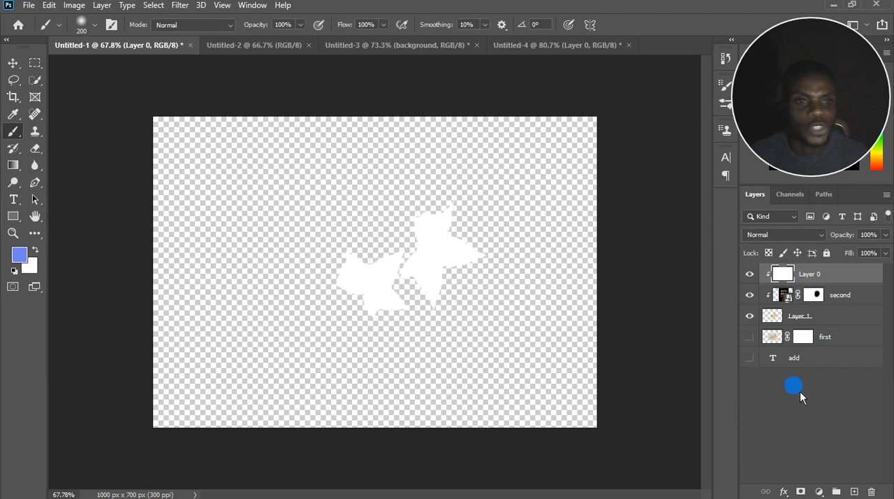
# Add a layer mask to Layer 0 and toggle the layer's visibility to check the artwork beneath.
pyautogui.click(802, 491)
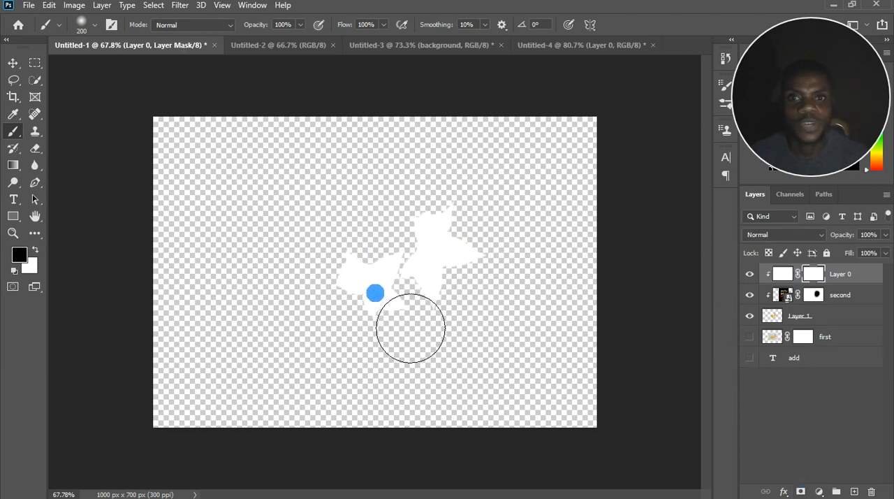
pyautogui.click(750, 278)
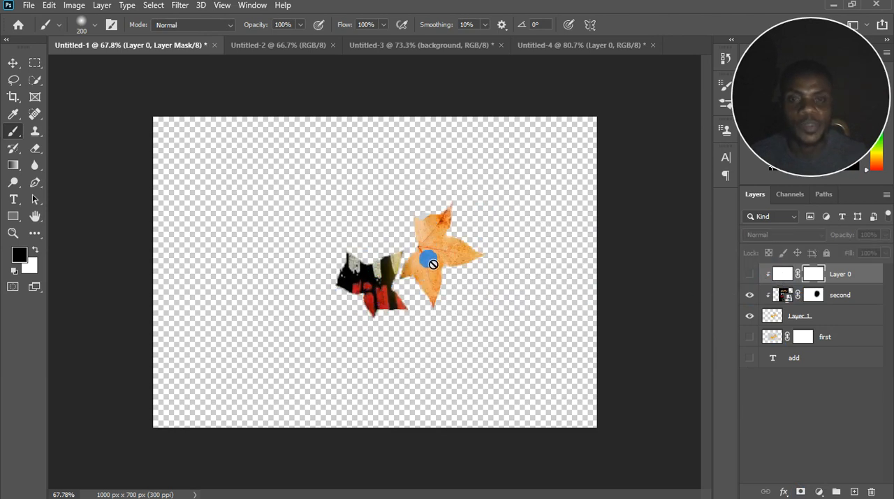
pyautogui.click(750, 274)
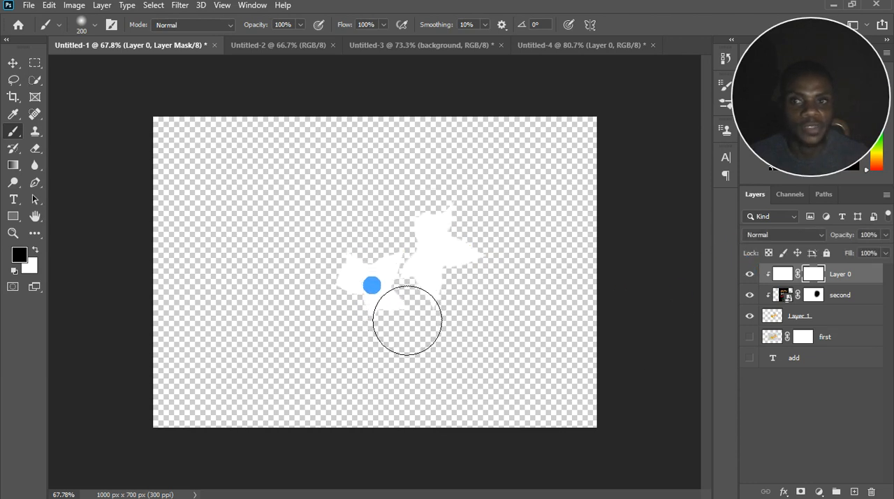
# Paint black with the 200 px brush on Layer 0's mask over the poster-filled leaf to hide the white there.
pyautogui.click(778, 274)
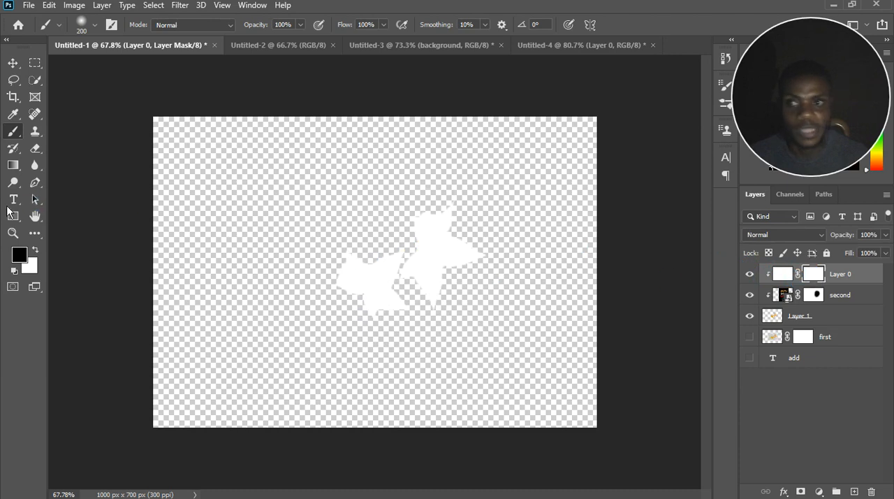
pyautogui.moveTo(381, 292)
pyautogui.mouseDown()
pyautogui.moveTo(379, 310)
pyautogui.moveTo(393, 300)
pyautogui.moveTo(384, 336)
pyautogui.moveTo(399, 296)
pyautogui.moveTo(383, 359)
pyautogui.moveTo(396, 335)
pyautogui.moveTo(394, 352)
pyautogui.moveTo(396, 303)
pyautogui.mouseUp()
pyautogui.moveTo(439, 257); pyautogui.dragTo(475, 291)
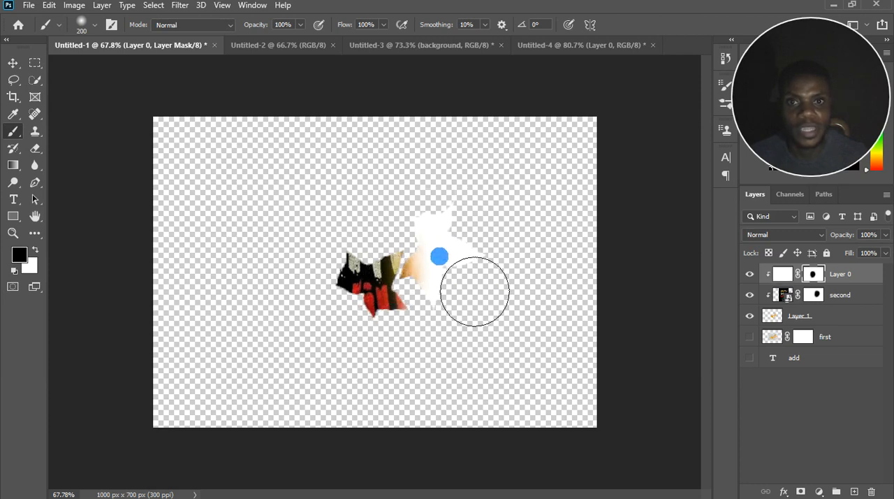
pyautogui.moveTo(439, 256); pyautogui.dragTo(439, 267)
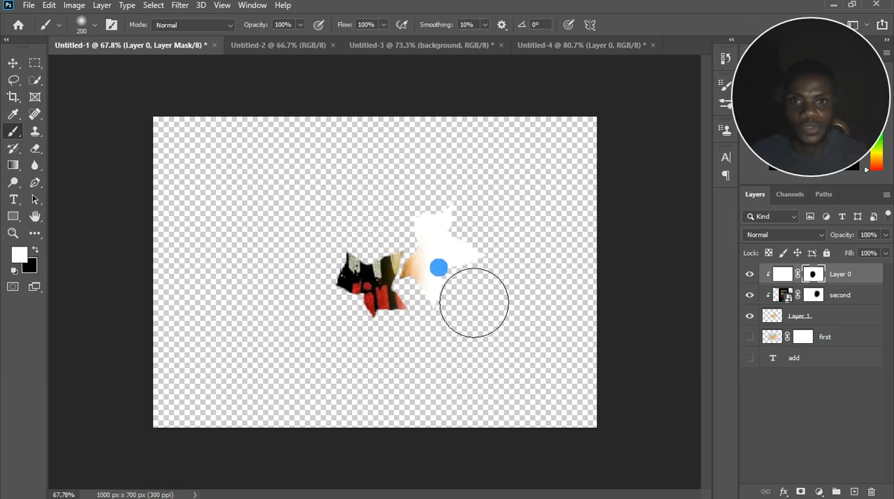
pyautogui.click(475, 364)
pyautogui.scroll(-3, 427, 325)
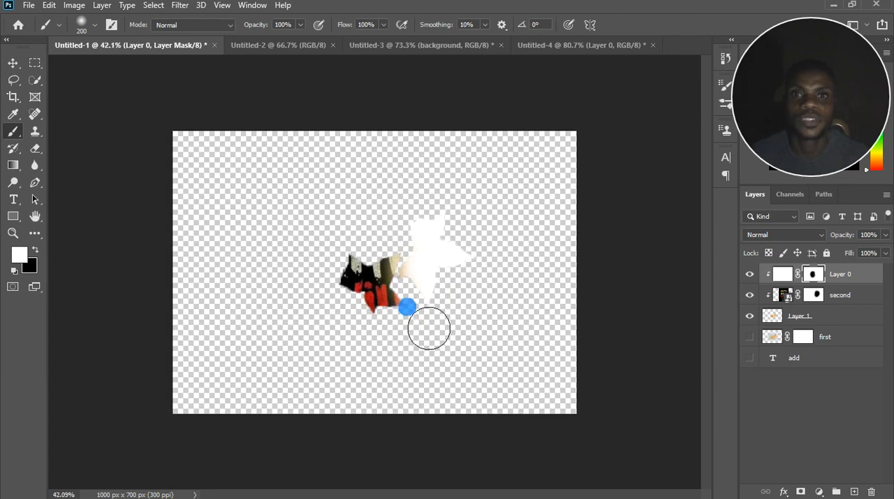
pyautogui.scroll(4, 450, 300)
pyautogui.scroll(3, 421, 284)
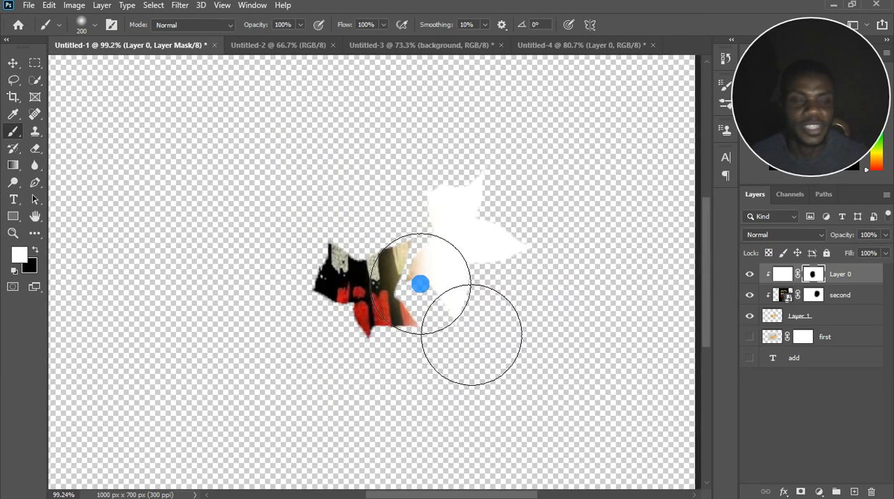
pyautogui.scroll(-2, 422, 283)
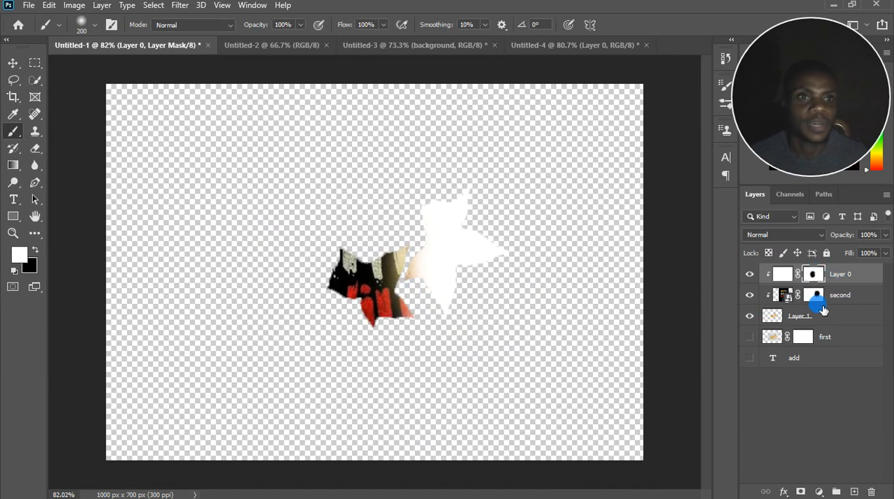
pyautogui.click(820, 491)
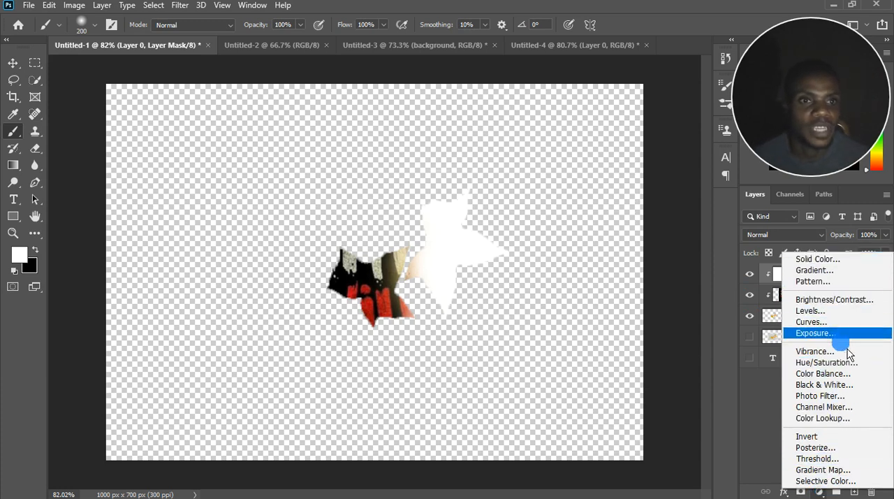
pyautogui.click(772, 402)
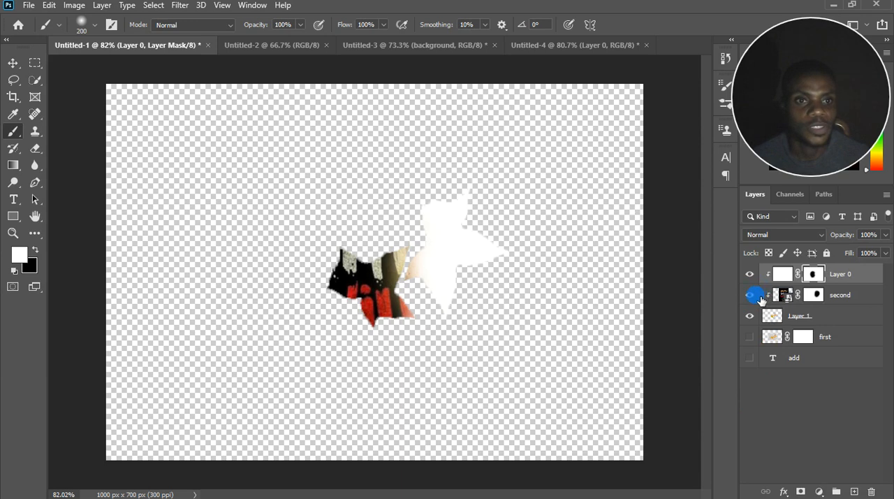
# Delete the layer masks from the "second" layer and Layer 0.
pyautogui.click(814, 296)
pyautogui.rightClick(816, 296)
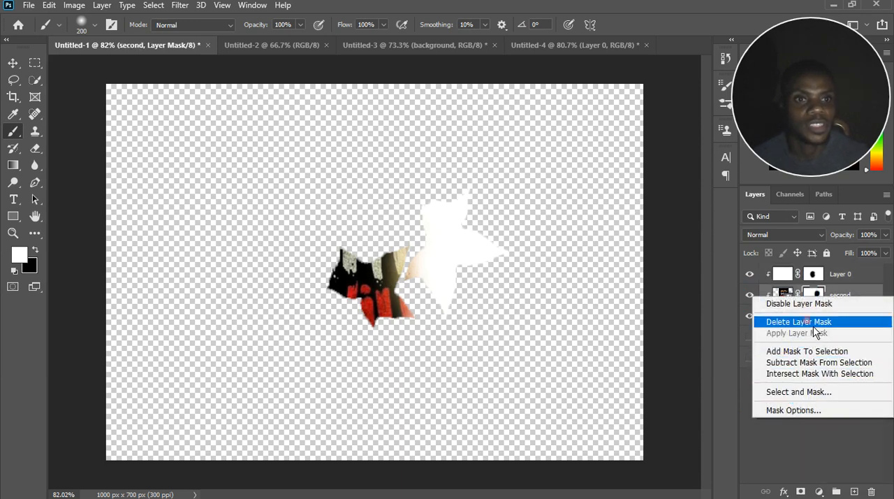
pyautogui.click(802, 321)
pyautogui.rightClick(816, 280)
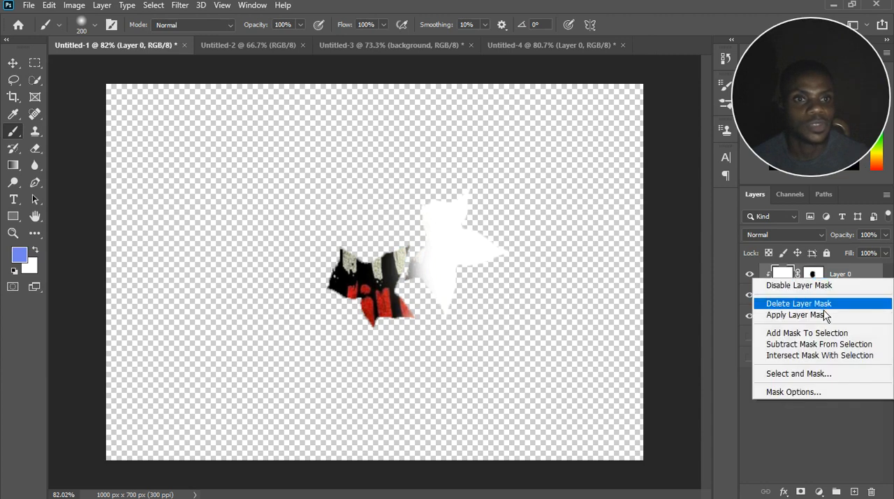
pyautogui.click(798, 303)
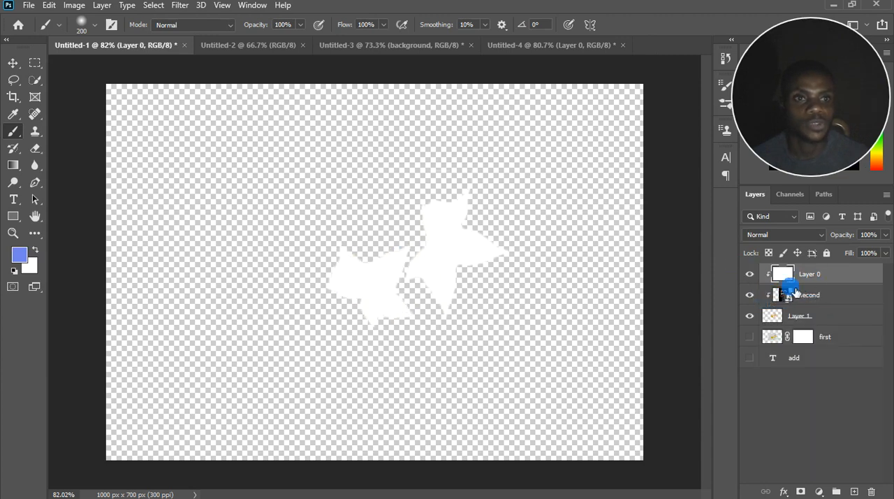
# Release the clipping of Layer 0 and the "second" layer, and move Layer 0 to the bottom of the layer stack.
pyautogui.moveTo(788, 288); pyautogui.dragTo(826, 289)
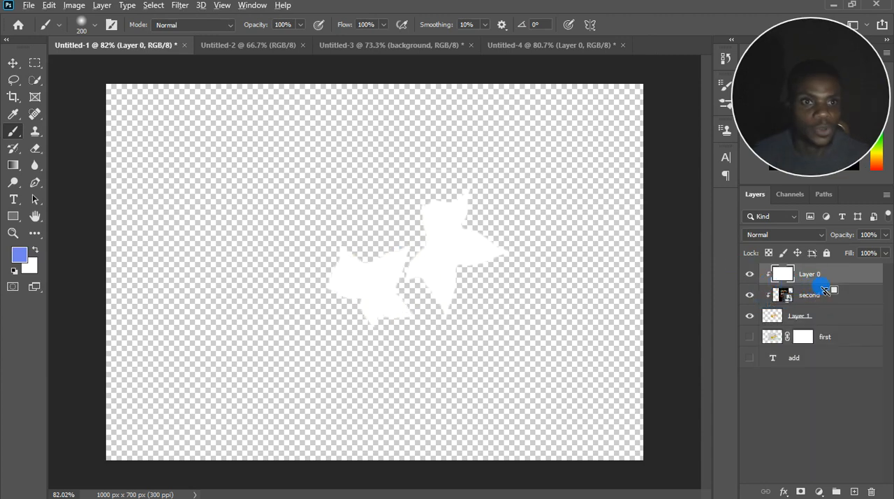
pyautogui.keyDown('alt'); pyautogui.click(822, 286); pyautogui.keyUp('alt')
pyautogui.keyDown('alt'); pyautogui.click(822, 306); pyautogui.keyUp('alt')
pyautogui.click(823, 294)
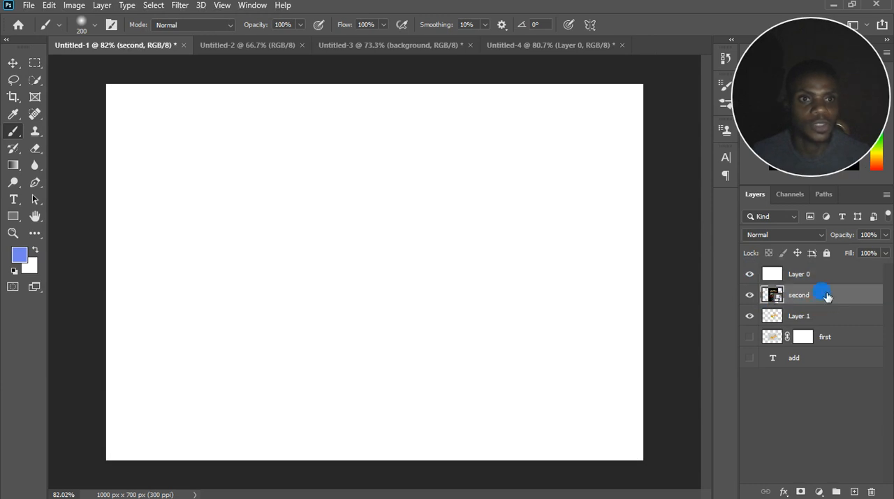
pyautogui.moveTo(827, 279); pyautogui.dragTo(821, 376)
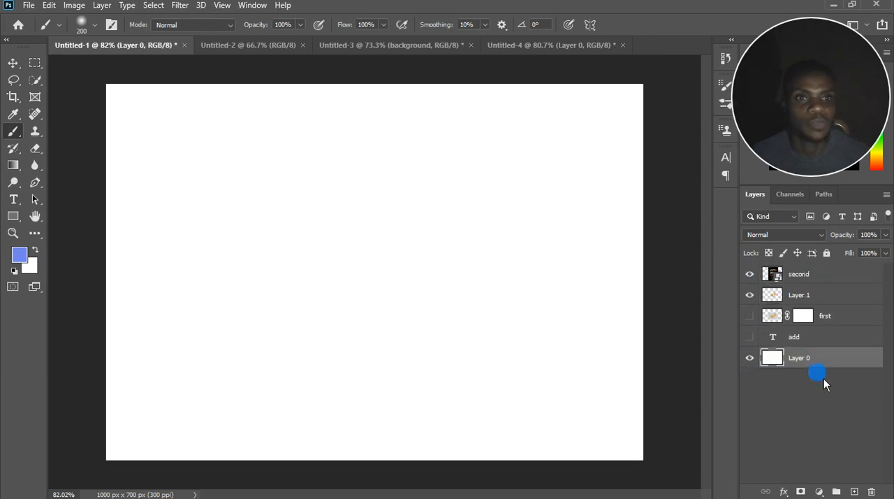
# Add a Solid Color fill layer above the "second" layer with the greyish blue a5a7b5.
pyautogui.click(791, 277)
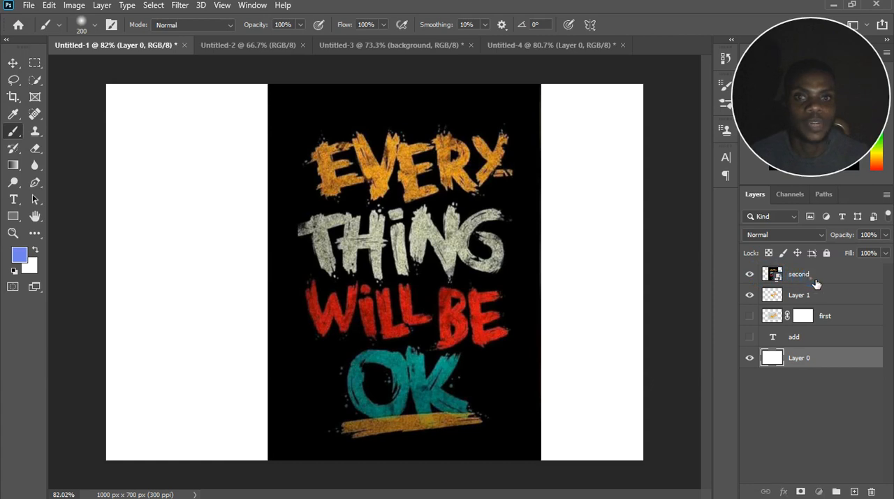
pyautogui.click(820, 491)
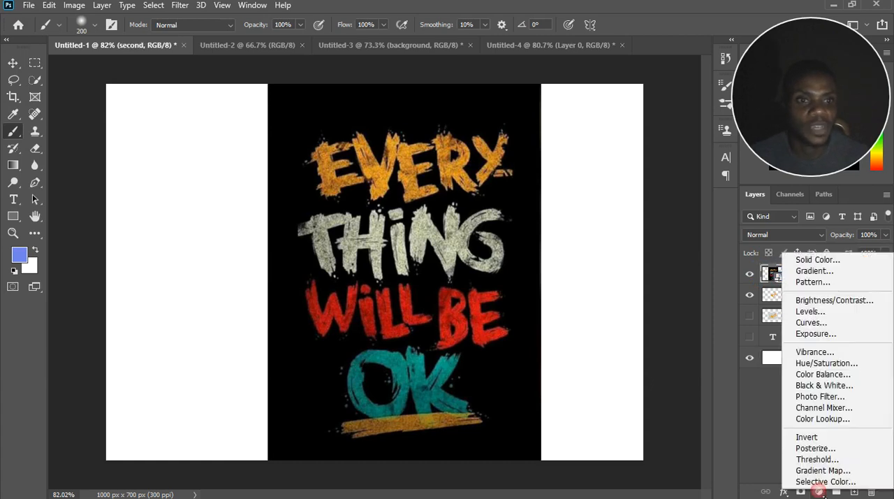
pyautogui.click(831, 264)
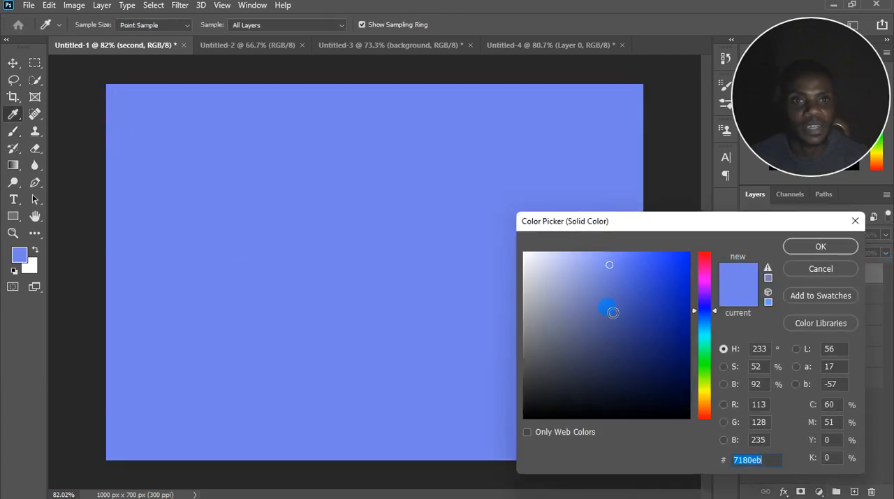
pyautogui.moveTo(613, 310)
pyautogui.mouseDown()
pyautogui.moveTo(567, 281)
pyautogui.moveTo(679, 297)
pyautogui.moveTo(691, 349)
pyautogui.moveTo(672, 355)
pyautogui.mouseUp()
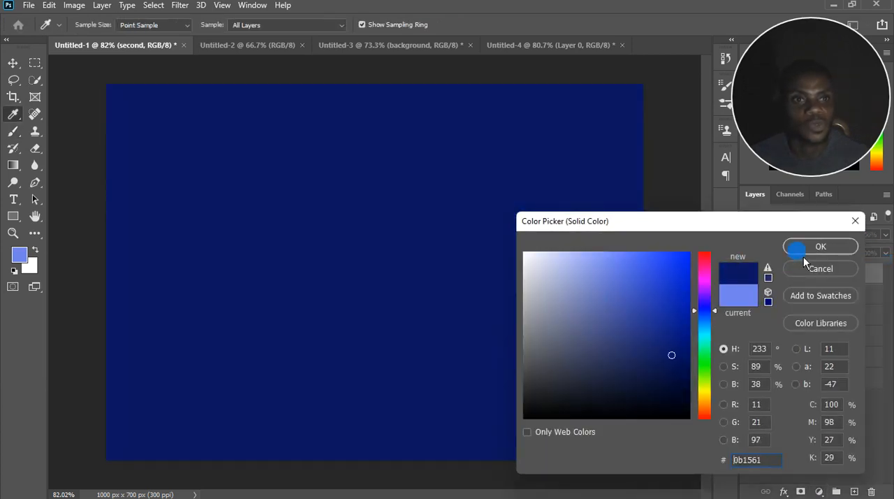
pyautogui.moveTo(662, 306)
pyautogui.mouseDown()
pyautogui.moveTo(676, 277)
pyautogui.moveTo(565, 339)
pyautogui.moveTo(539, 301)
pyautogui.mouseUp()
pyautogui.click(833, 249)
pyautogui.press('b')
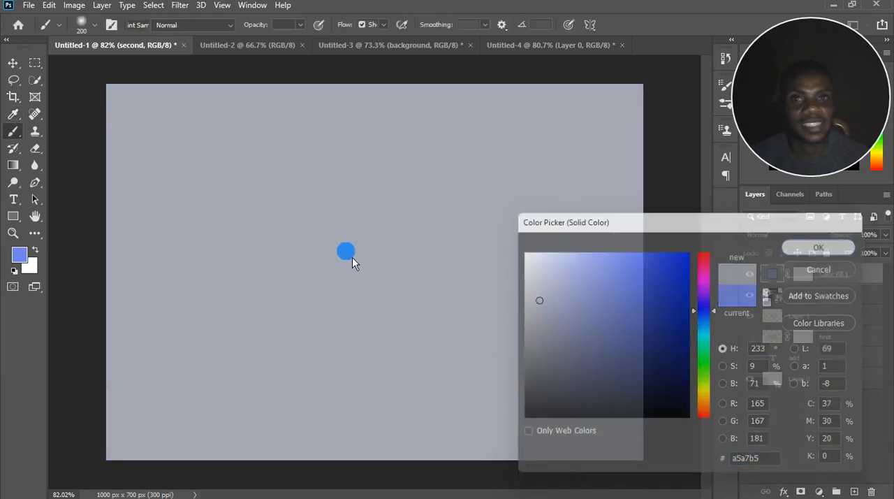
# Change the solid color fill layer's color to a pinkish red.
pyautogui.scroll(-2, 410, 293)
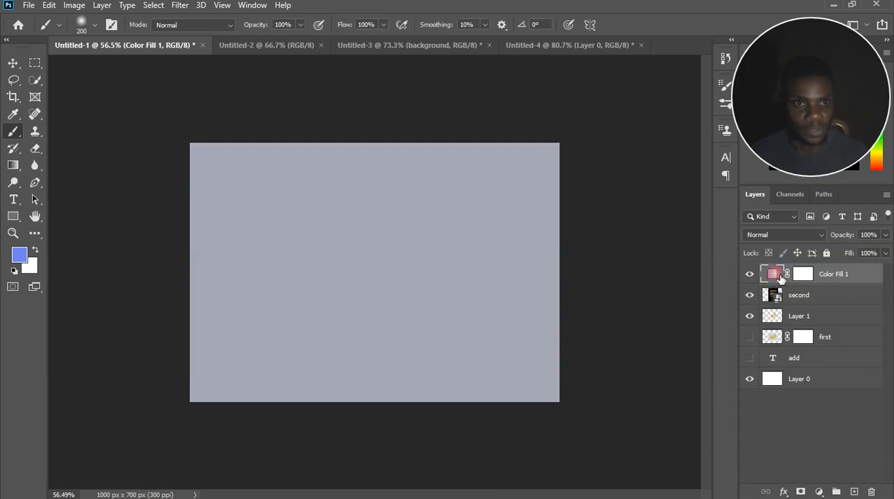
pyautogui.doubleClick(781, 276)
pyautogui.click(644, 288)
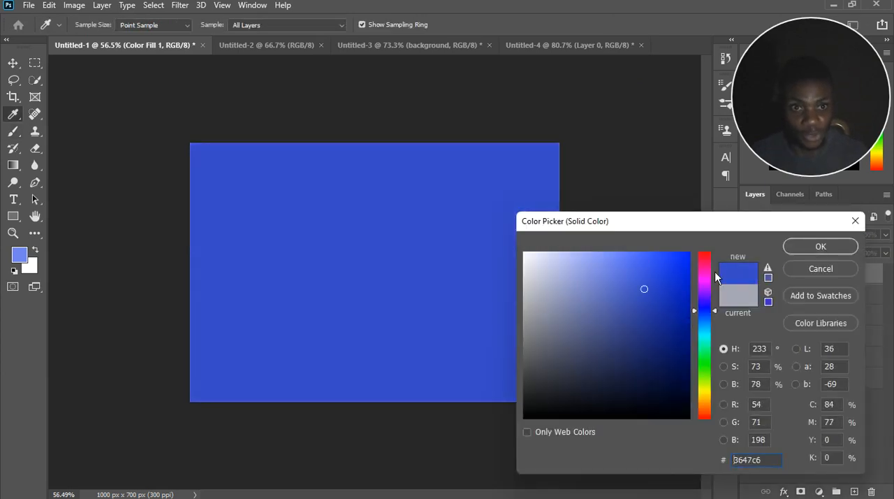
pyautogui.moveTo(714, 271); pyautogui.dragTo(715, 260)
pyautogui.click(821, 246)
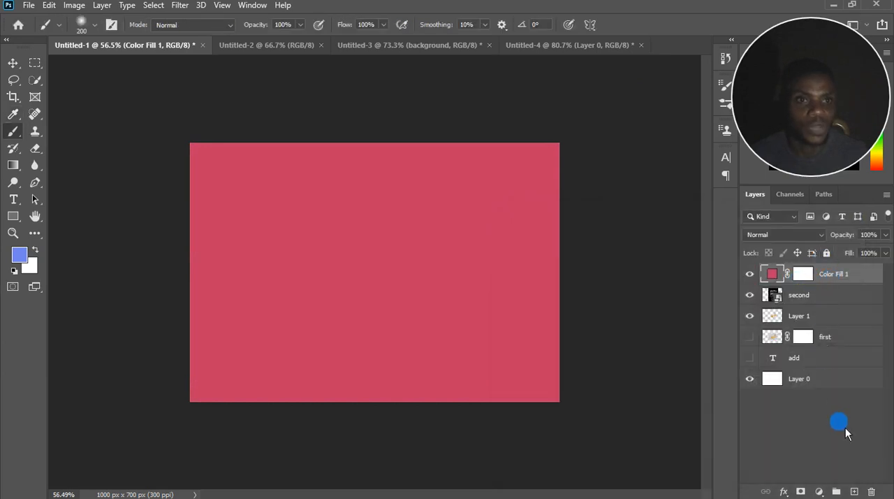
# Add a Curves adjustment layer above the pinkish-red fill layer.
pyautogui.click(822, 491)
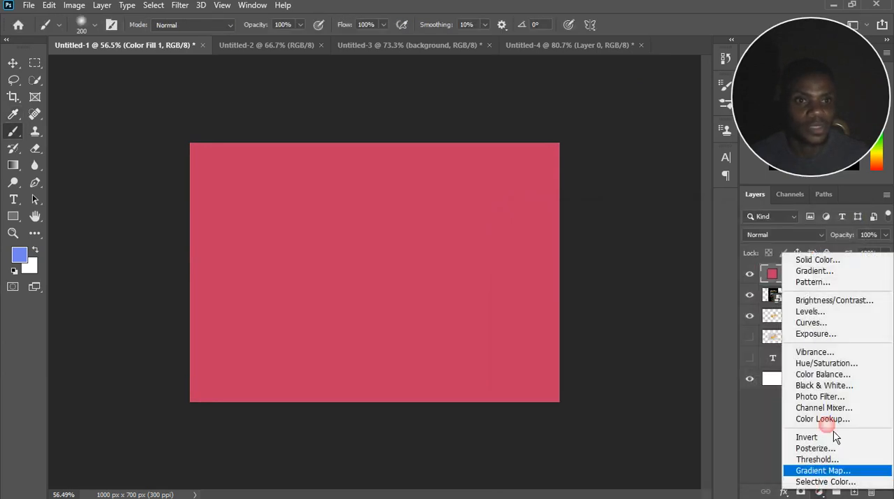
pyautogui.click(835, 324)
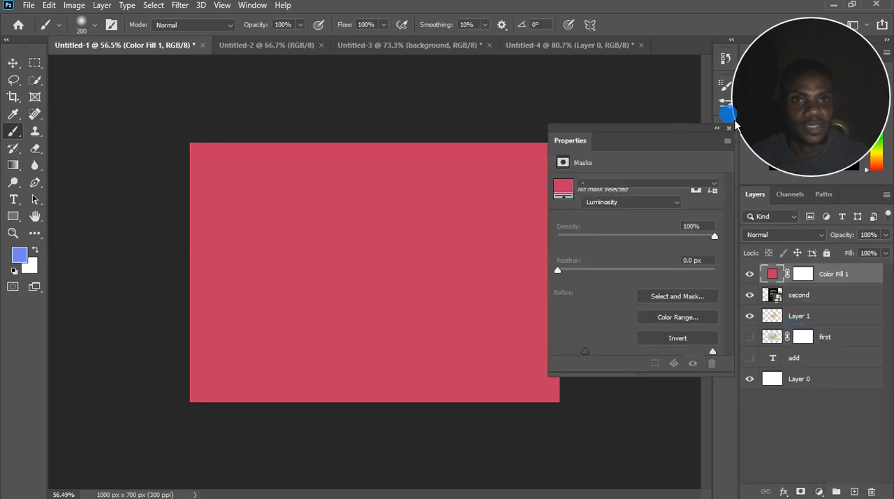
pyautogui.click(747, 274)
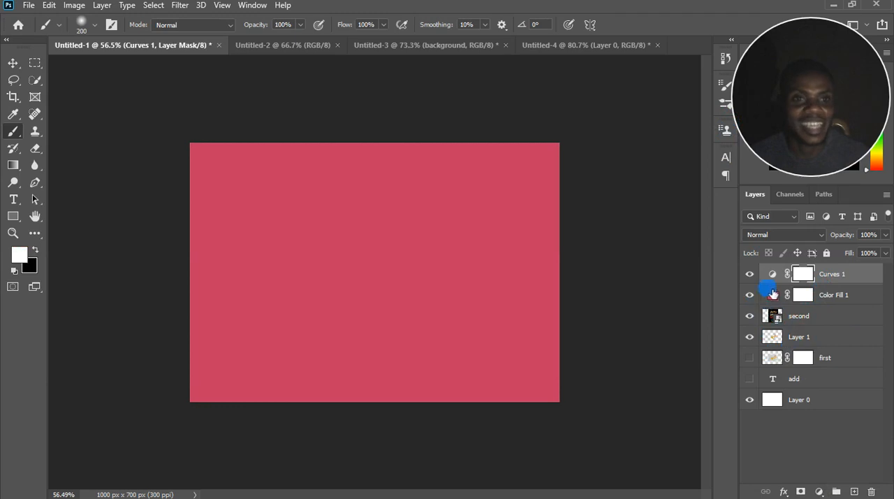
# Hide the pinkish-red fill layer and add a Black & White adjustment layer above the Curves layer.
pyautogui.click(749, 295)
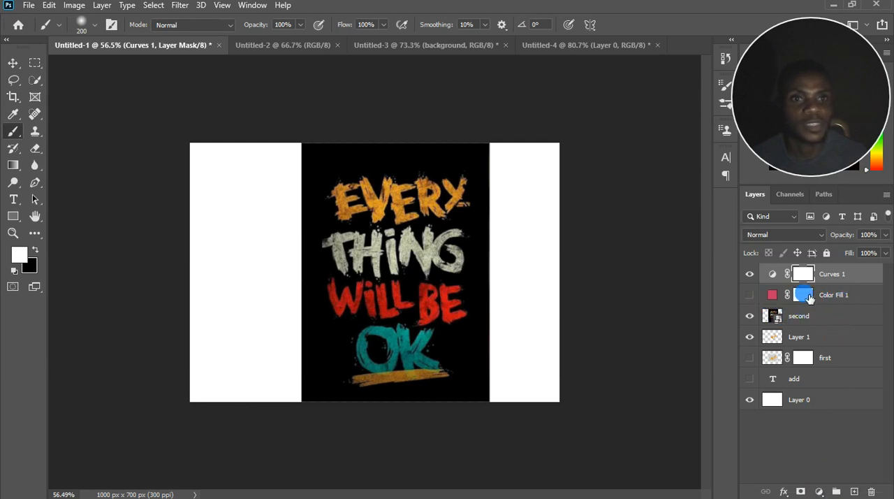
pyautogui.click(819, 492)
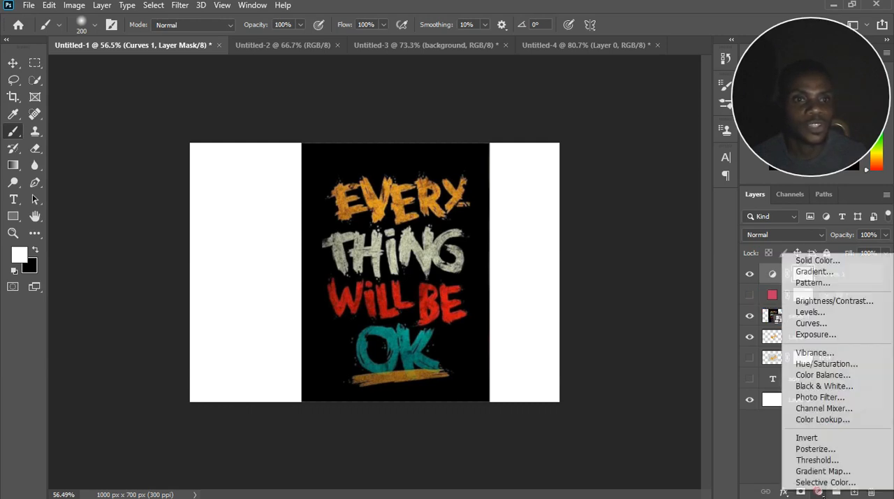
pyautogui.click(824, 388)
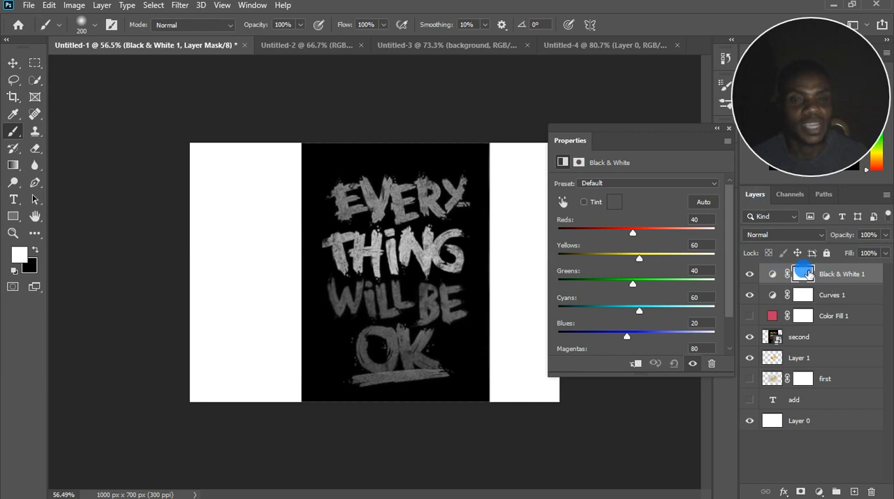
pyautogui.click(729, 128)
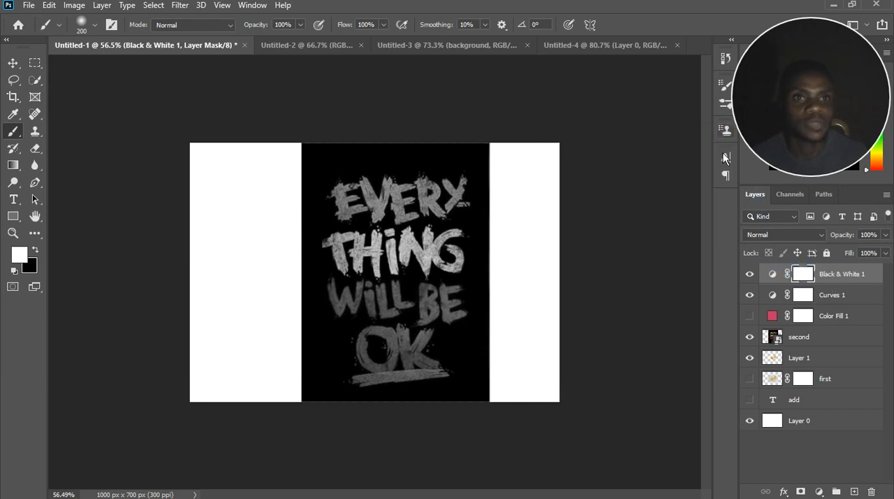
pyautogui.scroll(4, 393, 288)
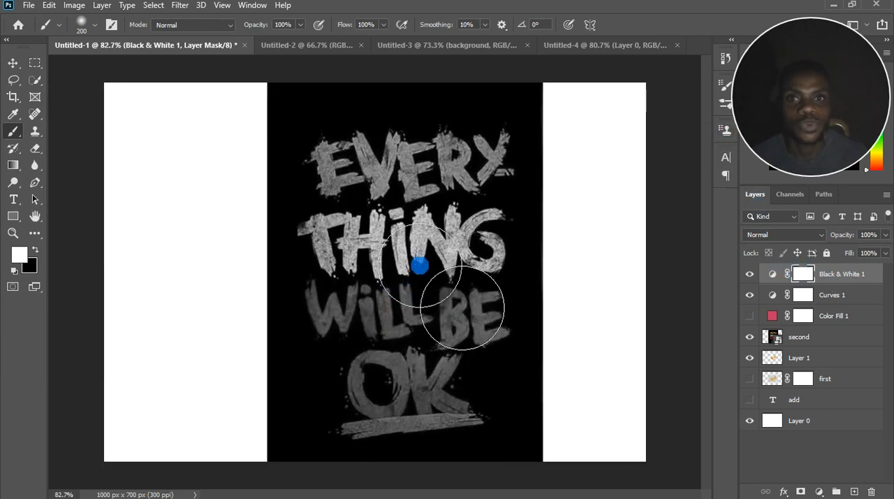
# Hide the Curves layer and toggle the Black & White layer off and on to compare the image.
pyautogui.click(750, 296)
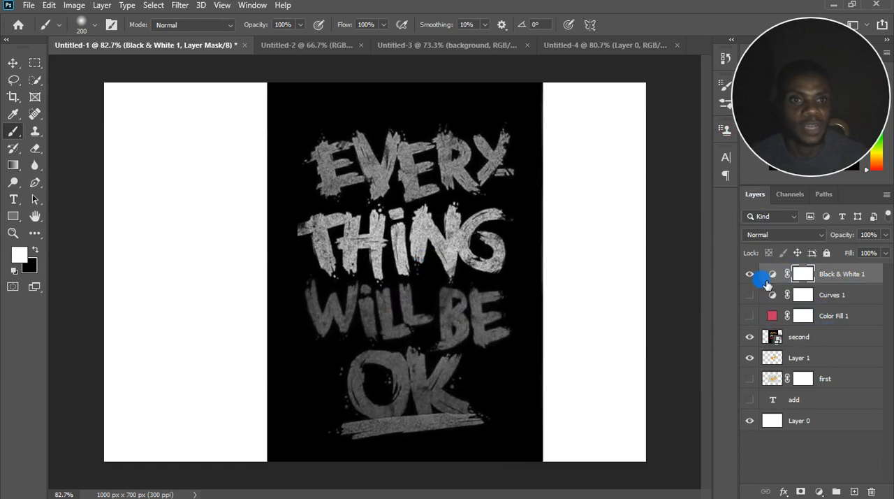
pyautogui.click(750, 276)
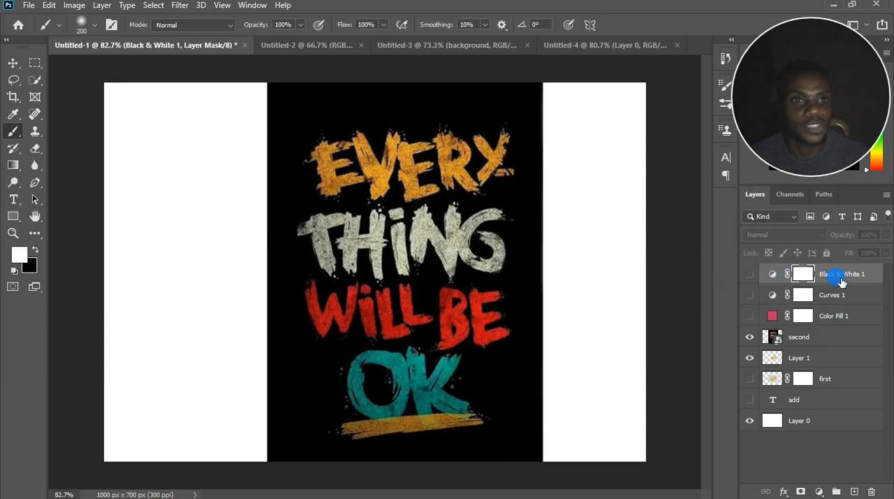
pyautogui.click(750, 275)
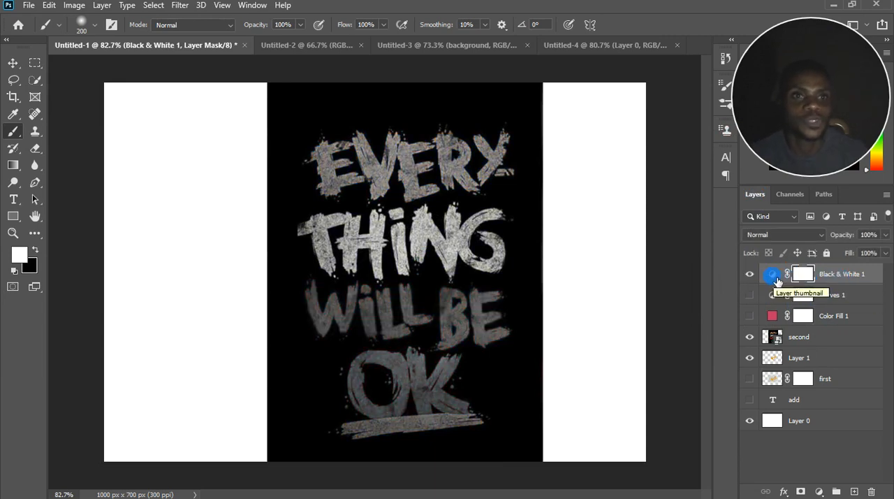
# Set the Black & White adjustment to Reds 300, Yellows 300, Greens -25 and Blues -52.
pyautogui.doubleClick(775, 277)
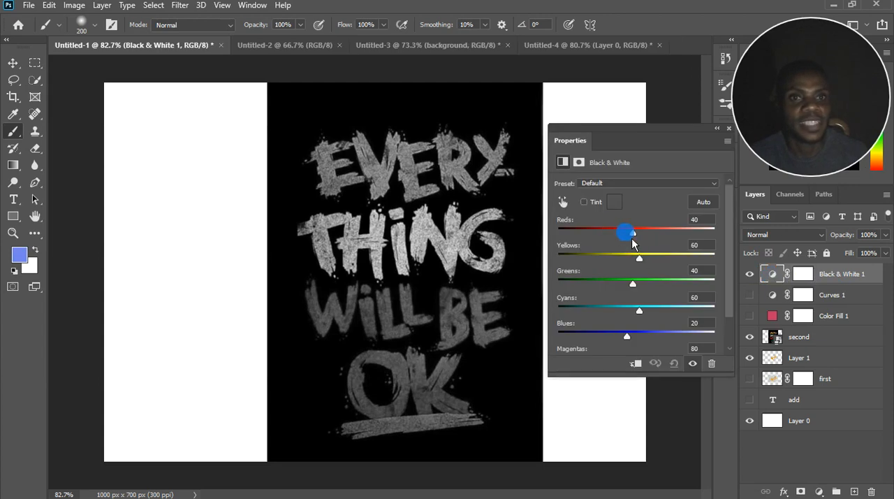
pyautogui.moveTo(643, 231); pyautogui.dragTo(729, 240)
pyautogui.moveTo(639, 259); pyautogui.dragTo(737, 279)
pyautogui.moveTo(633, 283); pyautogui.dragTo(631, 283)
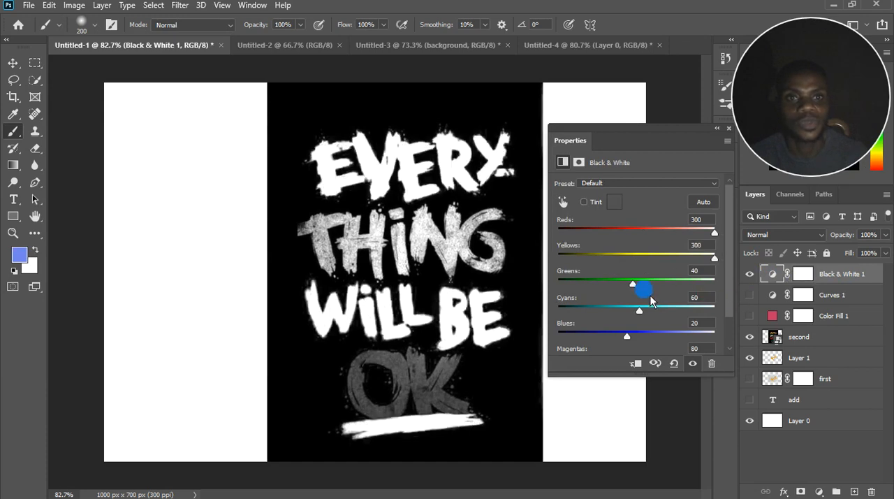
pyautogui.moveTo(576, 287); pyautogui.dragTo(613, 293)
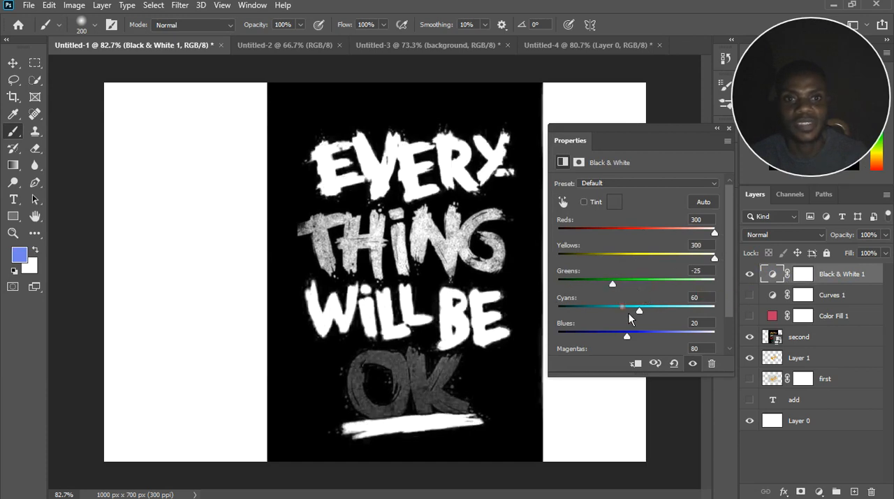
pyautogui.moveTo(646, 319); pyautogui.dragTo(568, 331)
pyautogui.hotkey('ctrl', 'z')
pyautogui.click(629, 336)
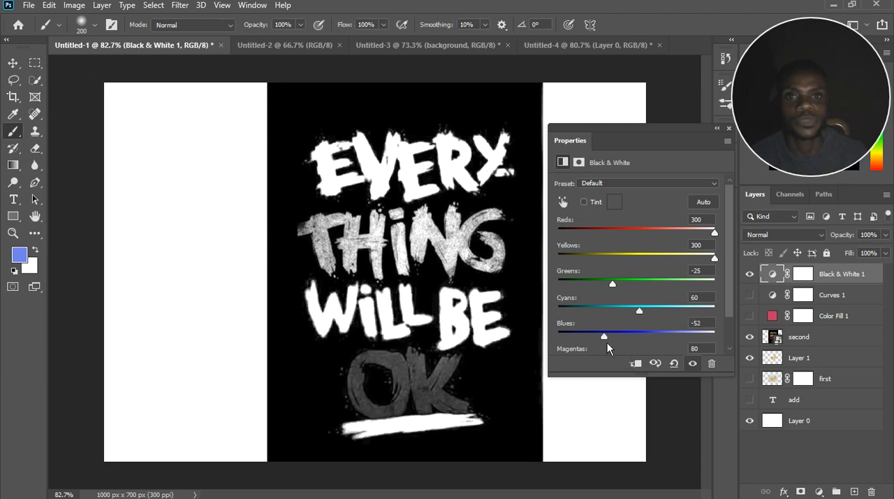
pyautogui.click(729, 128)
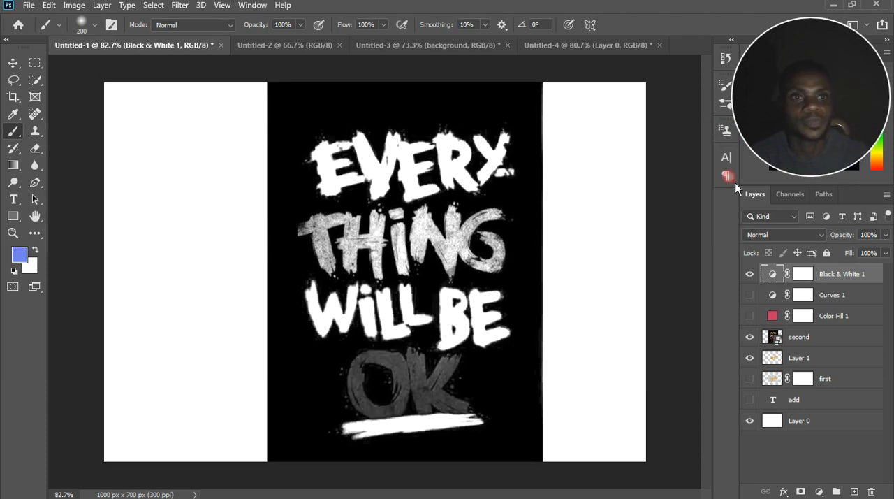
# Hide the Black & White layer, select the "second" layer, and toggle its visibility off and on twice.
pyautogui.click(749, 273)
pyautogui.click(816, 343)
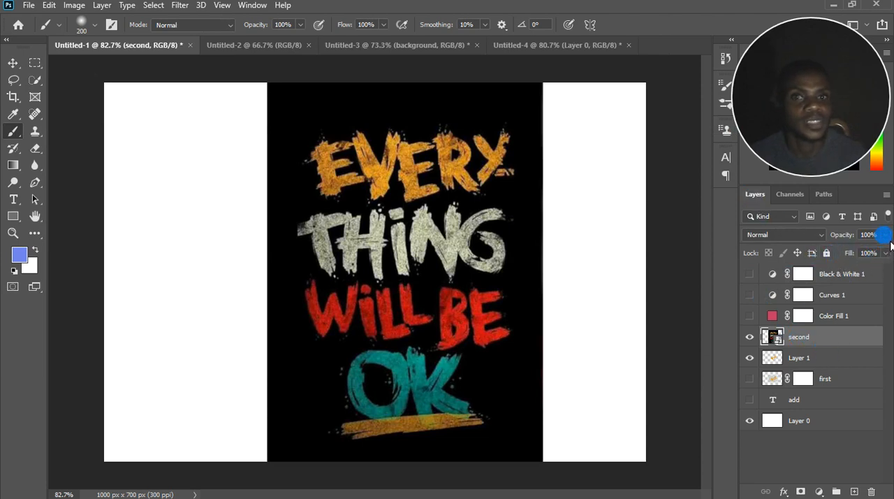
pyautogui.click(751, 338)
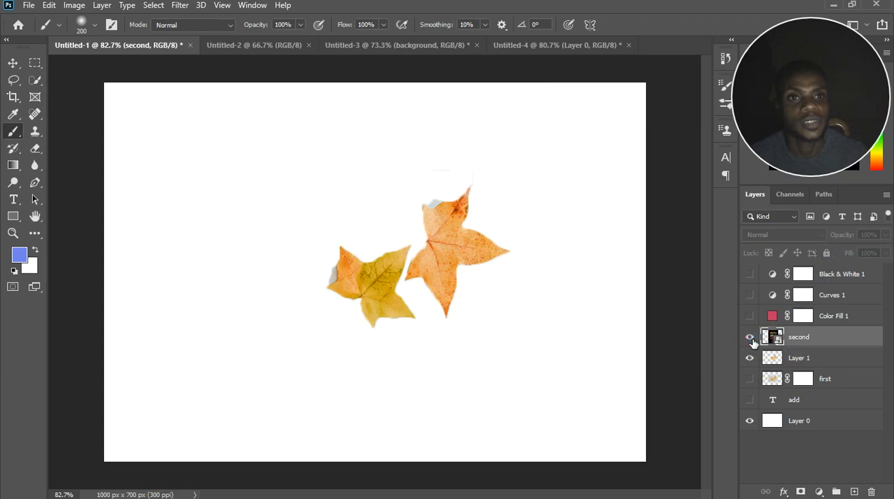
pyautogui.click(751, 338)
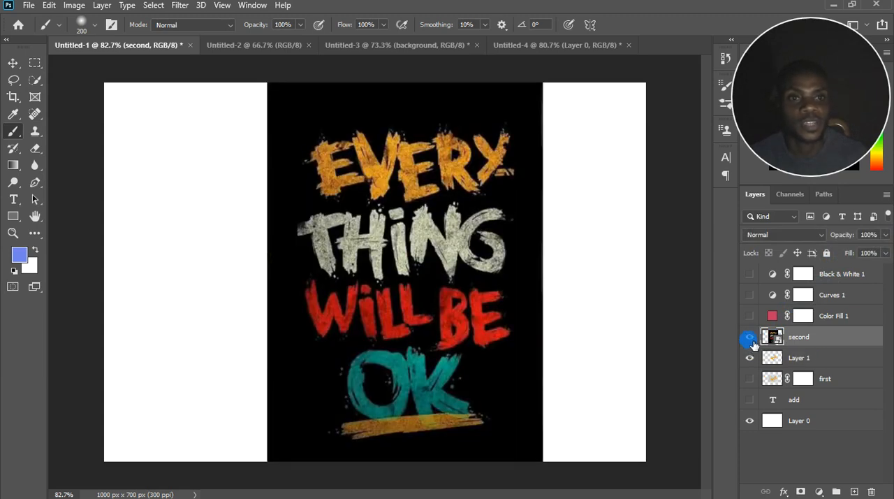
pyautogui.click(751, 339)
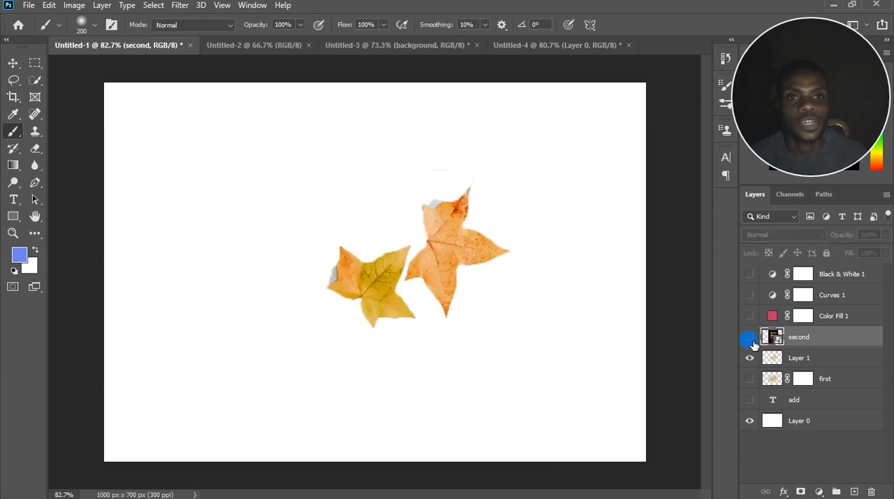
pyautogui.click(750, 338)
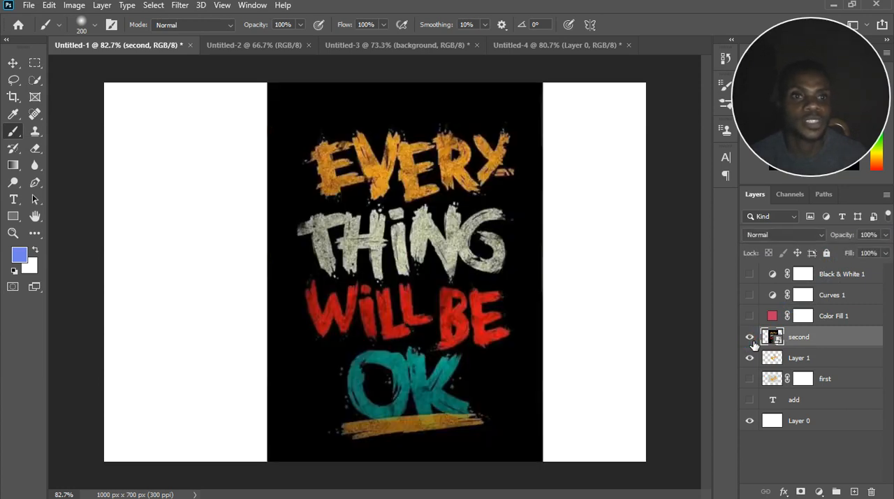
# Try the "second" layer at 17%, 0% and 32% opacity, and return it to 100%.
pyautogui.click(885, 234)
pyautogui.click(885, 235)
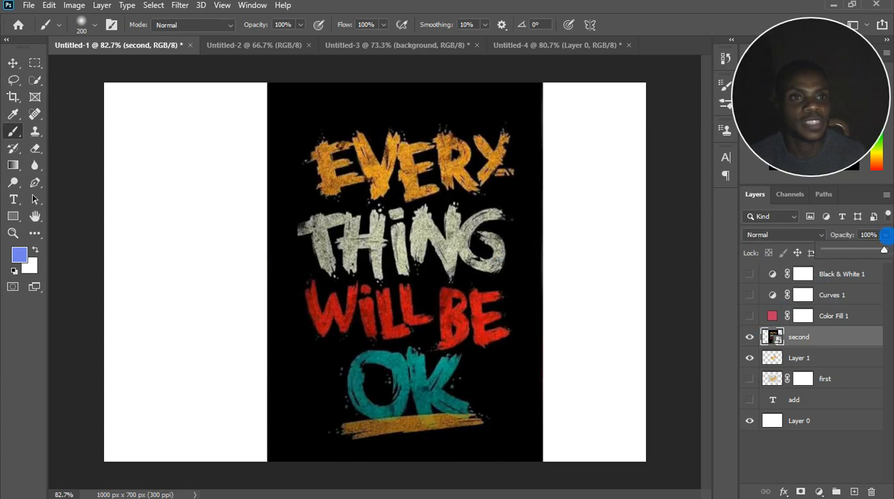
pyautogui.moveTo(885, 249); pyautogui.dragTo(837, 255)
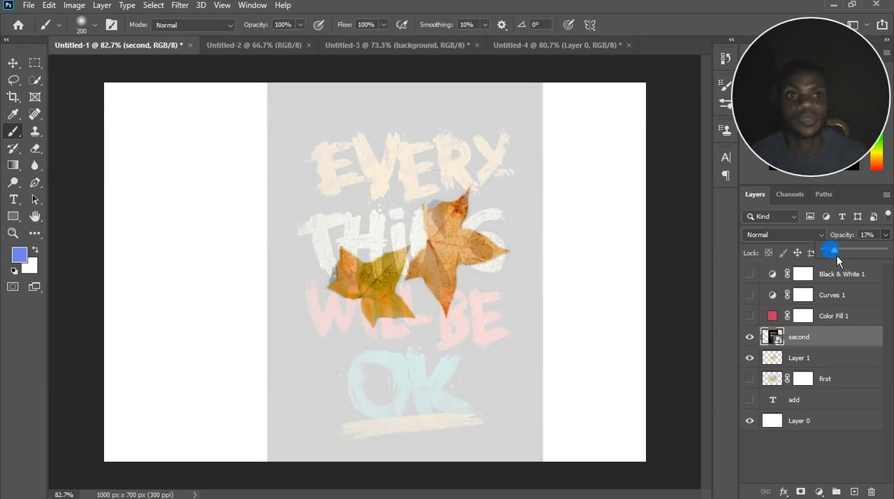
pyautogui.moveTo(838, 255); pyautogui.dragTo(885, 250)
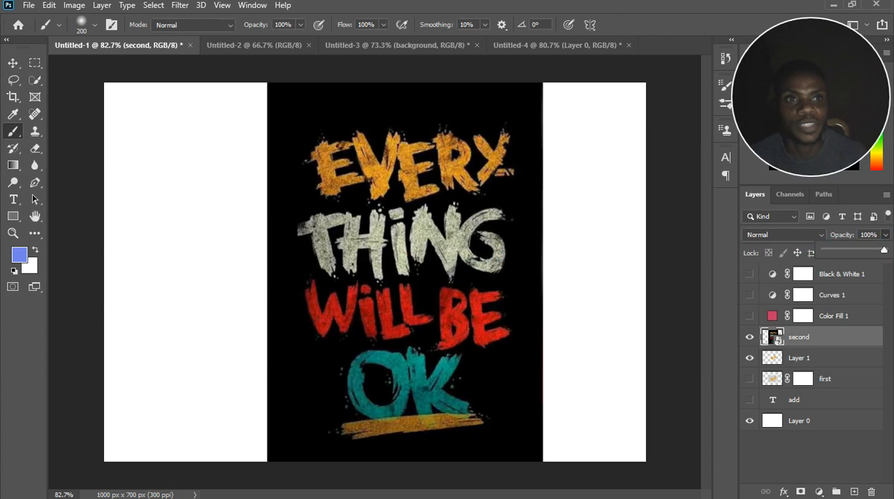
pyautogui.moveTo(884, 250); pyautogui.dragTo(771, 259)
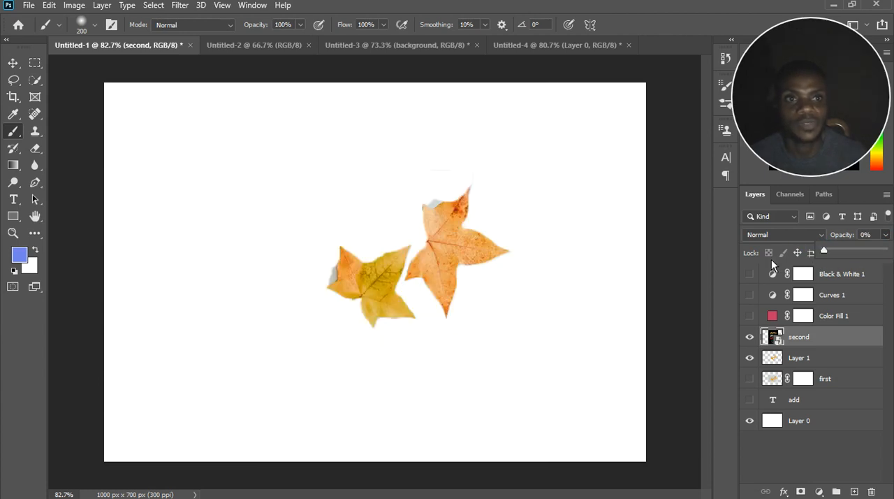
pyautogui.moveTo(840, 265); pyautogui.dragTo(851, 270)
pyautogui.click(849, 265)
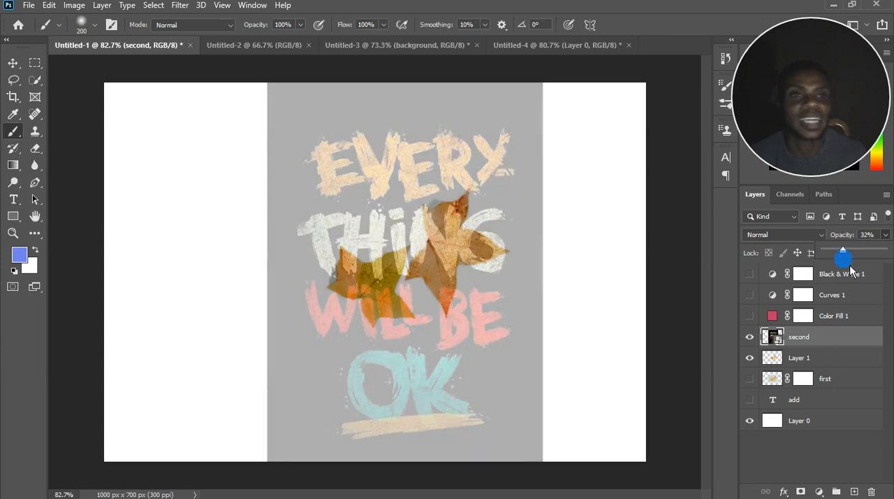
pyautogui.moveTo(853, 256); pyautogui.dragTo(881, 264)
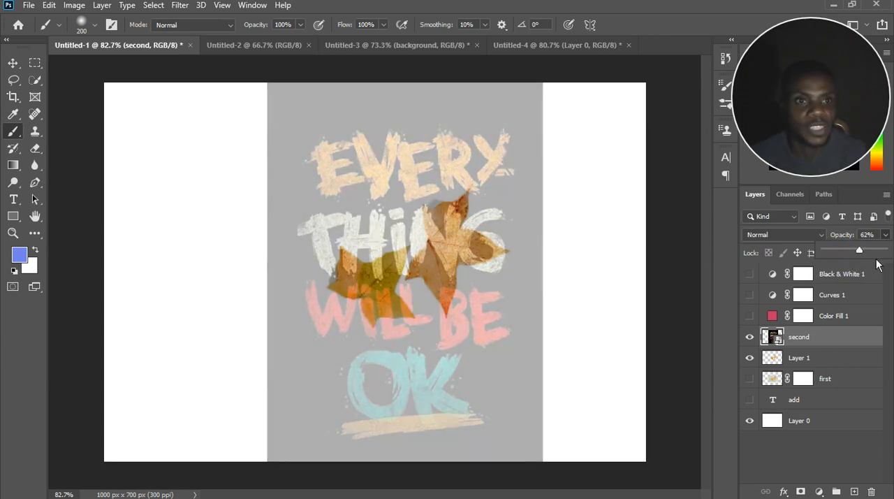
# Show the Black & White layer, try the "second" layer at 9% opacity, and restore it to 100%.
pyautogui.click(750, 274)
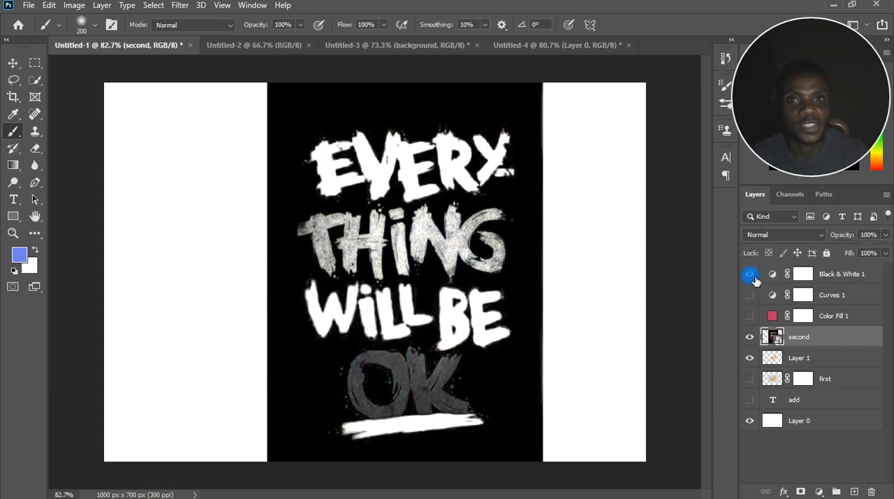
pyautogui.click(885, 235)
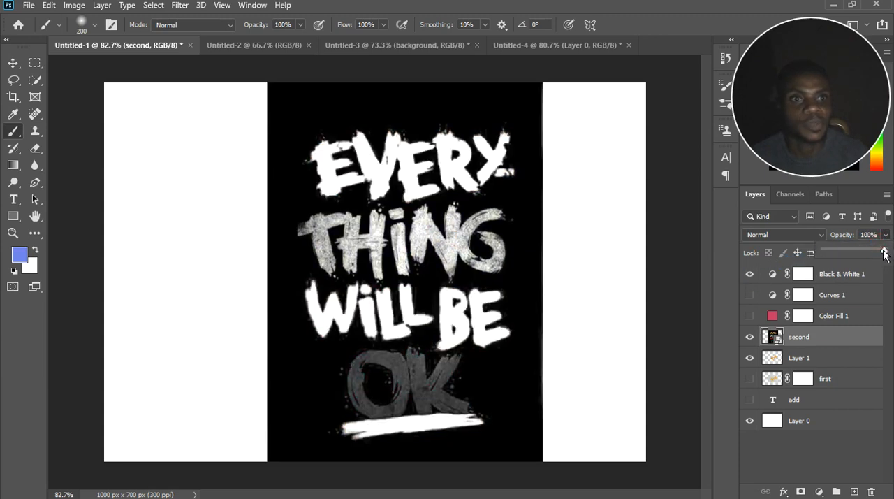
pyautogui.moveTo(891, 260); pyautogui.dragTo(866, 260)
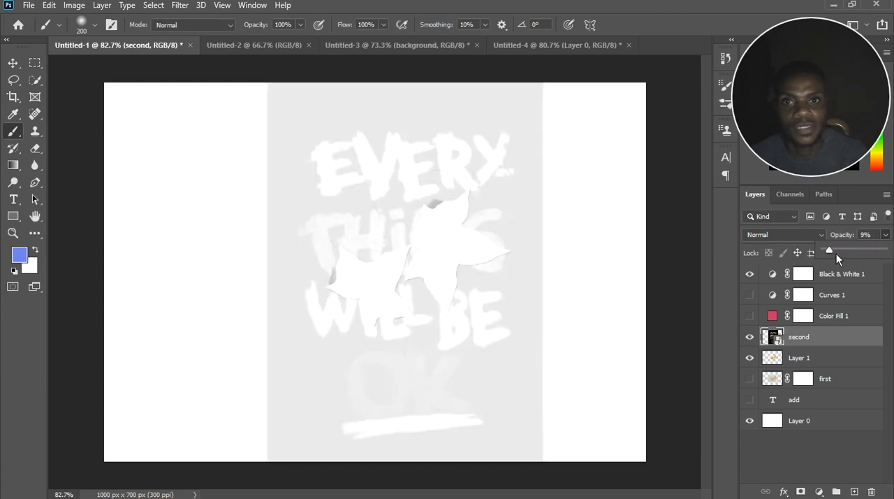
pyautogui.moveTo(829, 252); pyautogui.dragTo(860, 281)
pyautogui.click(858, 280)
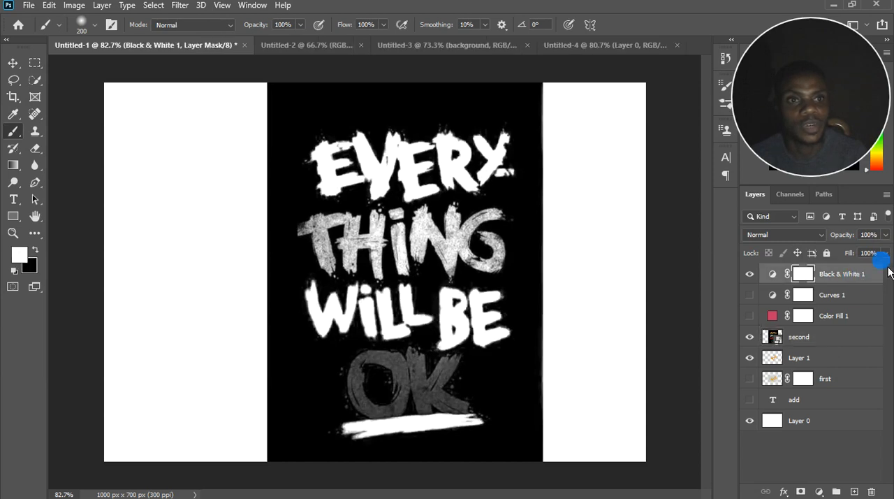
# Try out the opacity control of the Black & White adjustment layer, leaving the opacity at 100%.
pyautogui.click(885, 234)
pyautogui.moveTo(890, 262)
pyautogui.mouseDown()
pyautogui.moveTo(835, 257)
pyautogui.moveTo(893, 259)
pyautogui.mouseUp()
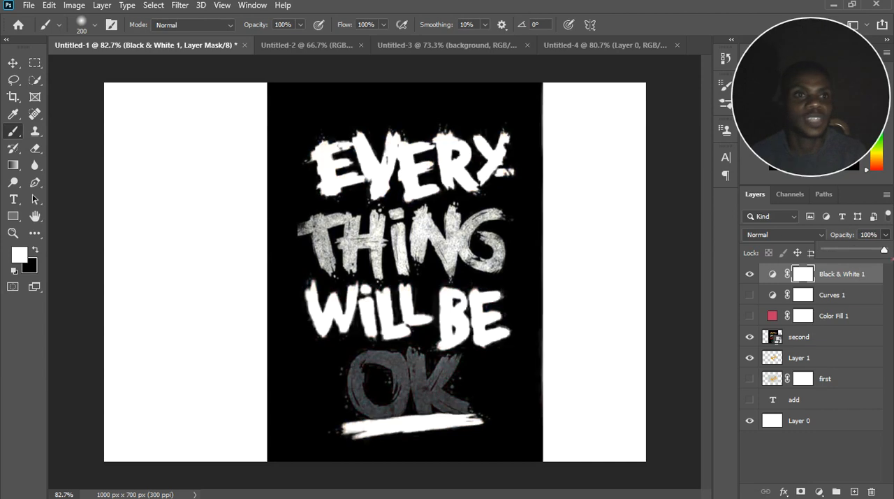
pyautogui.click(886, 235)
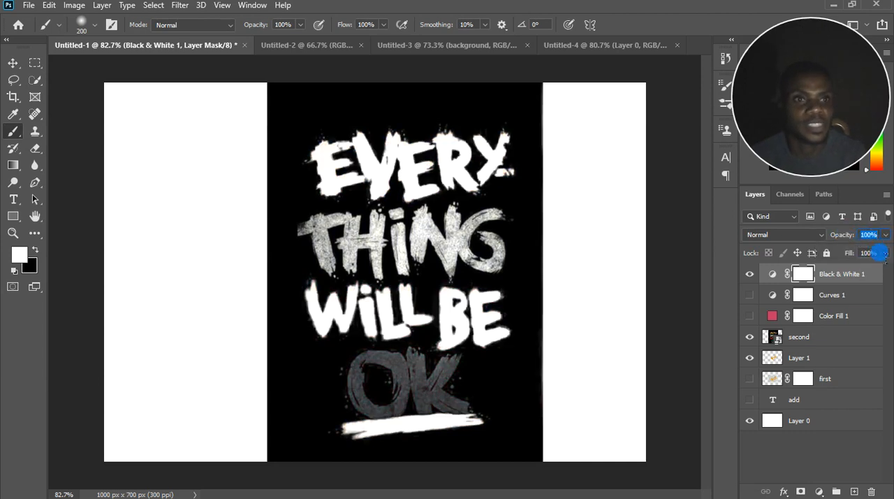
pyautogui.click(847, 306)
pyautogui.click(871, 289)
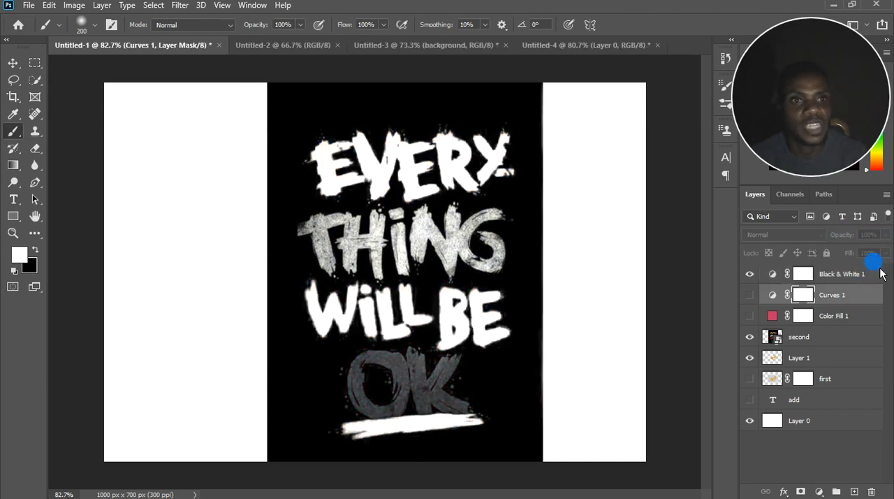
# Reselect the Black & White adjustment layer and try out its Fill control, leaving the fill at 100%.
pyautogui.click(872, 273)
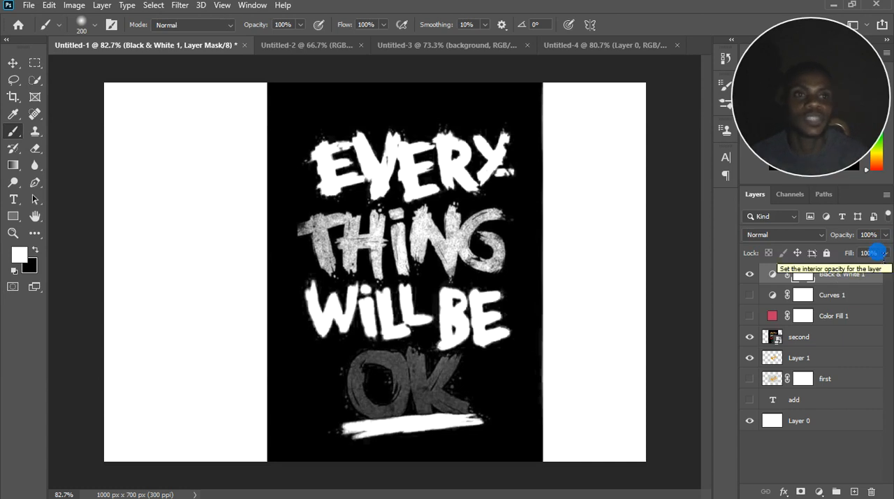
pyautogui.click(886, 254)
pyautogui.moveTo(888, 271)
pyautogui.mouseDown()
pyautogui.moveTo(850, 273)
pyautogui.moveTo(893, 280)
pyautogui.mouseUp()
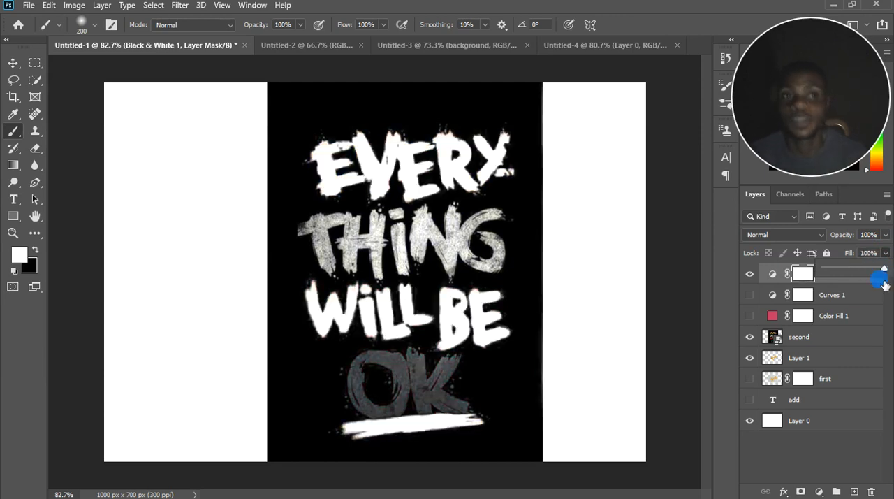
pyautogui.click(886, 253)
pyautogui.click(886, 253)
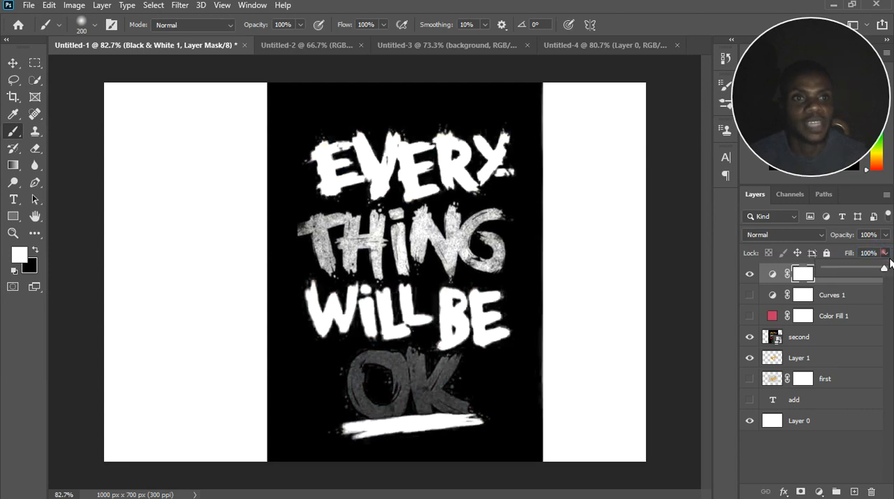
pyautogui.click(885, 253)
pyautogui.click(887, 260)
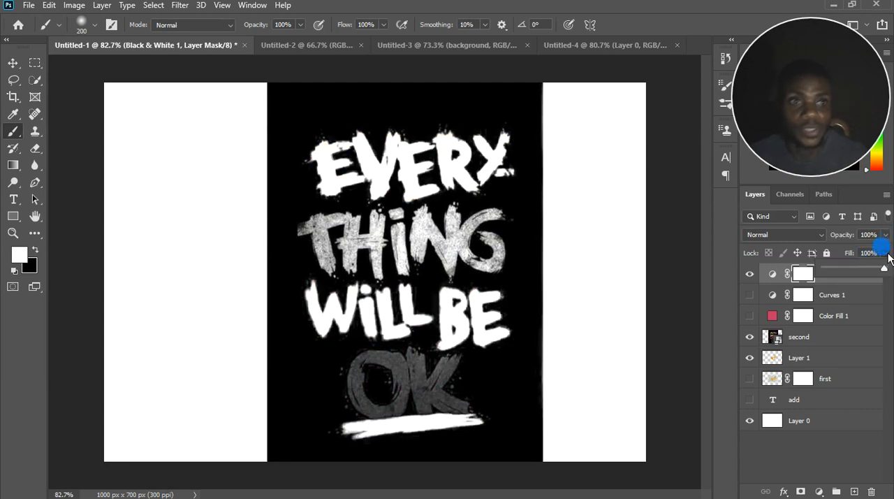
# Select the Curves adjustment layer and look through its available layer options.
pyautogui.click(867, 292)
pyautogui.click(864, 292)
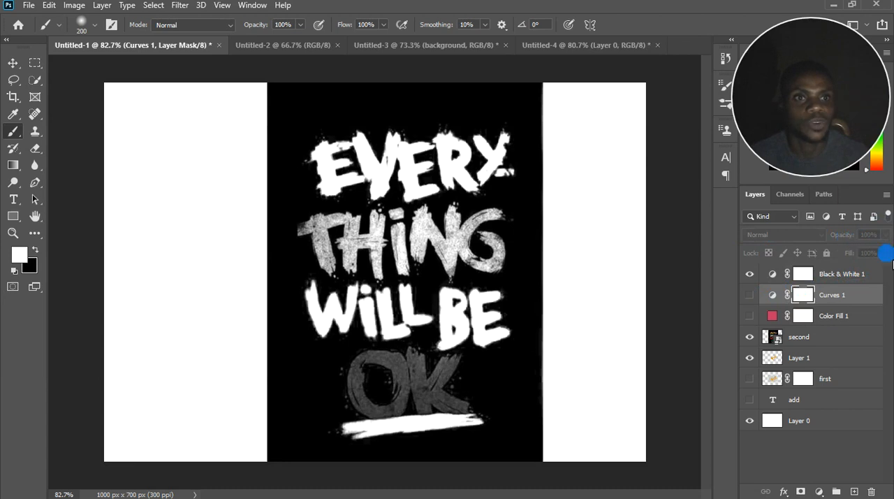
pyautogui.moveTo(845, 308); pyautogui.dragTo(845, 289)
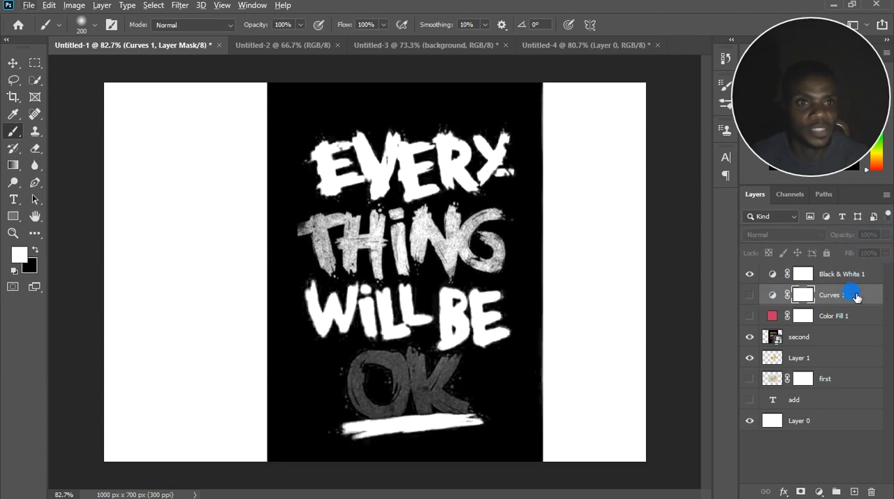
pyautogui.rightClick(859, 299)
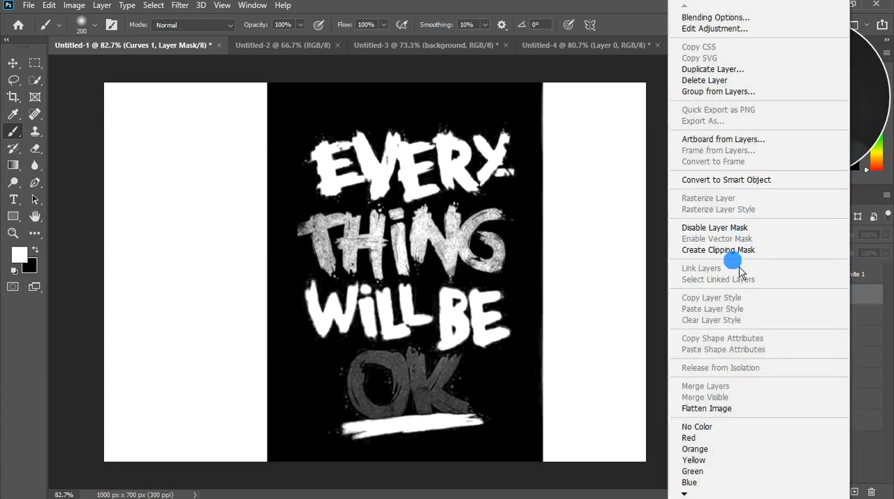
pyautogui.click(869, 288)
pyautogui.rightClick(855, 299)
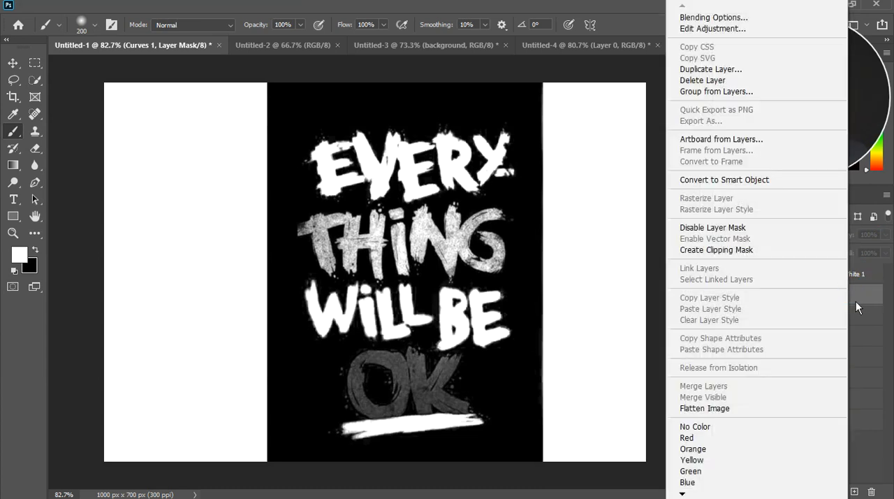
pyautogui.click(864, 302)
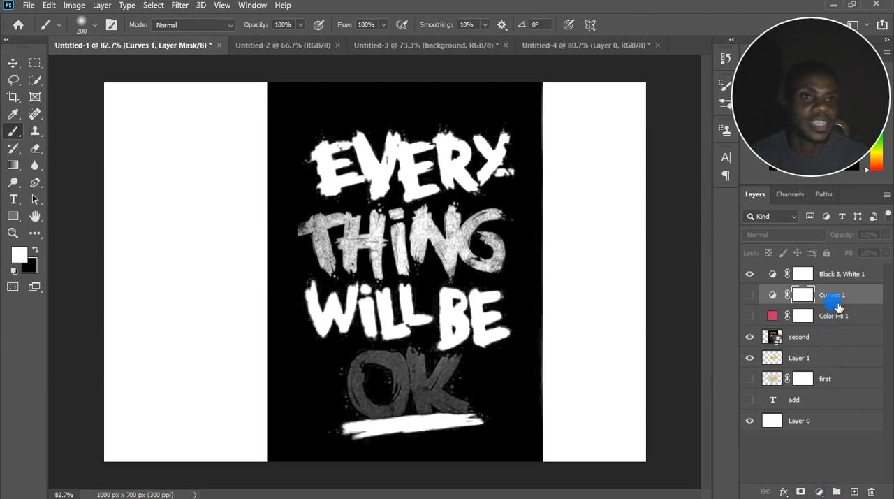
# Hide the Black & White adjustment layer, then select the "second" layer and switch its visibility off and on.
pyautogui.click(803, 342)
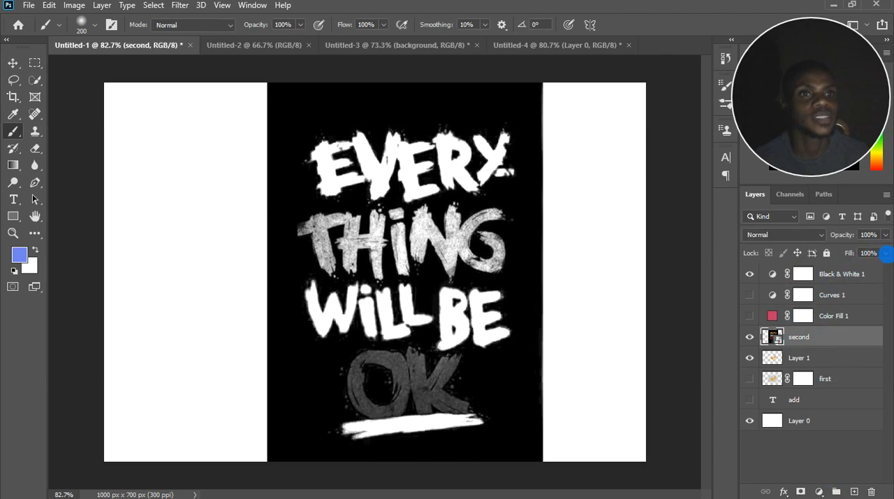
pyautogui.click(750, 275)
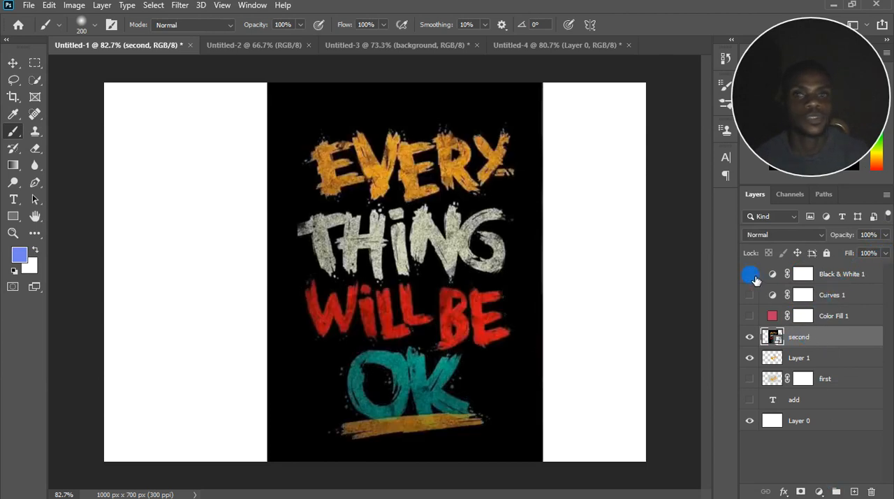
pyautogui.click(750, 338)
pyautogui.click(750, 338)
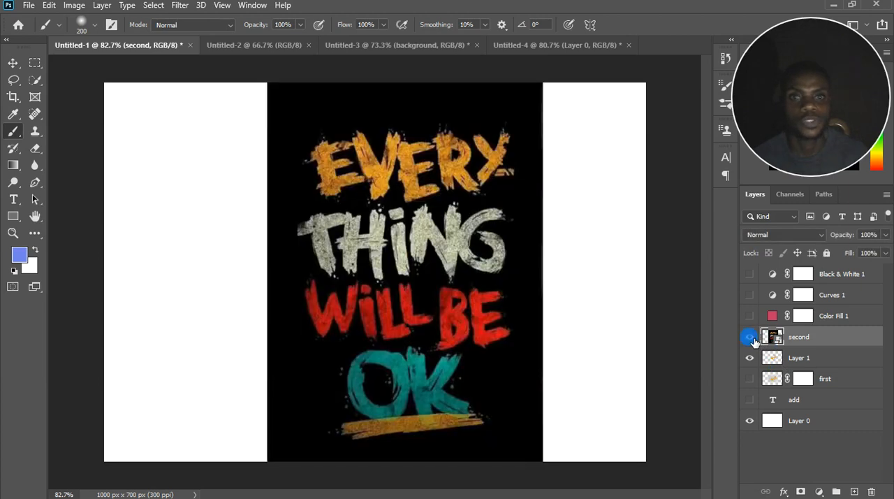
# Delete Layer 1, located between the "second" and "first" layers.
pyautogui.click(806, 378)
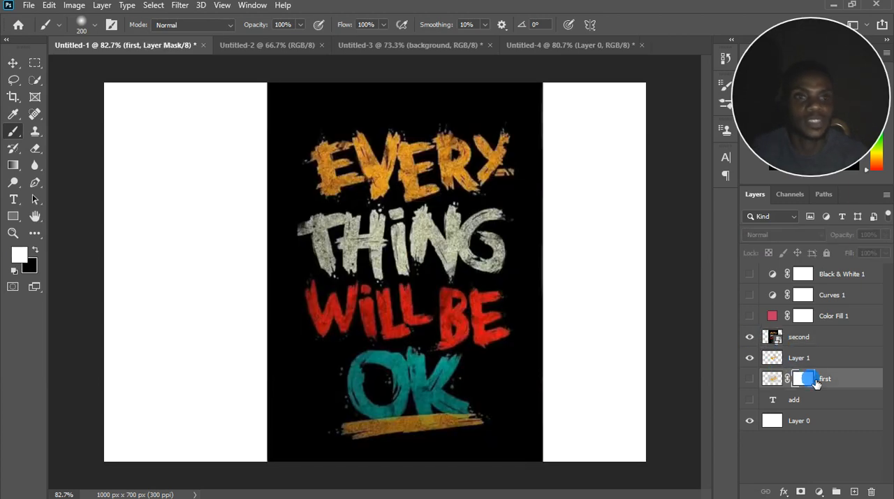
pyautogui.rightClick(810, 359)
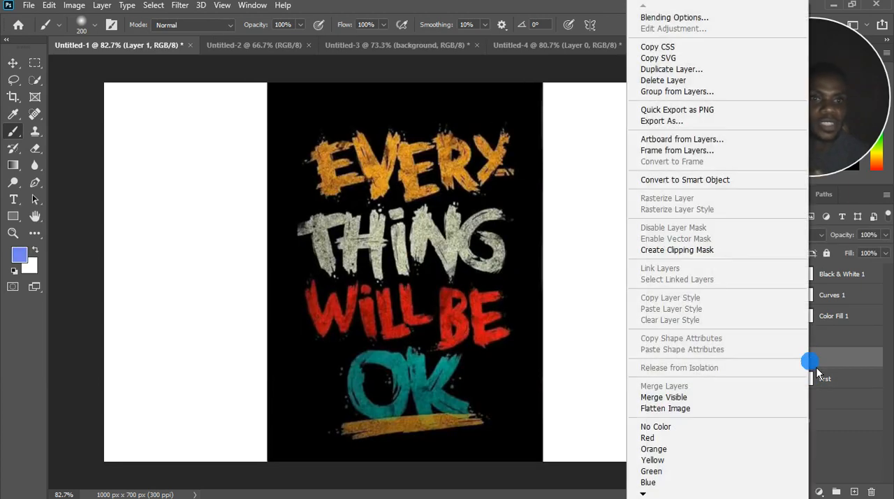
pyautogui.click(667, 81)
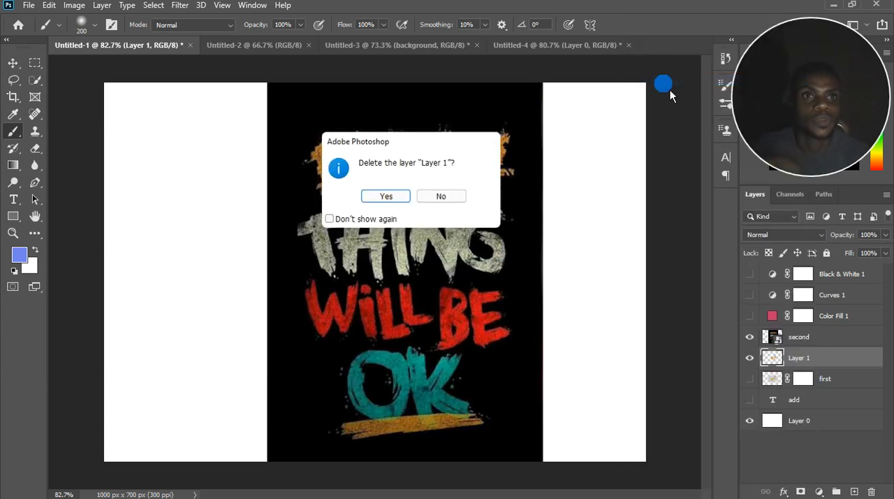
pyautogui.click(388, 194)
# Make the "first" layer visible and delete its layer mask without applying it.
pyautogui.click(834, 356)
pyautogui.click(750, 357)
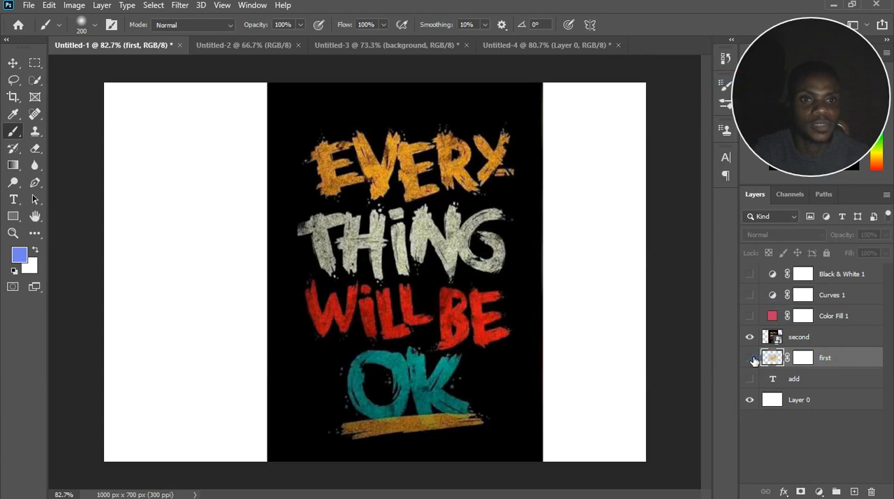
pyautogui.click(800, 359)
pyautogui.moveTo(808, 358); pyautogui.dragTo(872, 493)
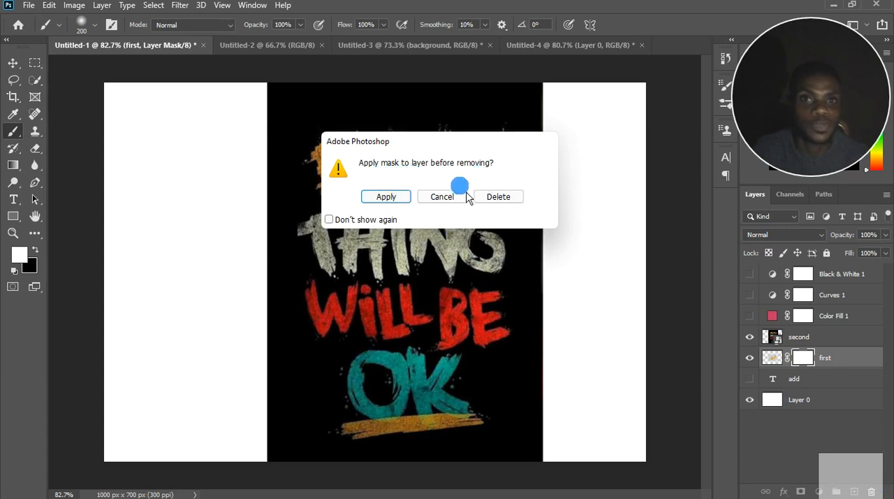
pyautogui.click(498, 196)
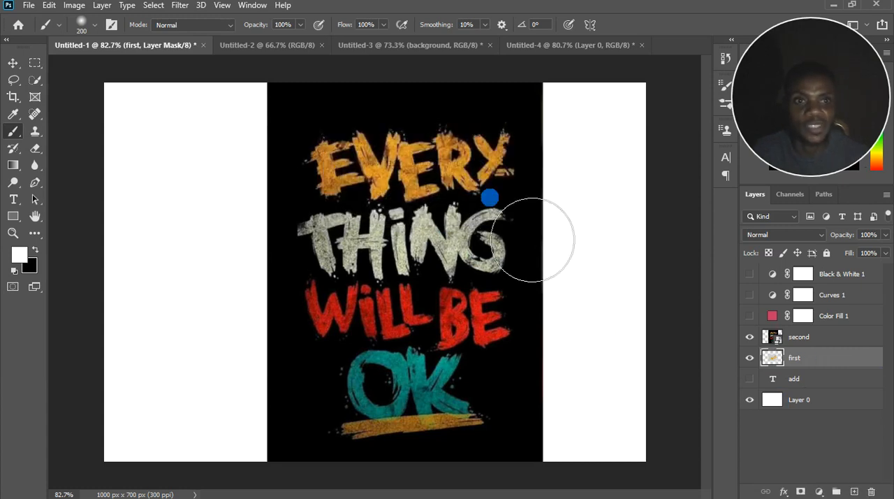
# Preview blend modes on the "second" layer and set it to Exclusion.
pyautogui.click(753, 338)
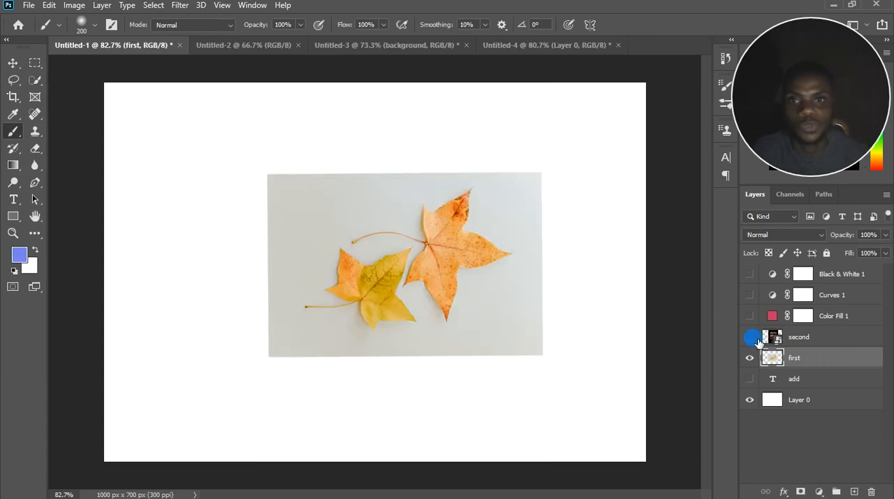
pyautogui.click(828, 339)
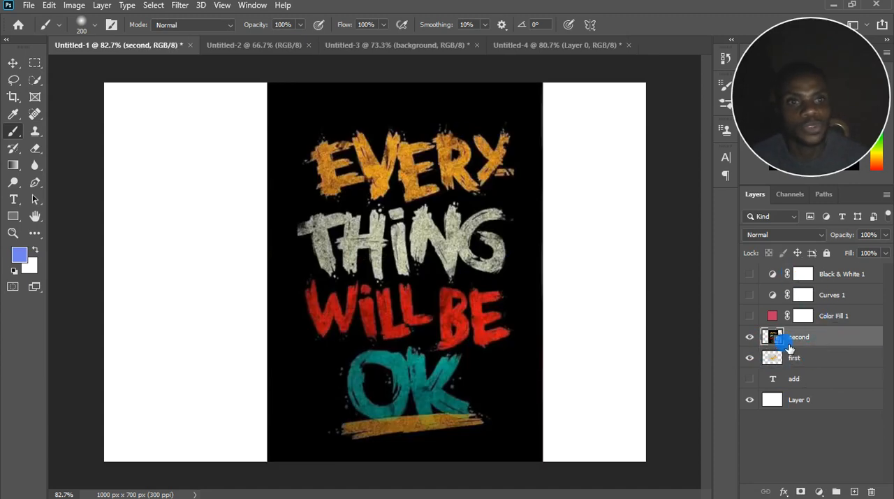
pyautogui.click(817, 237)
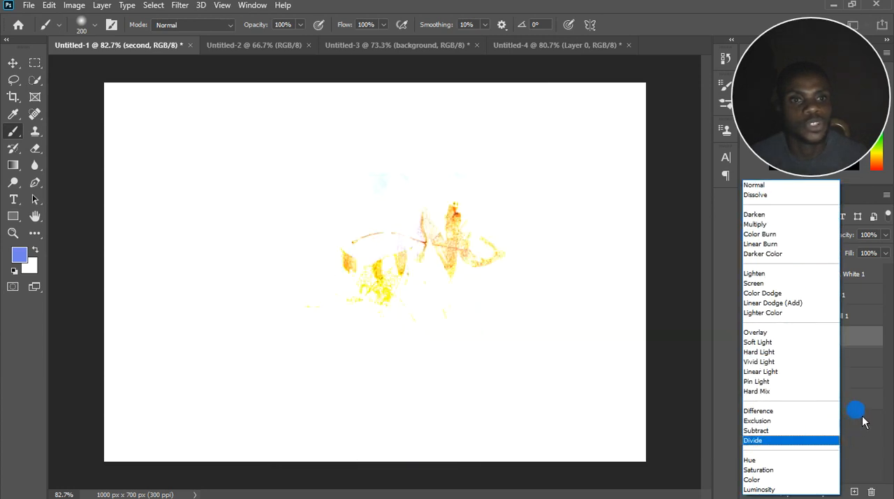
pyautogui.click(856, 409)
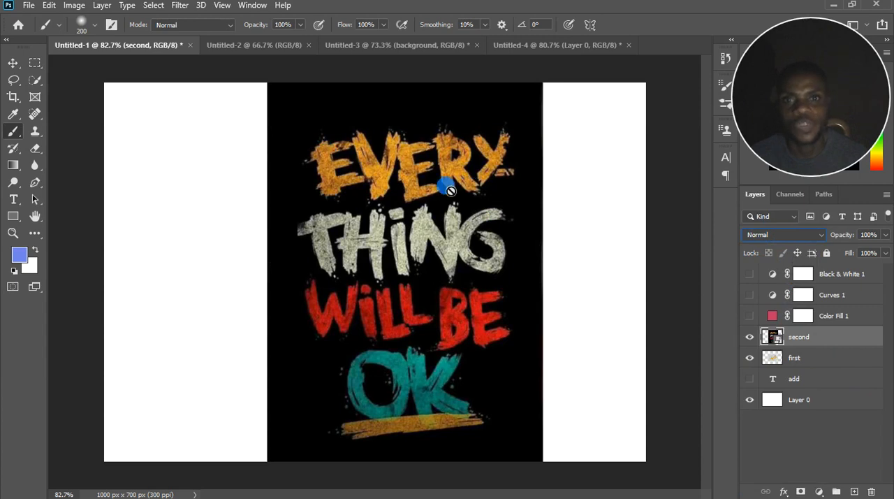
pyautogui.click(782, 235)
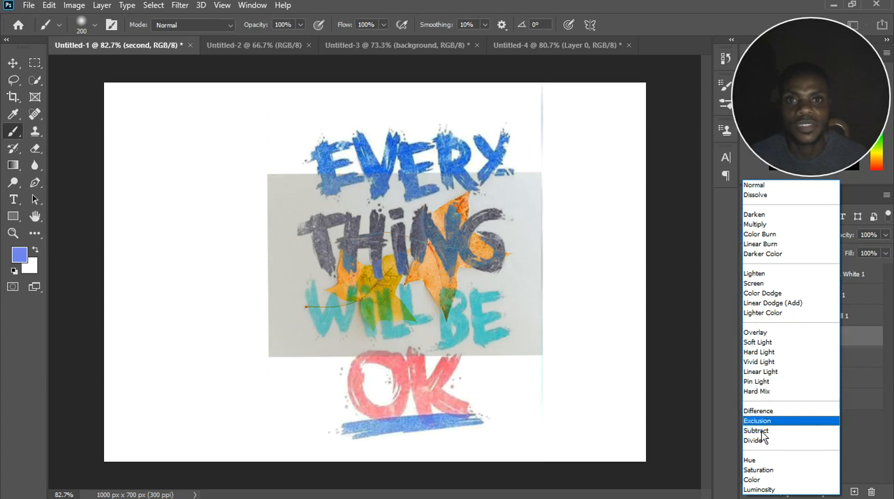
pyautogui.click(762, 421)
# Hide the "first" layer and move the "second" layer's artwork slightly up and to the left on the canvas.
pyautogui.click(751, 359)
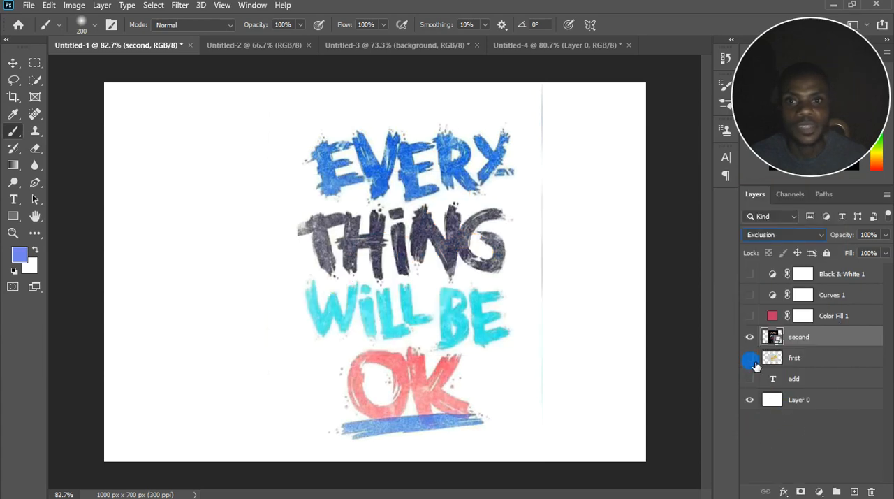
pyautogui.click(13, 64)
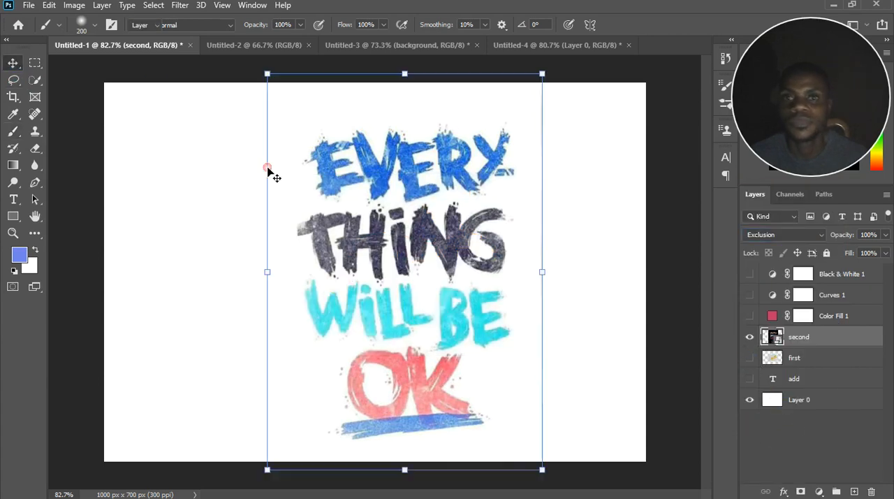
pyautogui.moveTo(422, 231); pyautogui.dragTo(405, 222)
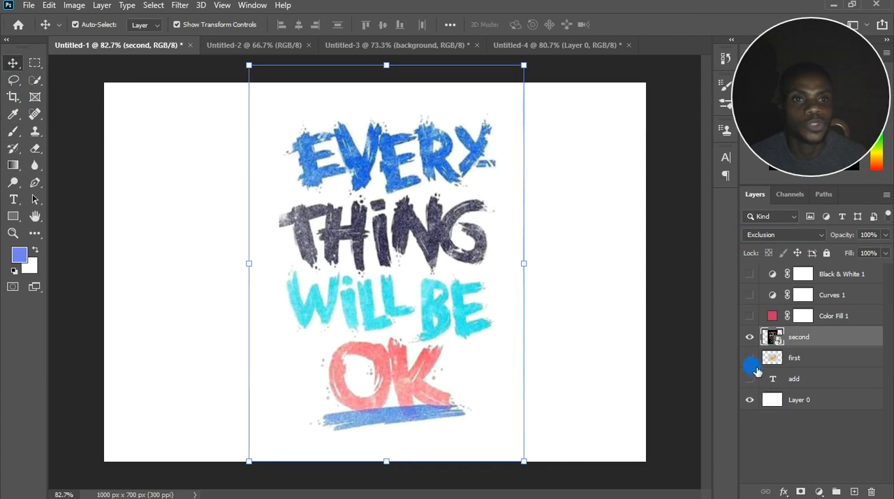
# Switch the white Layer 0 off and on to compare the Exclusion blend, and show the "first" layer again.
pyautogui.click(751, 400)
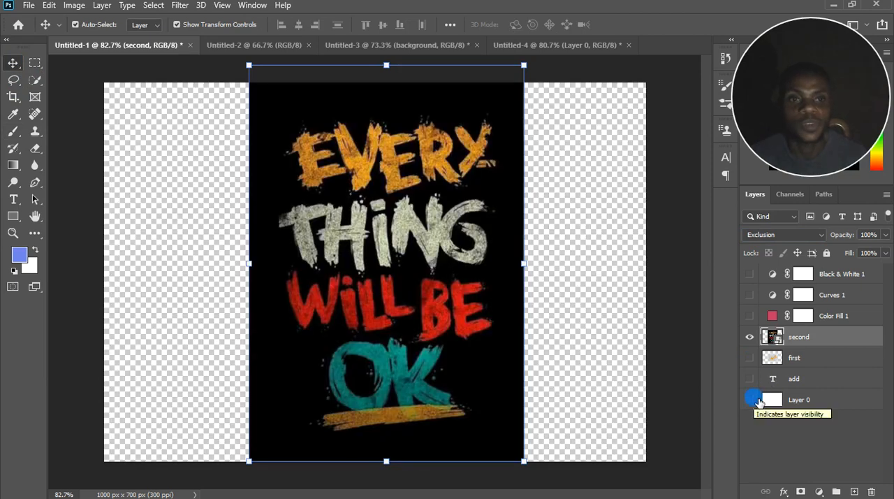
pyautogui.click(752, 399)
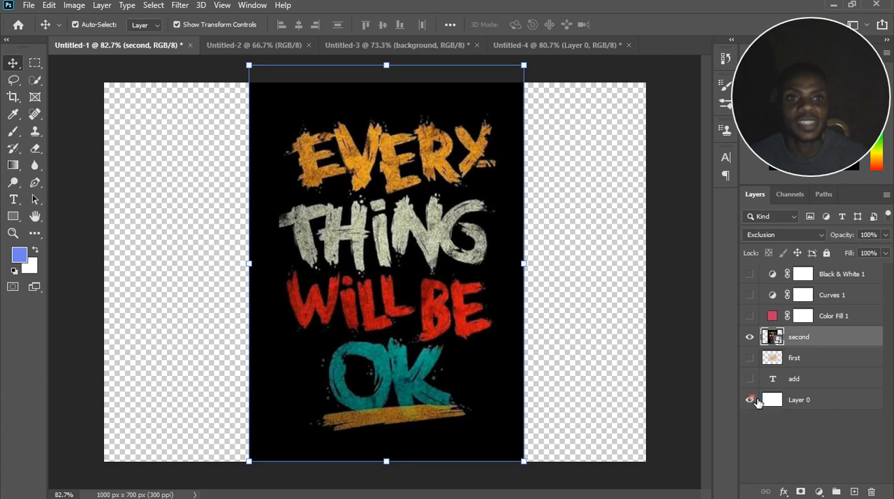
pyautogui.click(817, 341)
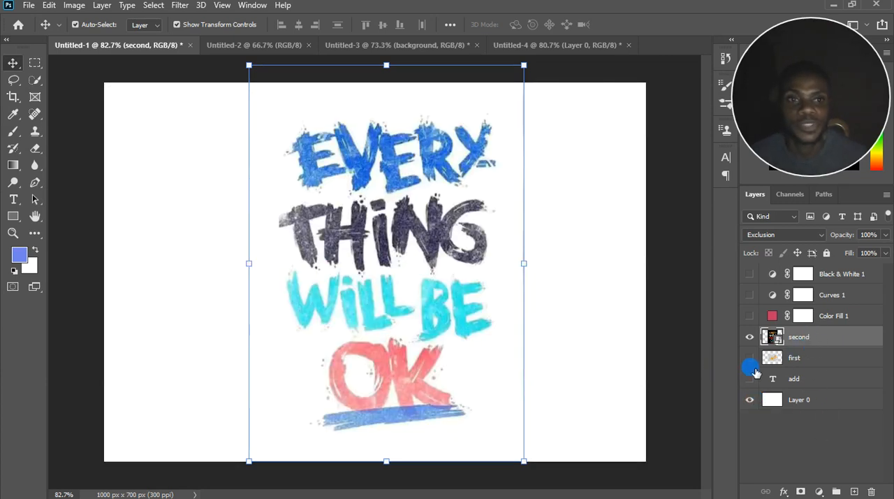
pyautogui.click(751, 358)
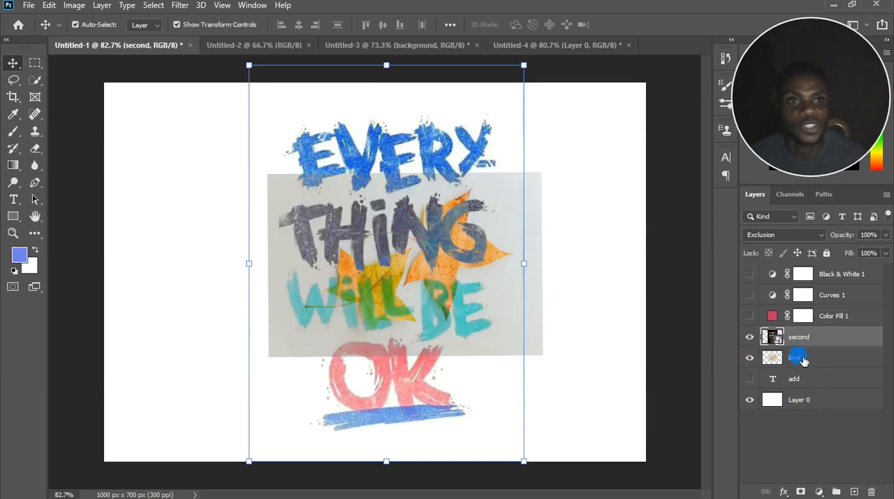
# Select the "first" layer and switch the "second" and "add" layers' visibility back and forth to compare the blend.
pyautogui.click(797, 359)
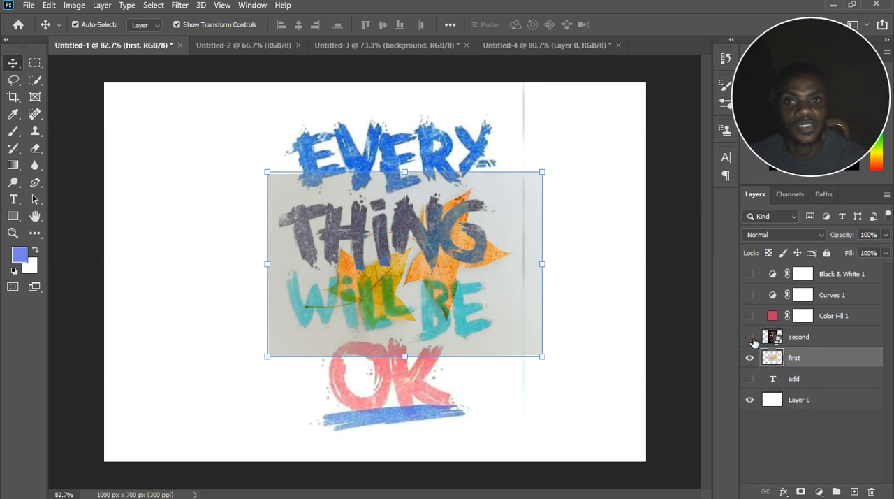
pyautogui.click(750, 337)
pyautogui.click(751, 337)
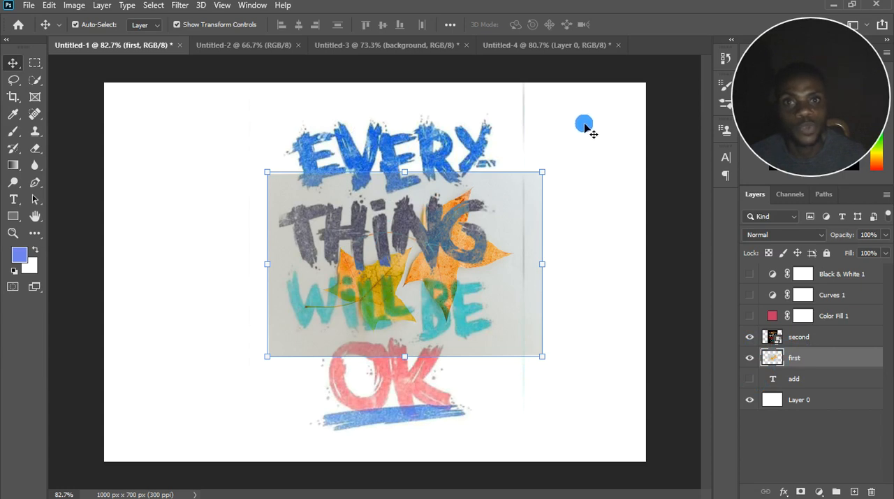
pyautogui.click(751, 380)
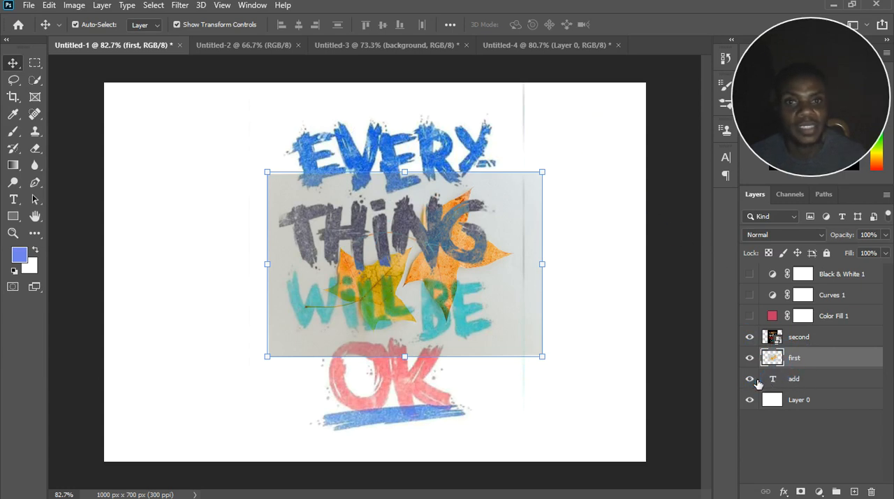
pyautogui.click(752, 379)
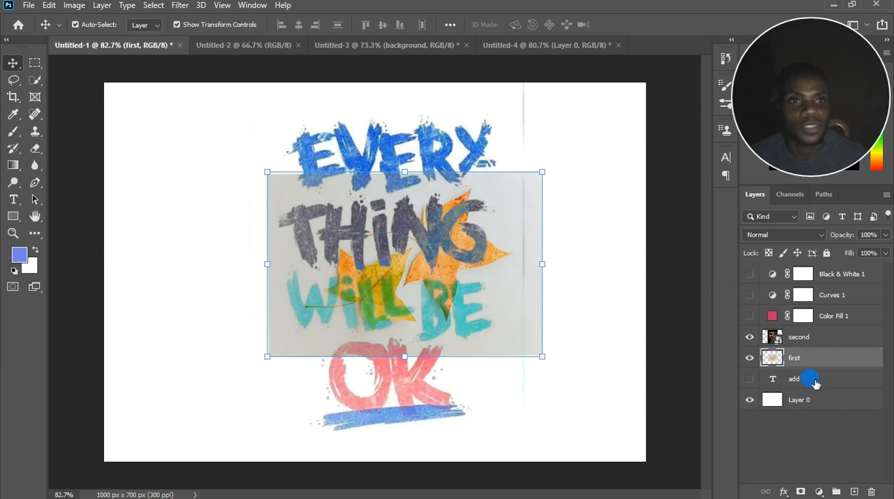
# Try clipping the "second" layer to the "first" layer, and release the clipping mask.
pyautogui.moveTo(768, 363); pyautogui.dragTo(796, 346)
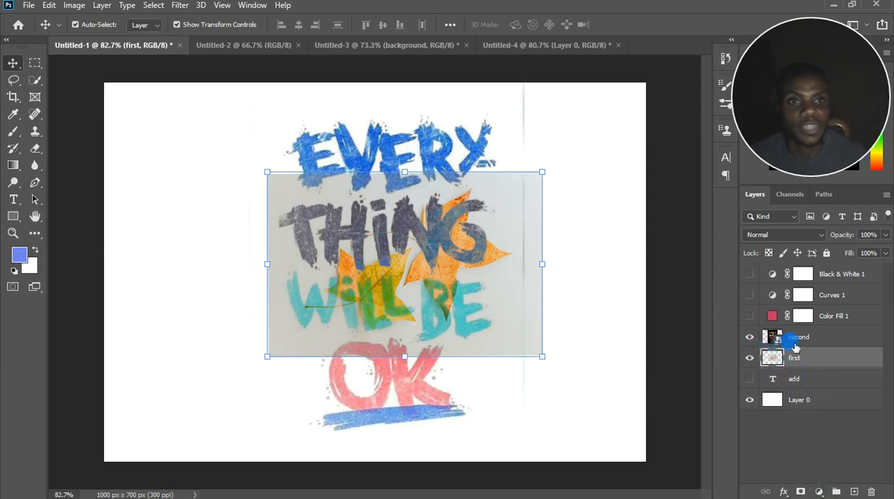
pyautogui.click(819, 346)
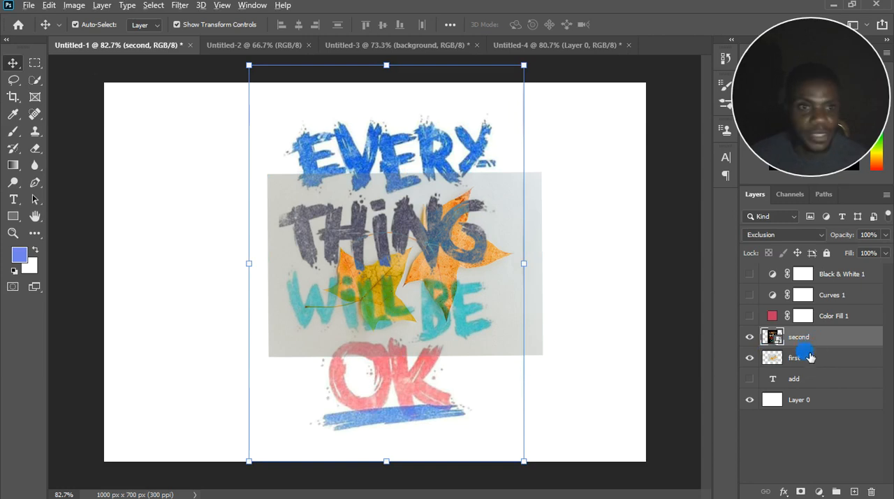
pyautogui.keyDown('alt'); pyautogui.click(810, 349); pyautogui.keyUp('alt')
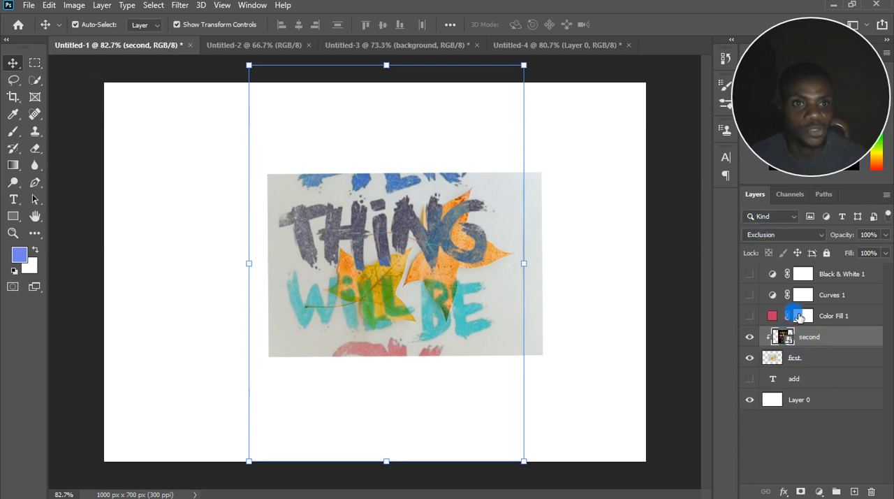
pyautogui.keyDown('alt'); pyautogui.click(813, 348); pyautogui.keyUp('alt')
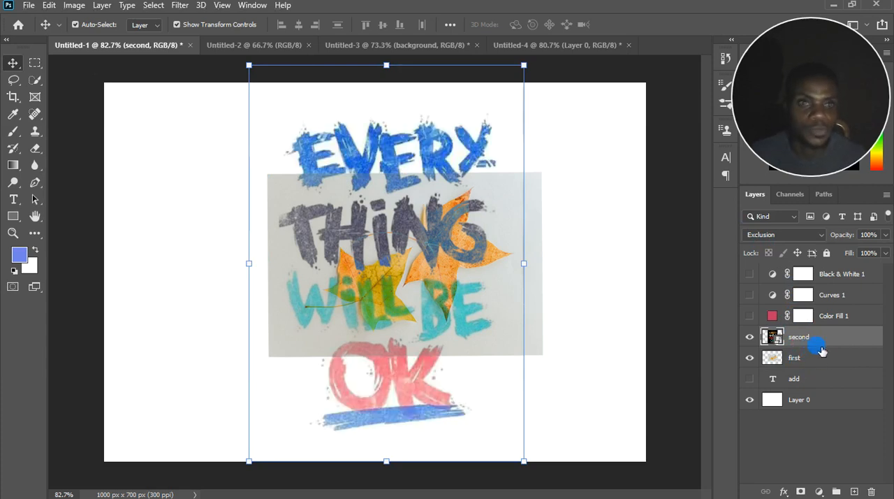
# Set the "second" layer's blend mode to Normal and preview the Hue blend mode without applying it.
pyautogui.click(760, 234)
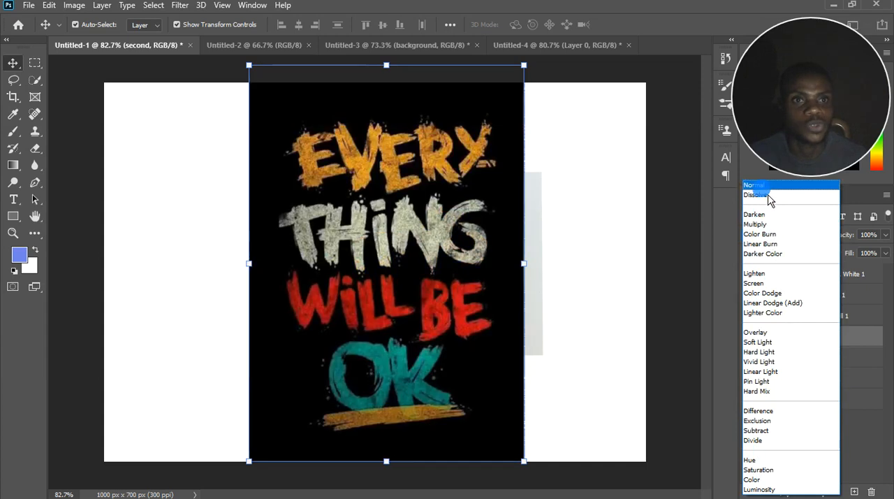
pyautogui.click(764, 187)
pyautogui.click(786, 237)
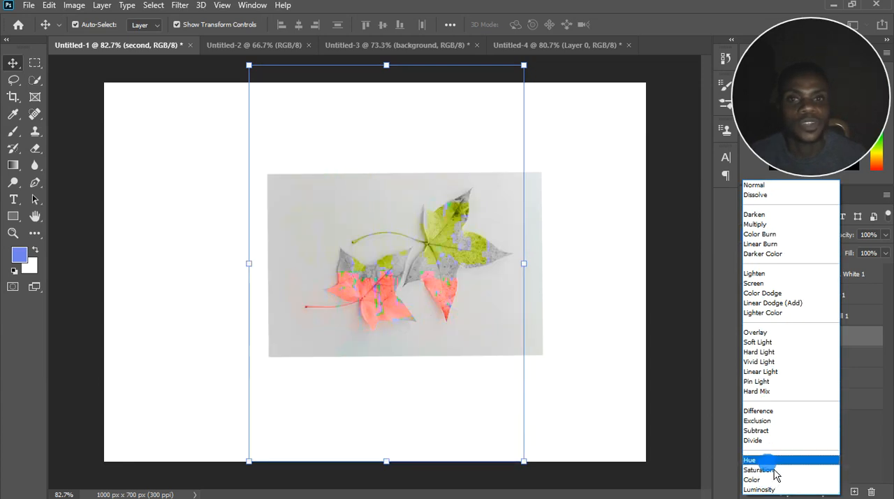
pyautogui.click(864, 455)
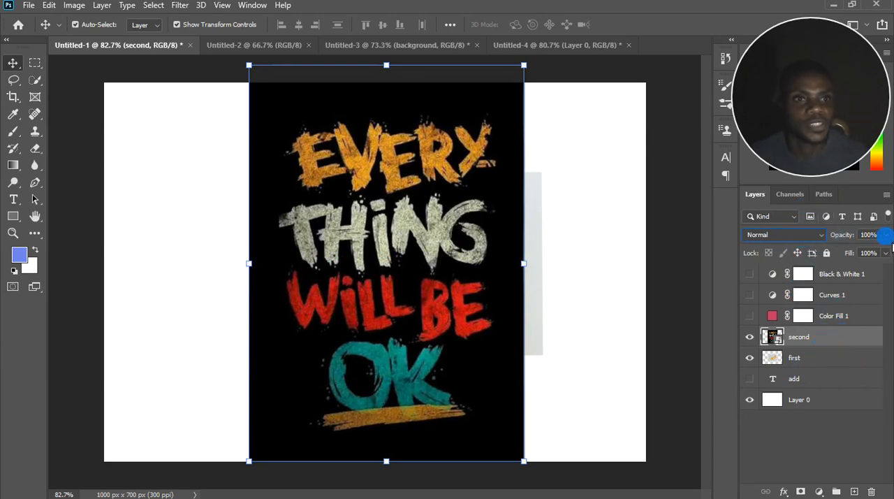
# Try the "second" layer's opacity at 47% and its fill slider, restore both to 100%, and preview the Saturation blend mode.
pyautogui.click(885, 235)
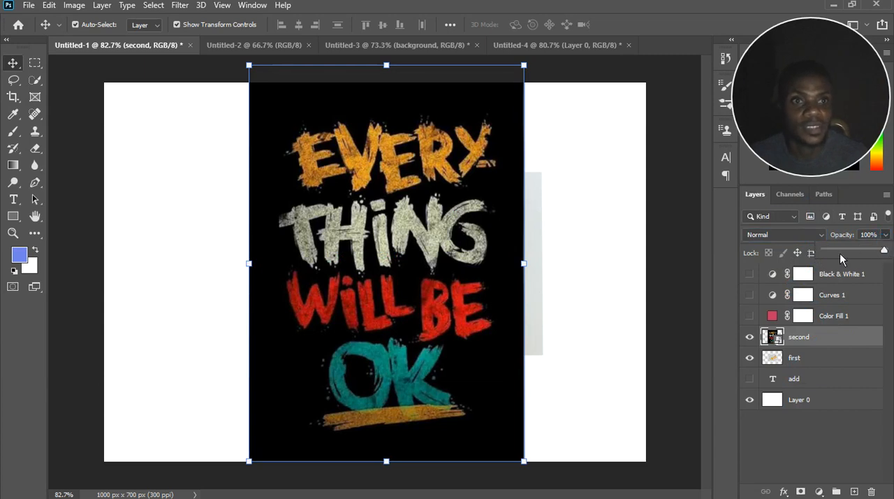
pyautogui.moveTo(884, 252)
pyautogui.mouseDown()
pyautogui.moveTo(830, 253)
pyautogui.moveTo(884, 251)
pyautogui.mouseUp()
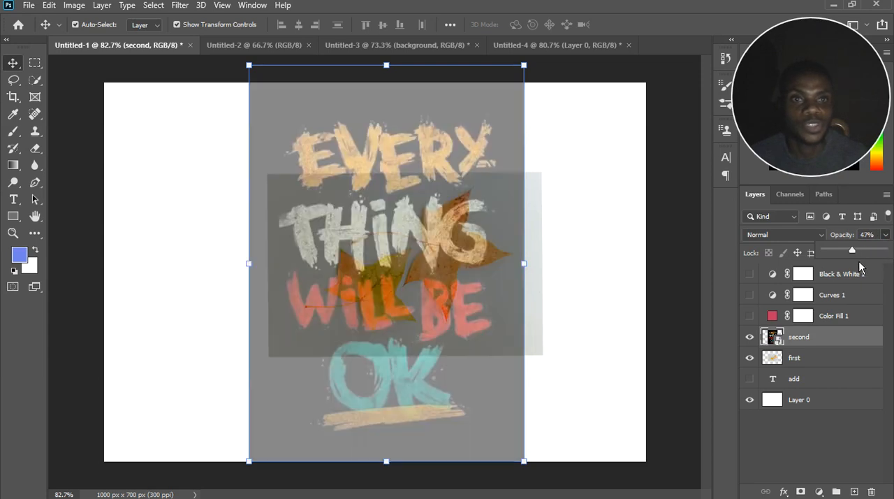
pyautogui.moveTo(881, 267); pyautogui.dragTo(891, 265)
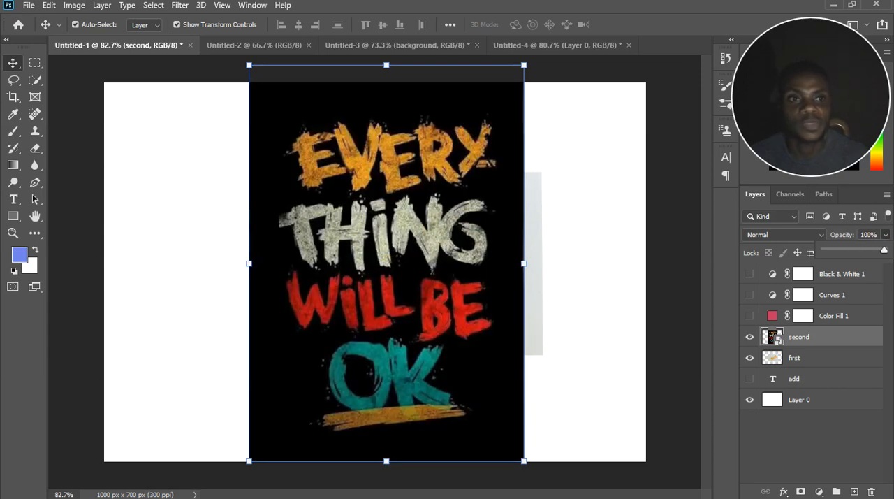
pyautogui.click(885, 252)
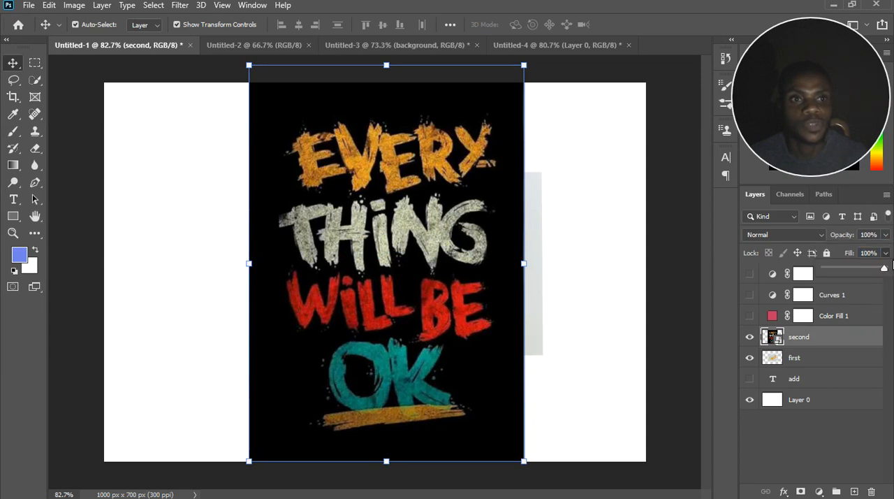
pyautogui.moveTo(889, 277)
pyautogui.mouseDown()
pyautogui.moveTo(845, 274)
pyautogui.moveTo(891, 268)
pyautogui.mouseUp()
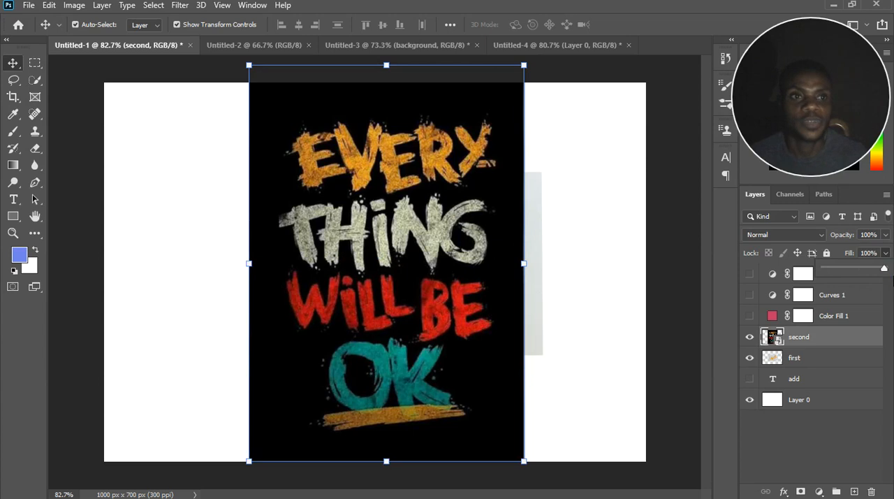
pyautogui.click(768, 233)
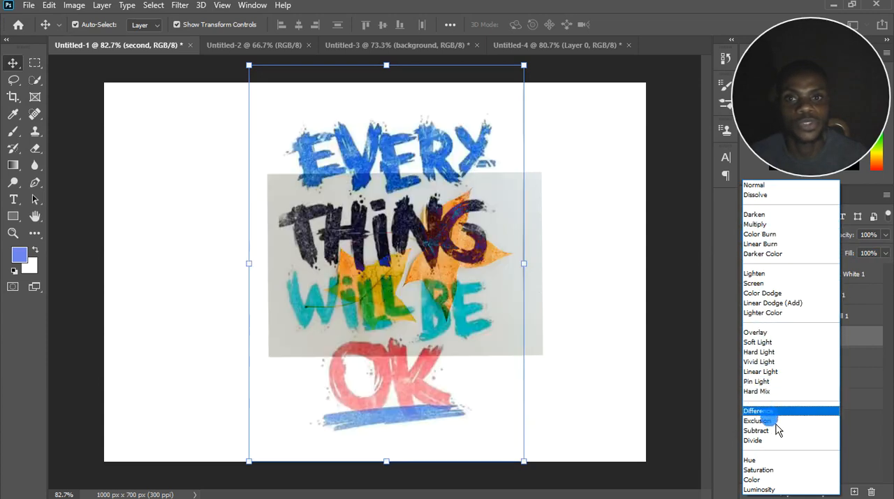
pyautogui.click(869, 444)
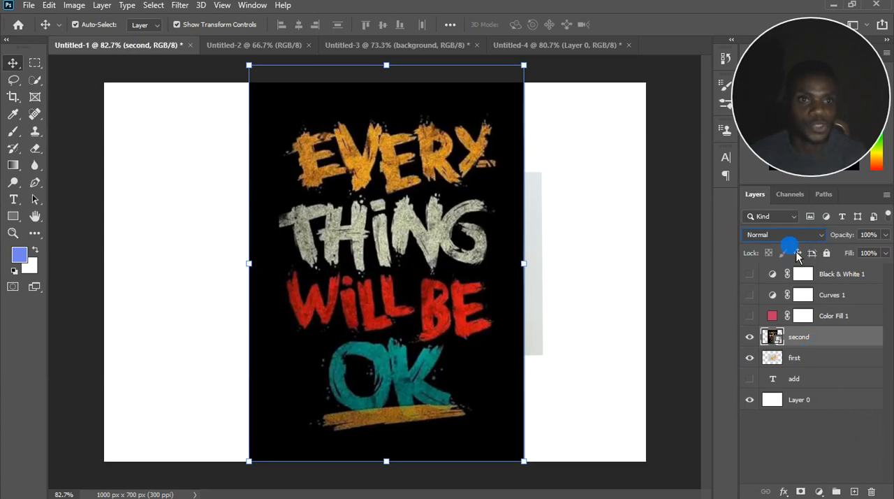
# Lock the "second" layer's position and test the lock by moving the artwork on the canvas slightly down and to the left.
pyautogui.click(869, 252)
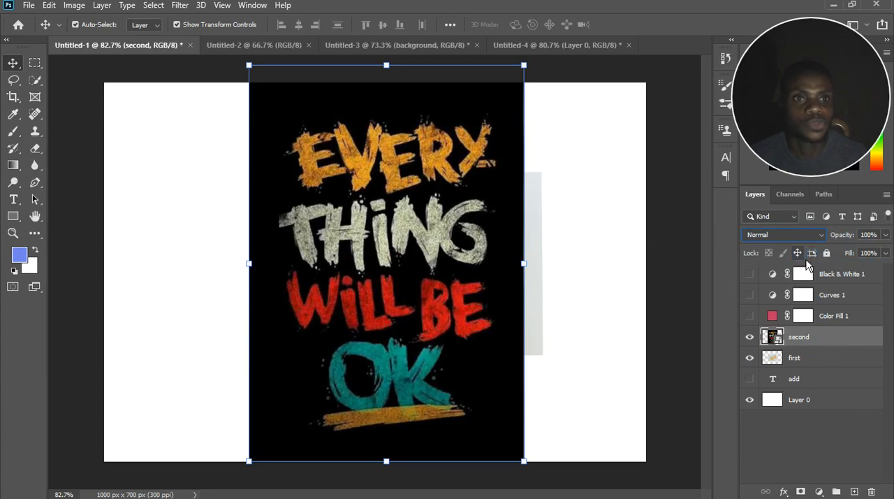
pyautogui.click(797, 252)
pyautogui.moveTo(429, 276)
pyautogui.mouseDown()
pyautogui.moveTo(559, 282)
pyautogui.moveTo(408, 263)
pyautogui.moveTo(497, 270)
pyautogui.moveTo(427, 262)
pyautogui.moveTo(391, 269)
pyautogui.moveTo(439, 274)
pyautogui.moveTo(419, 275)
pyautogui.mouseUp()
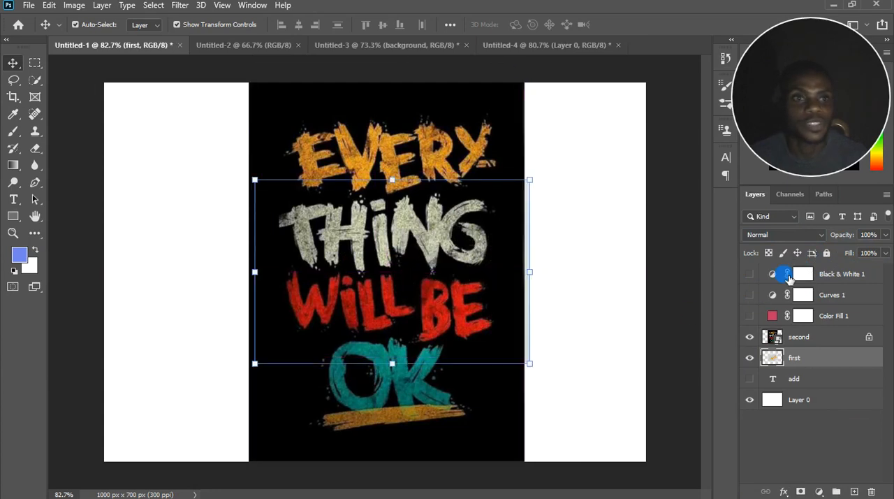
# Try fully locking the "first" and "second" layers, and release the locks on both.
pyautogui.click(827, 254)
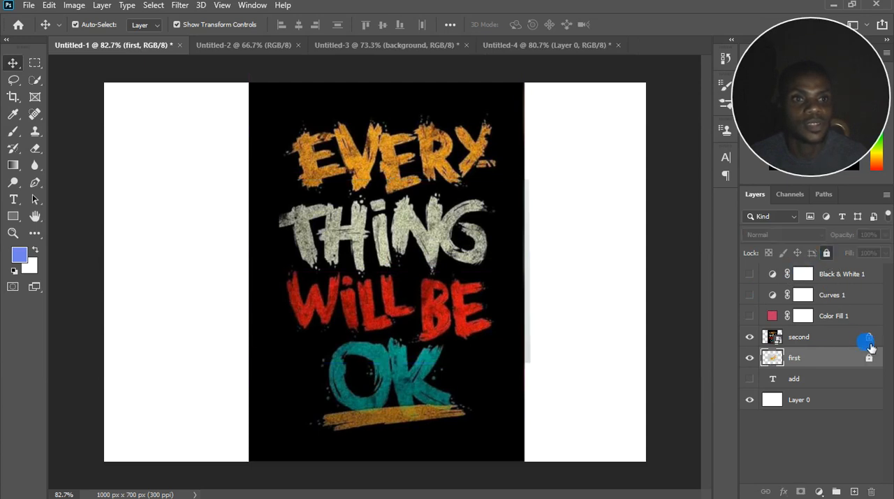
pyautogui.hotkey('alt', ']')
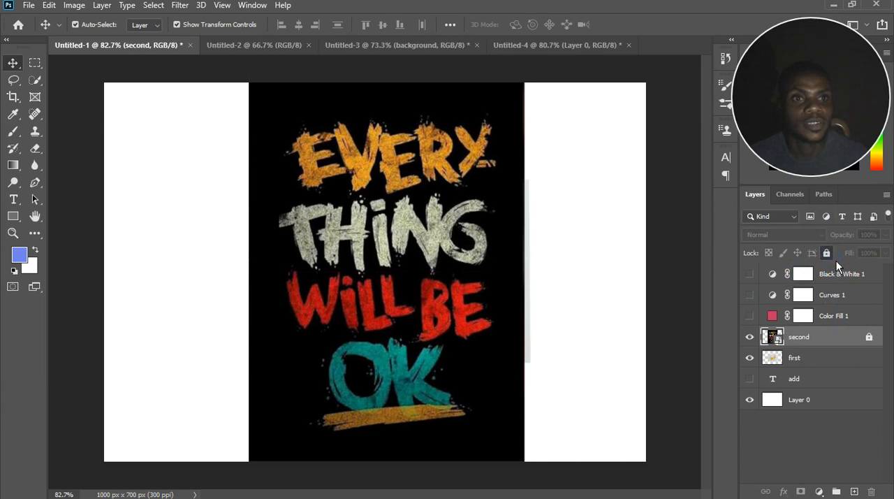
pyautogui.click(828, 254)
pyautogui.click(869, 338)
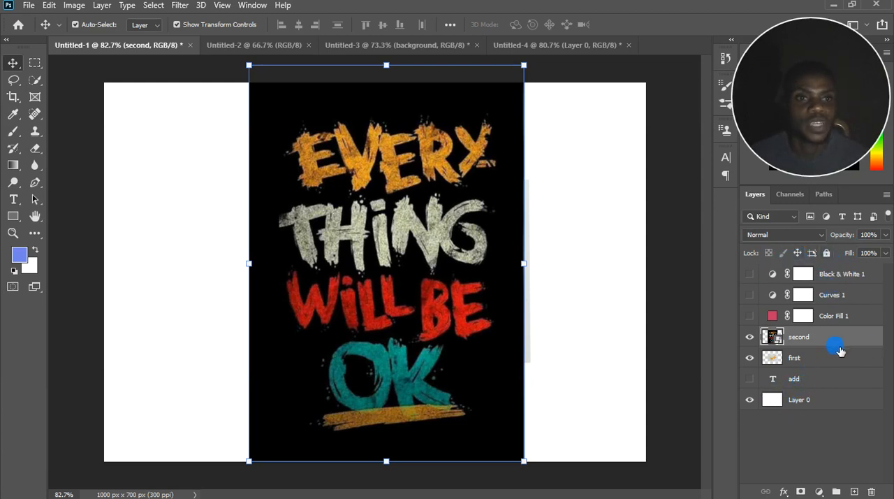
# Hide the "second" layer and Layer 0, show the "add" text layer, and move the leaf photo slightly up and to the right.
pyautogui.click(752, 338)
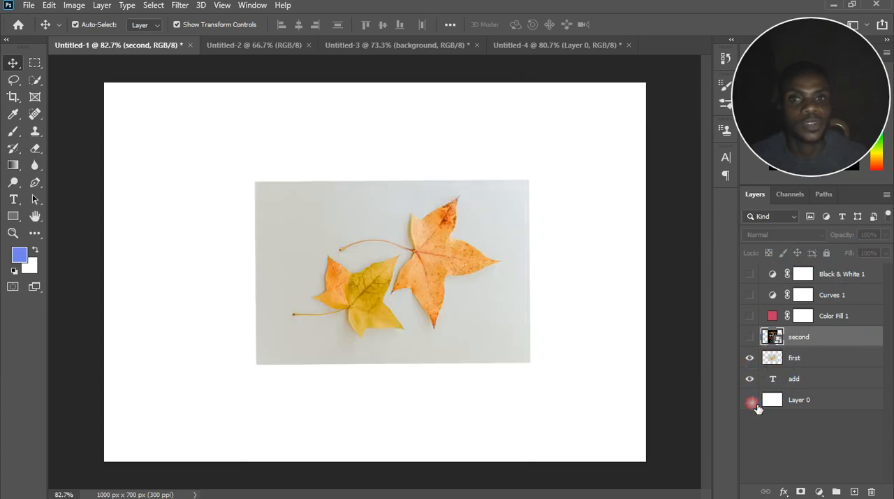
pyautogui.click(750, 401)
pyautogui.moveTo(454, 264)
pyautogui.mouseDown()
pyautogui.moveTo(457, 168)
pyautogui.moveTo(440, 319)
pyautogui.moveTo(458, 320)
pyautogui.moveTo(469, 256)
pyautogui.mouseUp()
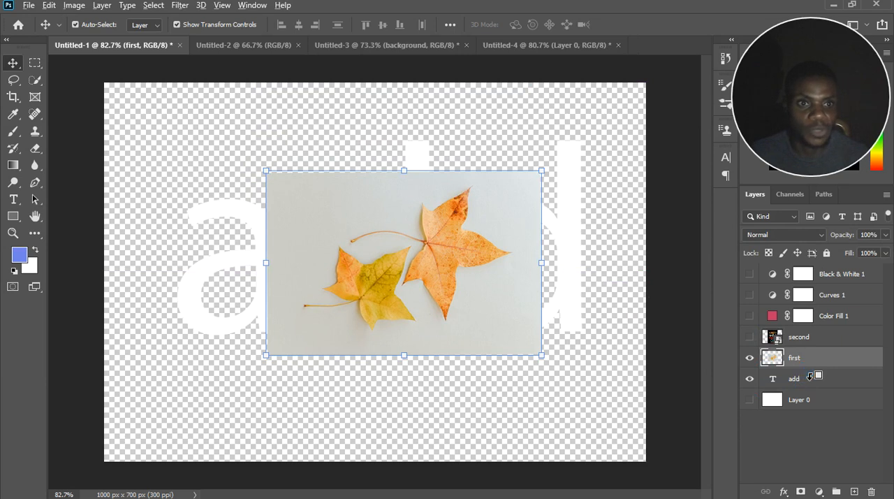
# Clip the "first" layer to the "add" text, move the photo slightly up, and switch its visibility off and on to compare.
pyautogui.keyDown('alt'); pyautogui.click(808, 369); pyautogui.keyUp('alt')
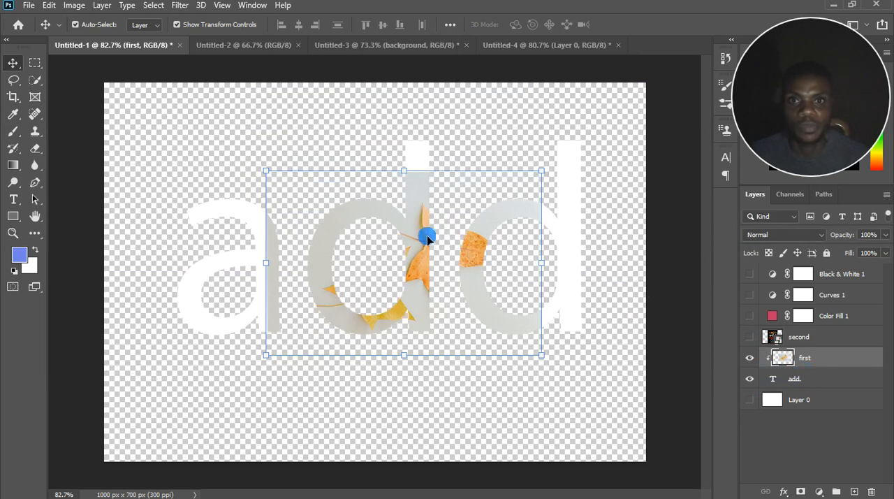
pyautogui.moveTo(429, 239)
pyautogui.mouseDown()
pyautogui.moveTo(286, 240)
pyautogui.moveTo(508, 249)
pyautogui.moveTo(408, 243)
pyautogui.moveTo(364, 292)
pyautogui.moveTo(475, 245)
pyautogui.moveTo(352, 233)
pyautogui.moveTo(507, 239)
pyautogui.moveTo(485, 252)
pyautogui.moveTo(425, 230)
pyautogui.mouseUp()
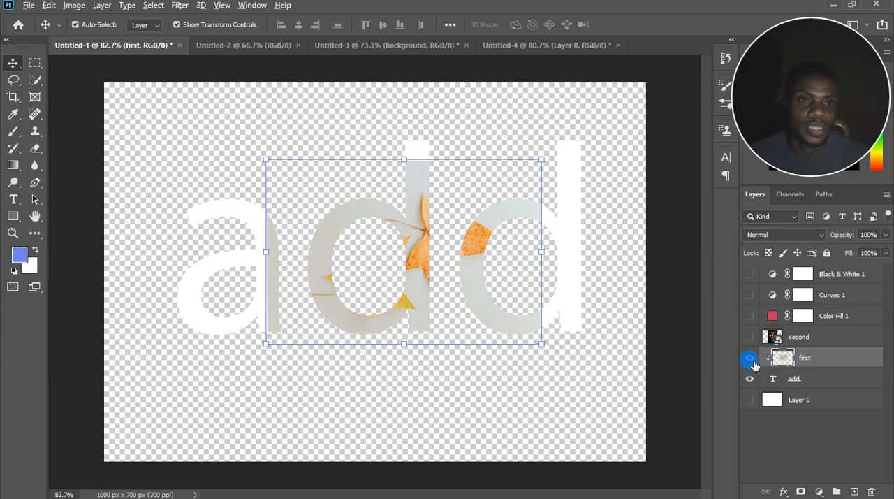
pyautogui.click(749, 358)
pyautogui.click(750, 359)
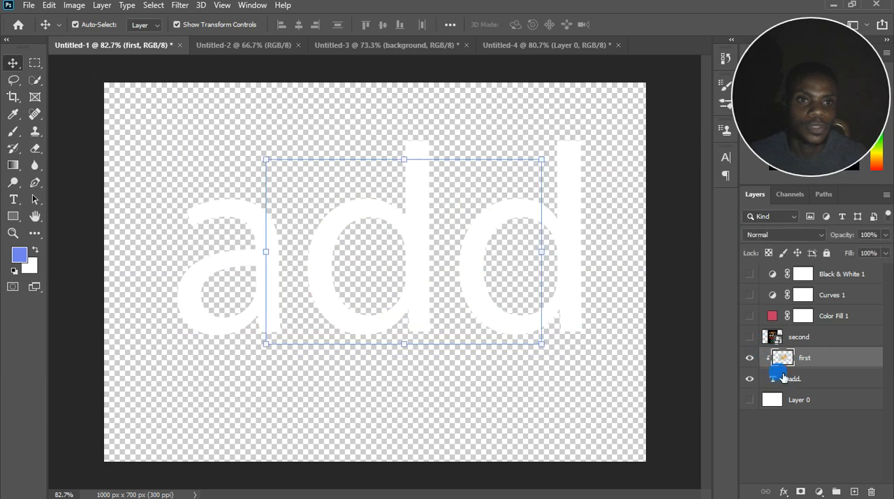
# Release the "first" layer from the "add" text and show the Create Clipping Mask command without applying it.
pyautogui.keyDown('alt'); pyautogui.click(771, 368); pyautogui.keyUp('alt')
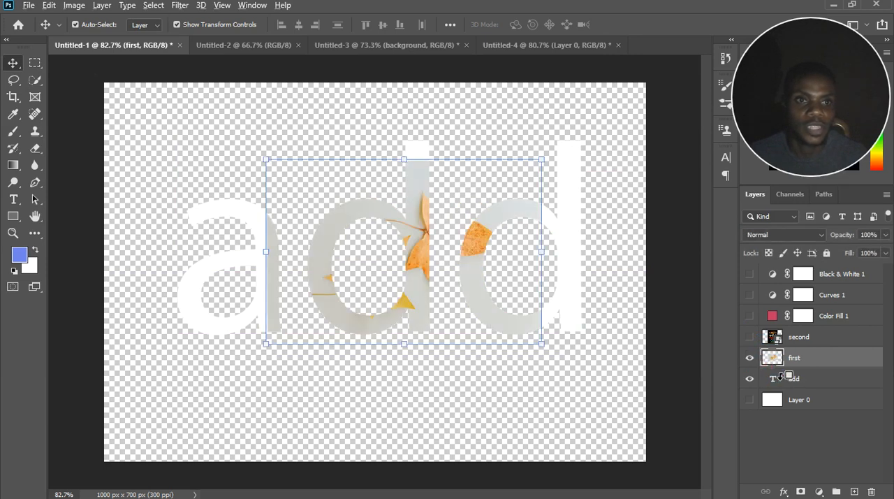
pyautogui.rightClick(817, 363)
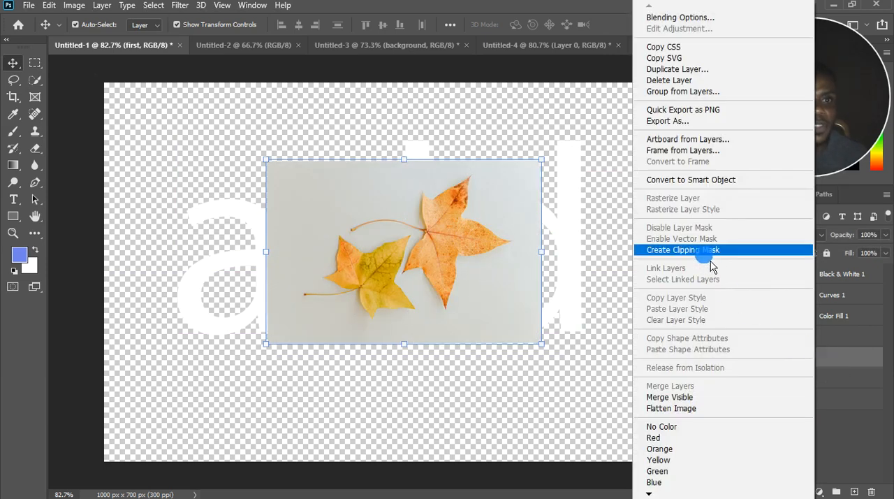
pyautogui.click(863, 363)
# Add a Gradient Map adjustment layer above the "first" layer using the Blue_12 preset from the Blues gradients.
pyautogui.click(820, 491)
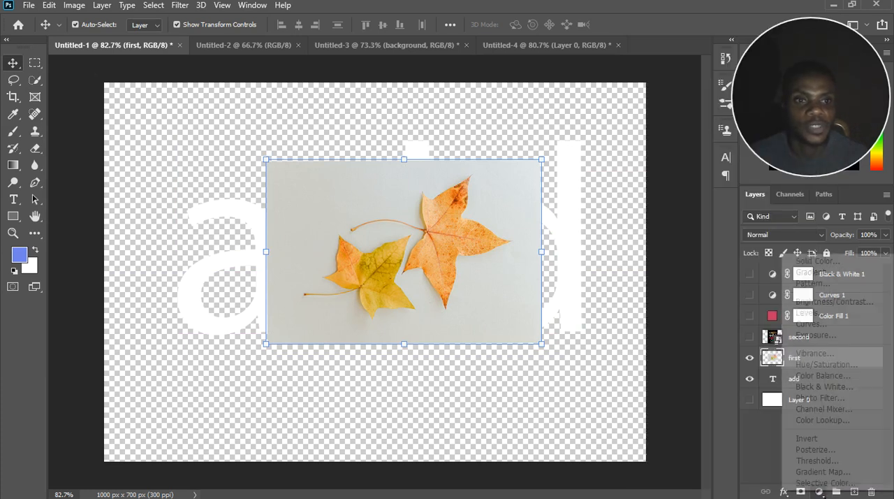
pyautogui.click(821, 471)
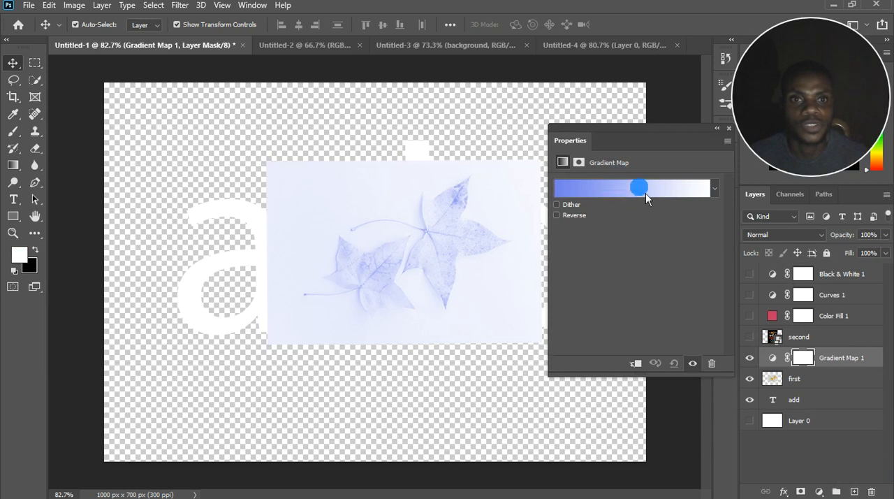
pyautogui.click(606, 196)
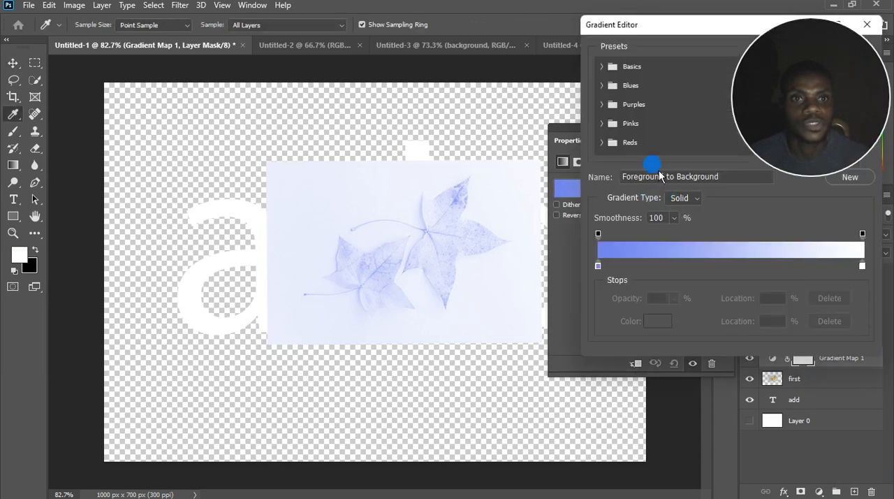
pyautogui.click(627, 72)
pyautogui.click(610, 70)
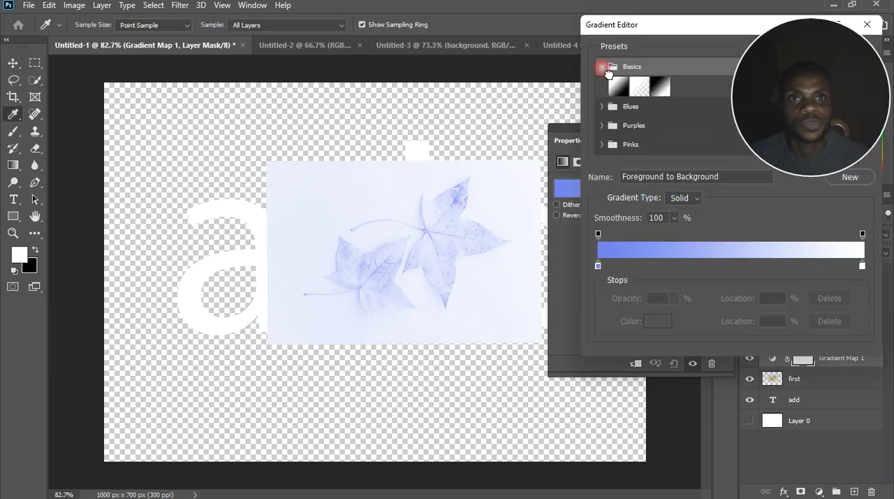
pyautogui.click(607, 108)
pyautogui.click(673, 148)
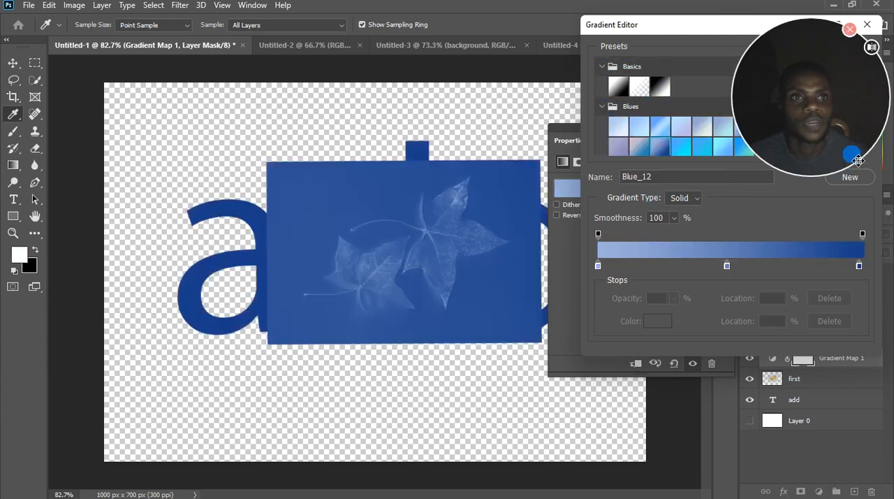
pyautogui.moveTo(689, 21); pyautogui.dragTo(441, 60)
pyautogui.click(597, 97)
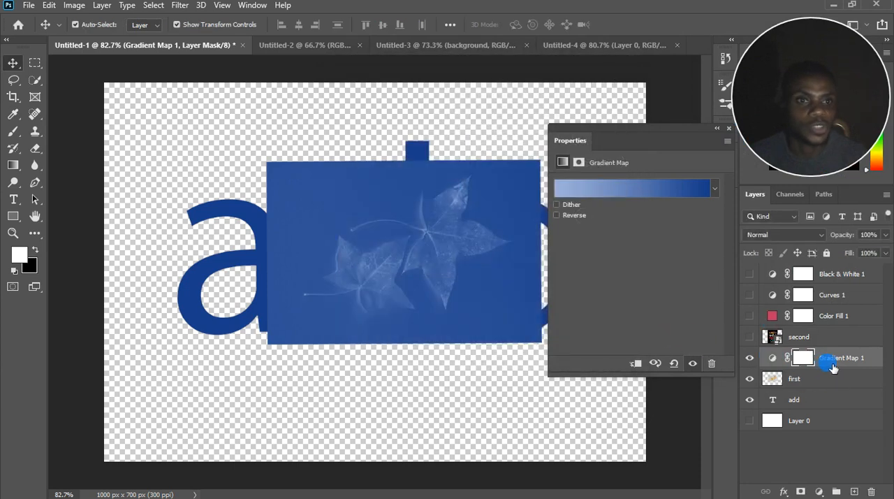
pyautogui.click(729, 128)
# Show the "second" layer and move its artwork to the left so the gradient-mapped layers beneath are uncovered.
pyautogui.click(750, 338)
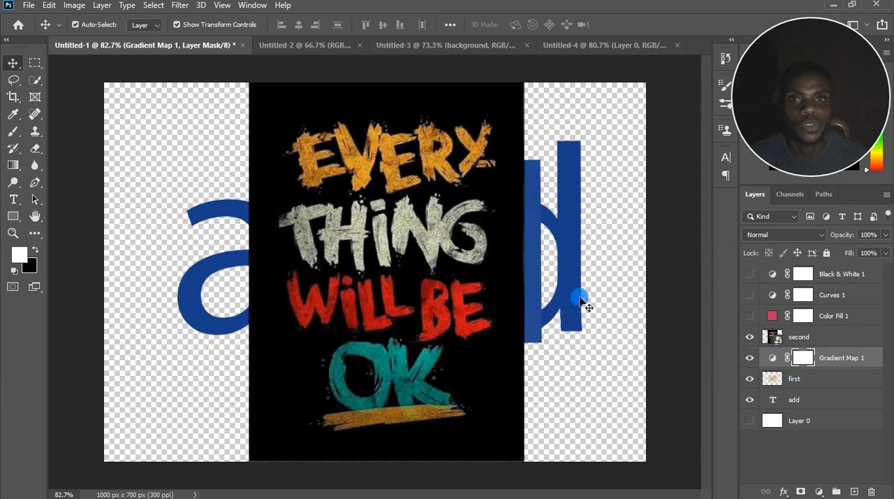
pyautogui.moveTo(328, 179); pyautogui.dragTo(206, 189)
pyautogui.click(781, 339)
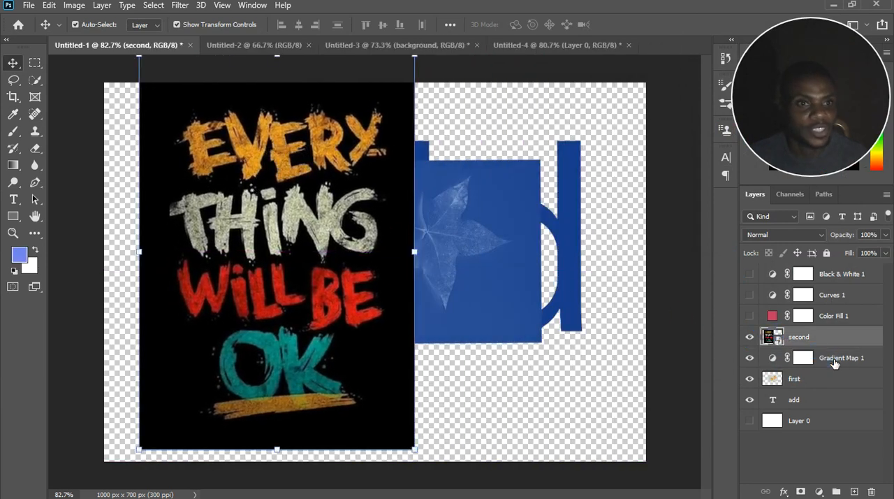
# Switch the white Layer 0 on and off to check which layers the gradient map affects, and select the Gradient Map 1 layer.
pyautogui.click(830, 357)
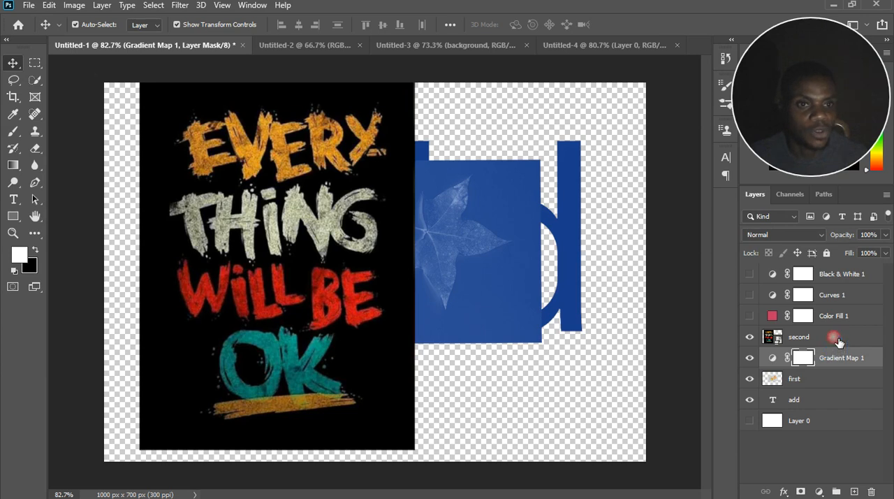
pyautogui.click(835, 338)
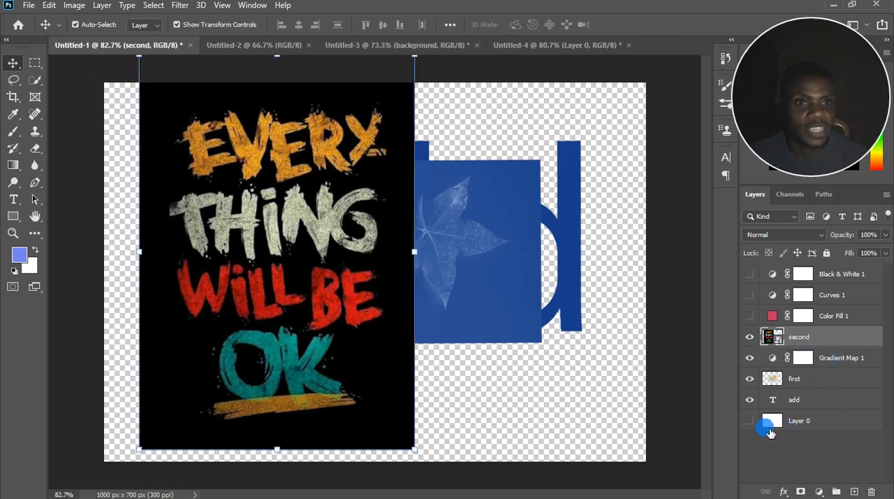
pyautogui.click(752, 422)
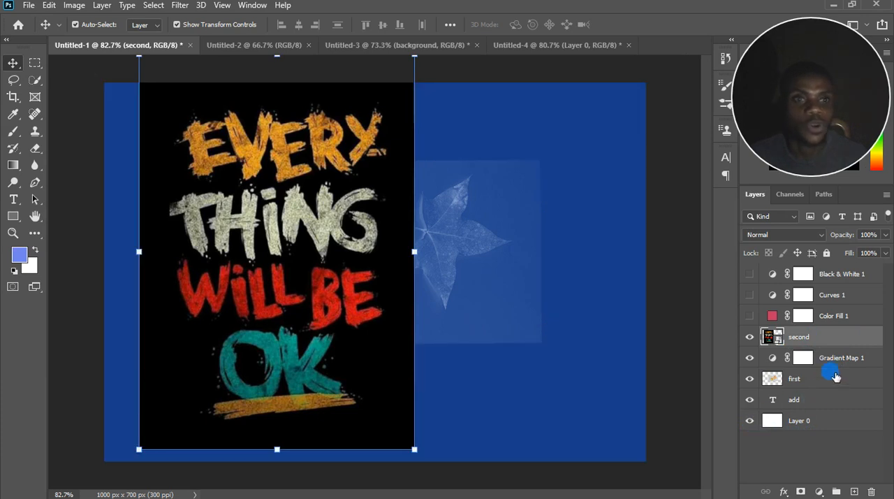
pyautogui.click(752, 421)
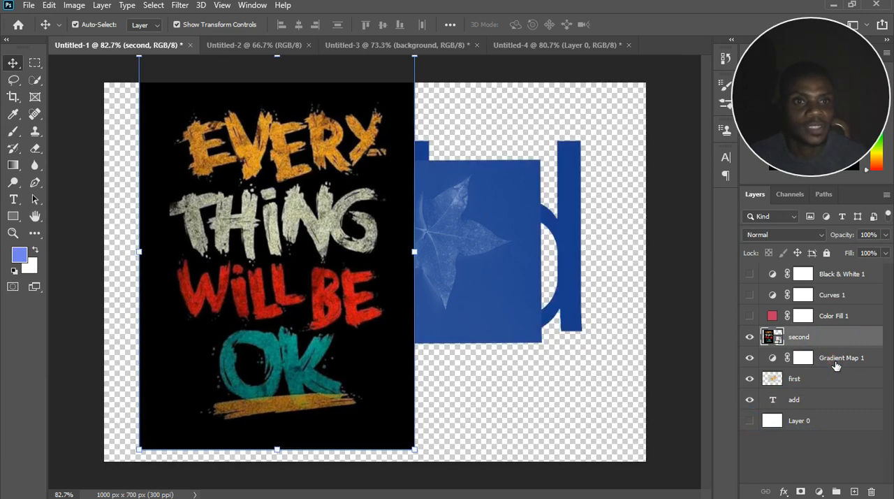
pyautogui.click(836, 364)
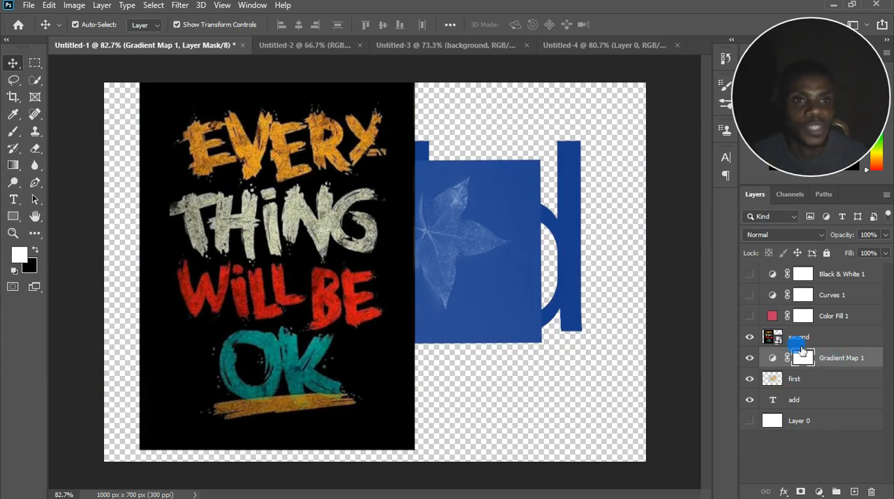
# Move the "second" artwork back toward the middle of the canvas and hide its layer.
pyautogui.moveTo(375, 282); pyautogui.dragTo(472, 283)
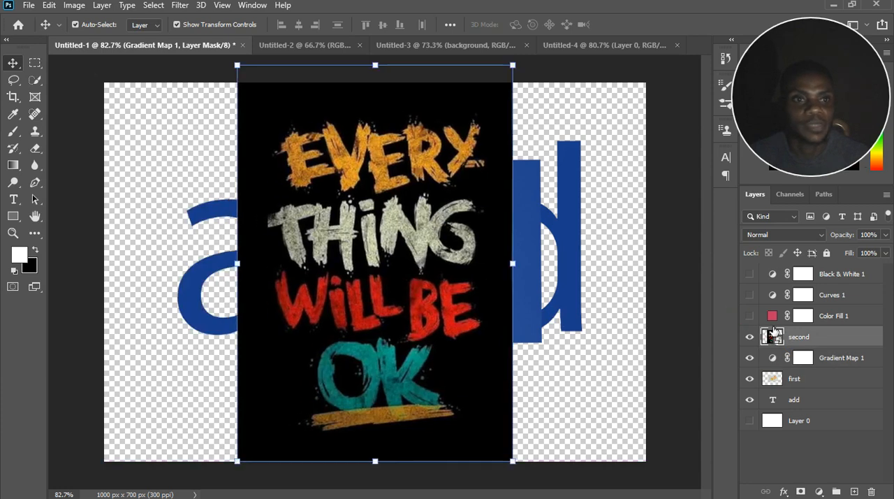
pyautogui.click(773, 334)
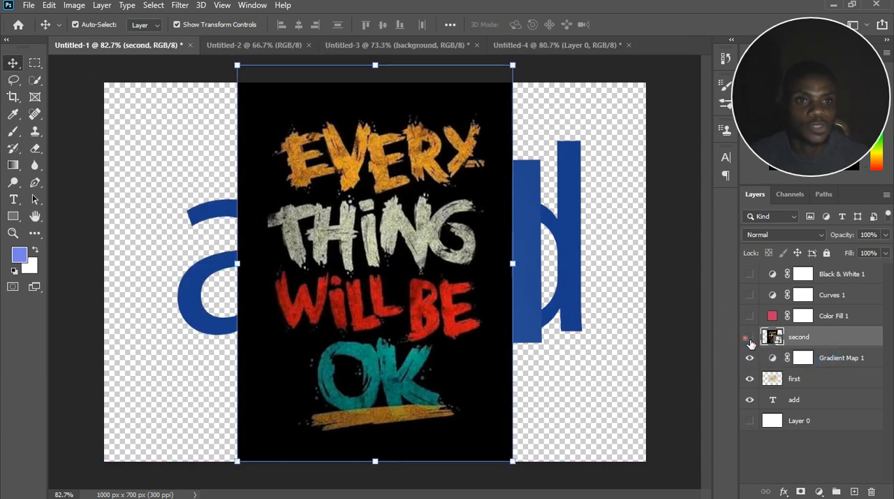
pyautogui.click(750, 338)
# Hide the Gradient Map 1 layer to view the original colors of the text and leaf photo.
pyautogui.click(847, 360)
pyautogui.click(786, 360)
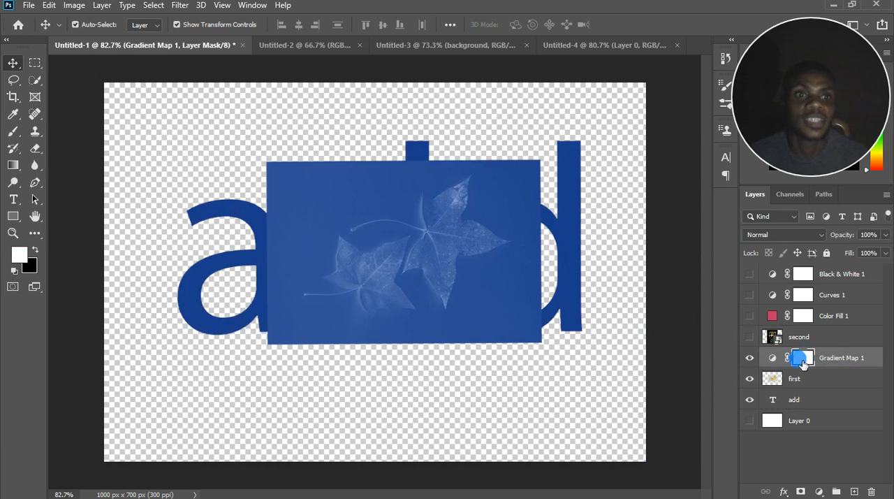
pyautogui.click(841, 359)
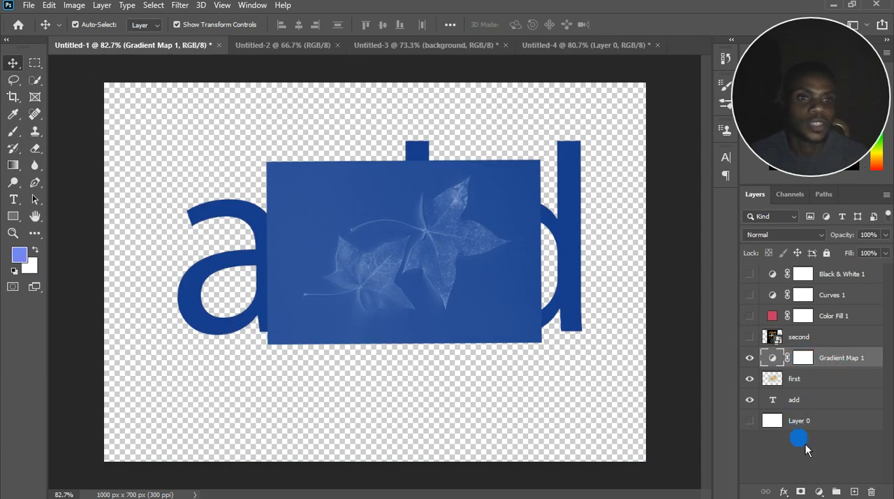
pyautogui.click(751, 359)
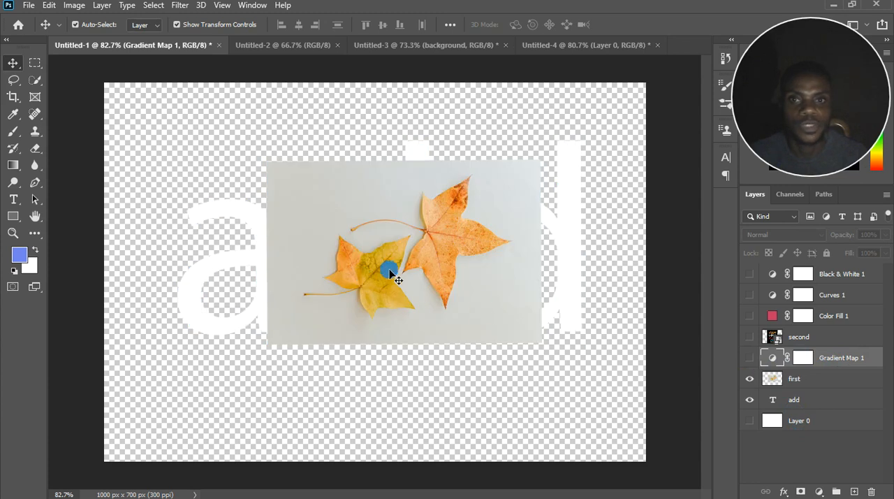
# Clip the "first" layer to the "add" text and, with Gradient Map 1 shown again, shift the leaf photo slightly left.
pyautogui.moveTo(809, 382); pyautogui.dragTo(817, 398)
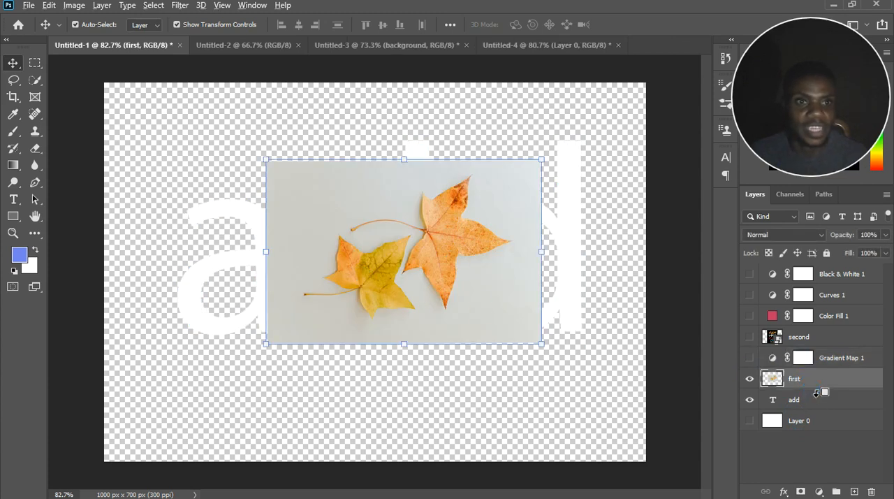
pyautogui.keyDown('alt'); pyautogui.click(818, 393); pyautogui.keyUp('alt')
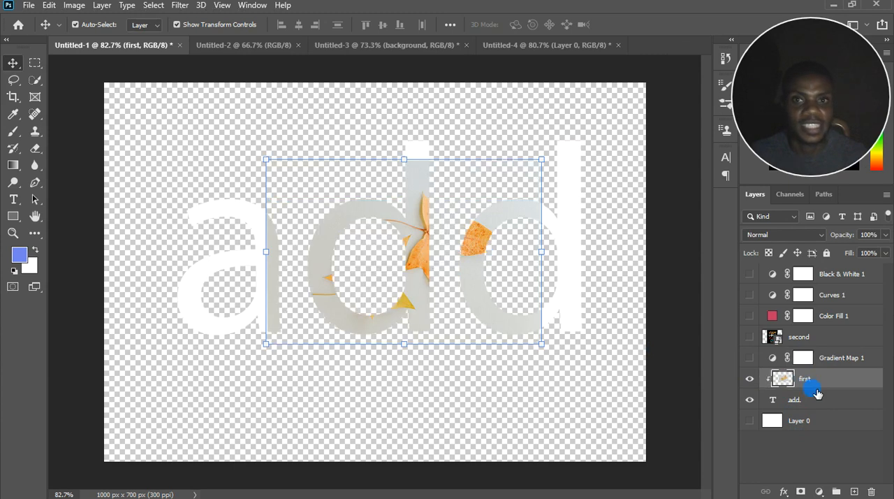
pyautogui.click(750, 357)
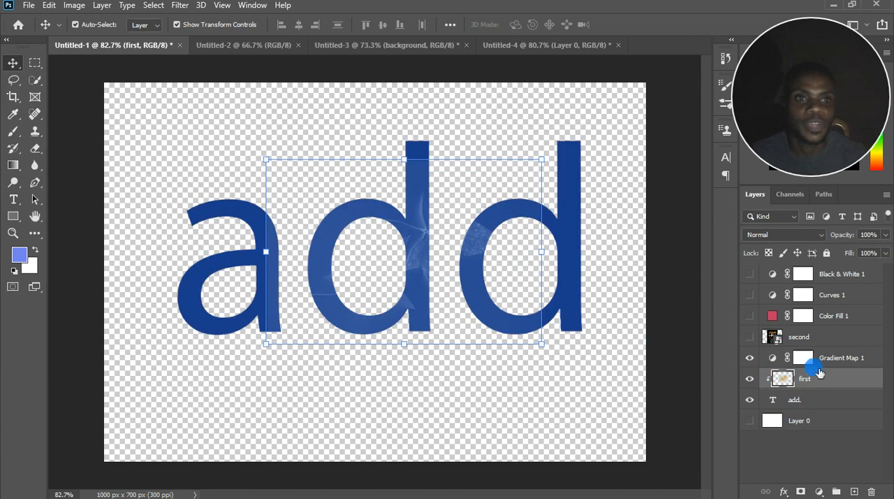
pyautogui.moveTo(421, 248); pyautogui.dragTo(387, 251)
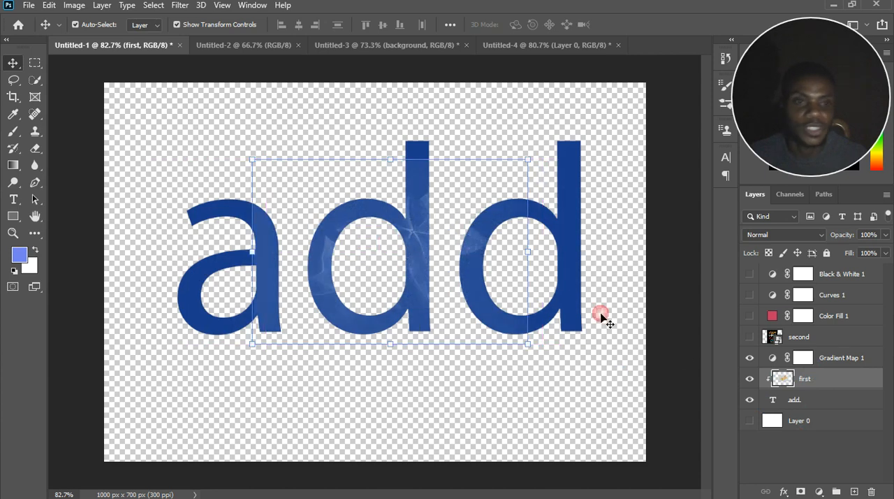
# With Layer 0 shown, release the "first" layer from the "add" text and clip Gradient Map 1 to the "first" layer only.
pyautogui.keyDown('alt'); pyautogui.click(821, 371); pyautogui.keyUp('alt')
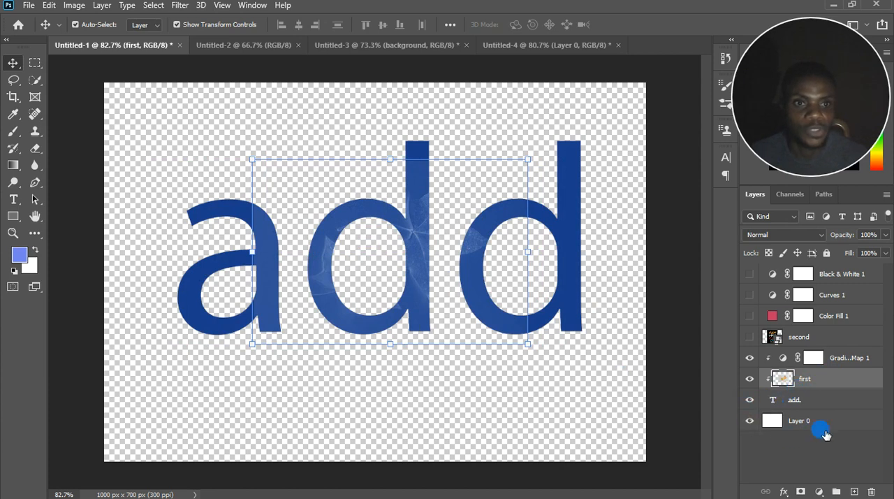
pyautogui.keyDown('alt'); pyautogui.click(810, 389); pyautogui.keyUp('alt')
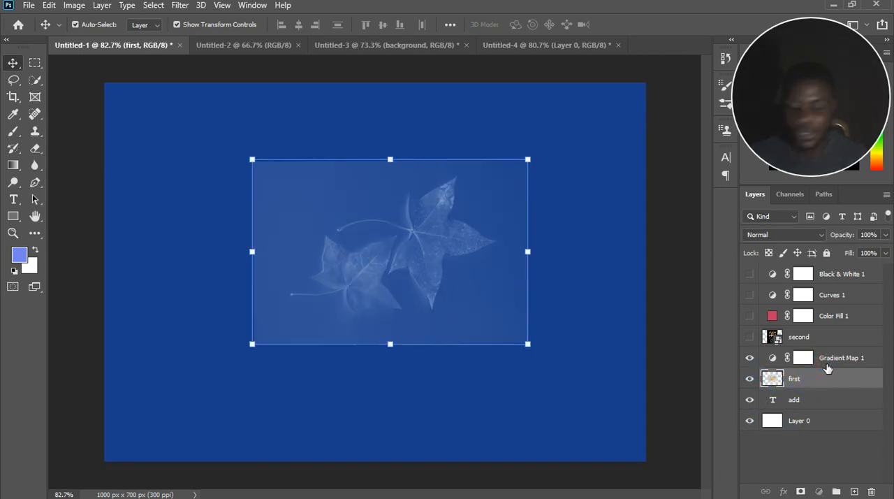
pyautogui.click(827, 368)
pyautogui.keyDown('alt'); pyautogui.click(829, 376); pyautogui.keyUp('alt')
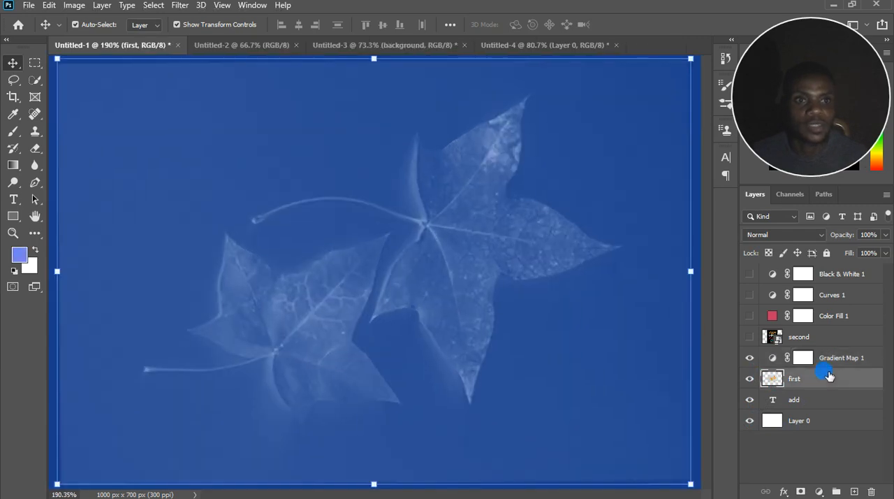
pyautogui.click(827, 366)
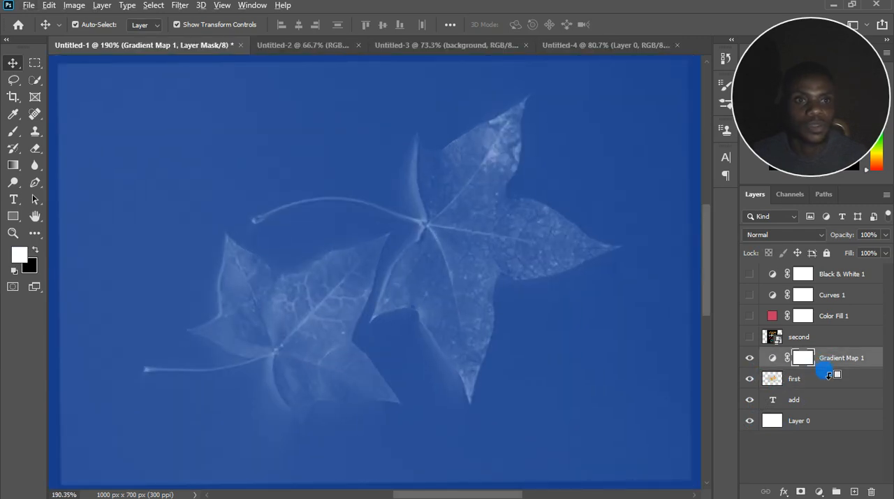
pyautogui.hotkey('ctrl', 'alt', 'g')
pyautogui.scroll(-6, 506, 313)
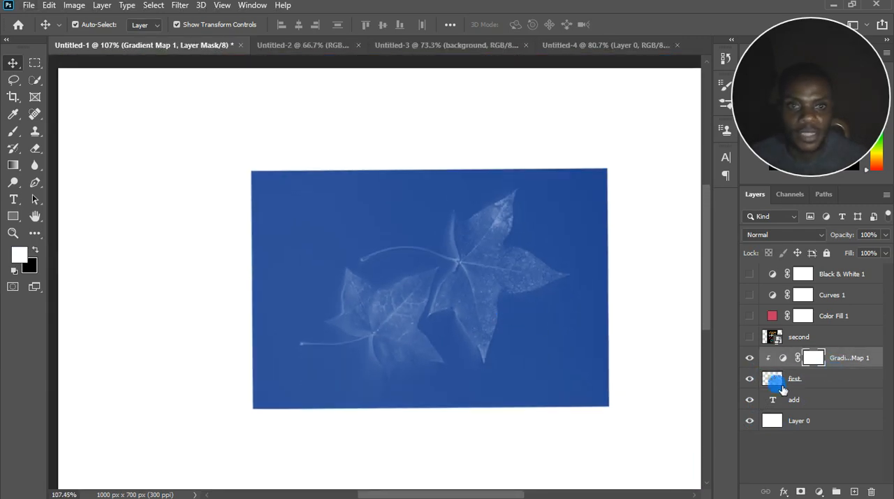
# Move the "add" text layer above Gradient Map 1 and scale it to about 60% so it fits over the leaf photo.
pyautogui.moveTo(808, 396); pyautogui.dragTo(814, 349)
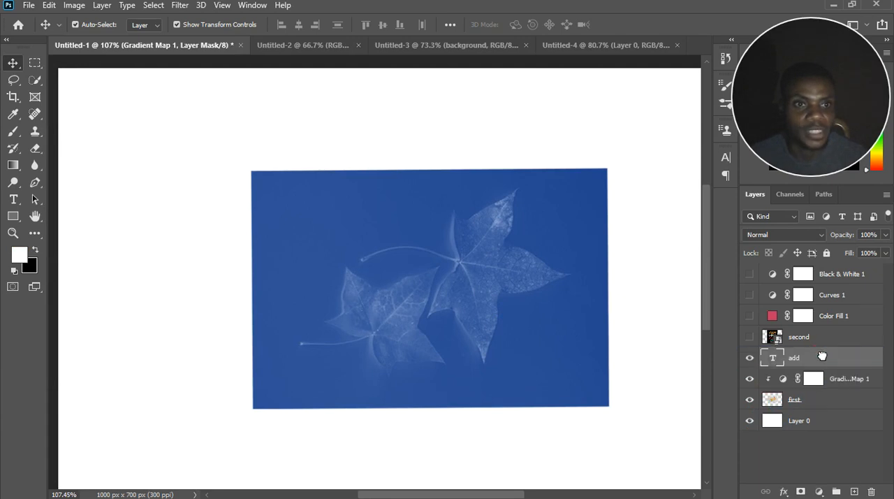
pyautogui.scroll(-2, 529, 320)
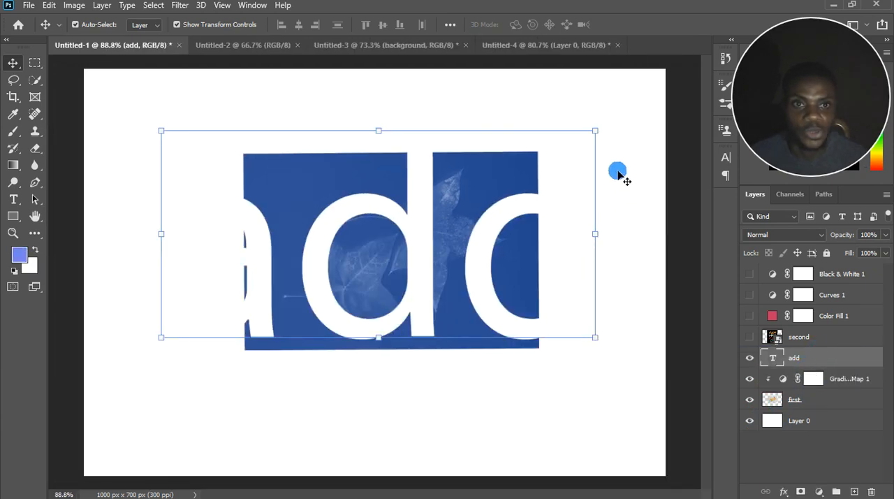
pyautogui.moveTo(553, 168); pyautogui.dragTo(428, 215)
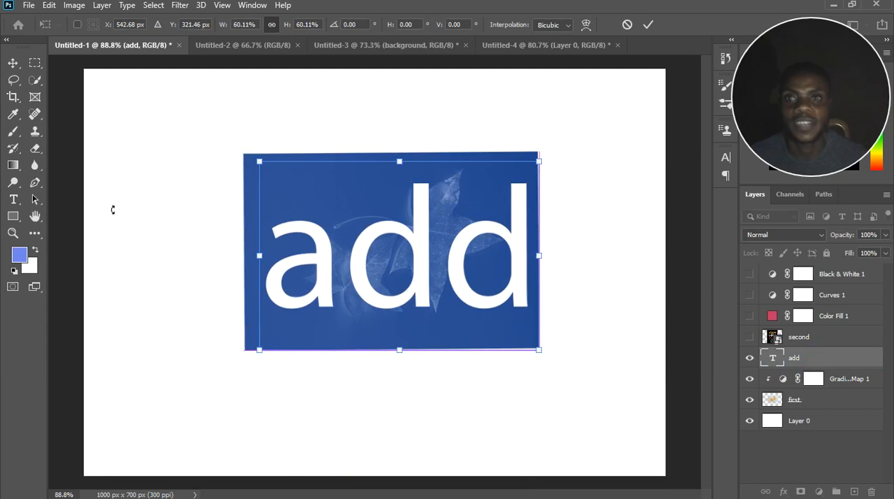
pyautogui.click(405, 235)
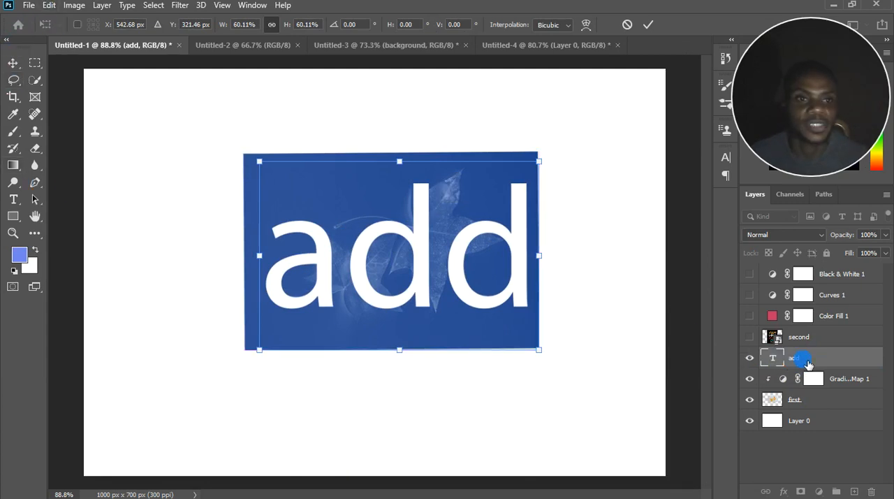
pyautogui.click(808, 363)
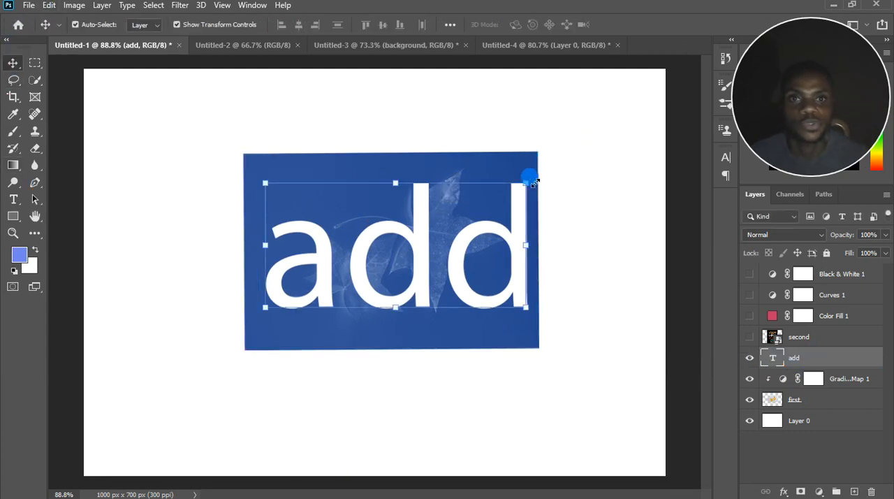
# Rotate the "add" text about 5.6° clockwise with Free Transform.
pyautogui.hotkey('ctrl', 't')
pyautogui.moveTo(551, 220); pyautogui.dragTo(591, 164)
pyautogui.click(557, 159)
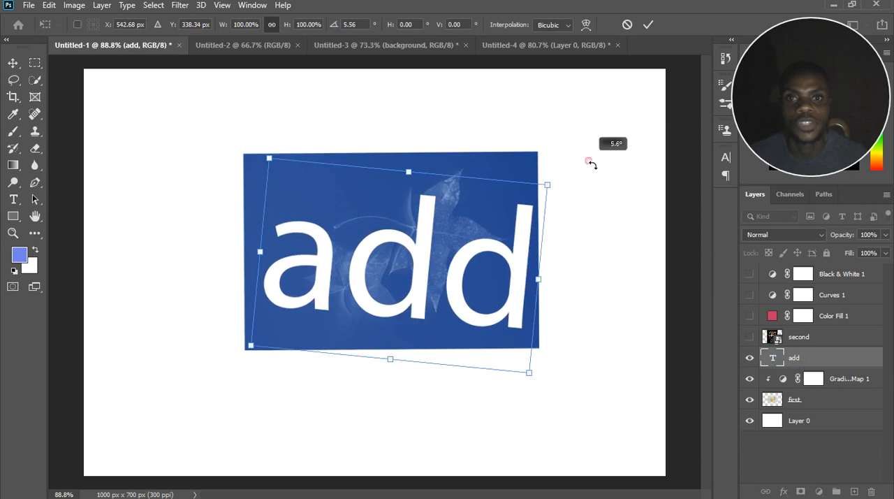
# Skew the "add" text horizontally by about 2.8° and apply the transformation.
pyautogui.click(49, 6)
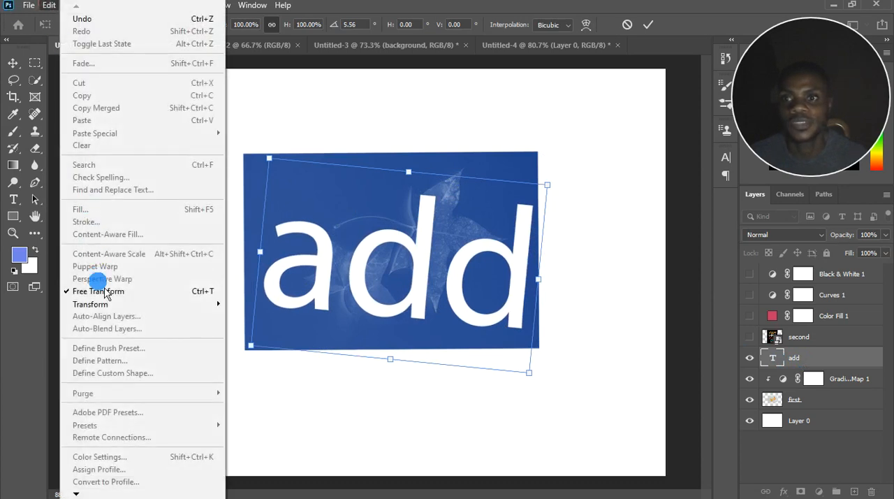
pyautogui.moveTo(112, 306)
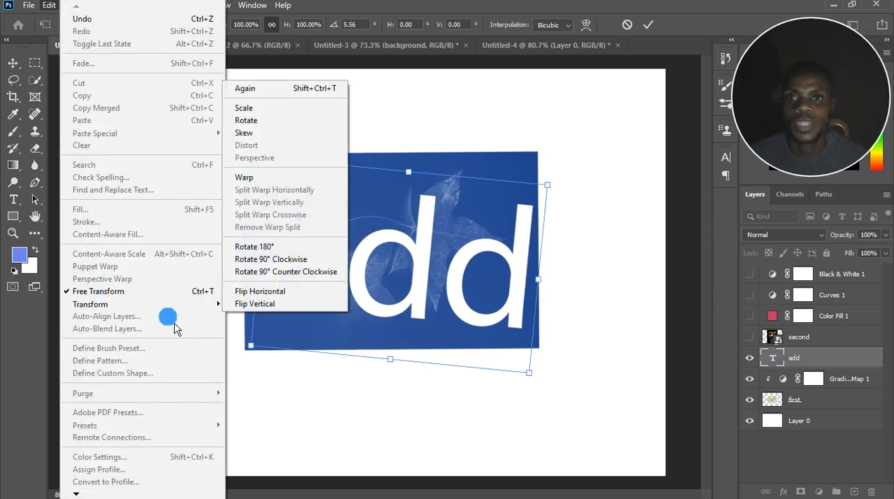
pyautogui.click(255, 133)
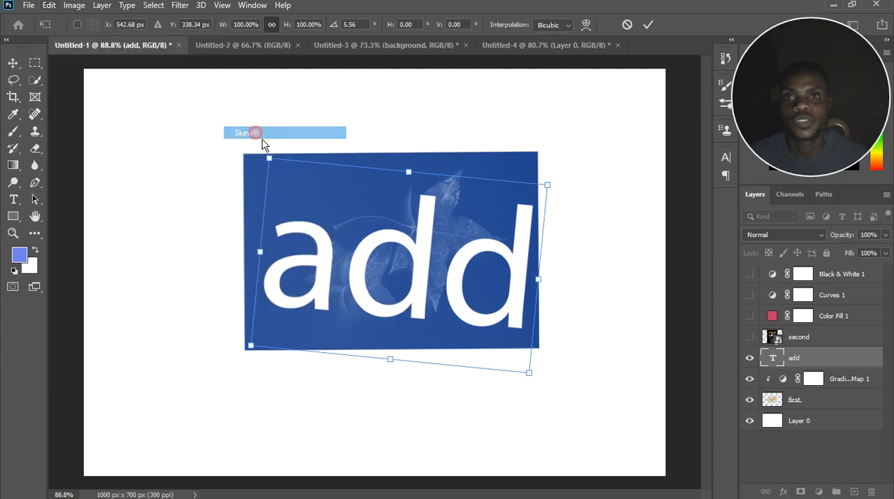
pyautogui.rightClick(409, 260)
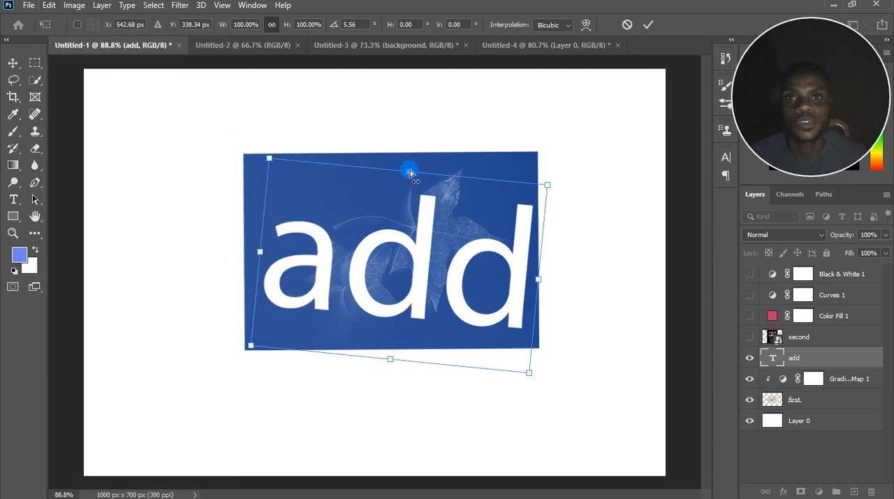
pyautogui.moveTo(410, 170); pyautogui.dragTo(393, 181)
pyautogui.click(14, 63)
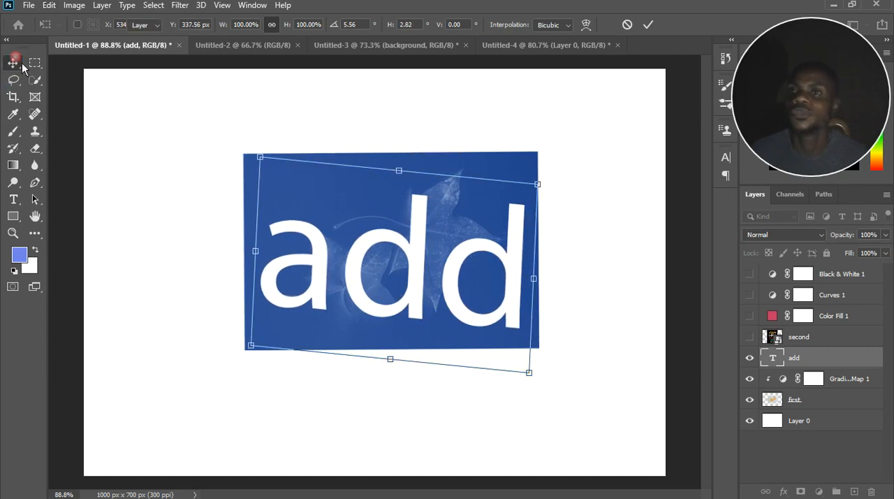
# Add a new empty layer above the "add" text and show the list of available fill and adjustment layers.
pyautogui.scroll(-5, 331, 254)
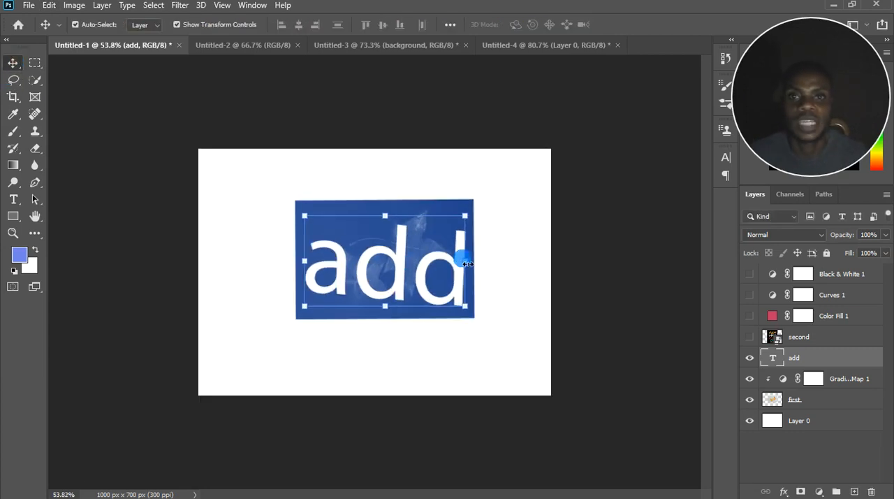
pyautogui.scroll(3, 467, 263)
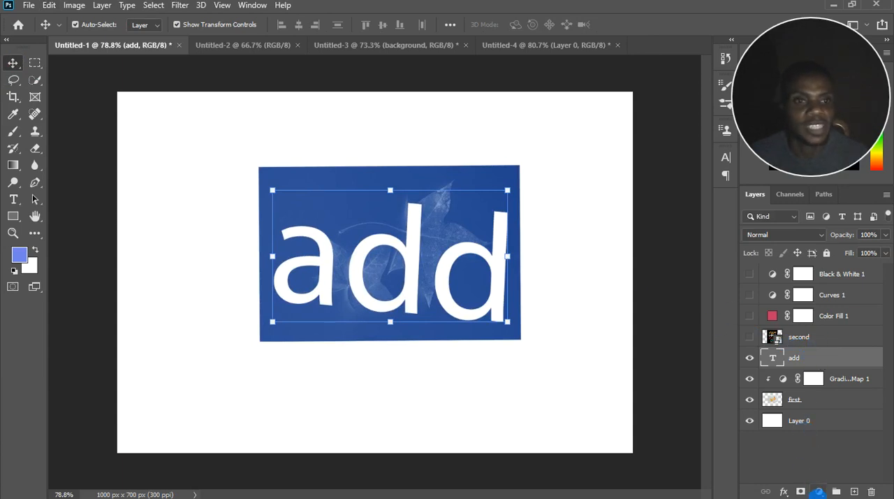
pyautogui.click(854, 491)
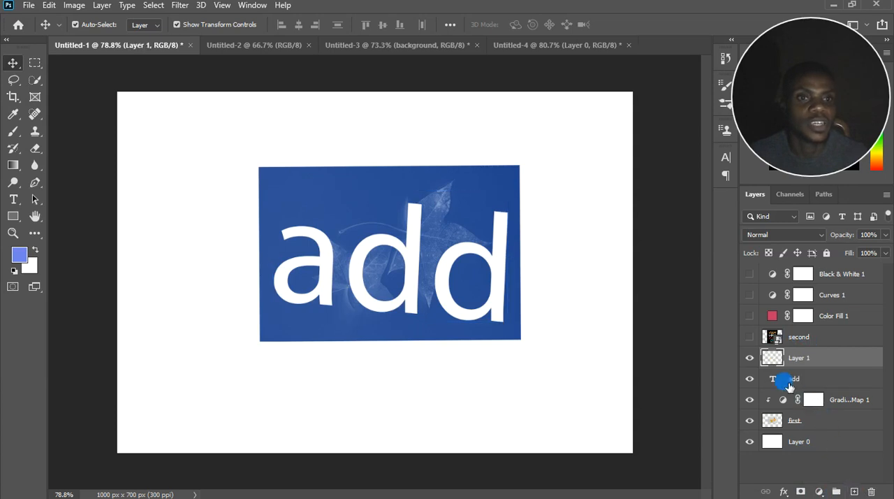
pyautogui.click(819, 491)
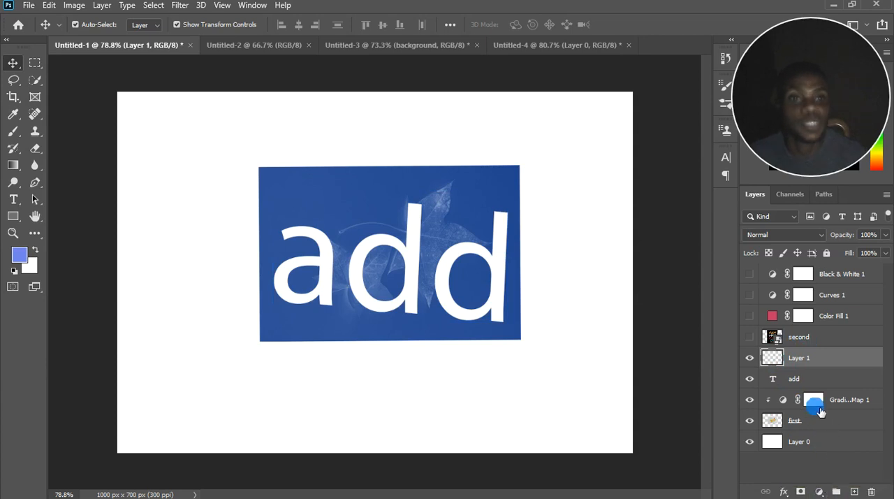
pyautogui.click(819, 491)
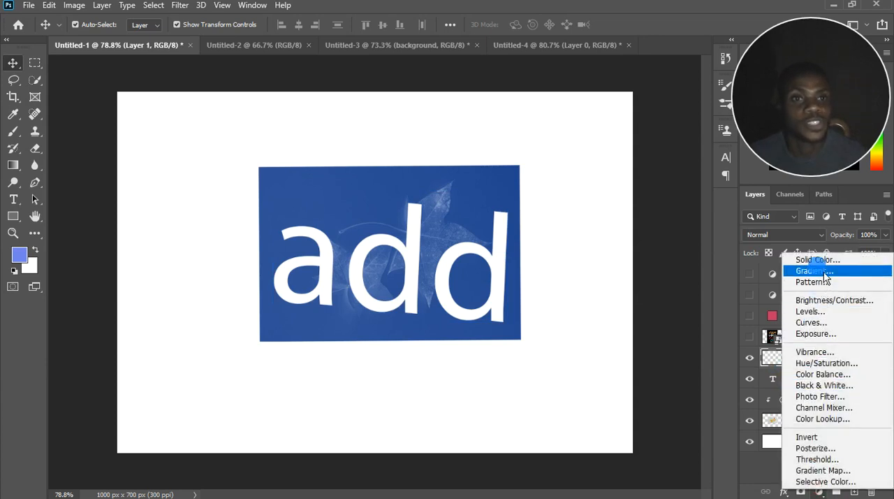
pyautogui.click(765, 468)
pyautogui.click(765, 470)
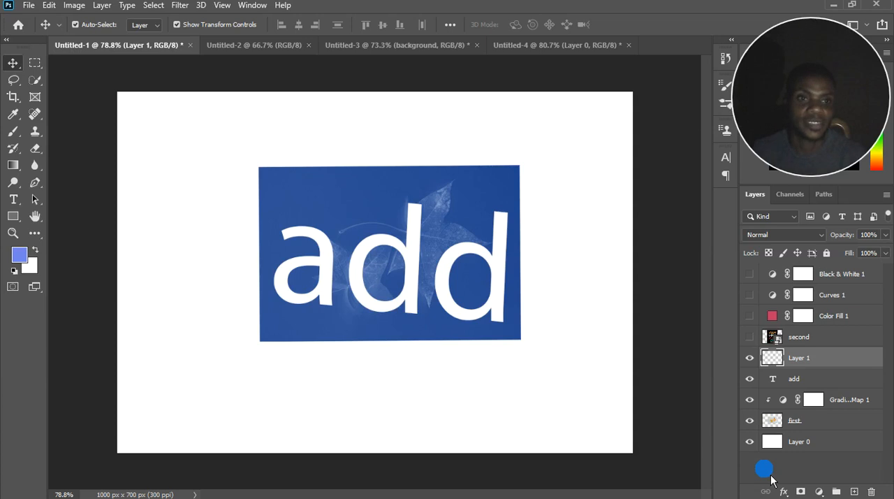
# Add an orange Solid Color fill layer with the color eca428 above the "add" text.
pyautogui.click(819, 491)
pyautogui.click(817, 261)
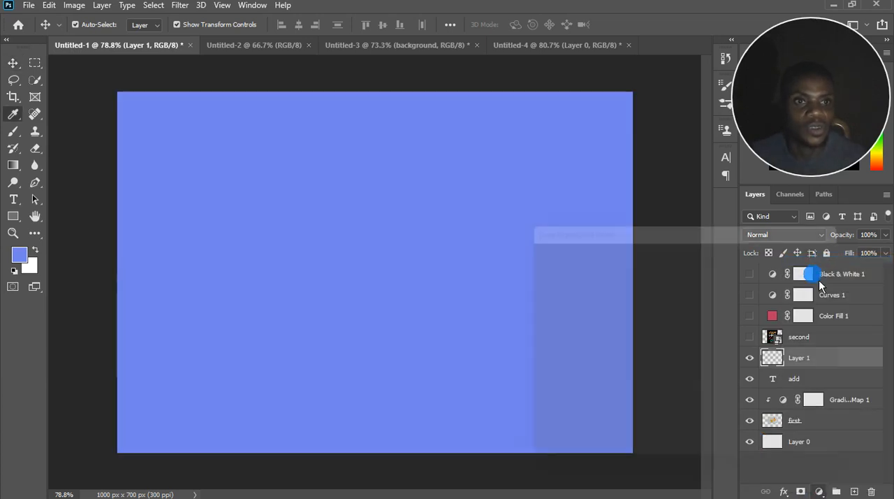
pyautogui.click(666, 348)
pyautogui.click(704, 401)
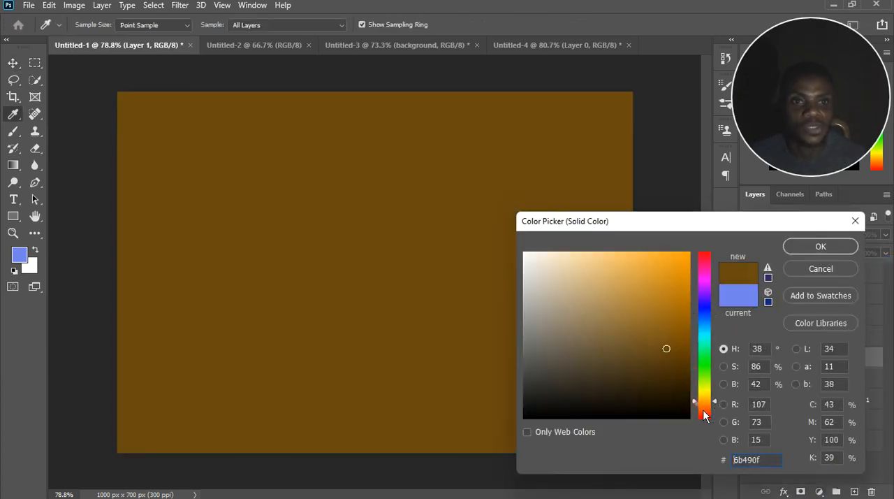
pyautogui.moveTo(669, 382); pyautogui.dragTo(667, 270)
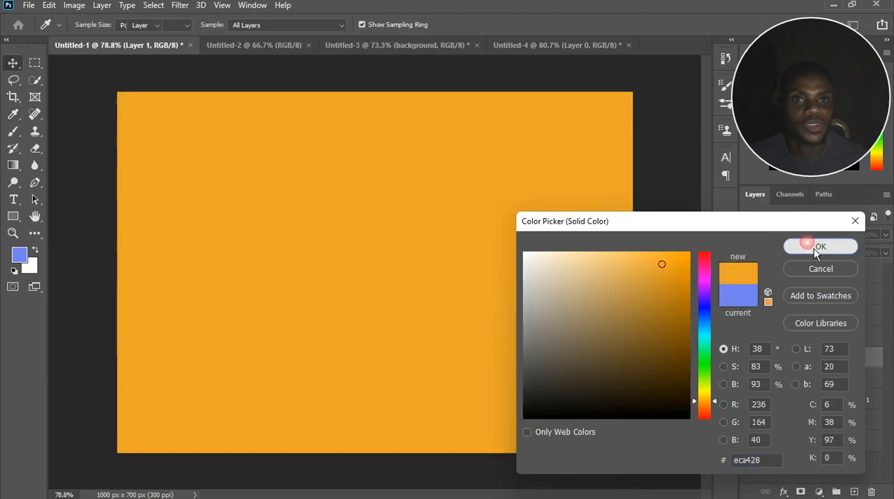
pyautogui.click(813, 248)
pyautogui.click(805, 358)
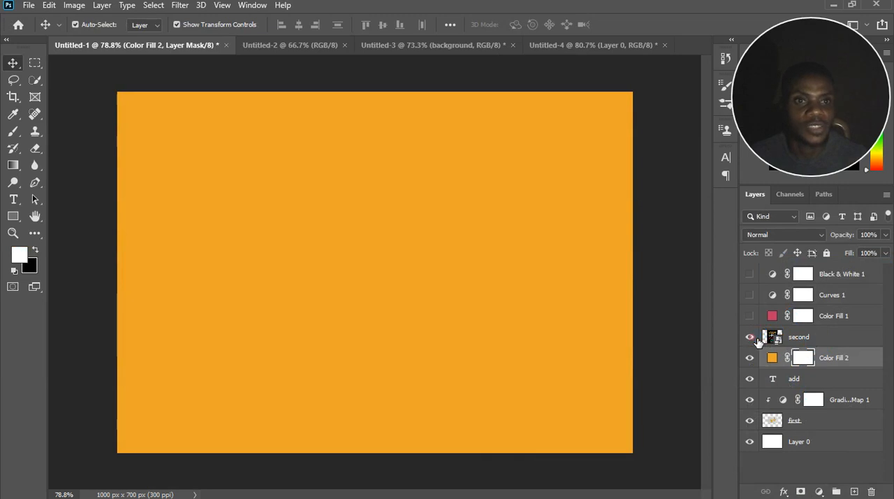
# Show the "second" layer and add a layer mask to it.
pyautogui.click(751, 337)
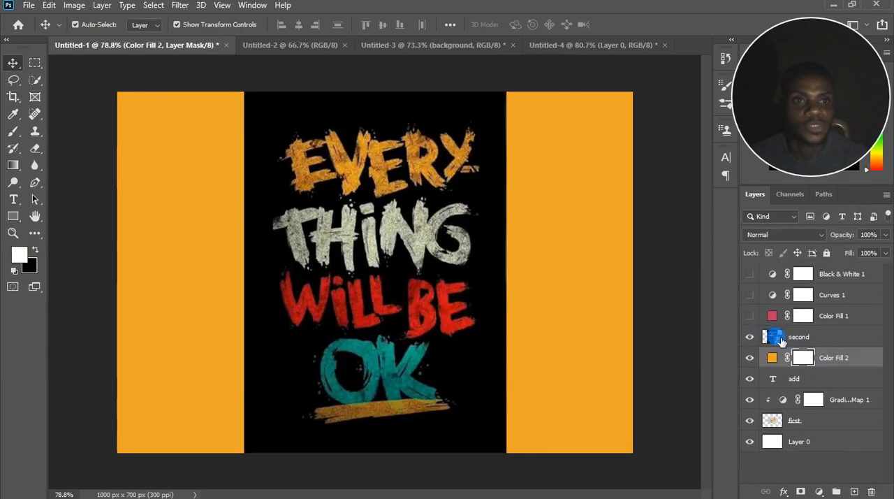
pyautogui.click(780, 340)
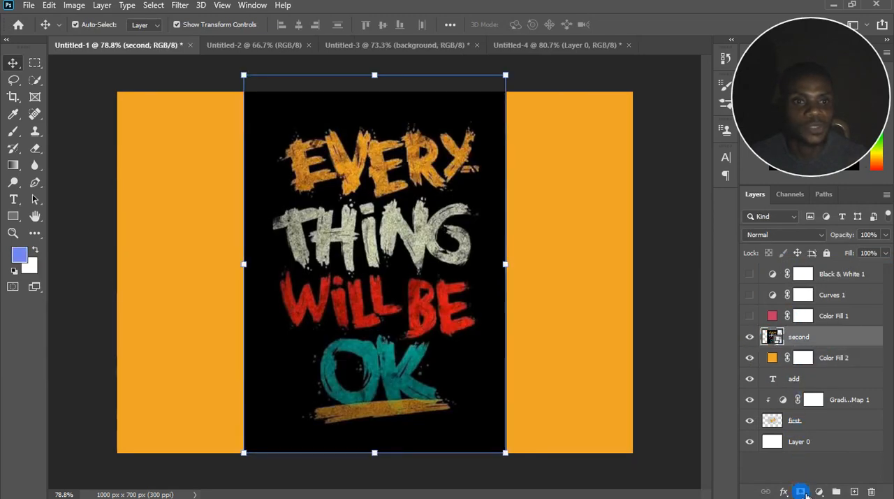
pyautogui.click(802, 491)
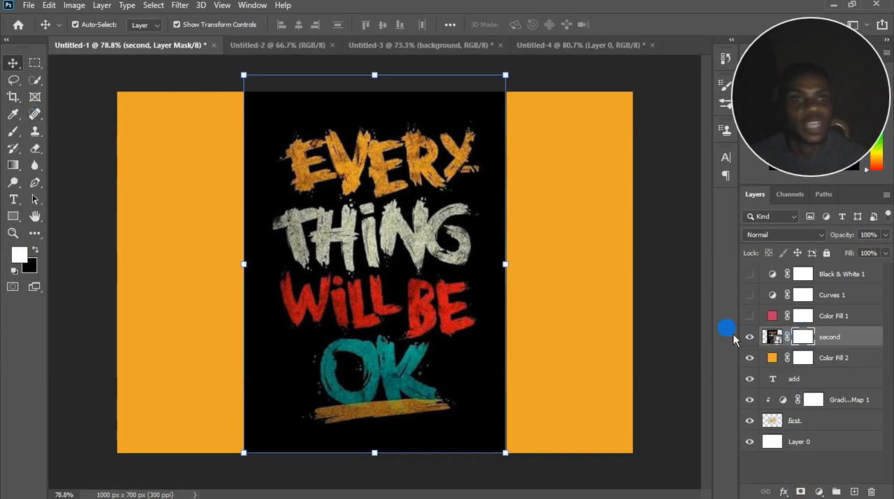
# Brush black on the "second" layer's mask to hide the upper part of the artwork, down to the words "WILL BE".
pyautogui.click(13, 130)
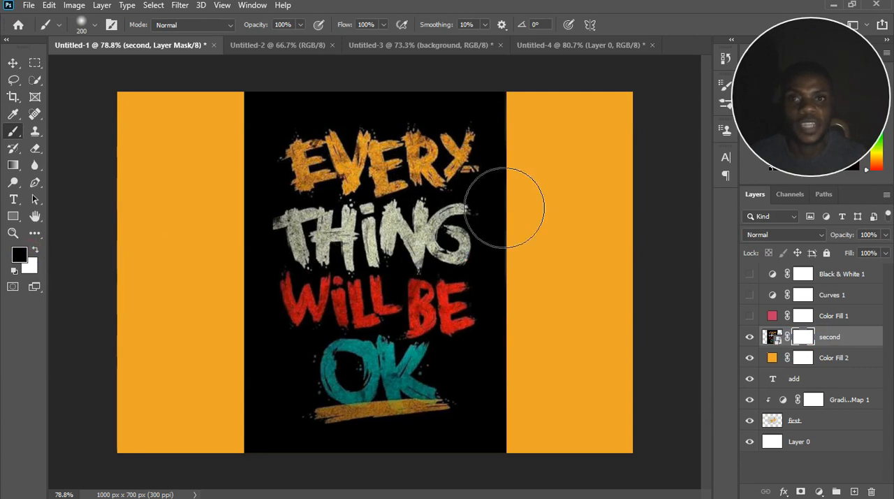
pyautogui.moveTo(505, 202)
pyautogui.mouseDown()
pyautogui.moveTo(300, 197)
pyautogui.moveTo(325, 196)
pyautogui.moveTo(243, 202)
pyautogui.moveTo(418, 208)
pyautogui.moveTo(522, 190)
pyautogui.moveTo(457, 214)
pyautogui.moveTo(586, 169)
pyautogui.moveTo(176, 140)
pyautogui.moveTo(605, 111)
pyautogui.moveTo(409, 126)
pyautogui.moveTo(549, 196)
pyautogui.moveTo(627, 276)
pyautogui.moveTo(324, 288)
pyautogui.moveTo(258, 306)
pyautogui.moveTo(573, 329)
pyautogui.moveTo(549, 317)
pyautogui.moveTo(698, 336)
pyautogui.mouseUp()
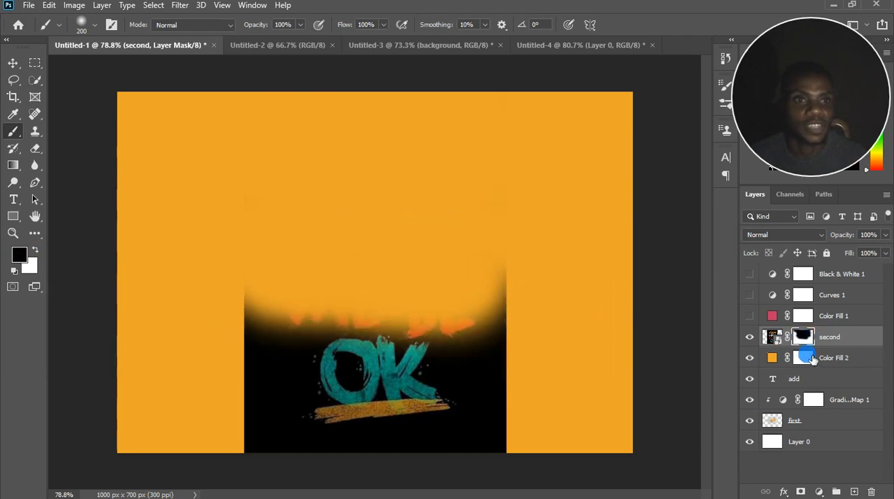
pyautogui.click(804, 356)
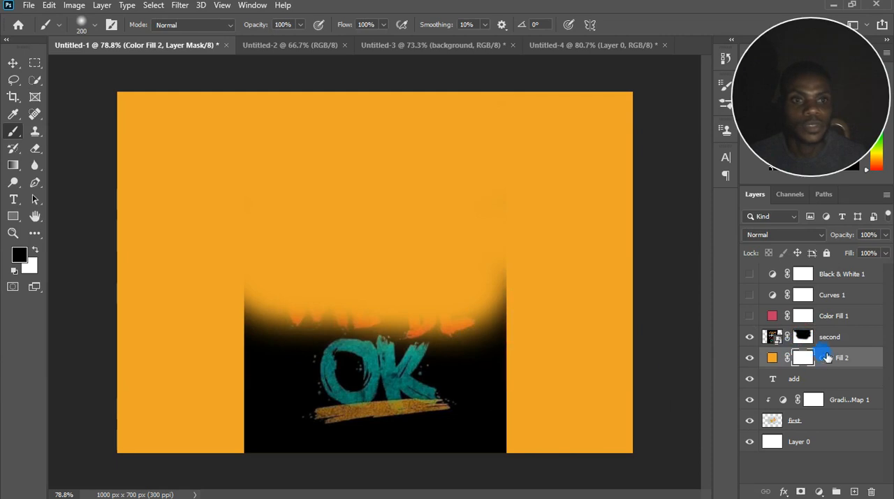
pyautogui.click(805, 338)
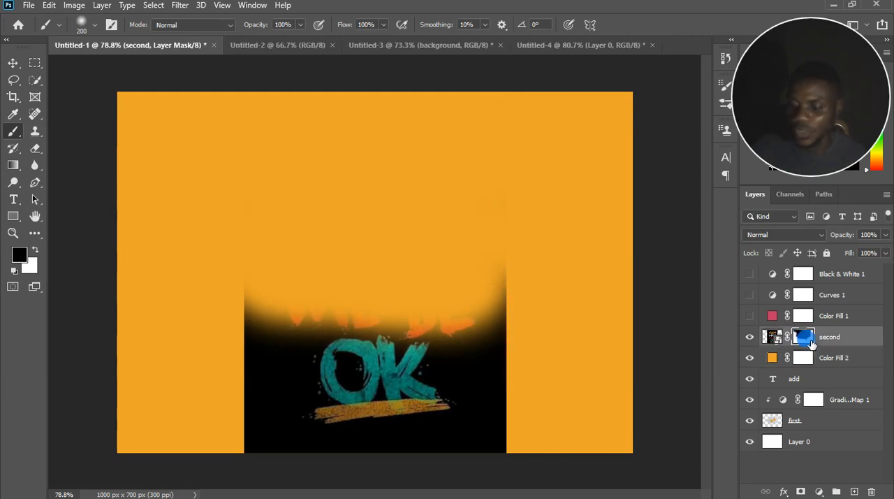
# Fill the "second" layer's mask with white at 100% opacity in Normal mode.
pyautogui.hotkey('shift', 'F5')
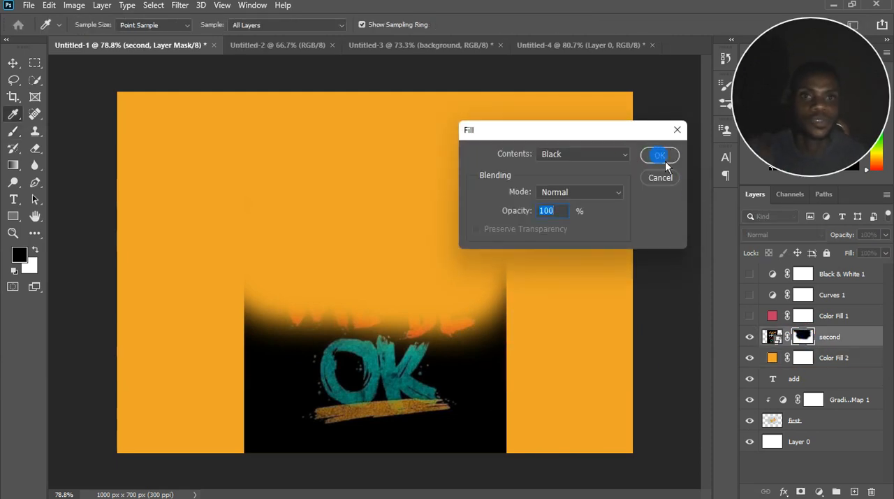
pyautogui.click(605, 155)
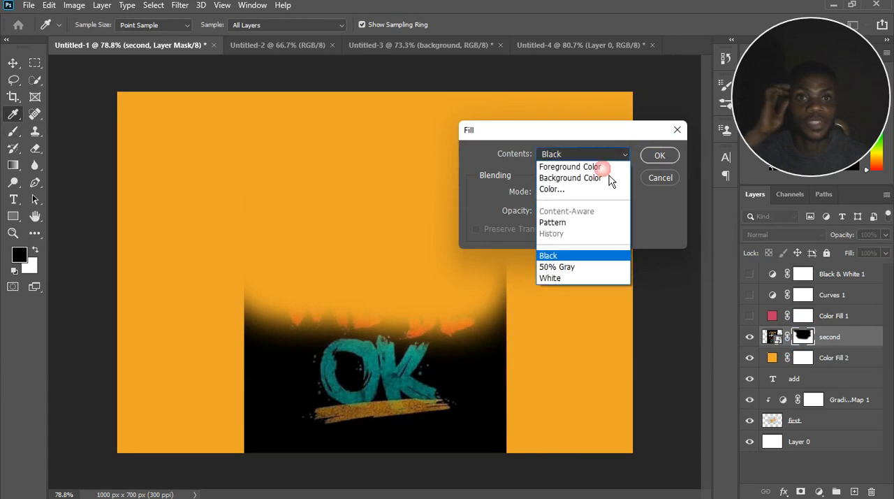
pyautogui.click(586, 278)
pyautogui.click(659, 155)
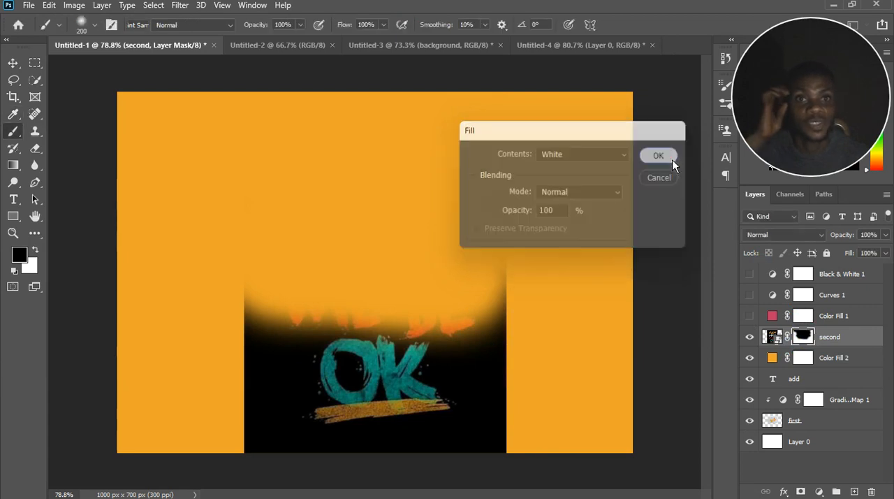
pyautogui.press('b')
pyautogui.click(50, 7)
pyautogui.click(94, 210)
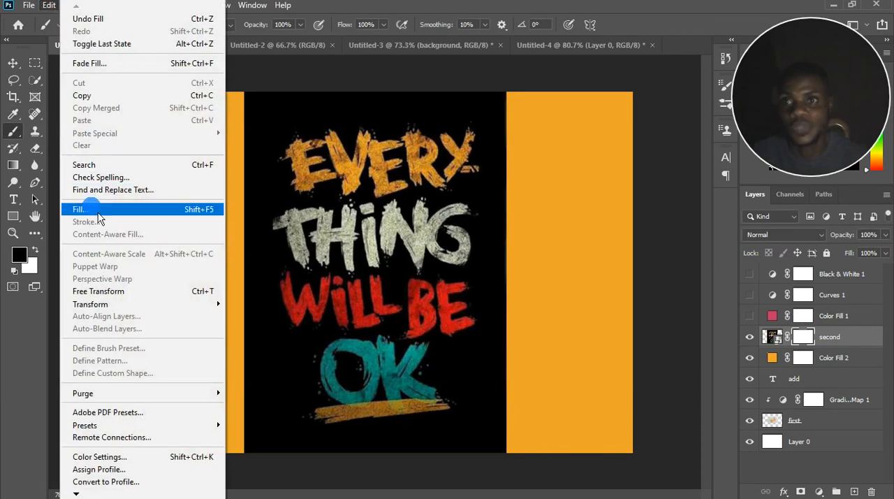
pyautogui.click(567, 225)
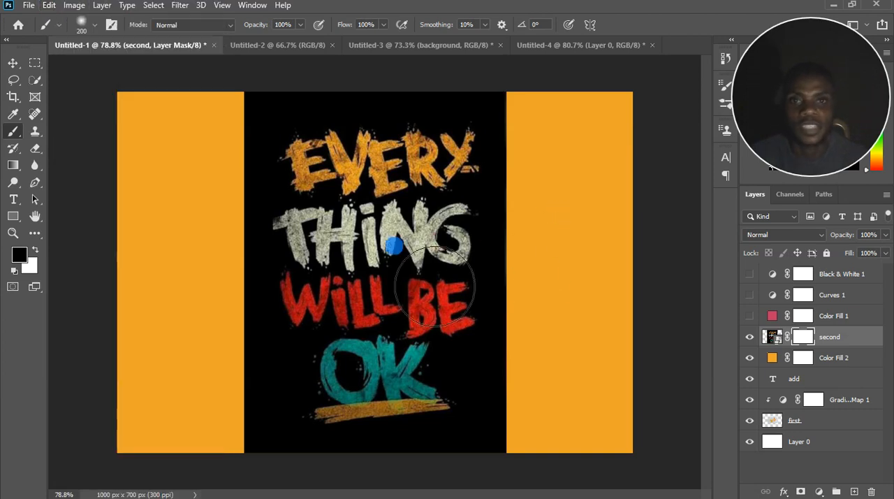
# Brush black on the Color Fill 2 layer's mask to hide the orange in the middle, around and behind the "second" artwork.
pyautogui.click(35, 249)
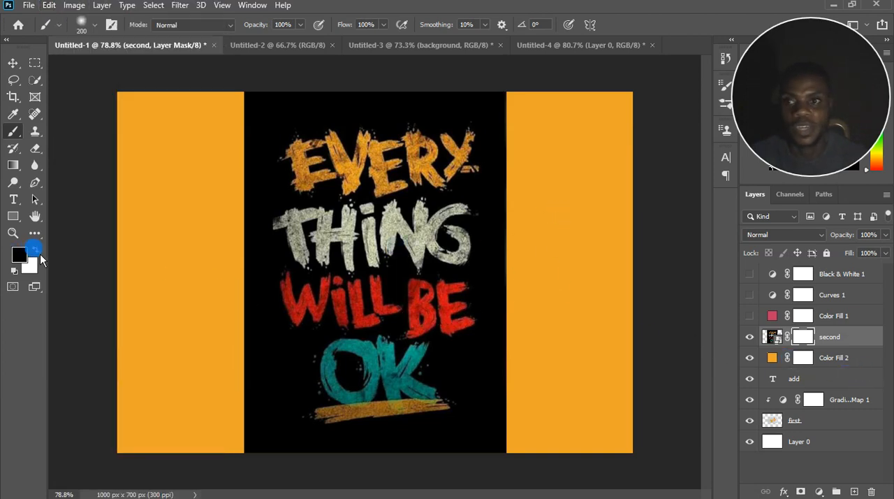
pyautogui.click(37, 250)
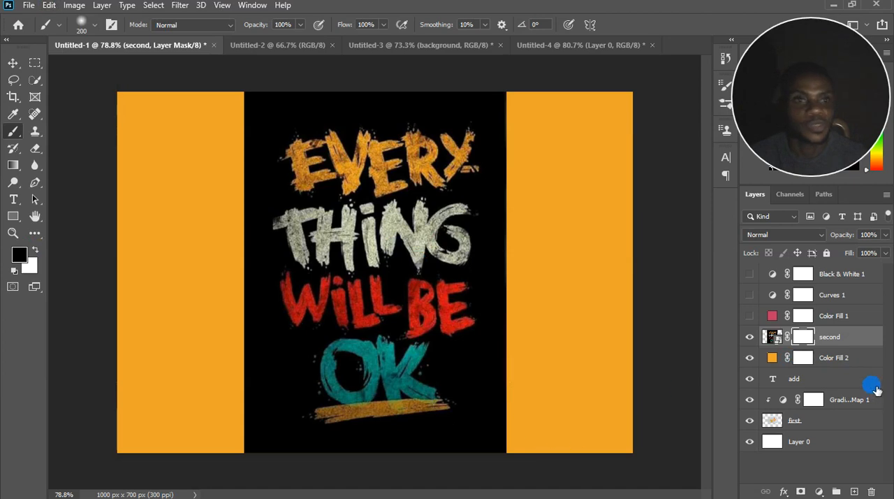
pyautogui.click(825, 362)
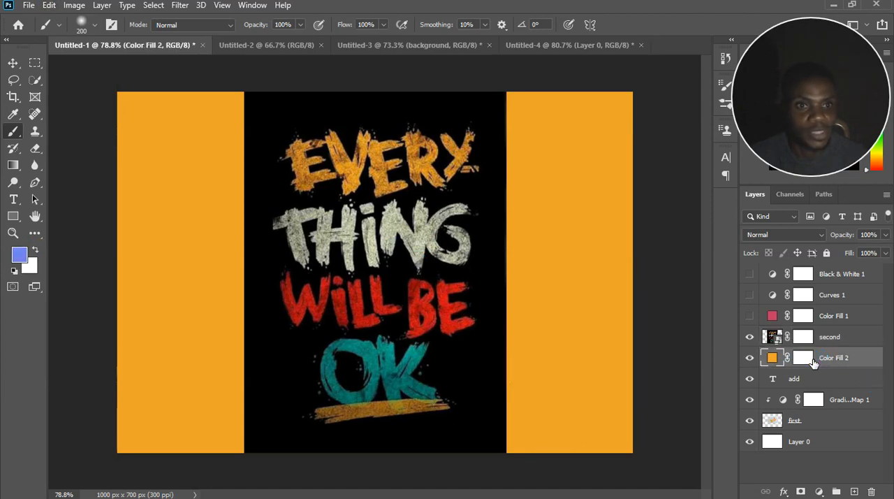
pyautogui.click(810, 360)
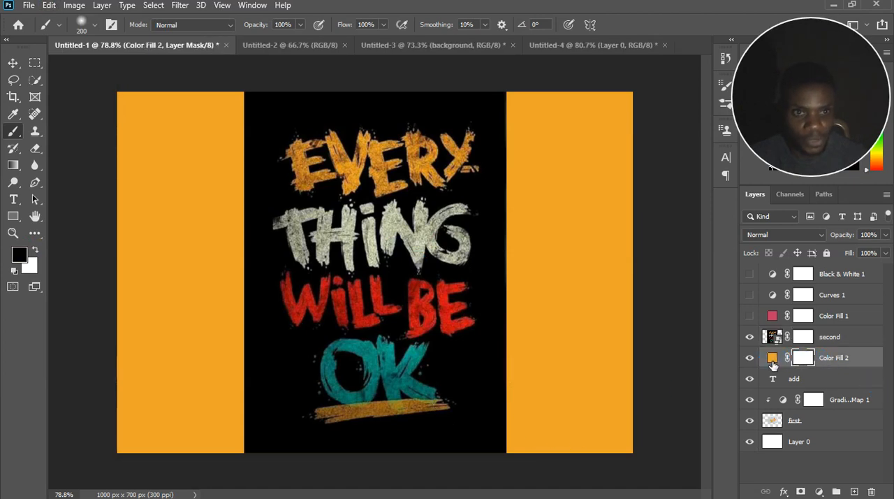
pyautogui.click(772, 362)
pyautogui.click(807, 360)
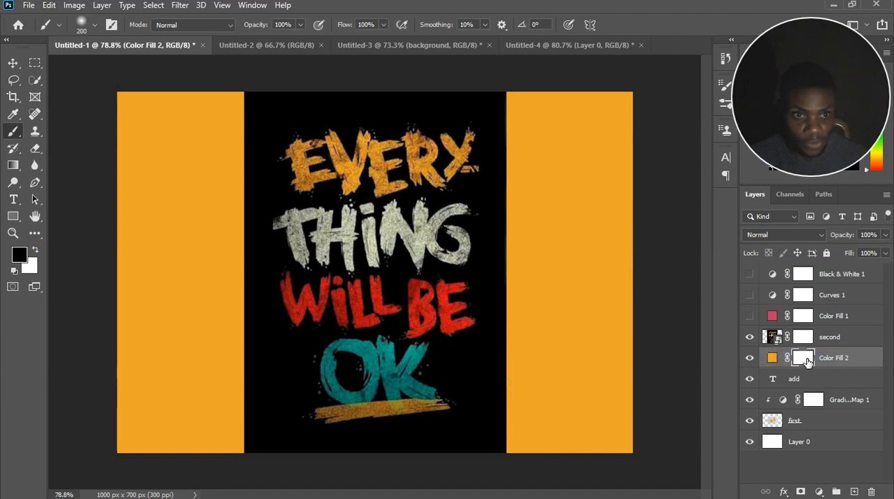
pyautogui.moveTo(521, 359)
pyautogui.mouseDown()
pyautogui.moveTo(234, 419)
pyautogui.moveTo(224, 457)
pyautogui.moveTo(489, 463)
pyautogui.moveTo(206, 343)
pyautogui.moveTo(319, 265)
pyautogui.moveTo(542, 272)
pyautogui.moveTo(337, 249)
pyautogui.moveTo(569, 213)
pyautogui.moveTo(383, 203)
pyautogui.moveTo(285, 122)
pyautogui.moveTo(400, 154)
pyautogui.moveTo(302, 250)
pyautogui.moveTo(552, 242)
pyautogui.moveTo(557, 218)
pyautogui.moveTo(552, 238)
pyautogui.mouseUp()
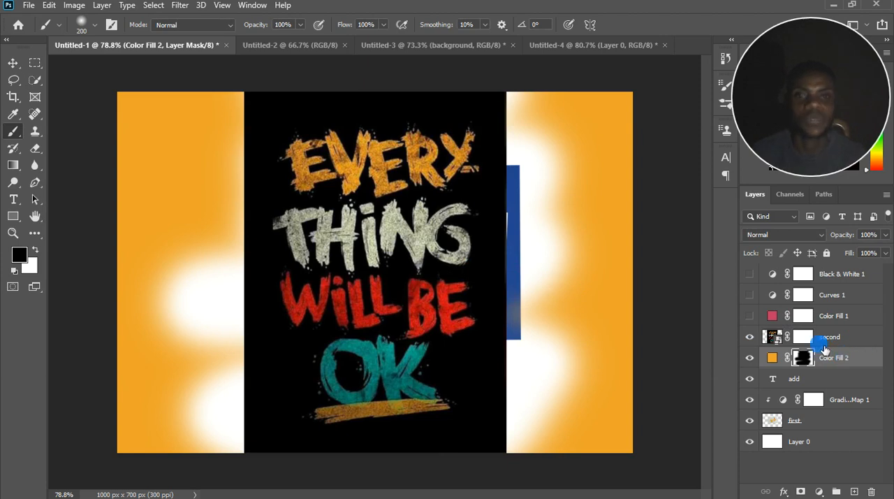
pyautogui.scroll(-2, 365, 272)
pyautogui.scroll(-3, 368, 276)
pyautogui.scroll(4, 380, 235)
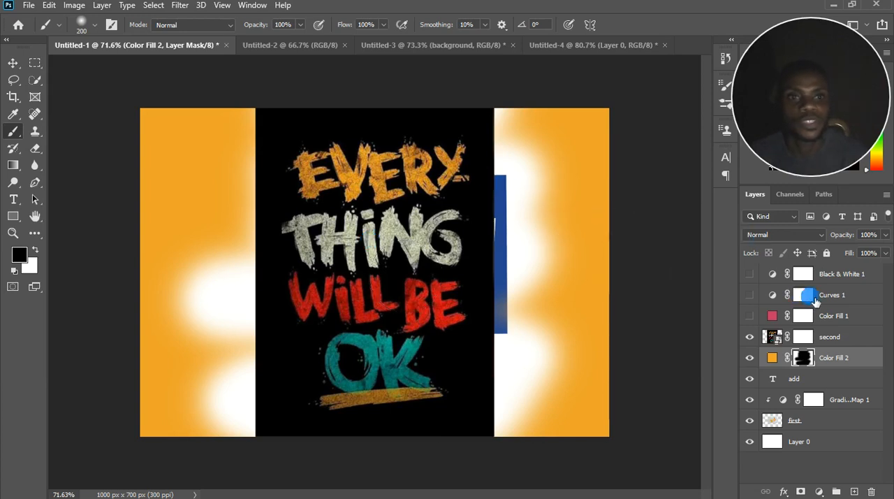
pyautogui.click(838, 340)
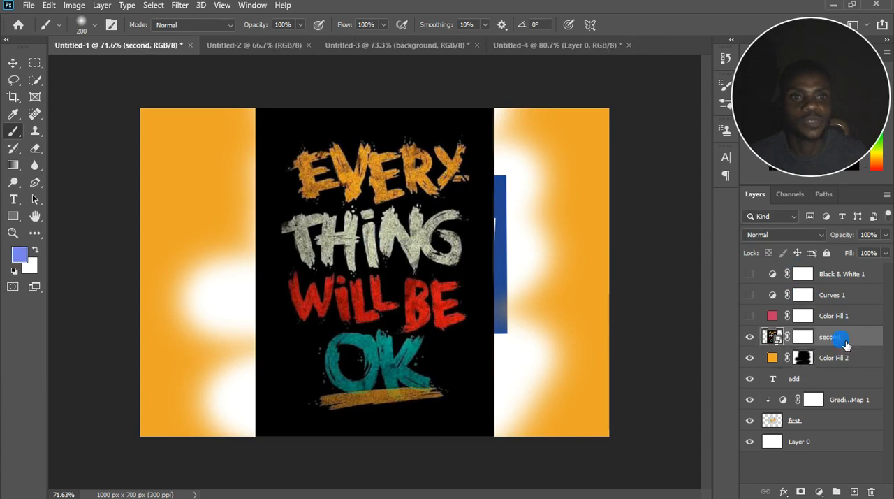
pyautogui.click(826, 446)
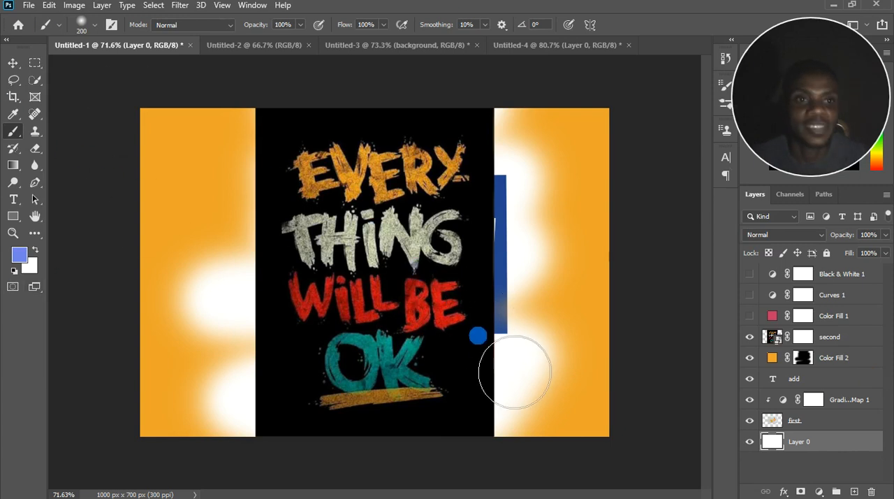
pyautogui.scroll(-2, 514, 378)
# Show the Color Fill 1 layer and convert it to a smart object.
pyautogui.click(765, 318)
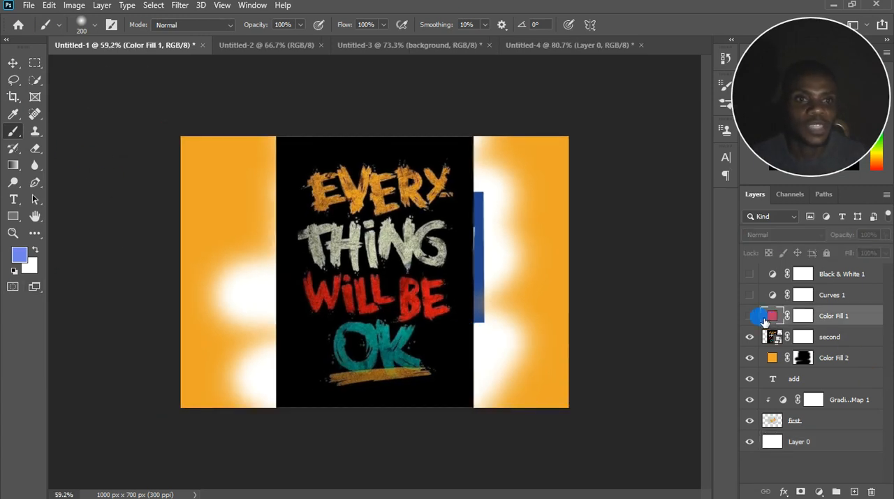
pyautogui.click(749, 316)
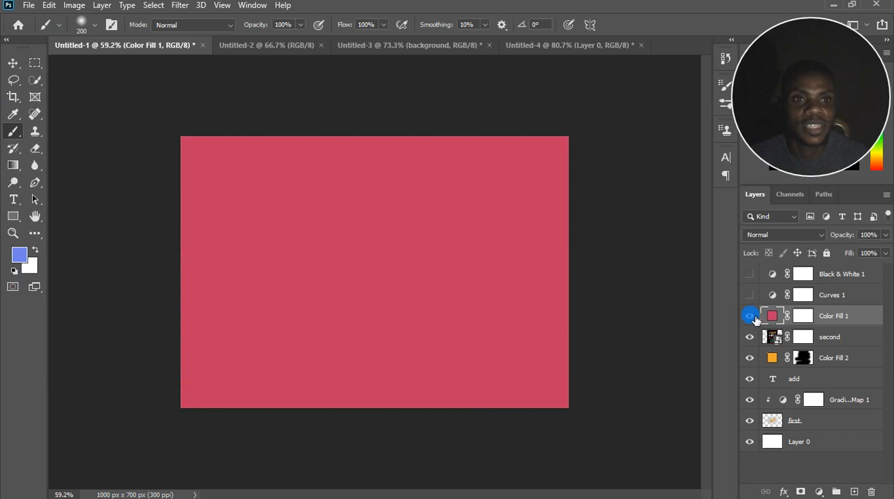
pyautogui.rightClick(856, 323)
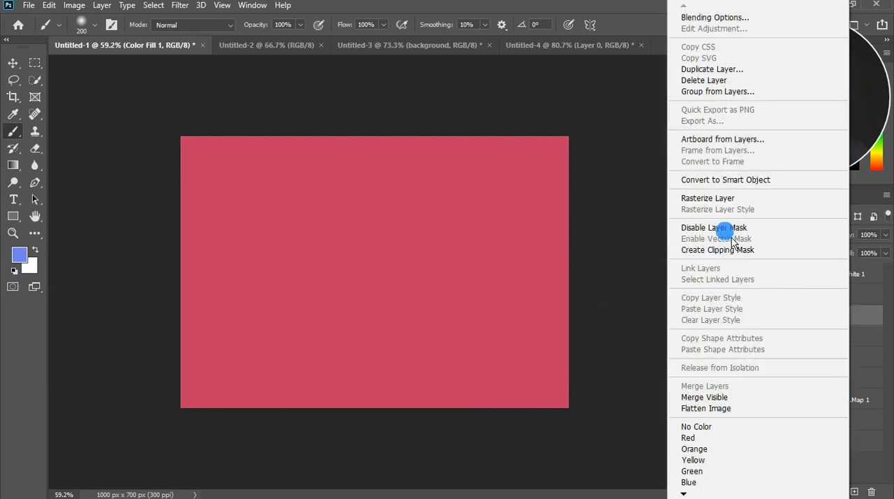
pyautogui.click(720, 180)
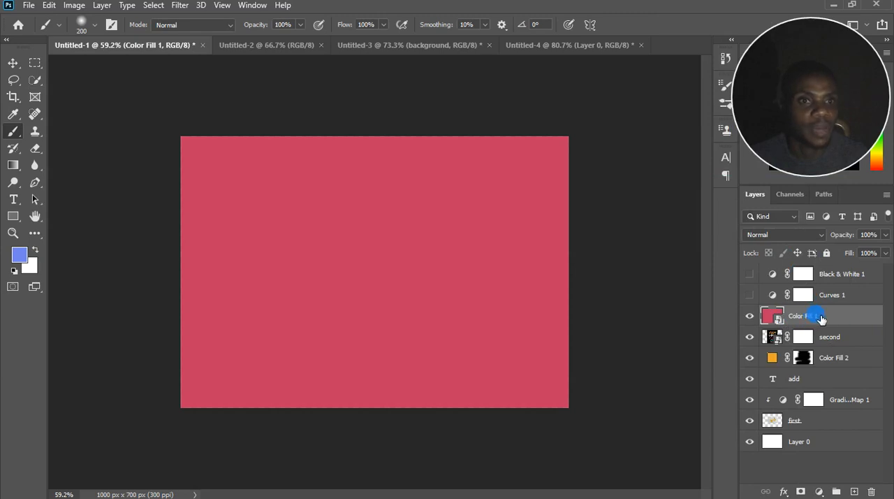
# Rasterize the Color Fill 1 smart object and brush a blue patch over its middle, undoing both changes.
pyautogui.rightClick(821, 319)
pyautogui.click(690, 253)
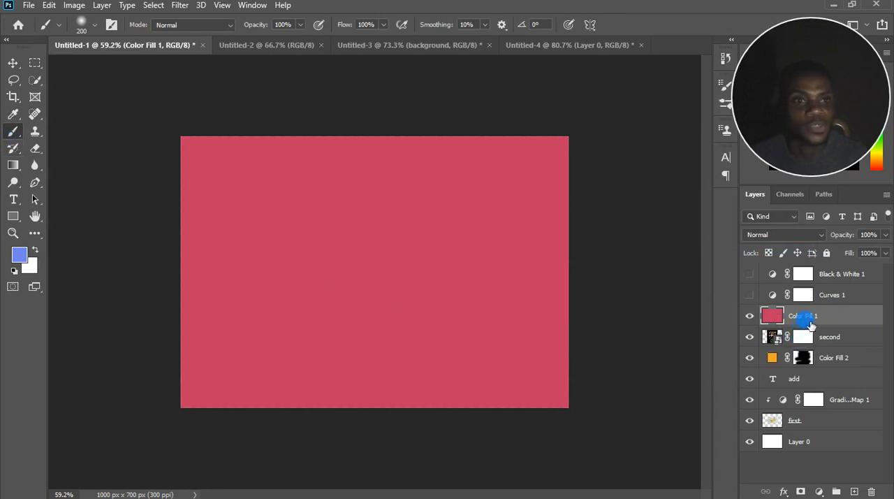
pyautogui.moveTo(400, 248)
pyautogui.mouseDown()
pyautogui.moveTo(468, 270)
pyautogui.moveTo(434, 312)
pyautogui.moveTo(361, 308)
pyautogui.moveTo(371, 304)
pyautogui.moveTo(415, 329)
pyautogui.moveTo(433, 309)
pyautogui.mouseUp()
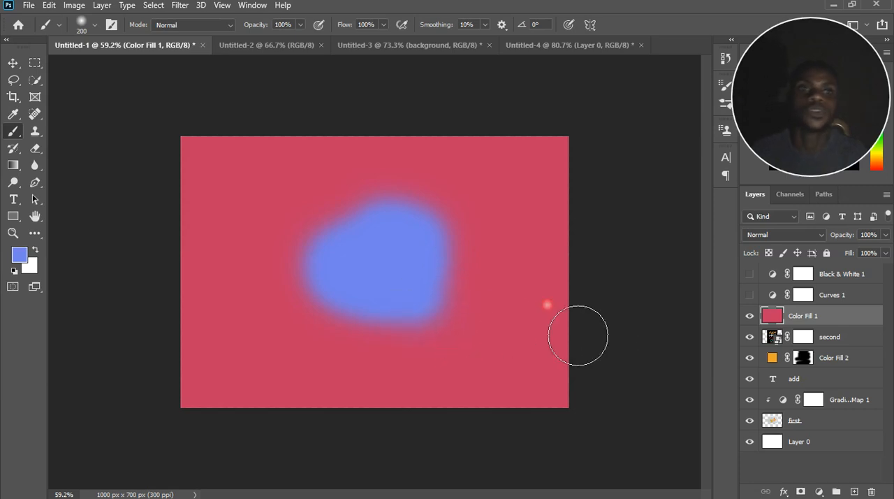
pyautogui.hotkey('ctrl', 'z')
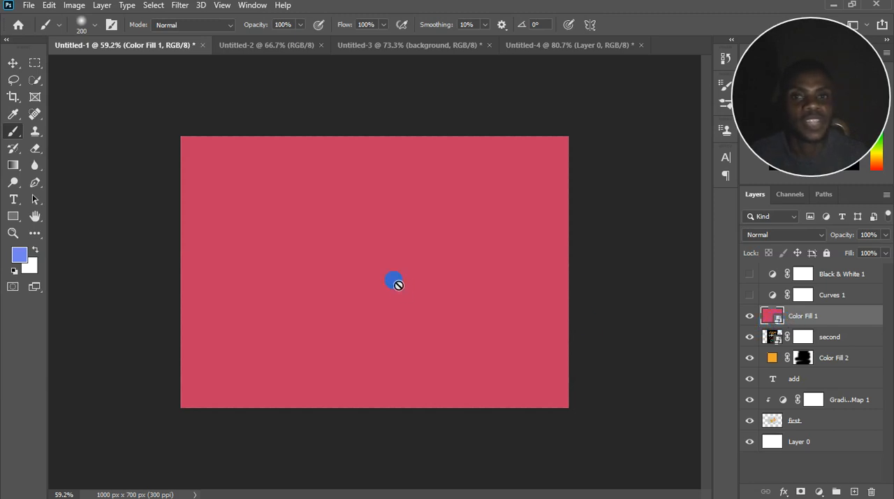
# Try to brush on the Color Fill 1 smart object, and hide that layer.
pyautogui.click(366, 251)
pyautogui.click(447, 197)
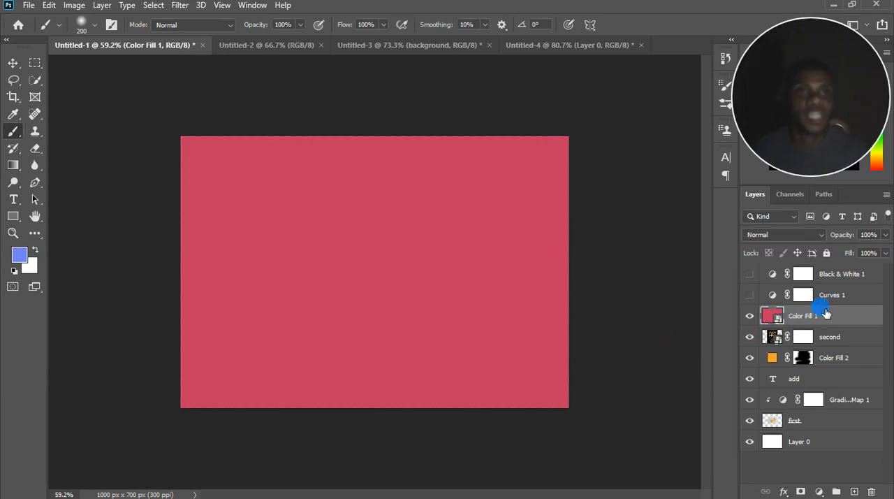
pyautogui.click(750, 316)
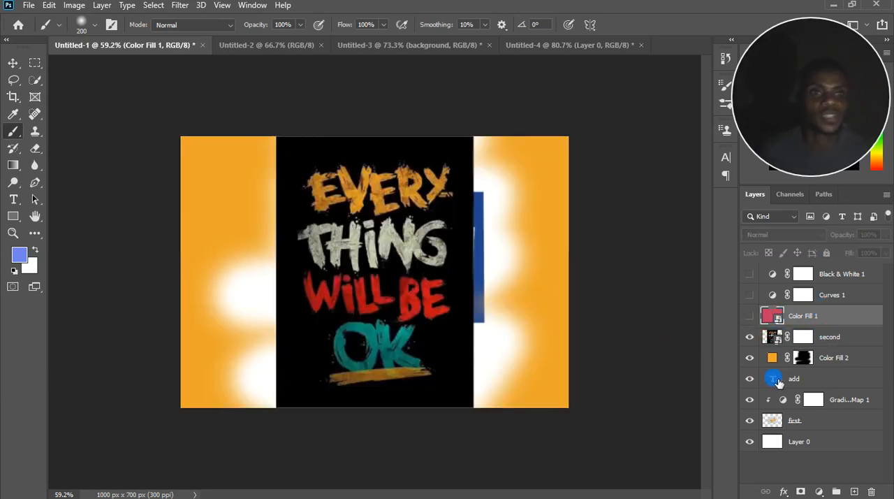
# Stamp all visible layers into a new layer above "second" and move it to the top of the layer stack.
pyautogui.click(839, 340)
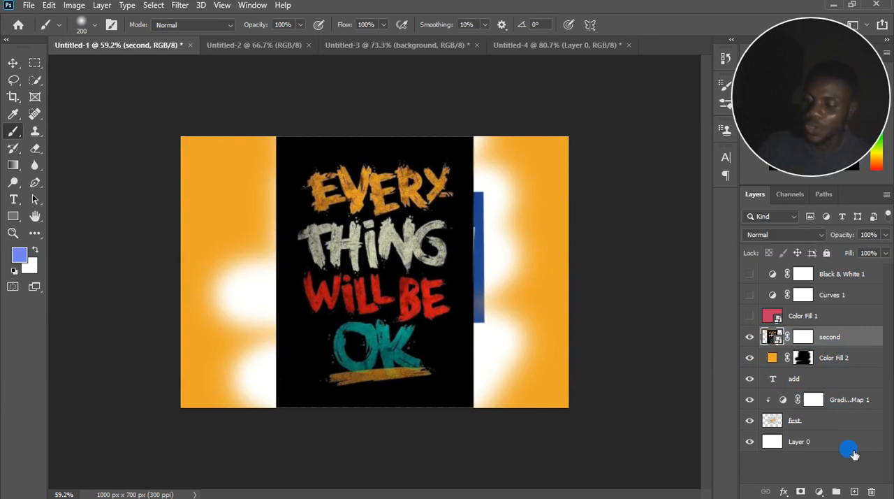
pyautogui.hotkey('ctrl', 'shift', 'alt', 'e')
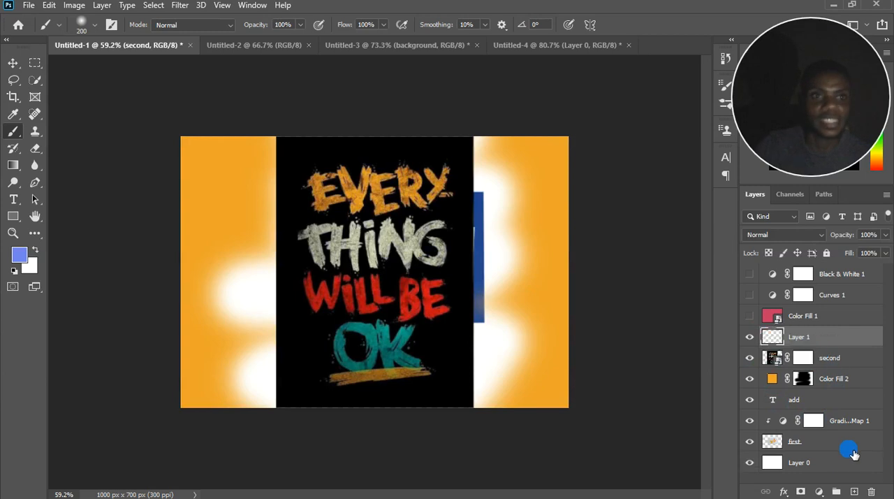
pyautogui.moveTo(811, 341); pyautogui.dragTo(803, 275)
# Hide the Color Fill 2, "add" and Gradient Map 1 layers, toggling the stamped layer off and on to compare.
pyautogui.click(749, 274)
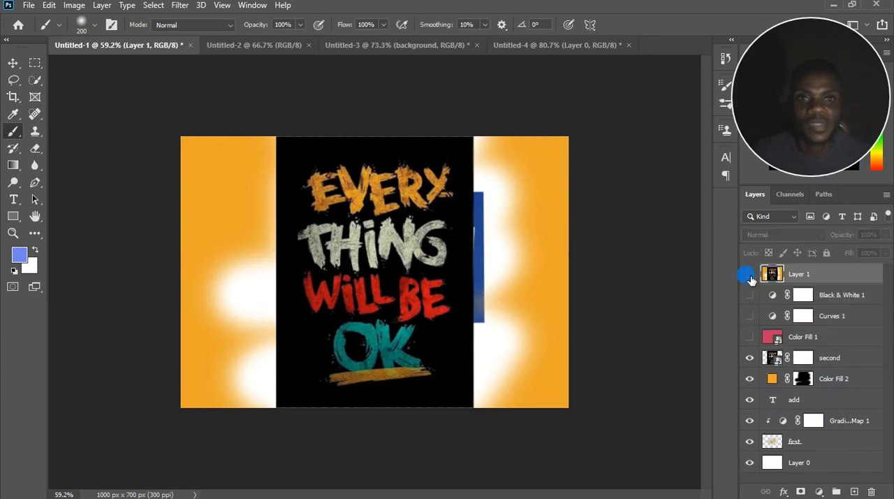
pyautogui.moveTo(750, 378); pyautogui.dragTo(750, 399)
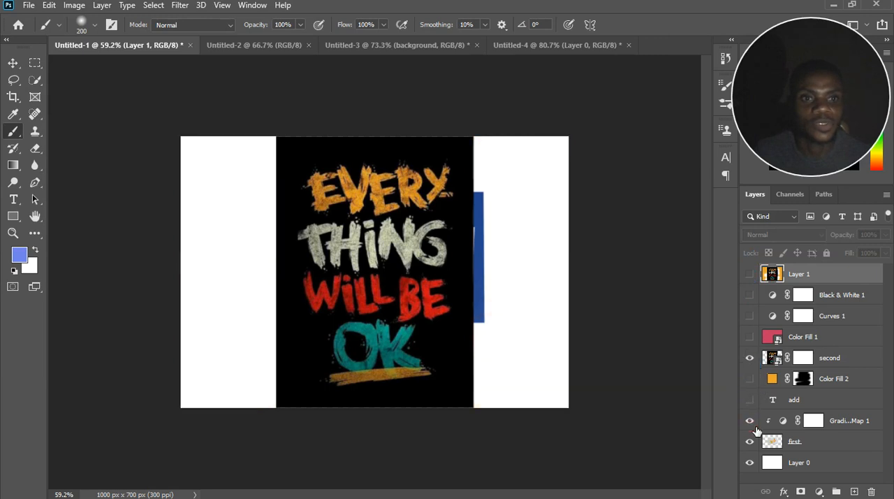
pyautogui.click(749, 421)
pyautogui.click(750, 274)
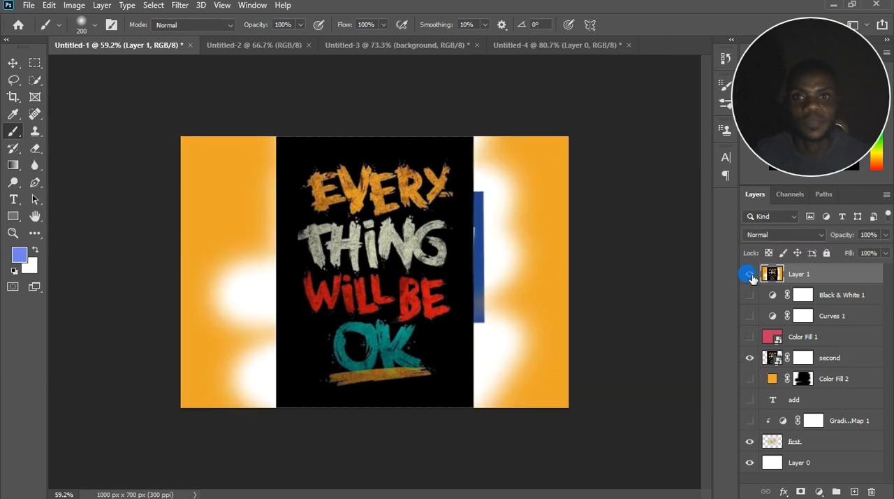
# Select the "first" and Layer 0 layers together and look over the commands available for them, including Merge Visible and Flatten Image.
pyautogui.click(821, 445)
pyautogui.keyDown('shift'); pyautogui.click(830, 455); pyautogui.keyUp('shift')
pyautogui.rightClick(830, 447)
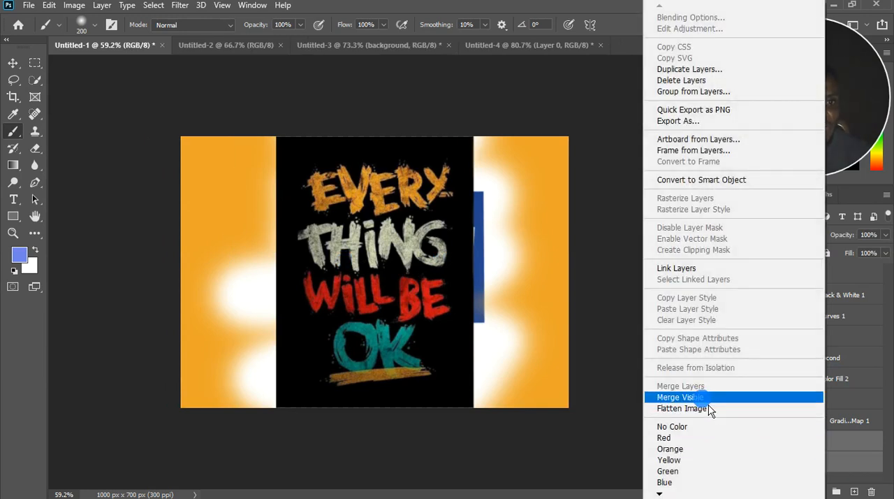
pyautogui.click(848, 445)
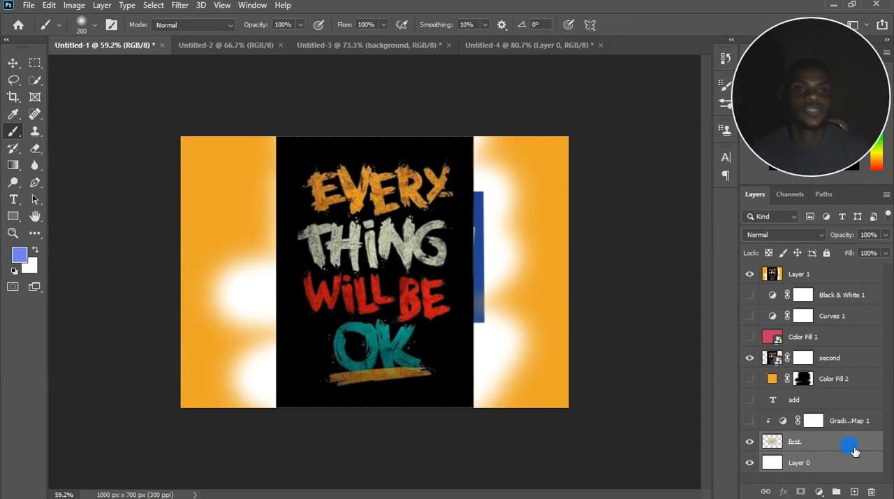
# Toggle Layer 1 off and on, and preview blend modes such as Hard Mix on it, keeping Normal.
pyautogui.click(751, 273)
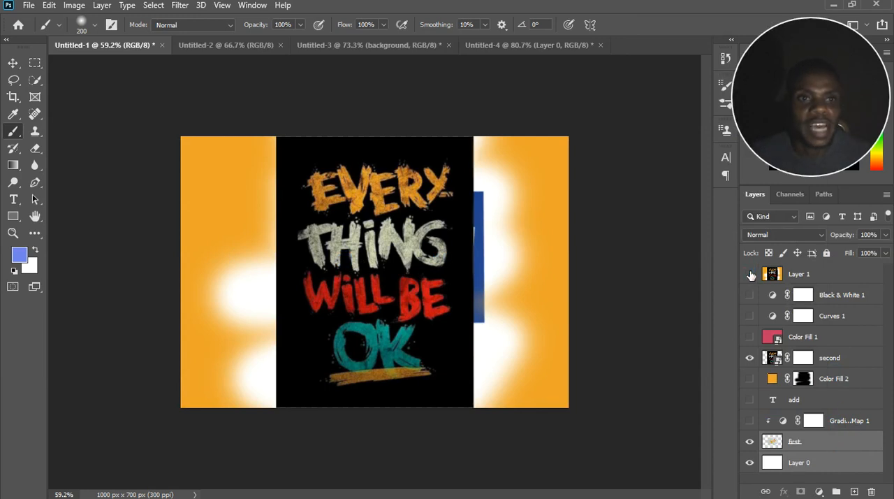
pyautogui.click(751, 274)
pyautogui.click(786, 235)
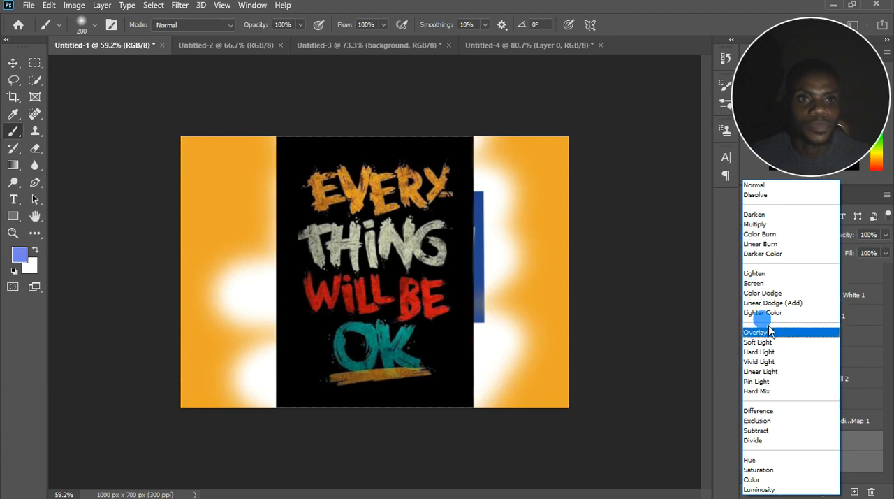
pyautogui.click(870, 274)
pyautogui.click(797, 274)
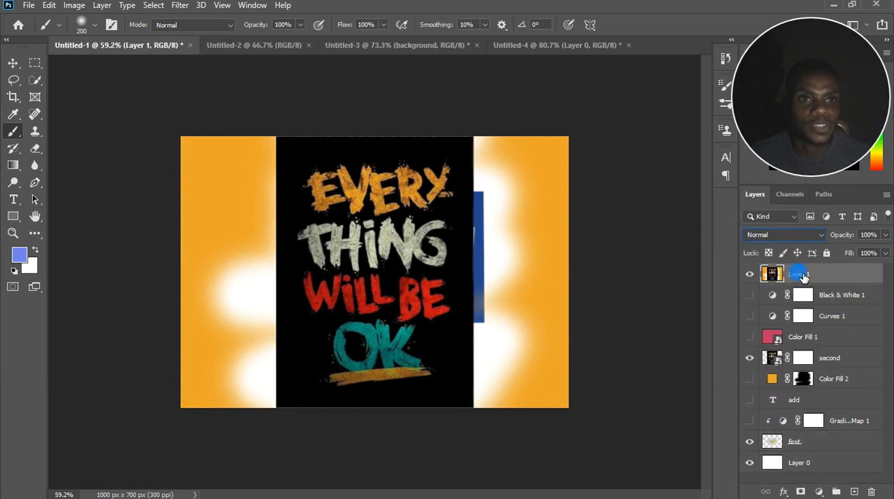
pyautogui.click(786, 234)
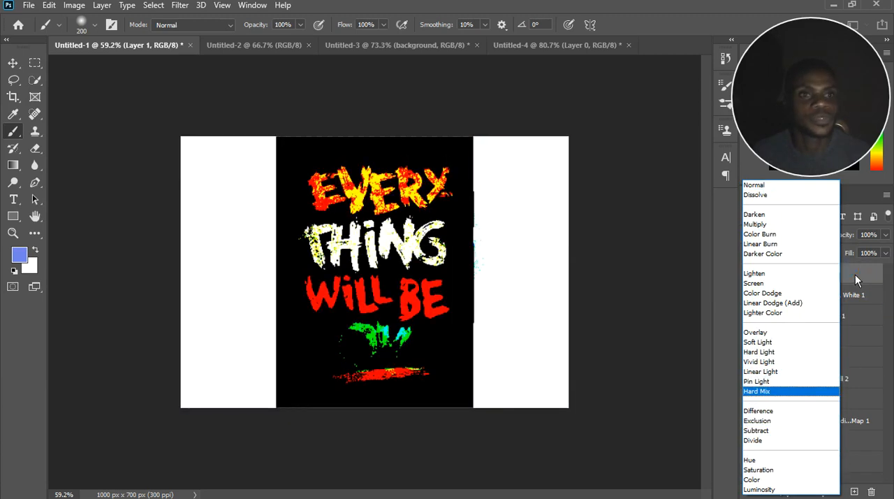
pyautogui.click(855, 273)
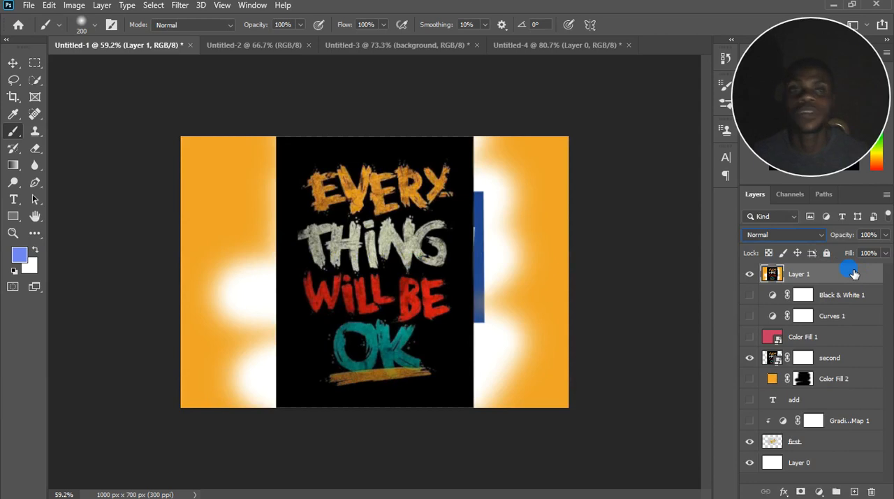
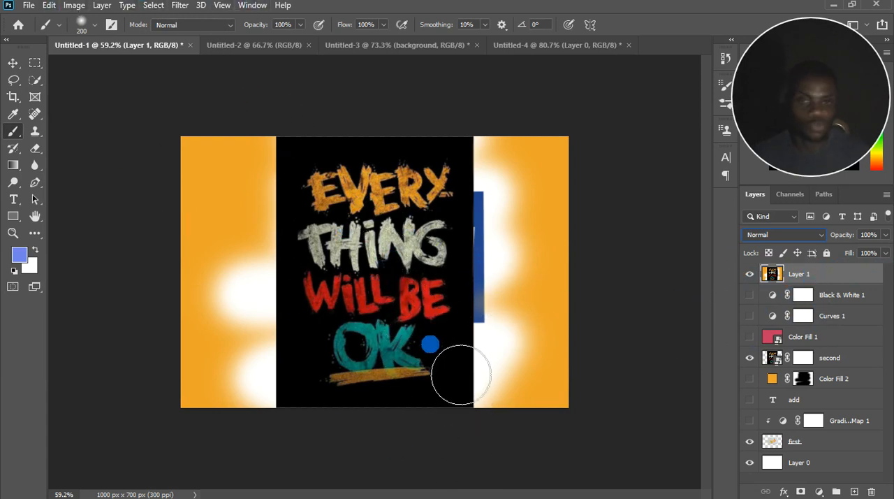
# Preview the Soft Light blend mode on Layer 1 and restore it to Normal.
pyautogui.click(844, 280)
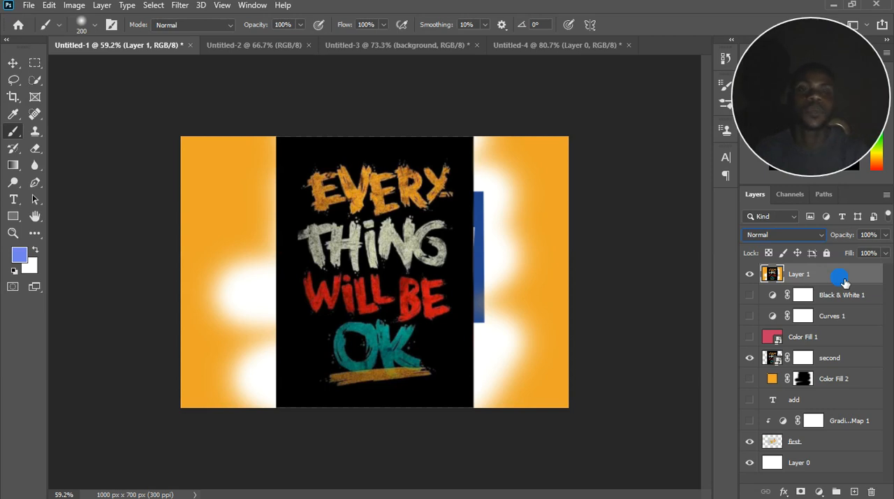
pyautogui.click(811, 239)
pyautogui.click(822, 343)
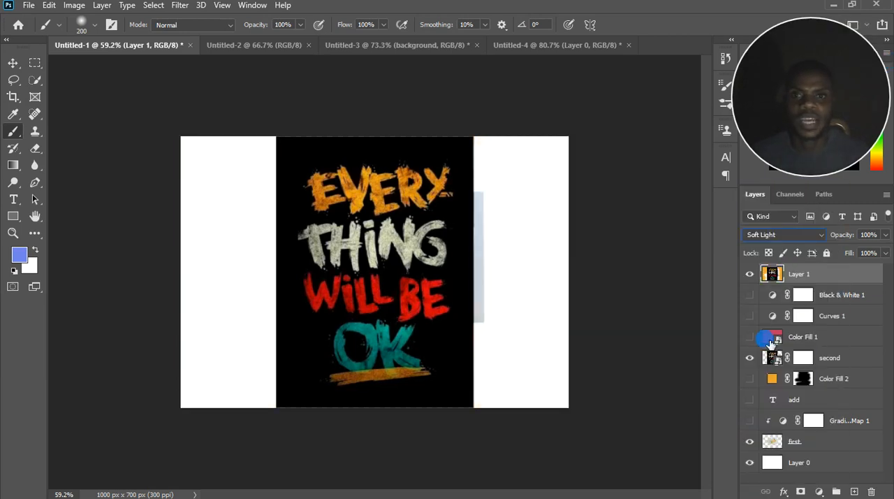
pyautogui.click(814, 276)
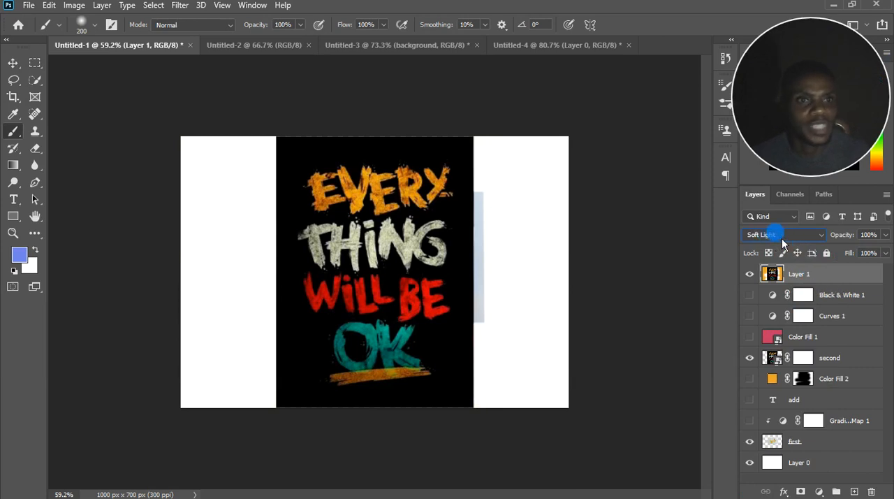
pyautogui.click(869, 235)
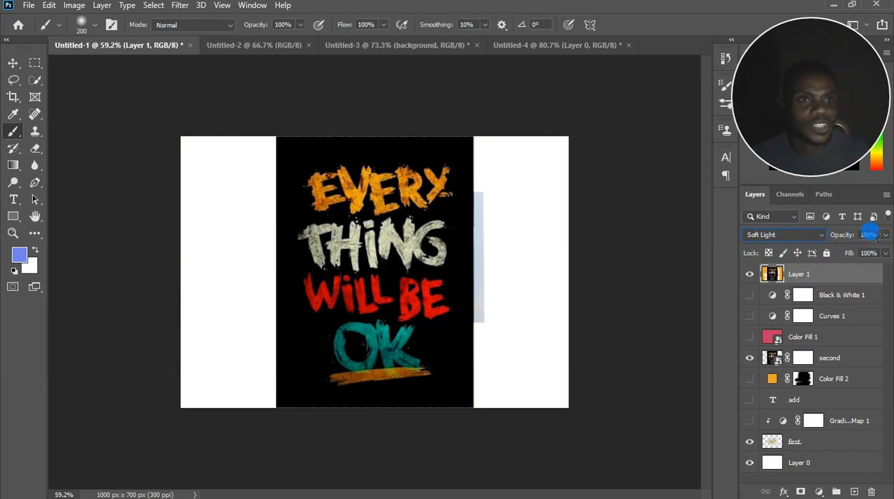
pyautogui.click(782, 235)
pyautogui.click(785, 190)
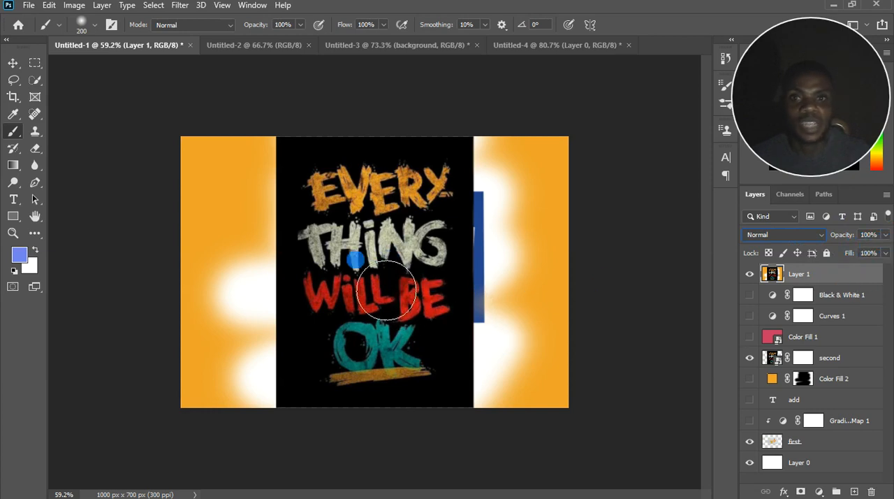
# Convert Layer 1 to a smart object and try to paint on it with the brush.
pyautogui.rightClick(809, 275)
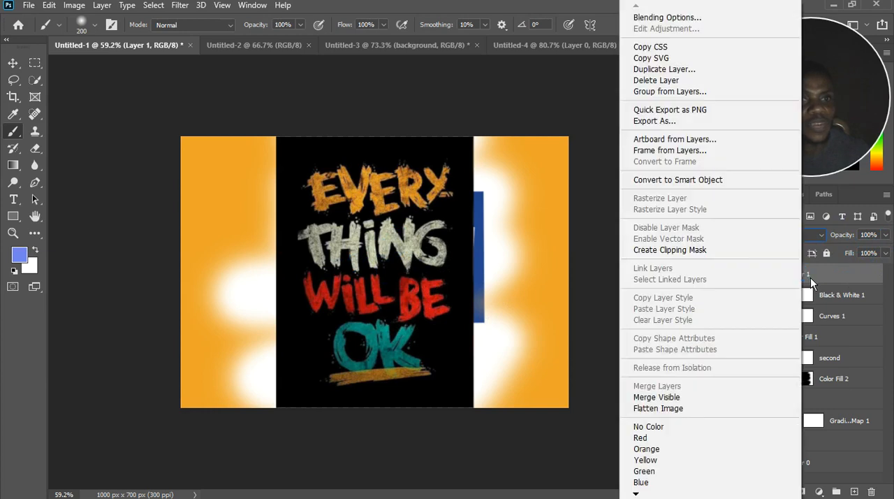
pyautogui.click(692, 181)
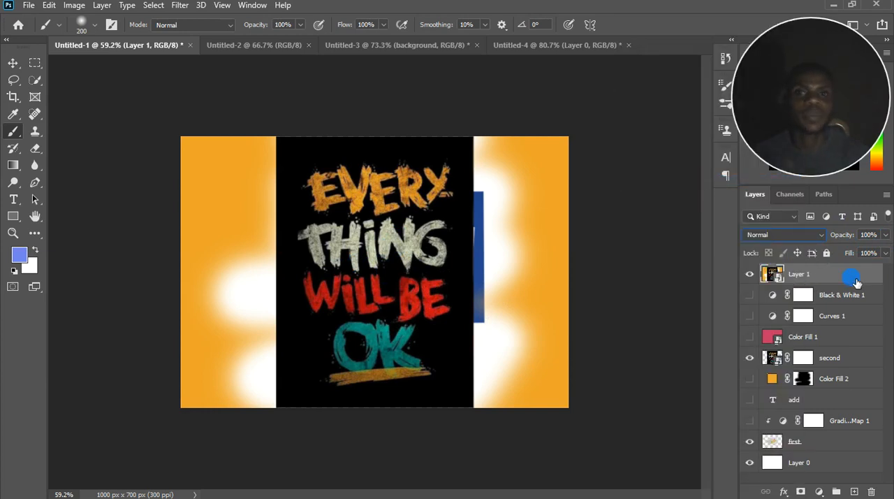
pyautogui.click(405, 226)
pyautogui.click(414, 197)
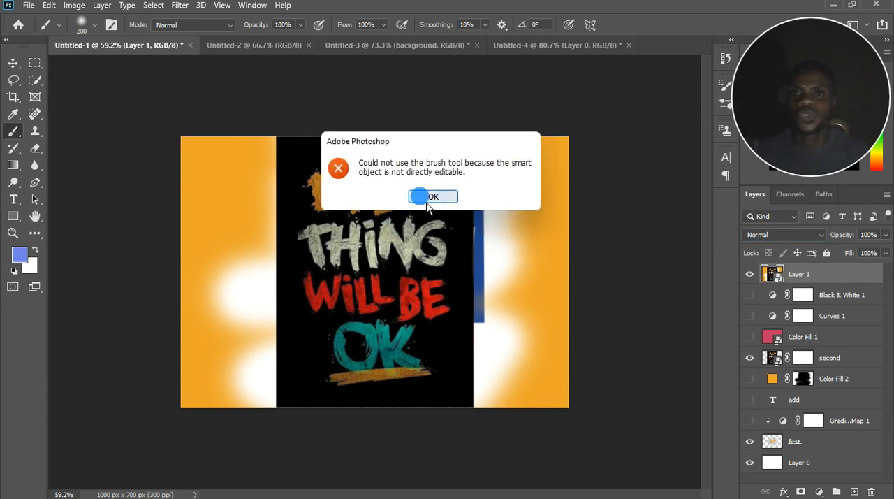
# Rasterize Layer 1 and add a new empty layer above it.
pyautogui.rightClick(835, 282)
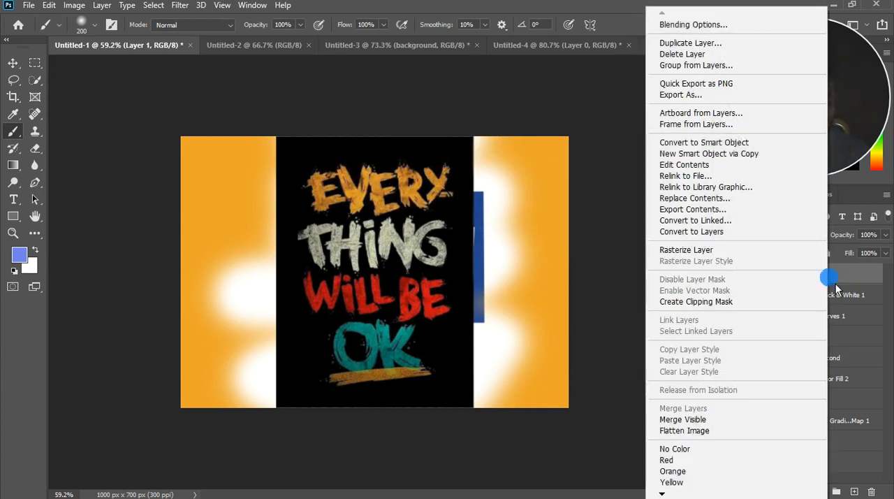
pyautogui.click(674, 250)
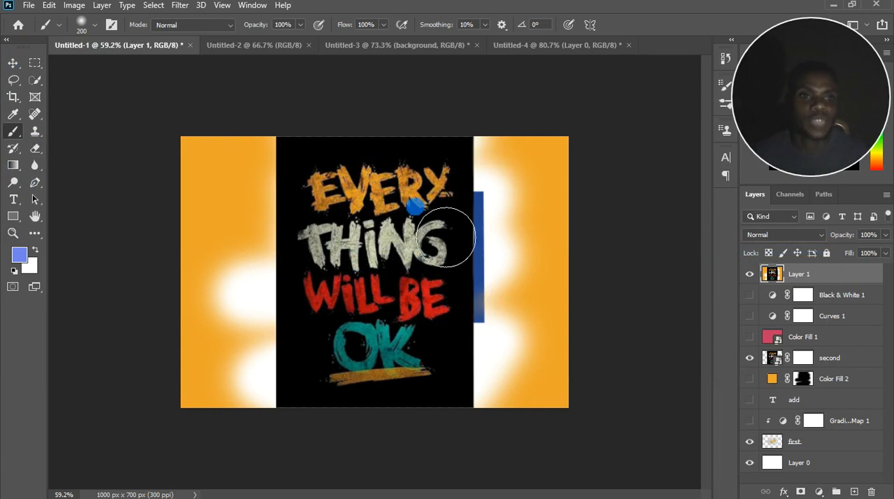
pyautogui.click(856, 491)
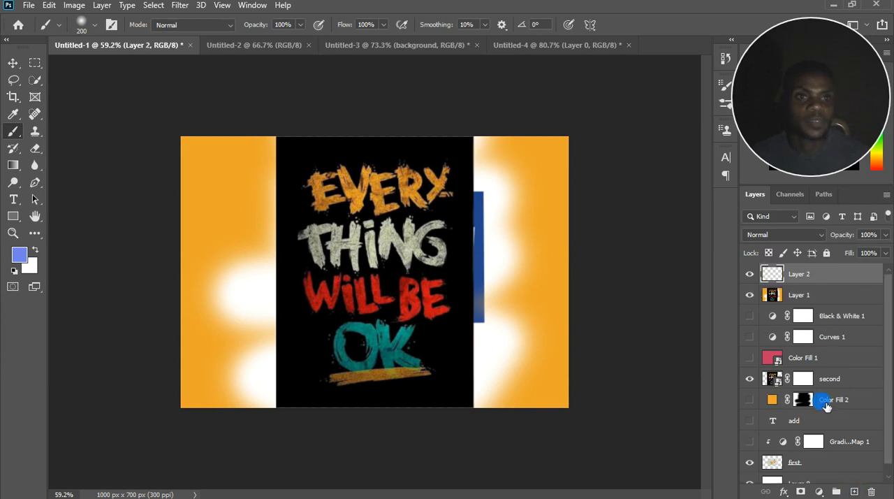
# Delete the Color Fill 1 layer and the stamped Layer 1.
pyautogui.moveTo(812, 358); pyautogui.dragTo(876, 494)
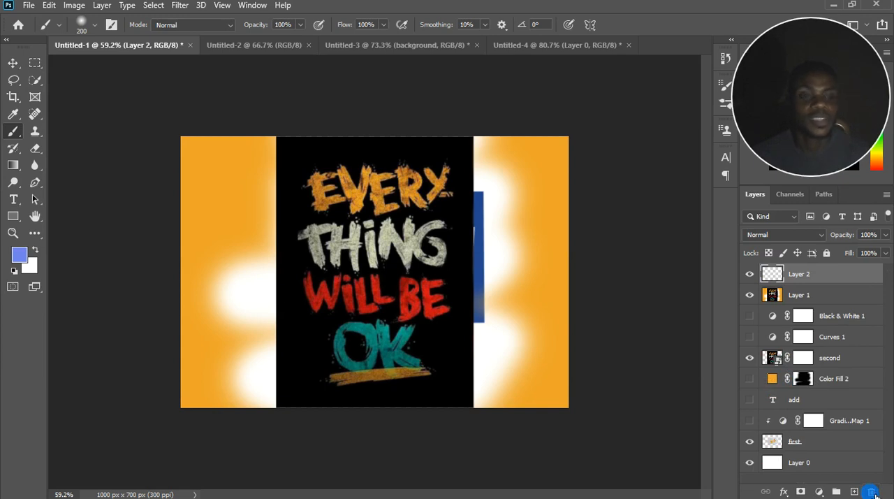
pyautogui.click(838, 299)
pyautogui.press('Delete')
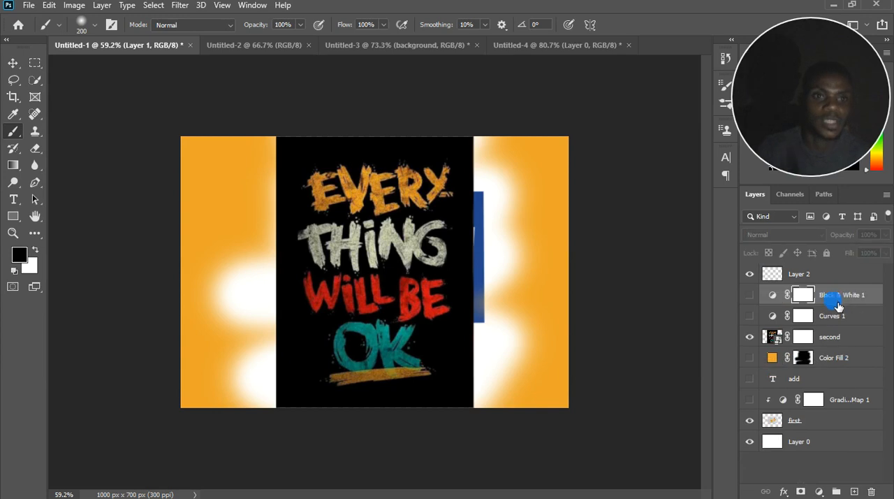
pyautogui.scroll(-1, 715, 364)
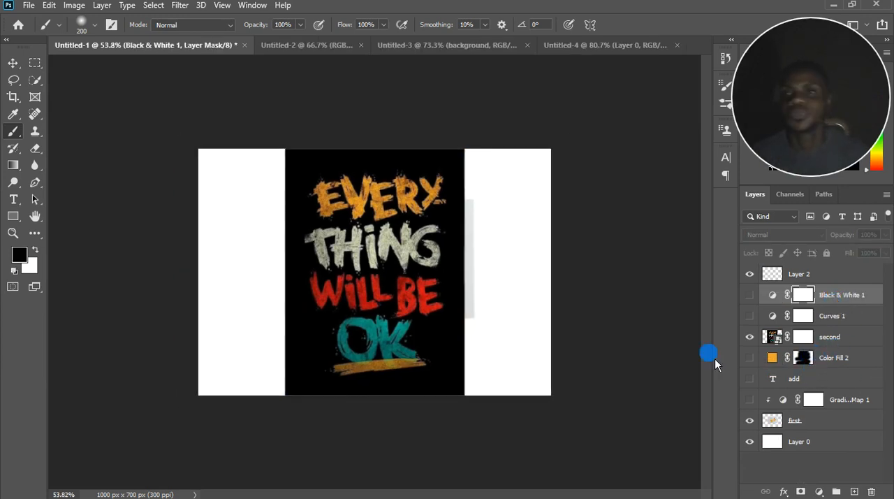
pyautogui.scroll(-4, 412, 343)
pyautogui.scroll(4, 376, 268)
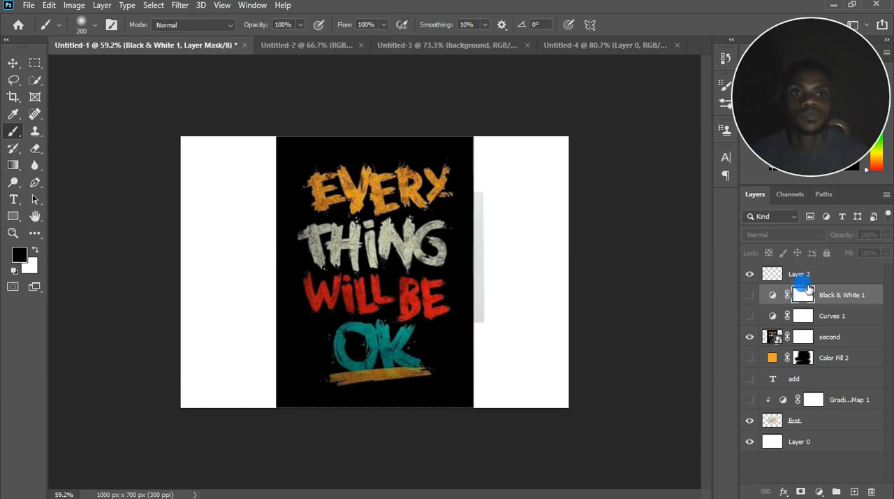
pyautogui.click(102, 5)
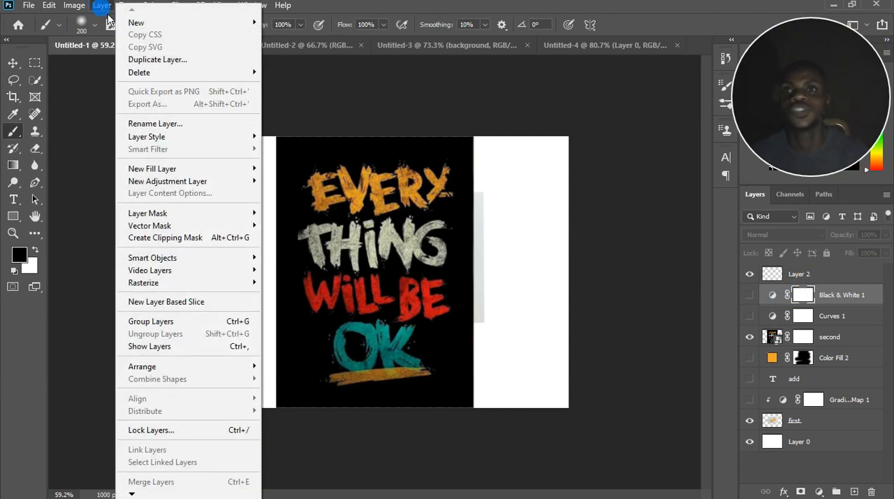
pyautogui.click(844, 285)
pyautogui.click(842, 277)
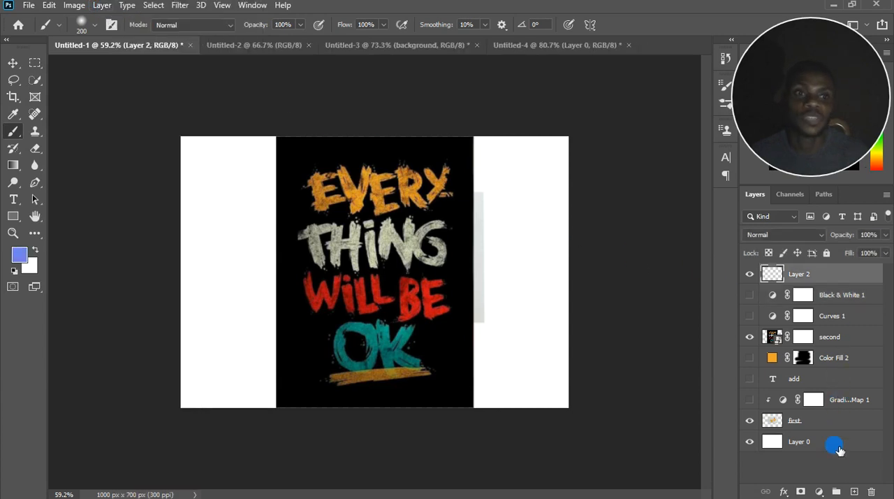
pyautogui.click(104, 6)
pyautogui.moveTo(84, 14)
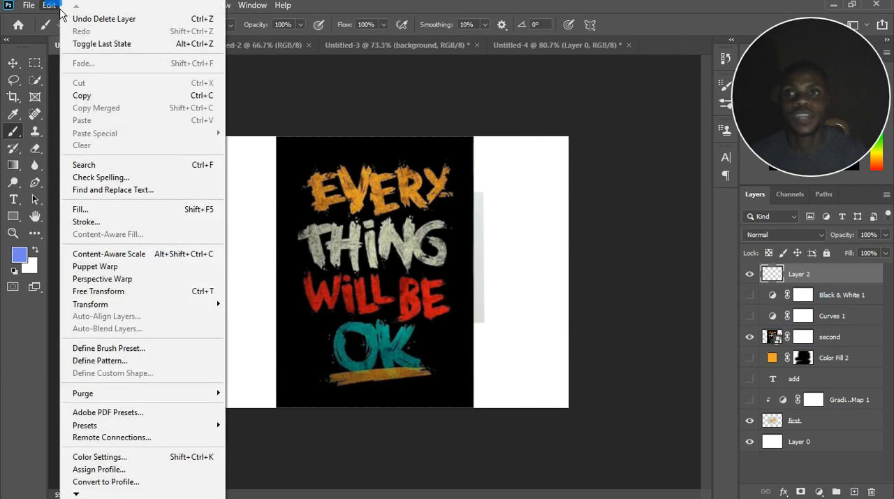
pyautogui.click(342, 13)
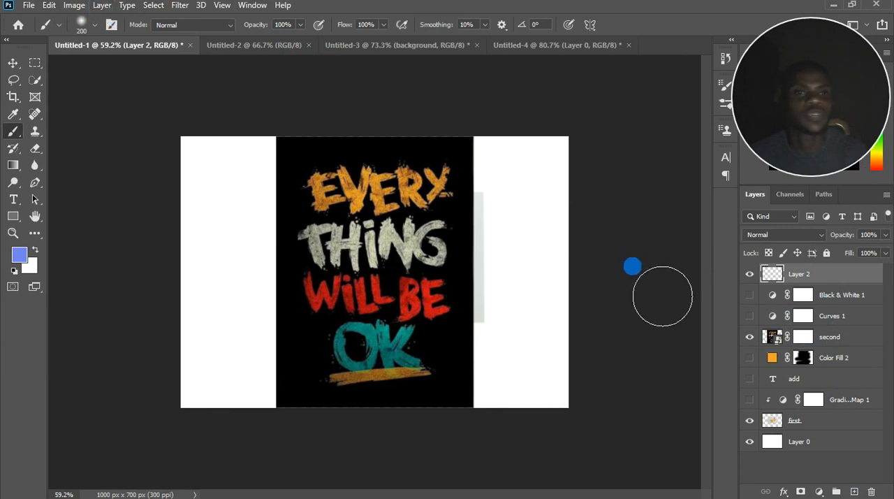
# Hide Layer 2 and delete the Color Fill 2, "add" and Gradient Map 1 layers together.
pyautogui.click(820, 333)
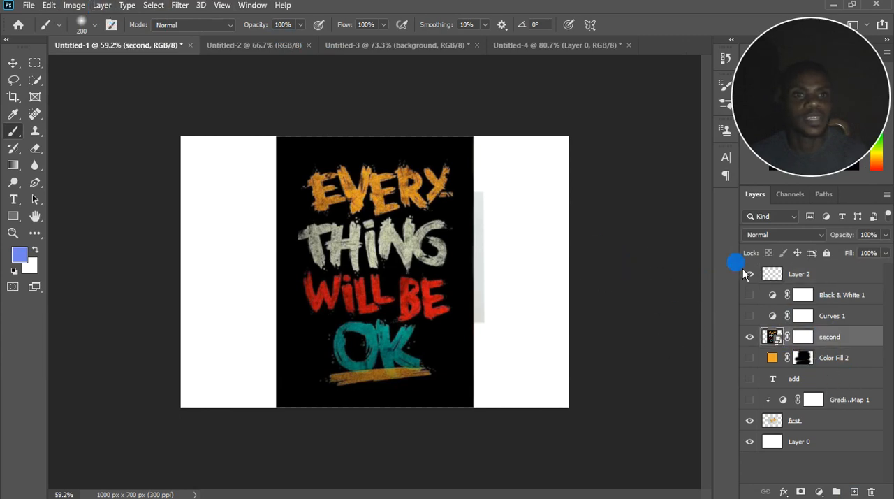
pyautogui.click(749, 273)
pyautogui.click(841, 362)
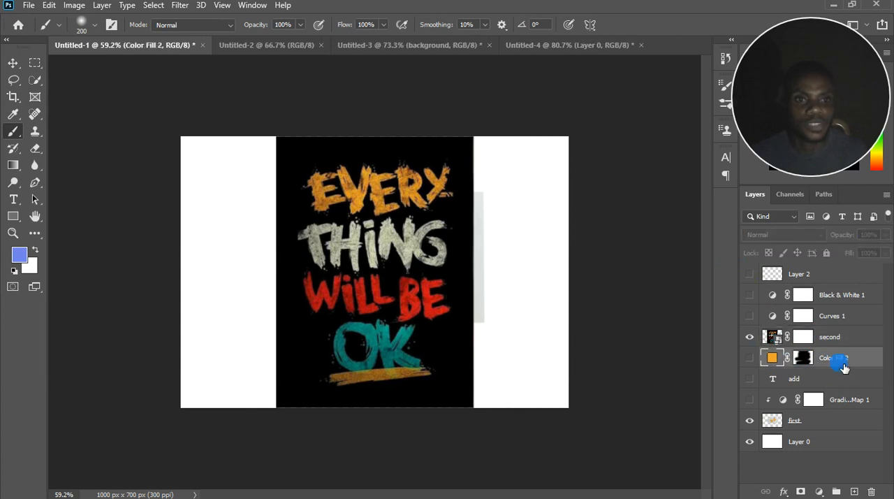
pyautogui.keyDown('shift'); pyautogui.click(846, 402); pyautogui.keyUp('shift')
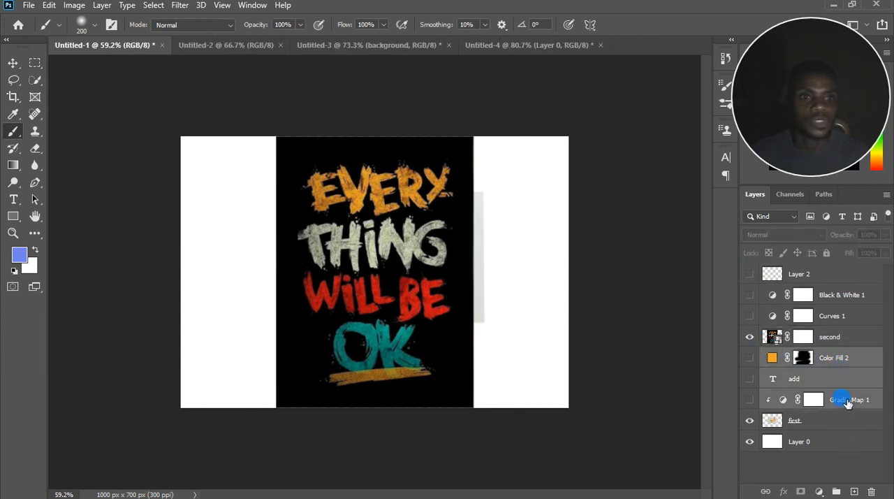
pyautogui.press('Delete')
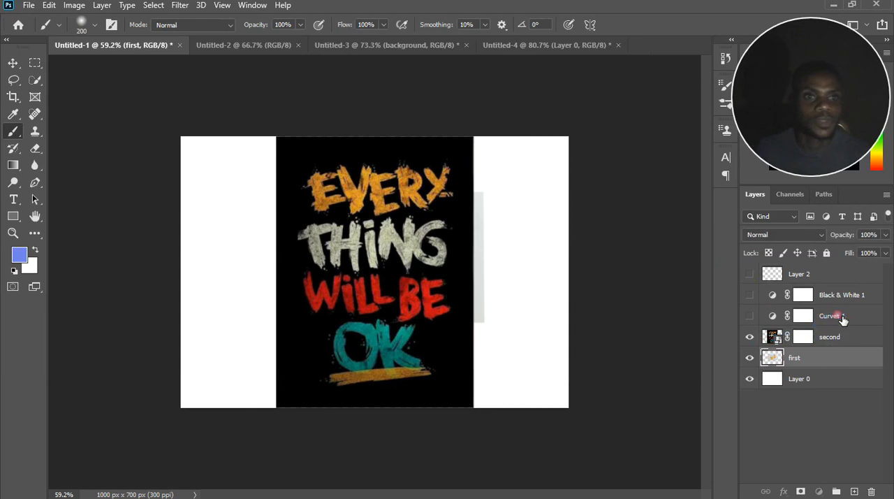
# Delete Layer 2, Black & White 1 and Curves 1 together, and remove the layer mask from "second".
pyautogui.click(837, 316)
pyautogui.keyDown('shift'); pyautogui.click(840, 274); pyautogui.keyUp('shift')
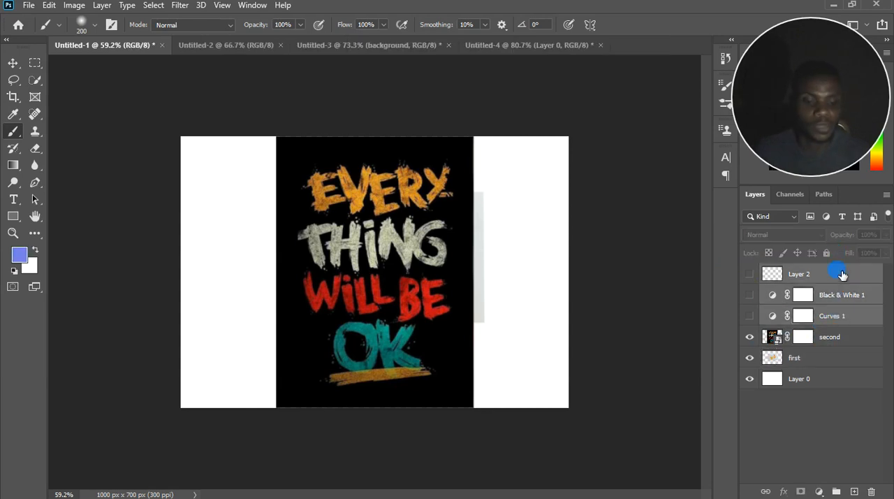
pyautogui.press('Delete')
pyautogui.click(805, 279)
pyautogui.moveTo(807, 280); pyautogui.dragTo(871, 492)
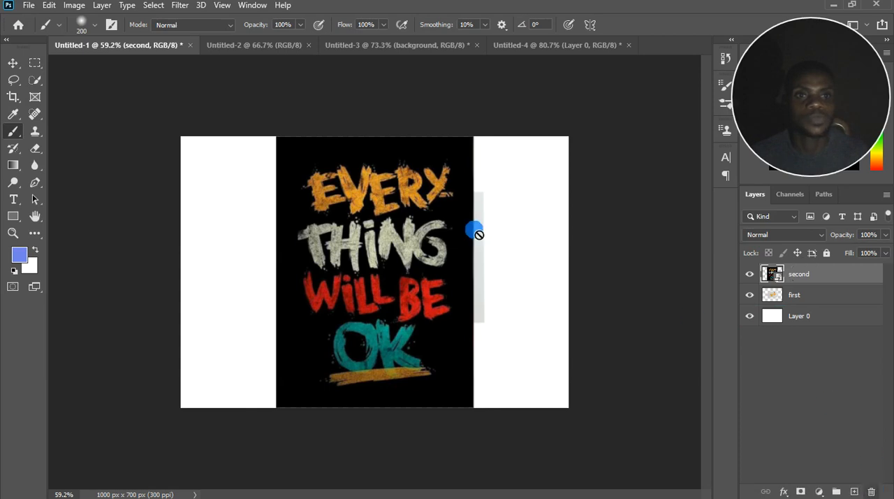
# Duplicate the "second" layer.
pyautogui.click(102, 5)
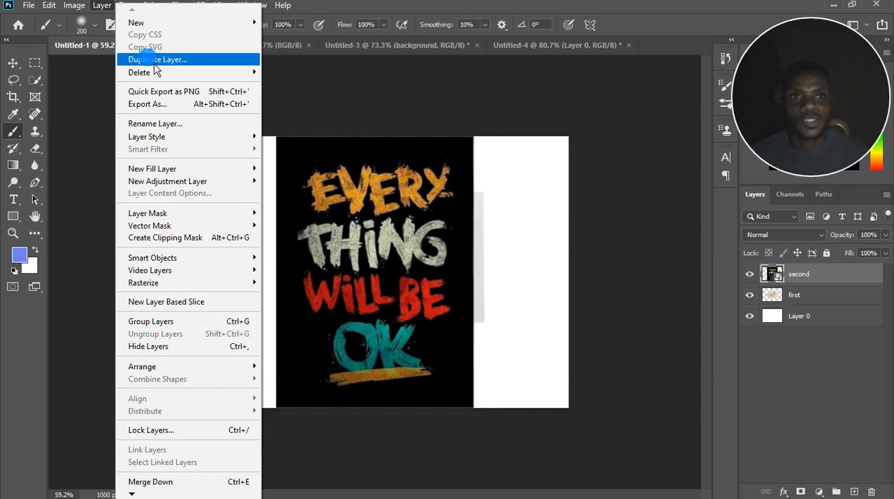
pyautogui.click(102, 6)
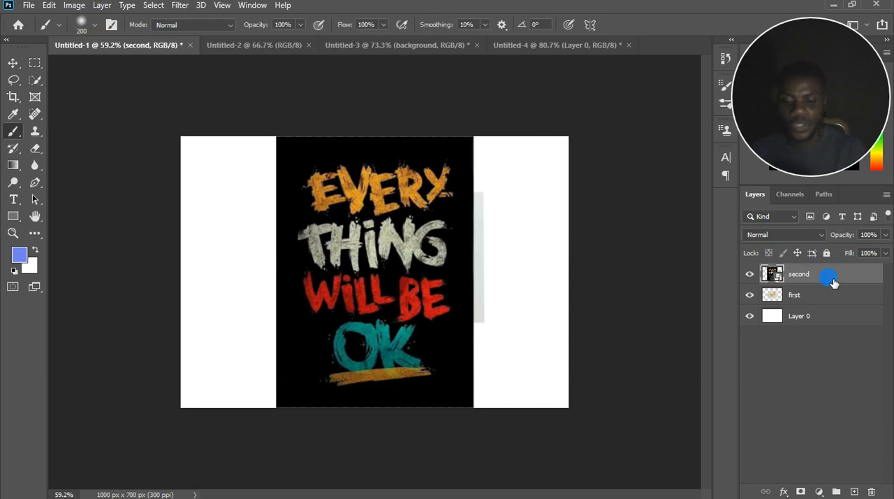
pyautogui.hotkey('ctrl', 'j')
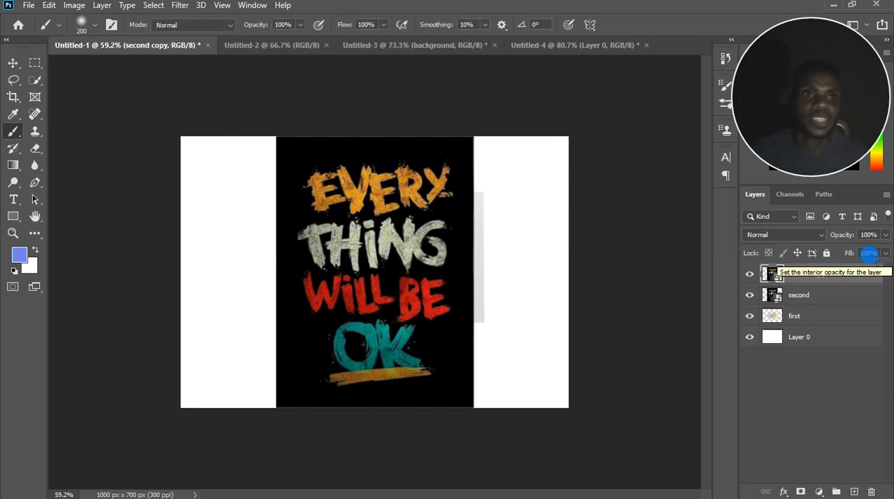
pyautogui.rightClick(832, 281)
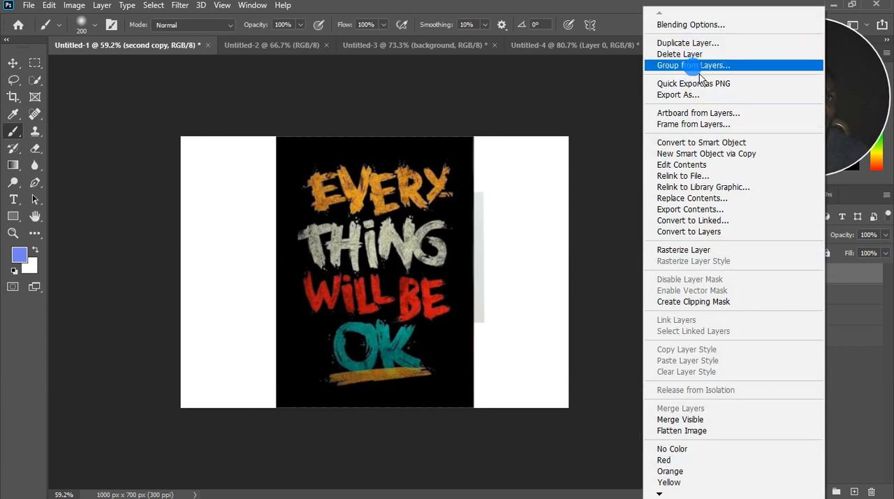
pyautogui.click(859, 281)
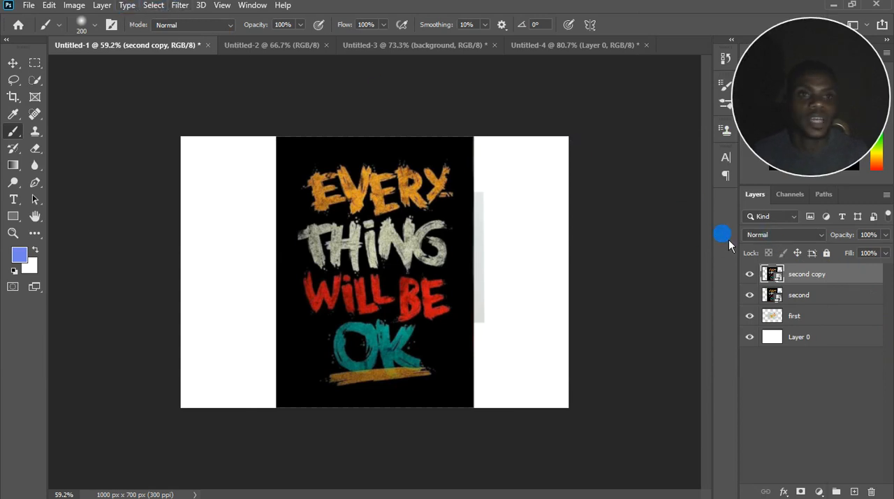
pyautogui.click(102, 5)
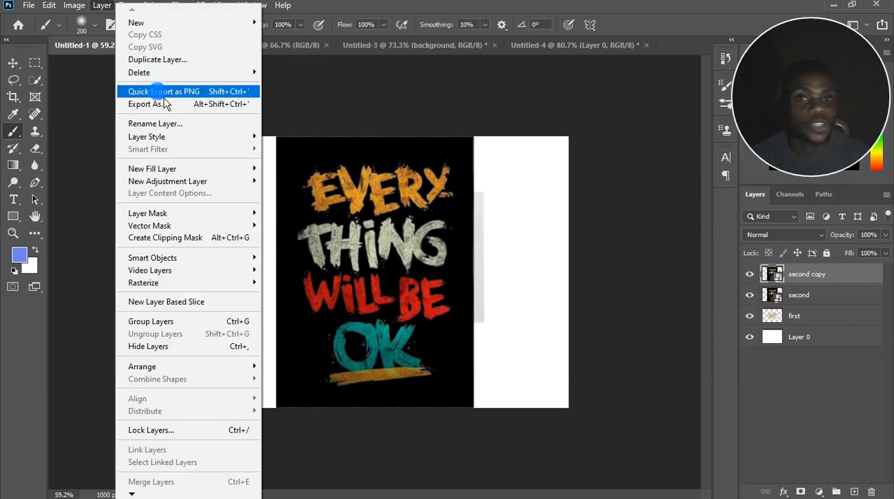
pyautogui.click(847, 374)
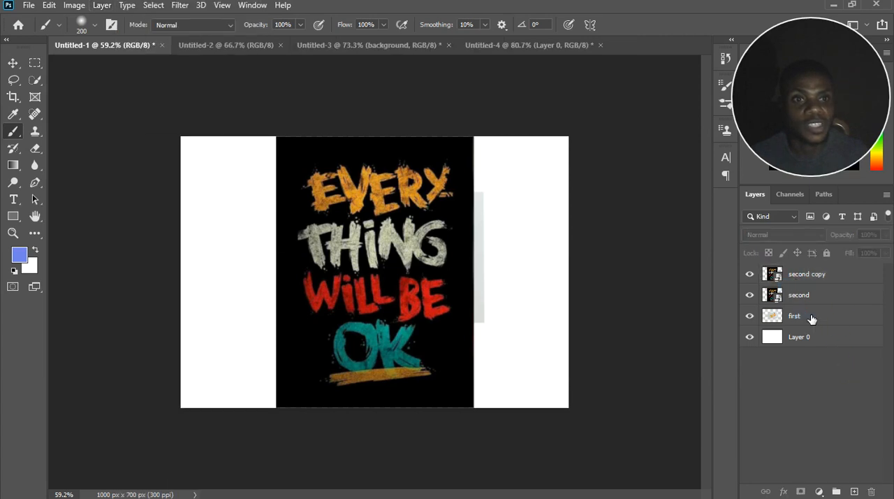
# Bring the "first" layer to the top of the layer stack and shift its leaf picture right and slightly down on the canvas.
pyautogui.moveTo(813, 320); pyautogui.dragTo(817, 276)
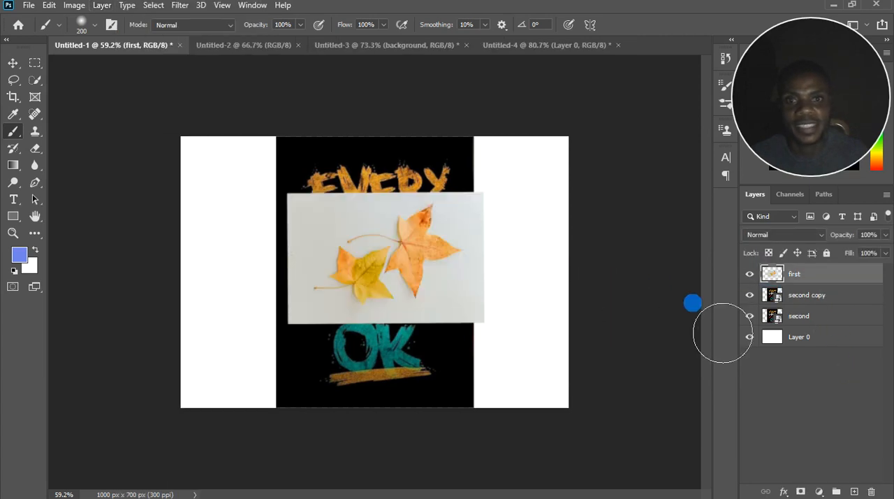
pyautogui.click(12, 63)
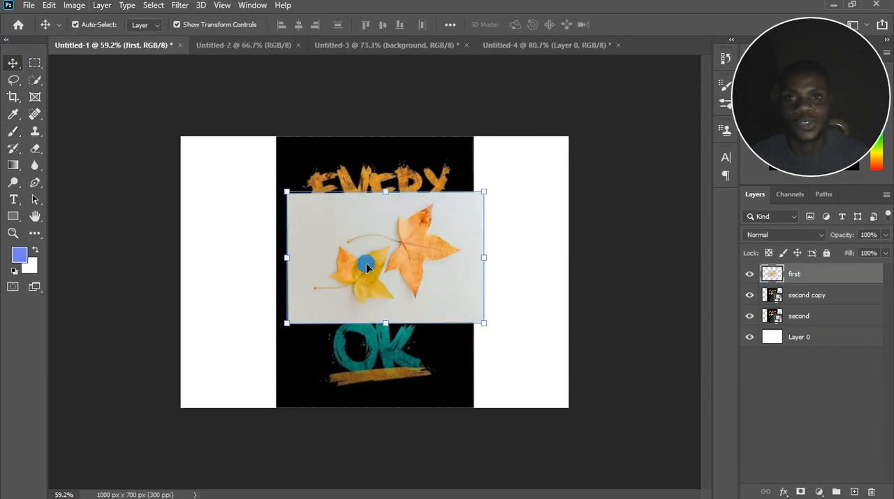
pyautogui.moveTo(370, 263); pyautogui.dragTo(438, 277)
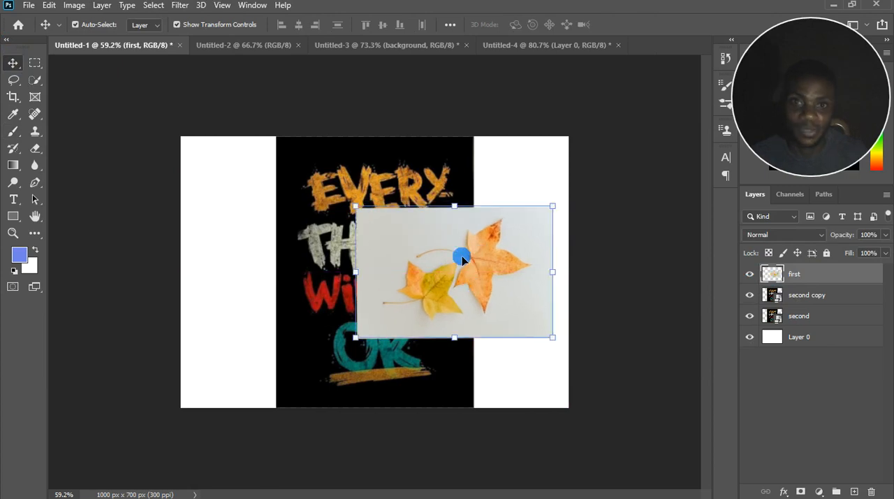
# Show the list of layer style effects available for the "first" layer without applying any.
pyautogui.click(102, 5)
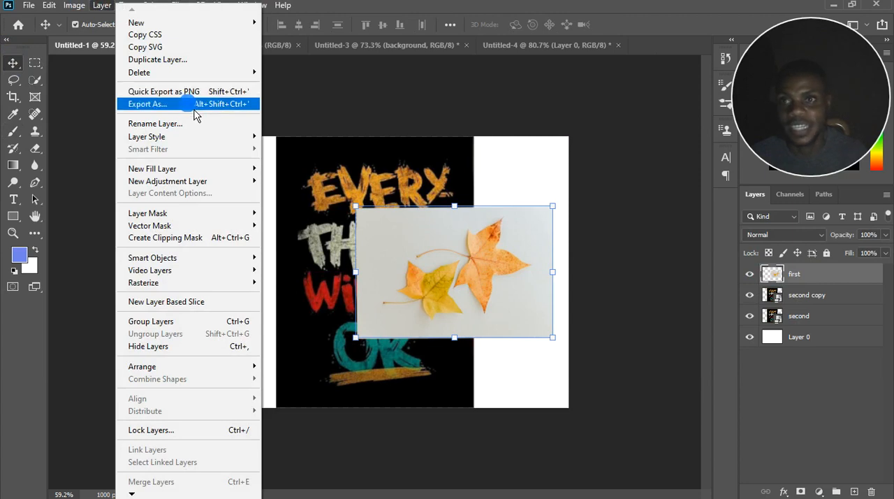
pyautogui.click(26, 12)
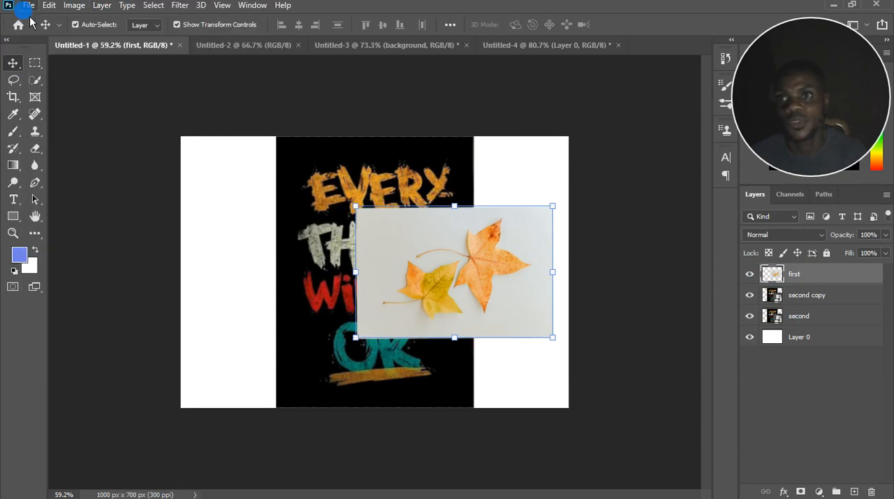
pyautogui.click(28, 7)
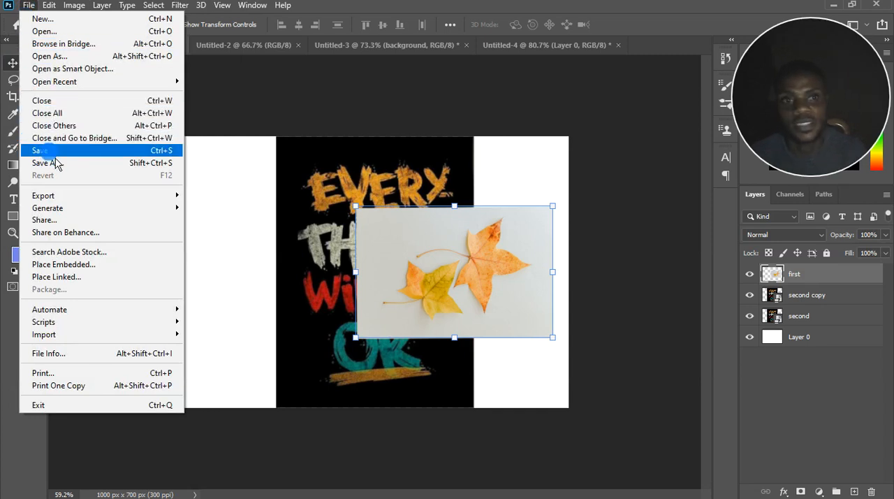
pyautogui.moveTo(118, 11)
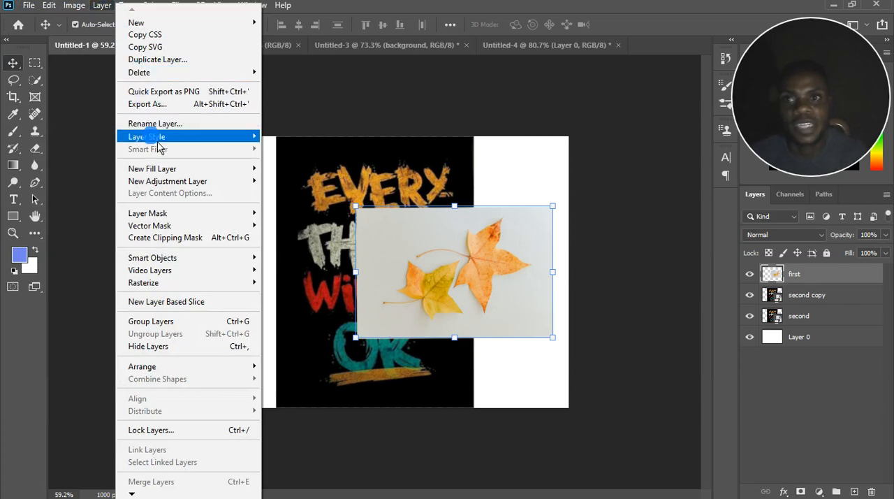
pyautogui.moveTo(152, 139)
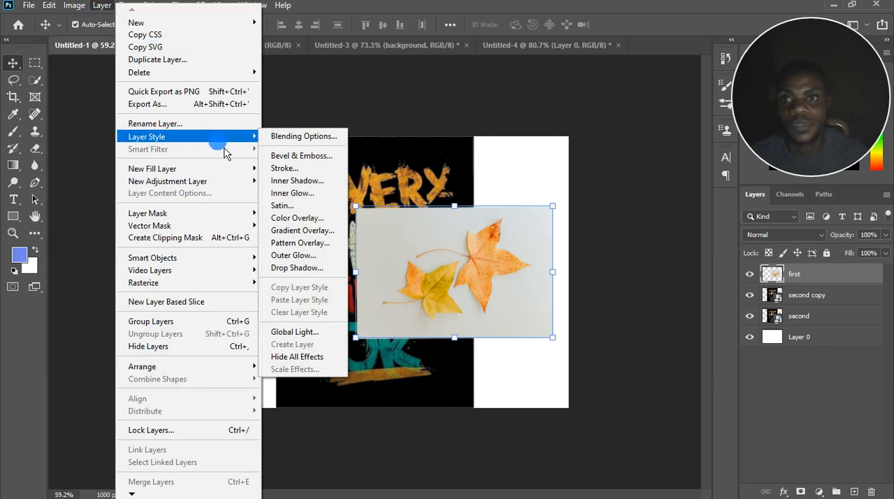
pyautogui.click(842, 287)
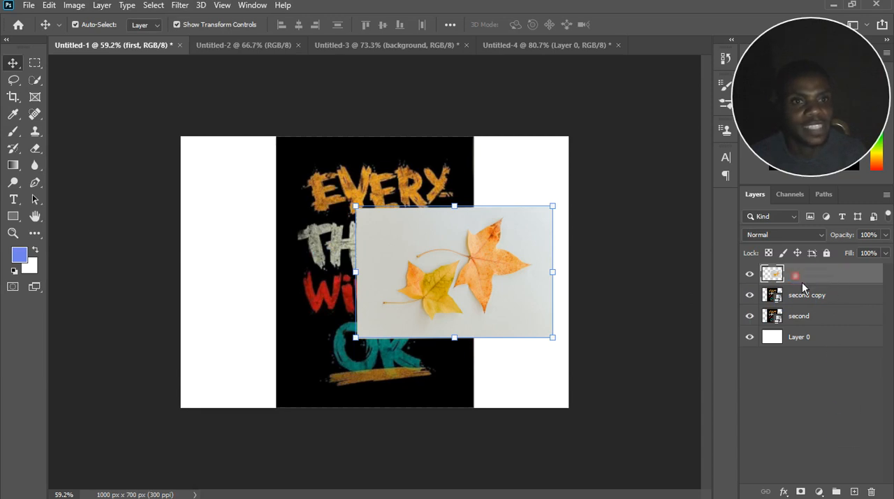
# Open the Layer Style dialog directly from the "first" layer, view its blending options and cancel.
pyautogui.doubleClick(803, 283)
pyautogui.click(864, 277)
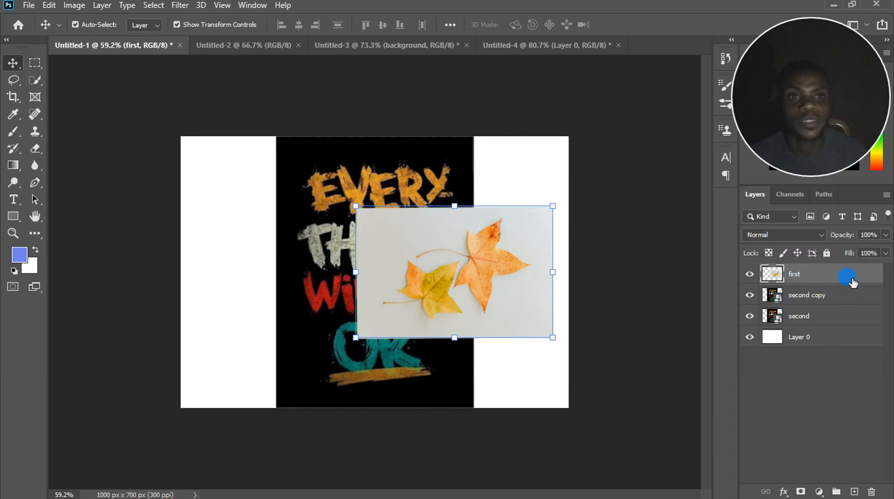
pyautogui.doubleClick(851, 280)
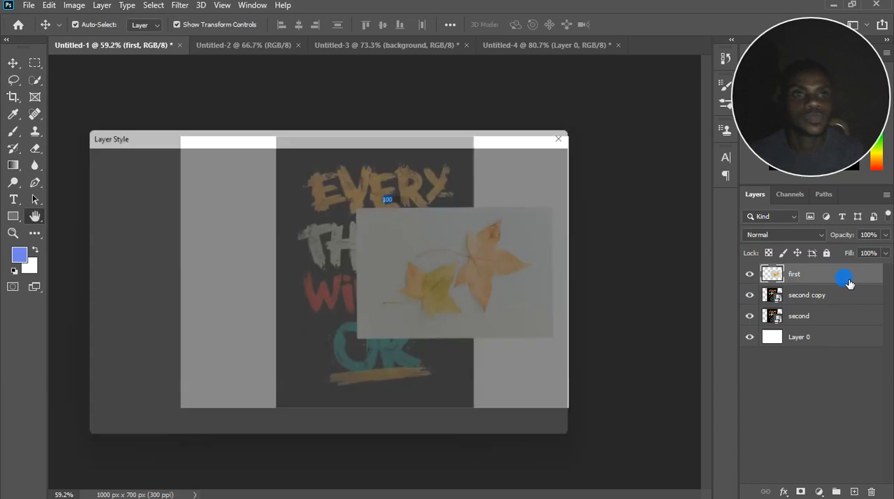
pyautogui.moveTo(295, 132); pyautogui.dragTo(506, 150)
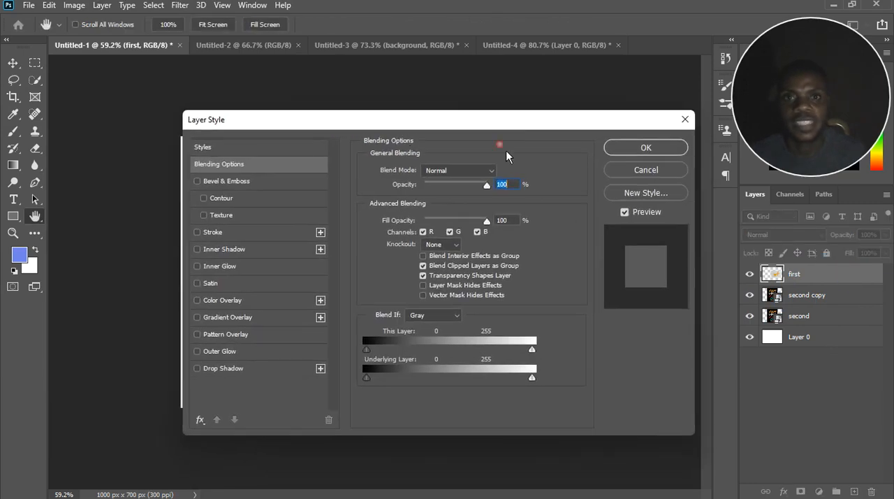
pyautogui.click(645, 171)
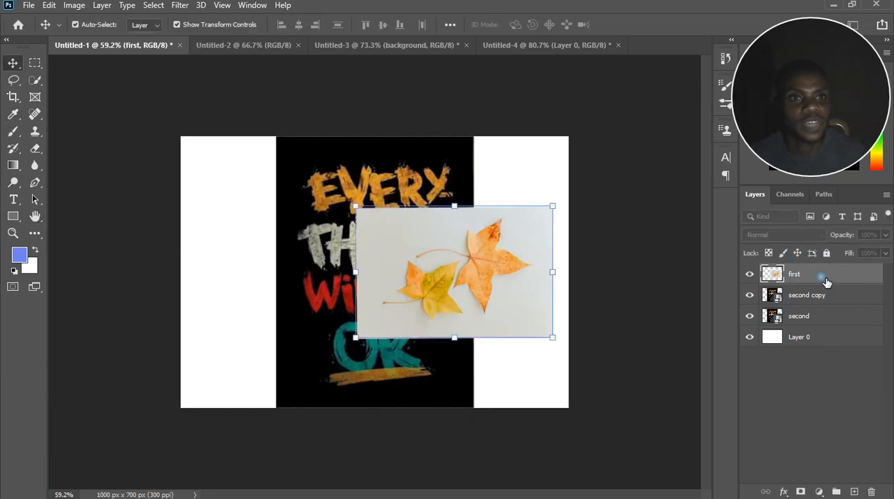
# Bring up the blending options of the "first" layer once more and close them without changes.
pyautogui.rightClick(825, 277)
pyautogui.click(694, 19)
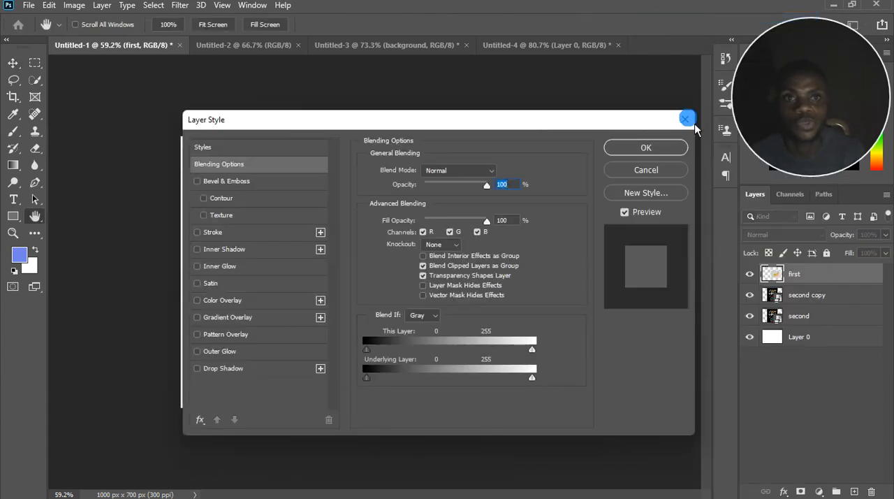
pyautogui.click(685, 118)
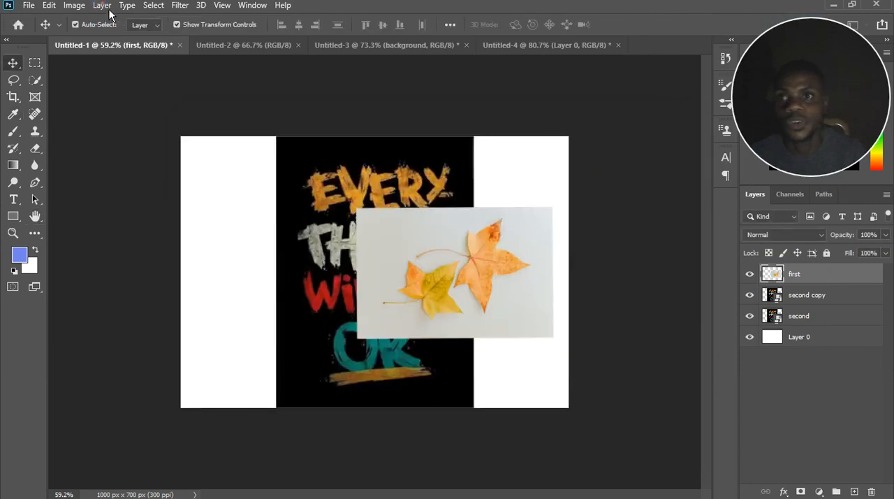
pyautogui.click(103, 6)
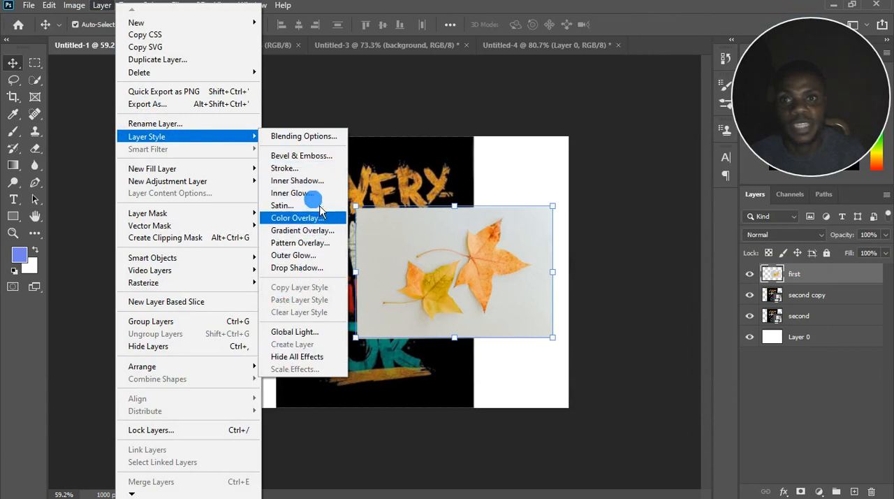
pyautogui.click(839, 278)
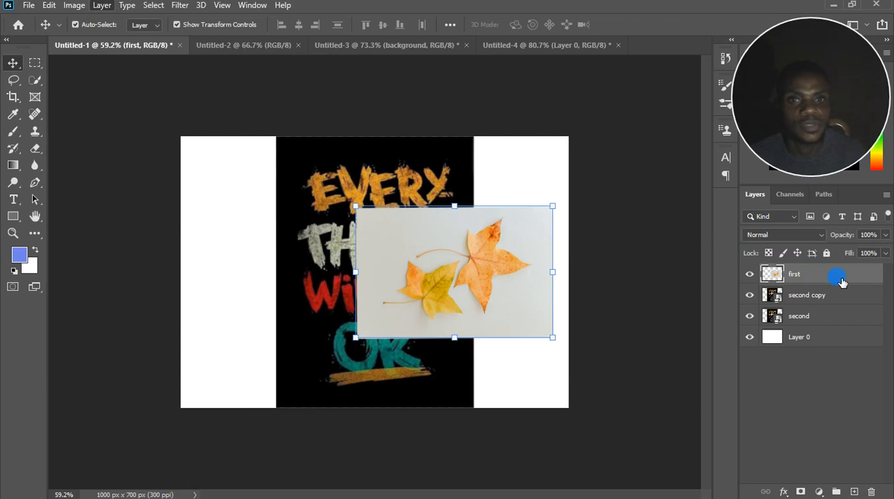
# Open the Layer Style settings of "first" clear of the leaf picture and try Drop Shadow, Outer Glow and Pattern Overlay.
pyautogui.doubleClick(841, 280)
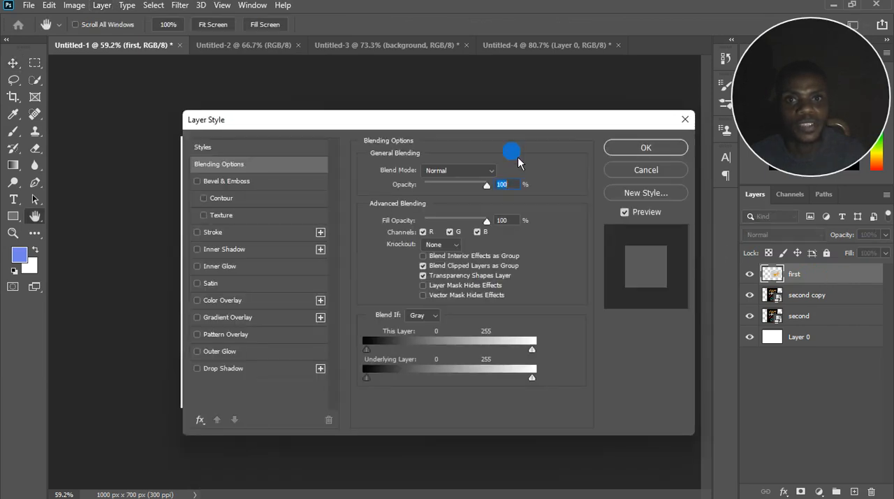
pyautogui.moveTo(475, 129); pyautogui.dragTo(730, 192)
pyautogui.click(391, 245)
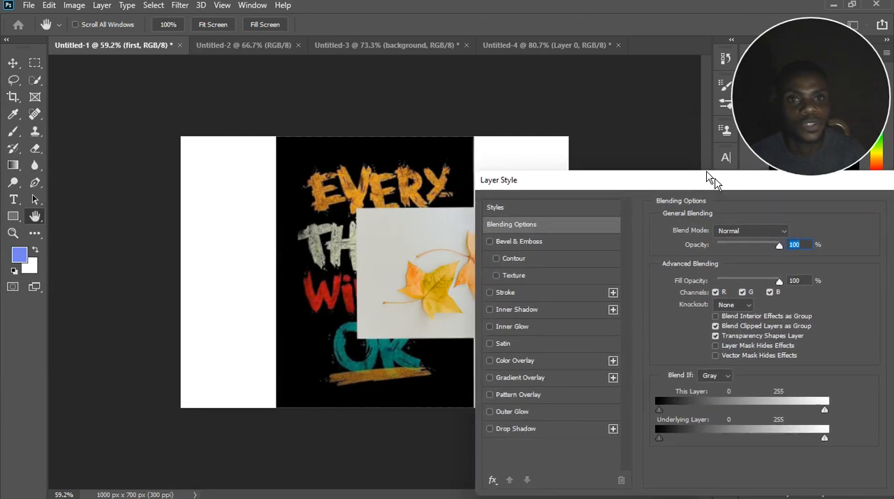
pyautogui.click(498, 430)
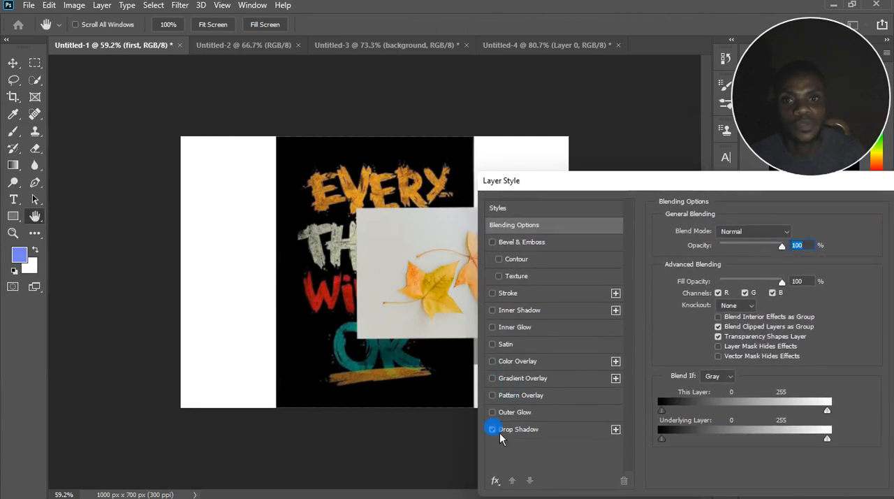
pyautogui.click(494, 429)
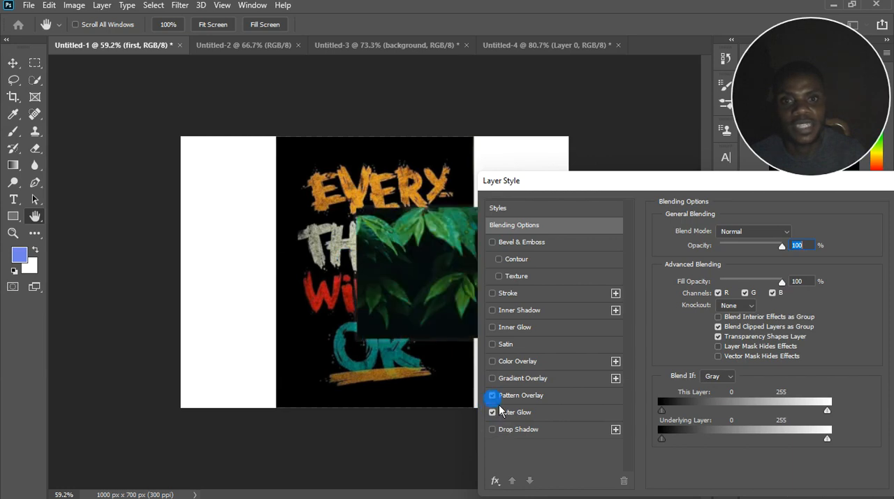
# Try the patterns of the Trees group in the Pattern Overlay, ending with the green conifer forest.
pyautogui.moveTo(631, 184); pyautogui.dragTo(707, 153)
pyautogui.click(605, 364)
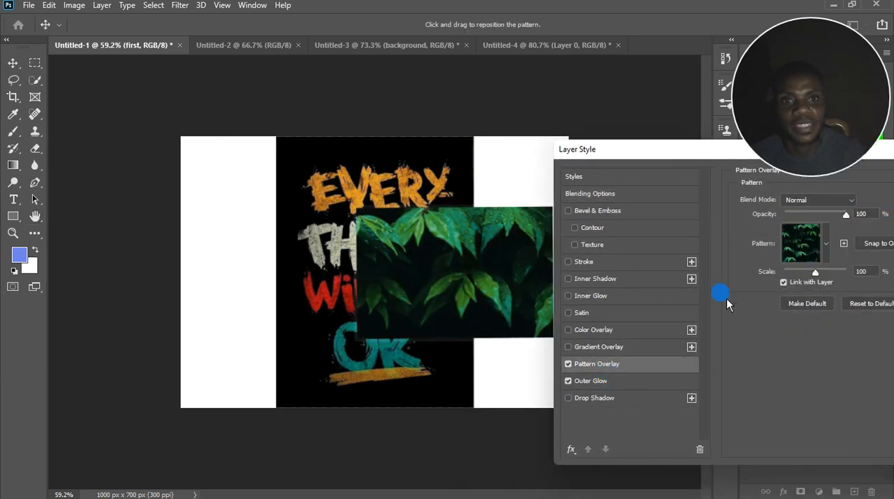
pyautogui.click(827, 244)
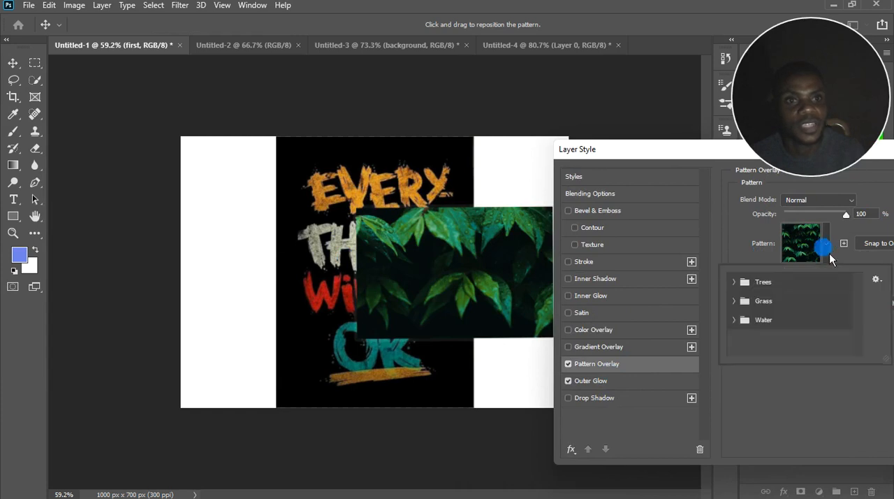
pyautogui.click(742, 289)
pyautogui.click(794, 303)
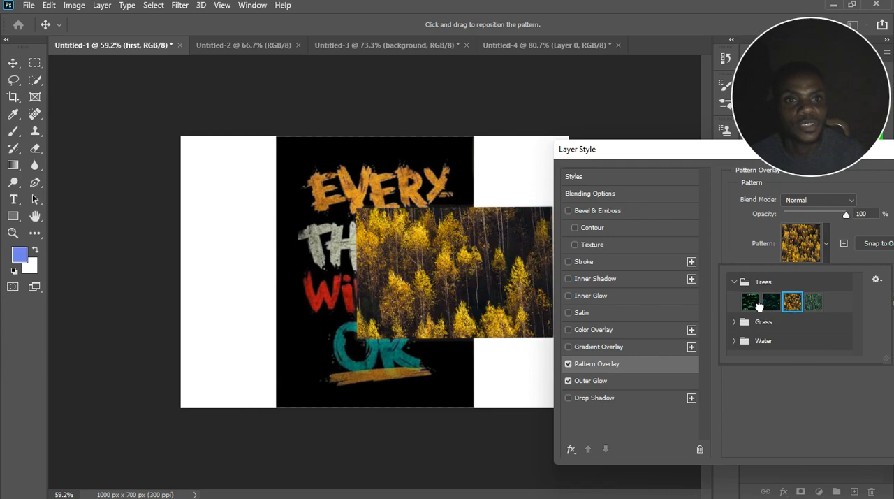
pyautogui.click(750, 302)
pyautogui.click(813, 303)
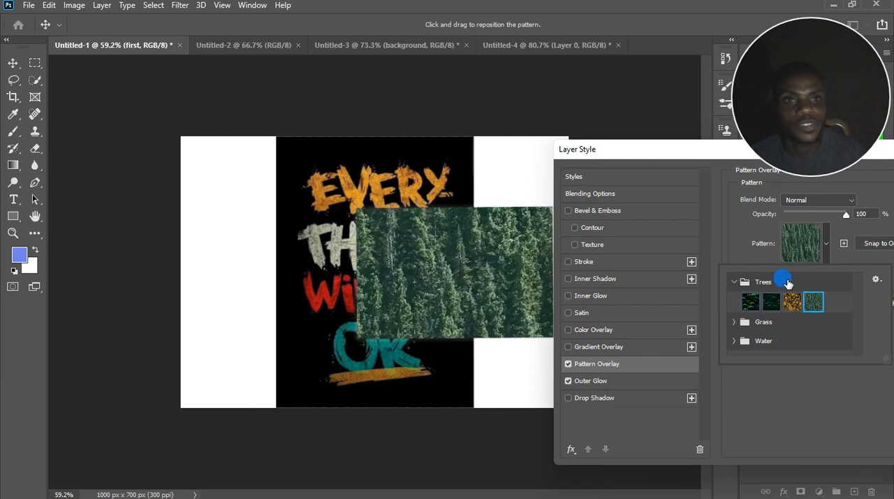
pyautogui.click(600, 364)
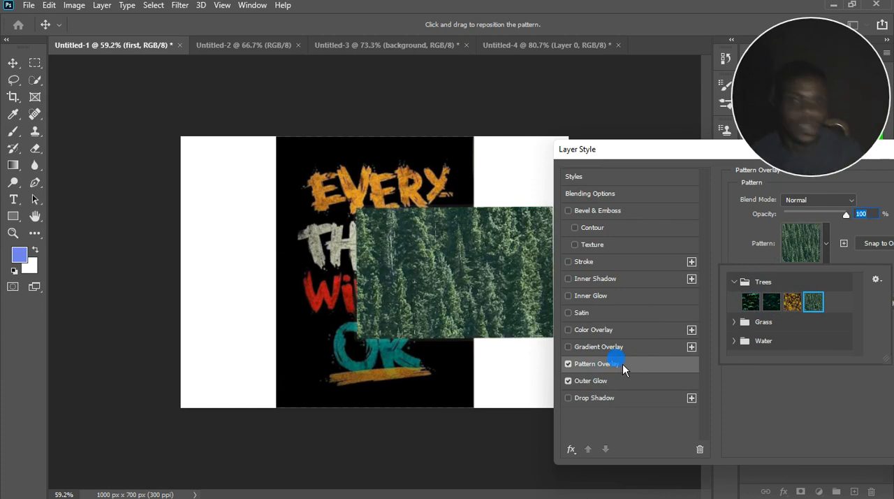
# Replace Pattern Overlay and Outer Glow with Gradient Overlay, Color Overlay, Satin, Inner Glow and Inner Shadow on the leaf picture.
pyautogui.click(568, 347)
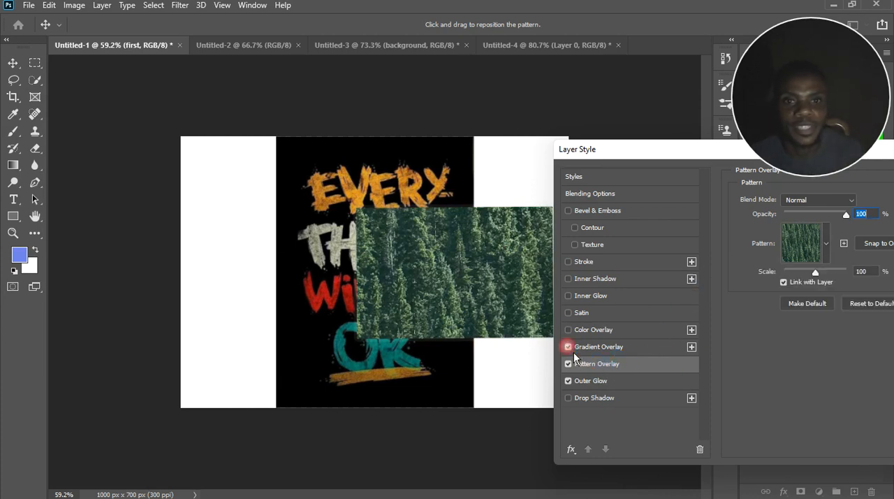
pyautogui.click(568, 363)
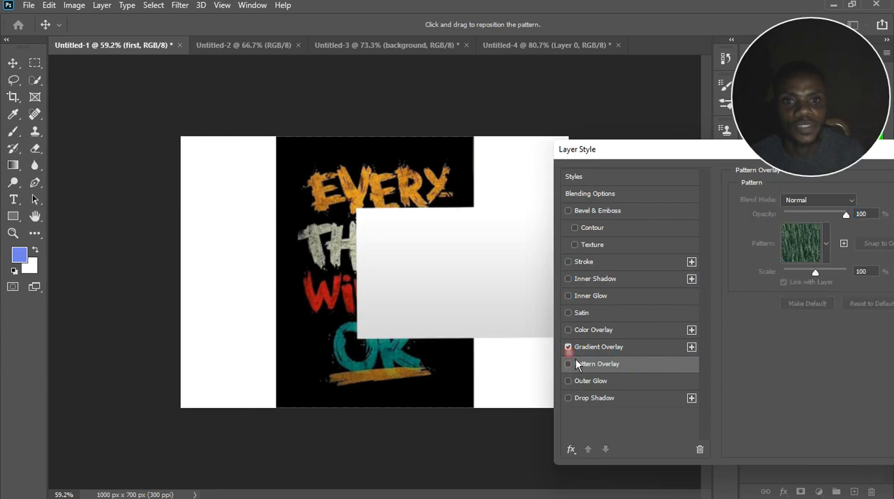
pyautogui.click(583, 329)
pyautogui.click(568, 312)
pyautogui.click(568, 295)
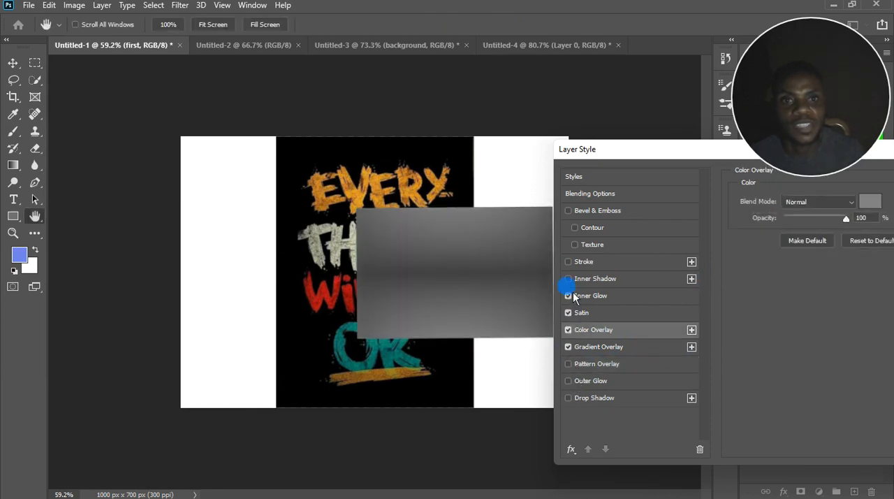
pyautogui.click(568, 278)
# Turn off Satin, Color Overlay and Gradient Overlay, and try Stroke plus Bevel & Emboss with Contour and Texture.
pyautogui.click(567, 313)
pyautogui.click(568, 329)
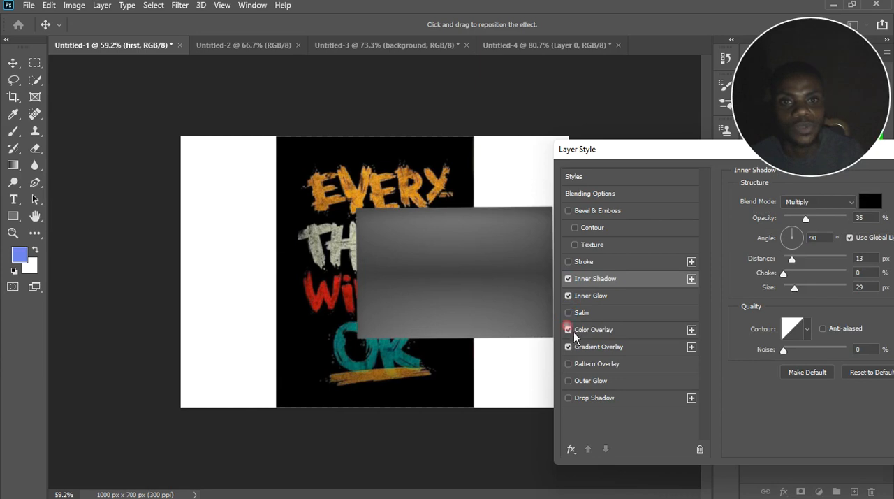
pyautogui.click(567, 347)
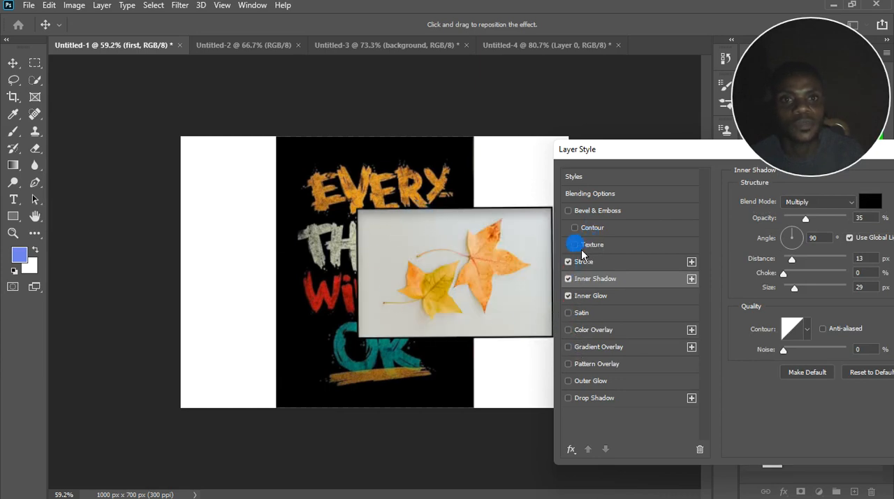
pyautogui.click(575, 244)
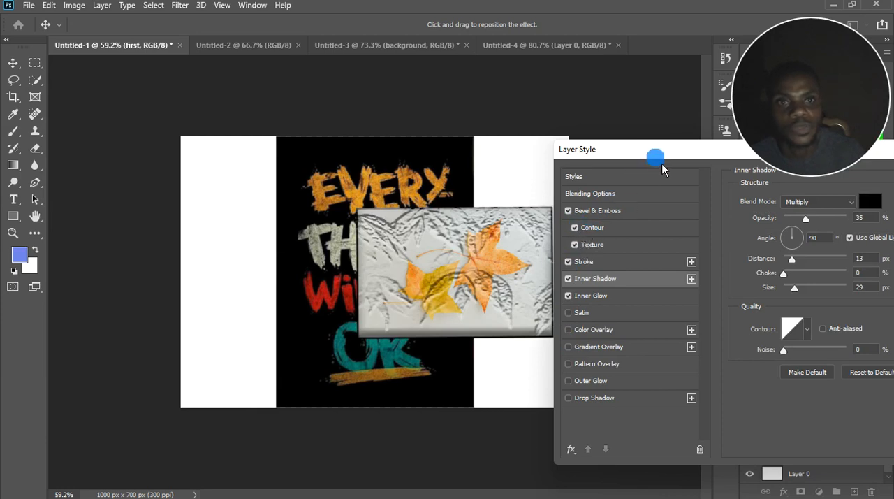
pyautogui.moveTo(662, 159); pyautogui.dragTo(458, 144)
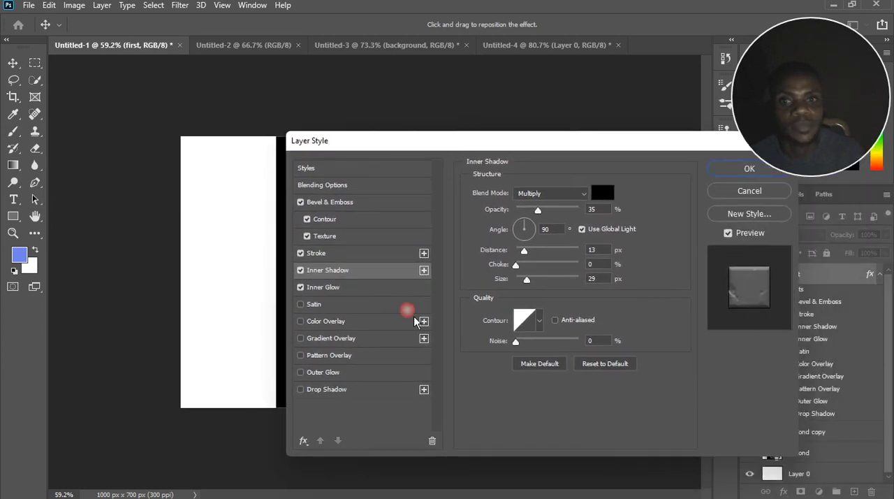
# Turn off Inner Shadow, Inner Glow, Stroke and Bevel & Emboss with its Contour and Texture.
pyautogui.click(300, 269)
pyautogui.click(300, 254)
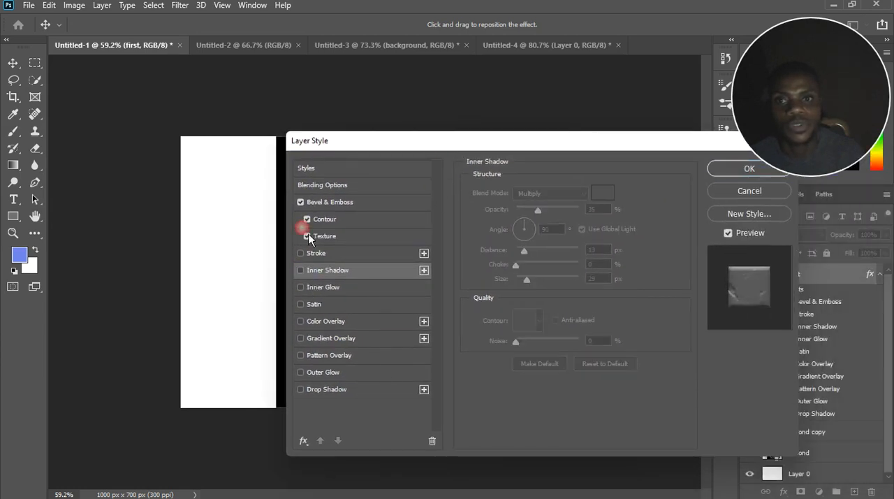
pyautogui.click(301, 232)
pyautogui.click(302, 218)
pyautogui.click(308, 221)
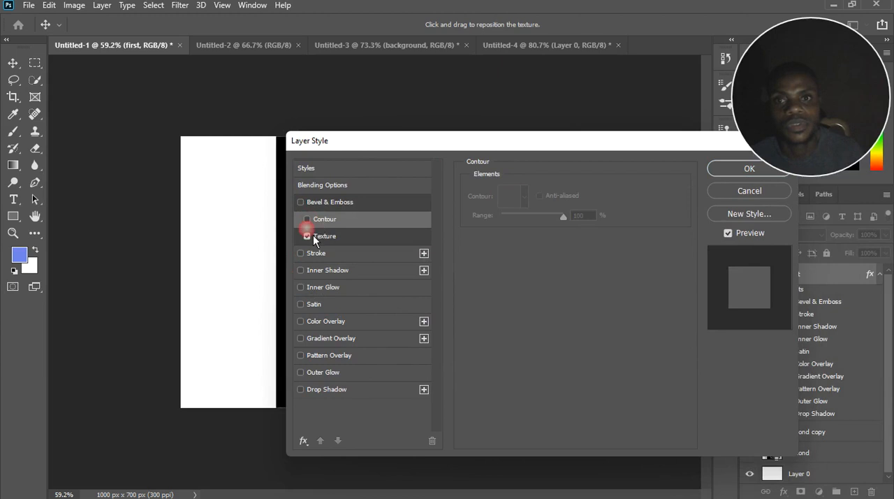
# View the preset Styles groups and the Drop Shadow settings, and cancel all layer style changes to "first".
pyautogui.click(324, 174)
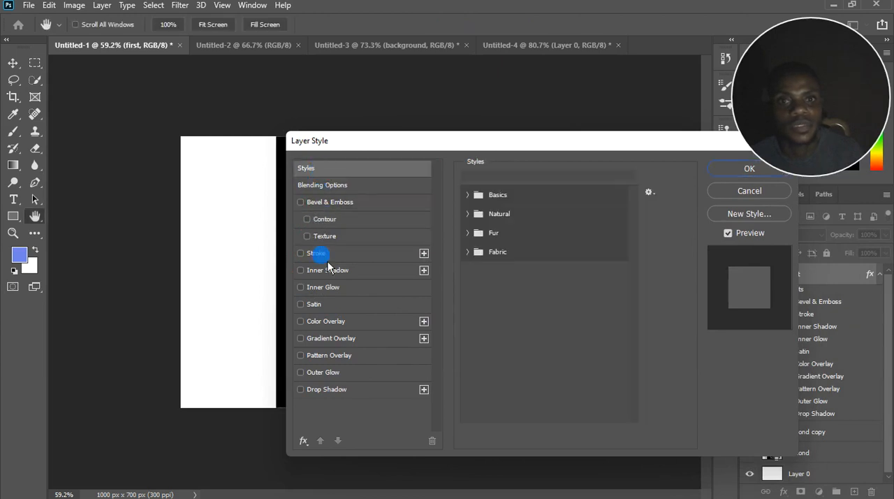
pyautogui.click(365, 395)
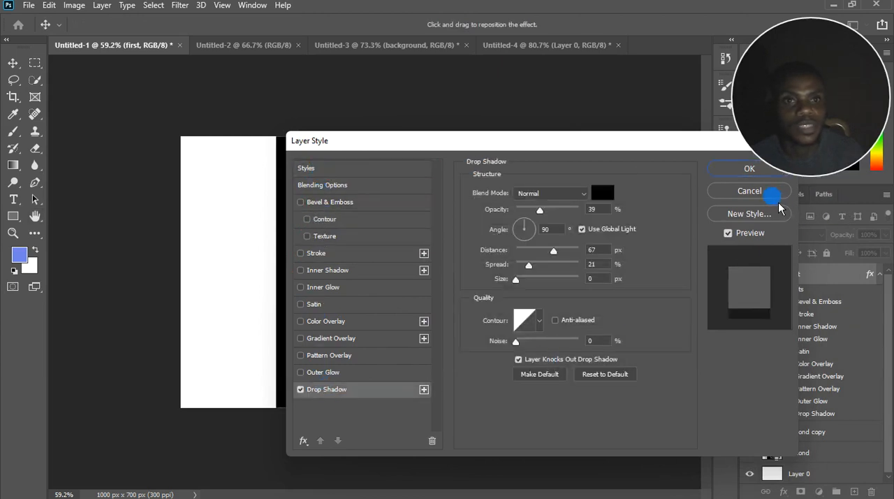
pyautogui.click(744, 199)
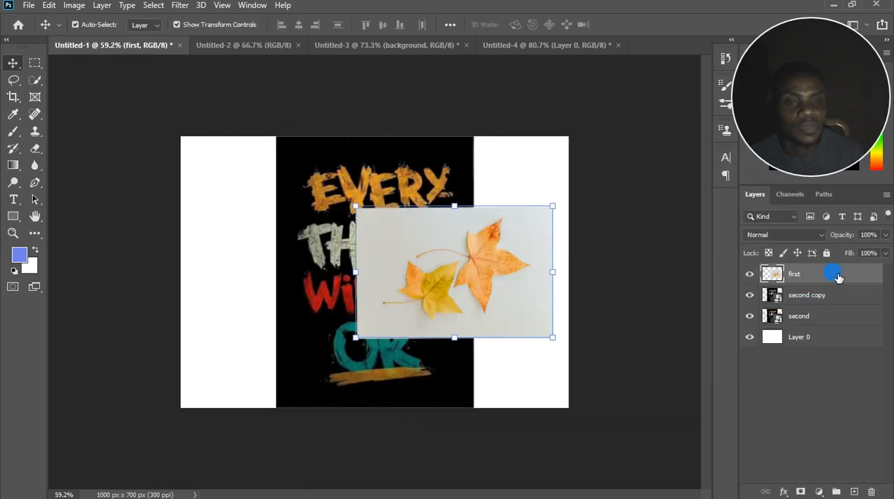
# Try raising the Blend If black point for This Layer on "first" to 202, and return it to 0.
pyautogui.doubleClick(838, 278)
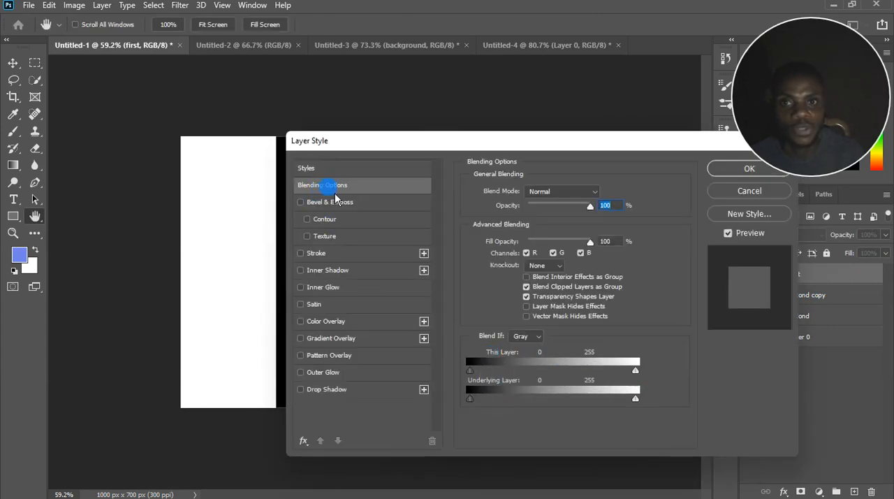
pyautogui.moveTo(555, 158); pyautogui.dragTo(697, 155)
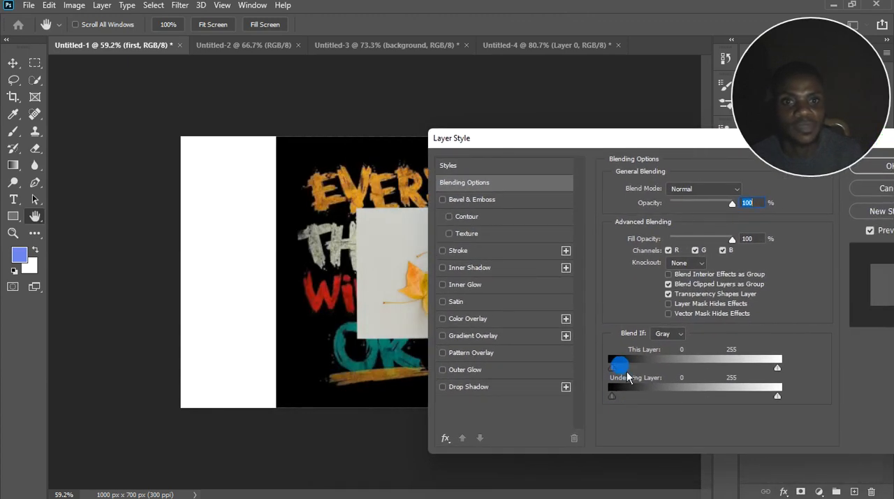
pyautogui.moveTo(650, 140); pyautogui.dragTo(679, 160)
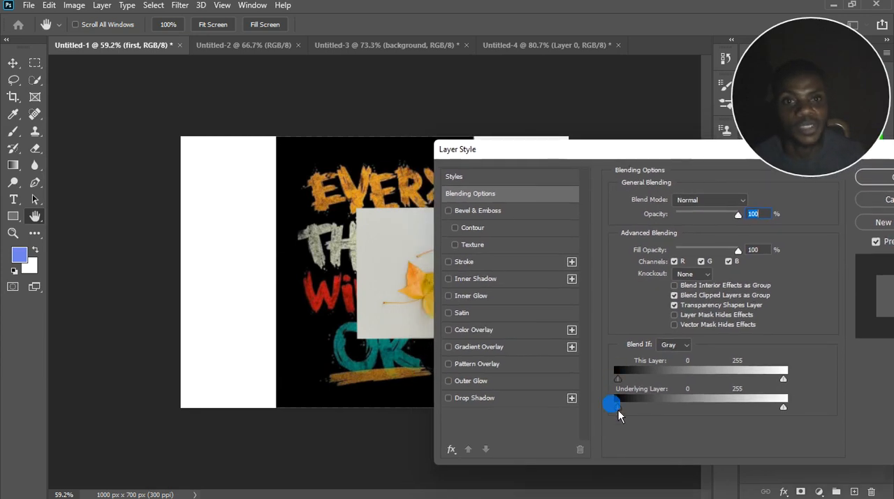
pyautogui.moveTo(619, 378); pyautogui.dragTo(639, 378)
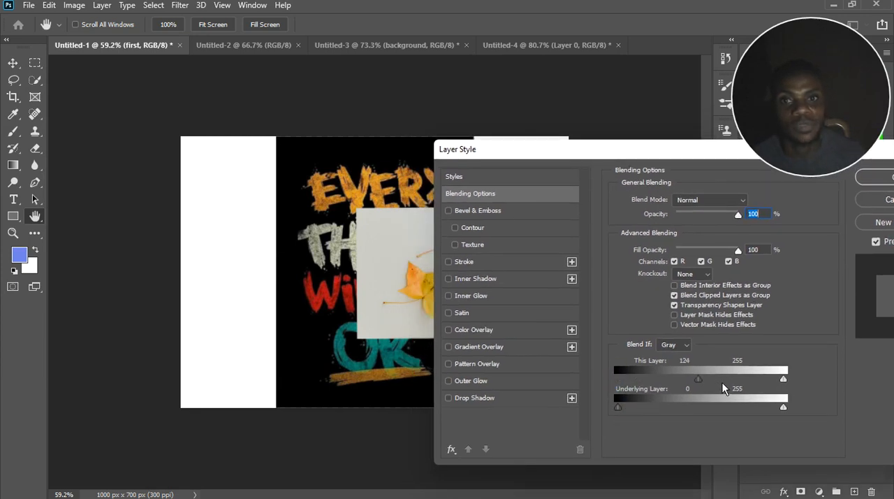
pyautogui.moveTo(724, 388); pyautogui.dragTo(741, 386)
pyautogui.moveTo(649, 146)
pyautogui.mouseDown()
pyautogui.moveTo(763, 183)
pyautogui.moveTo(747, 171)
pyautogui.mouseUp()
pyautogui.click(431, 288)
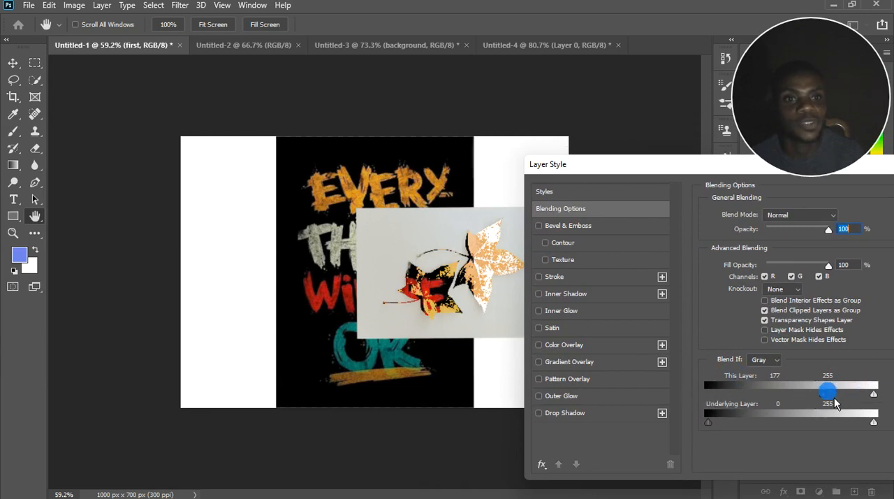
pyautogui.moveTo(824, 395); pyautogui.dragTo(846, 397)
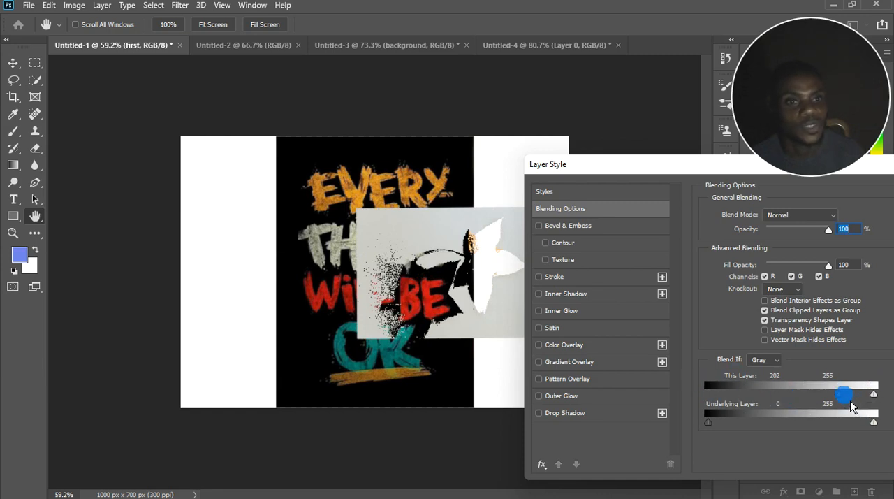
pyautogui.moveTo(839, 394); pyautogui.dragTo(700, 397)
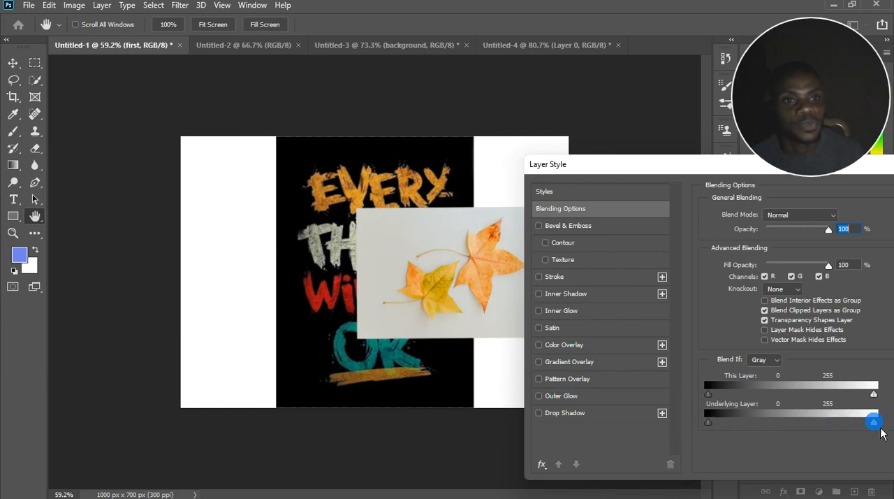
# Try lowering the Blend If white point for Underlying Layer to 97, and cancel the blending changes to "first".
pyautogui.moveTo(880, 427); pyautogui.dragTo(772, 422)
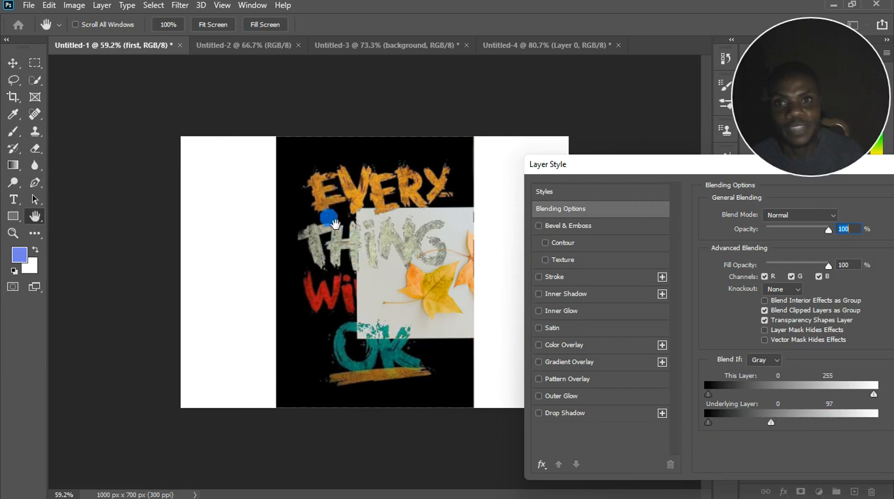
pyautogui.moveTo(774, 422); pyautogui.dragTo(891, 423)
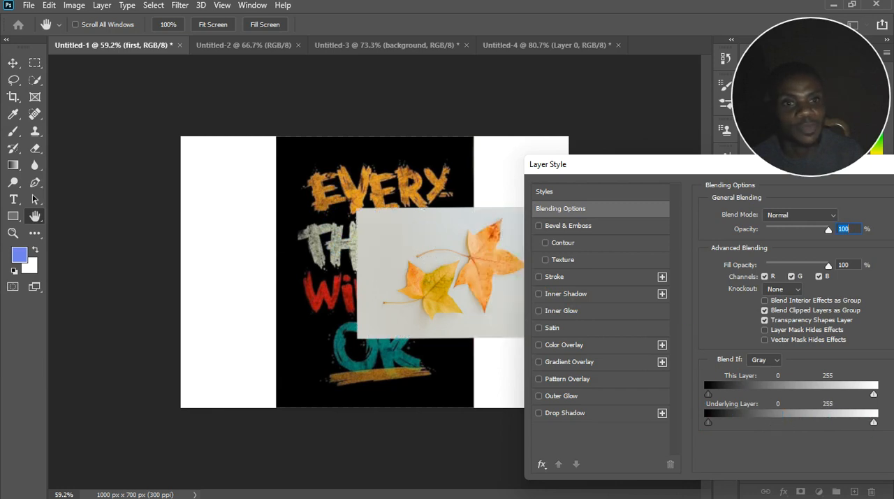
pyautogui.moveTo(712, 428)
pyautogui.mouseDown()
pyautogui.moveTo(747, 426)
pyautogui.moveTo(707, 428)
pyautogui.mouseUp()
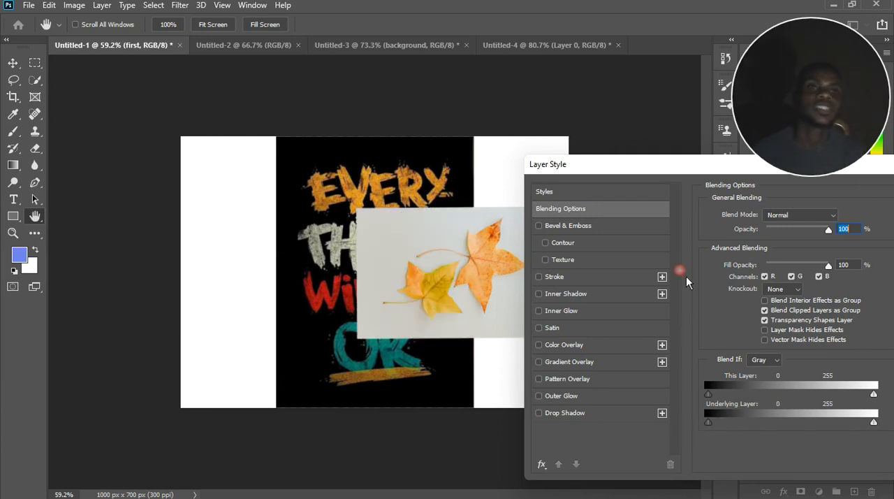
pyautogui.moveTo(700, 171); pyautogui.dragTo(343, 173)
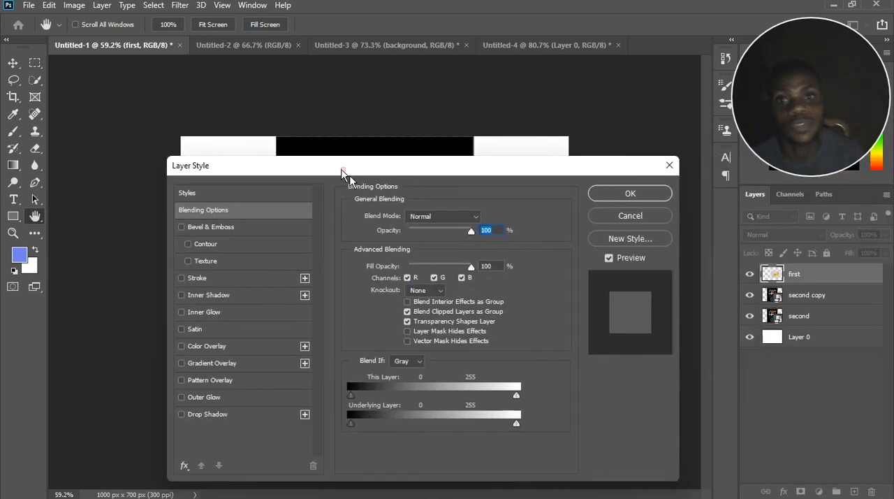
pyautogui.click(626, 214)
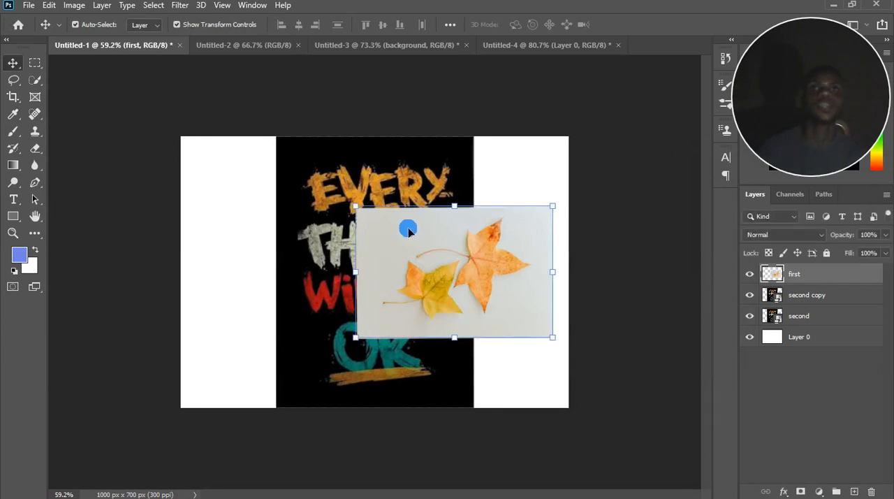
pyautogui.scroll(5, 383, 274)
pyautogui.scroll(-5, 397, 274)
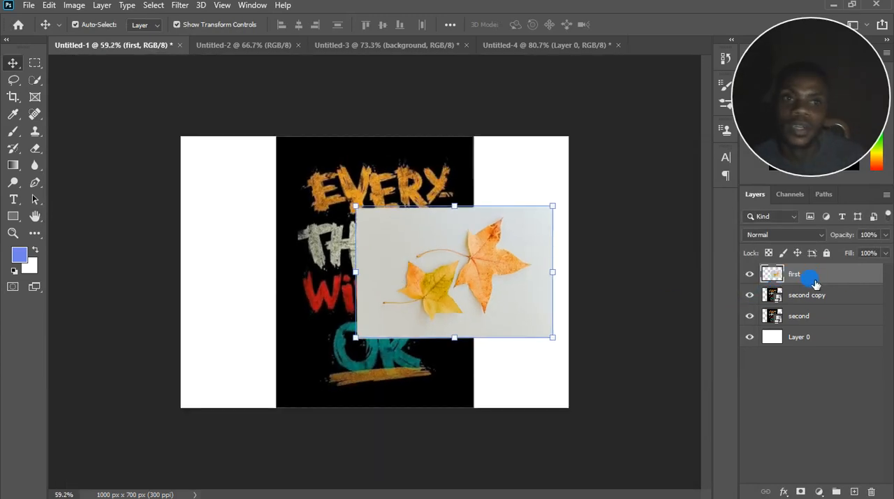
pyautogui.click(103, 6)
pyautogui.moveTo(149, 169)
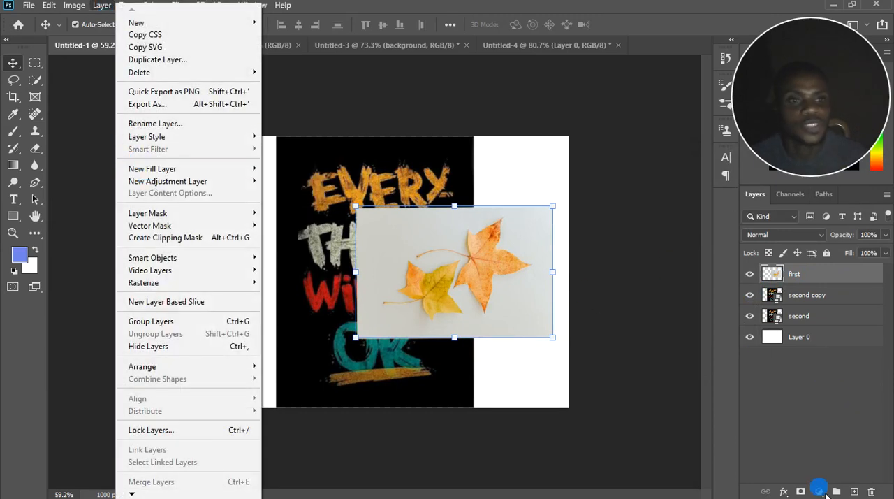
pyautogui.click(819, 492)
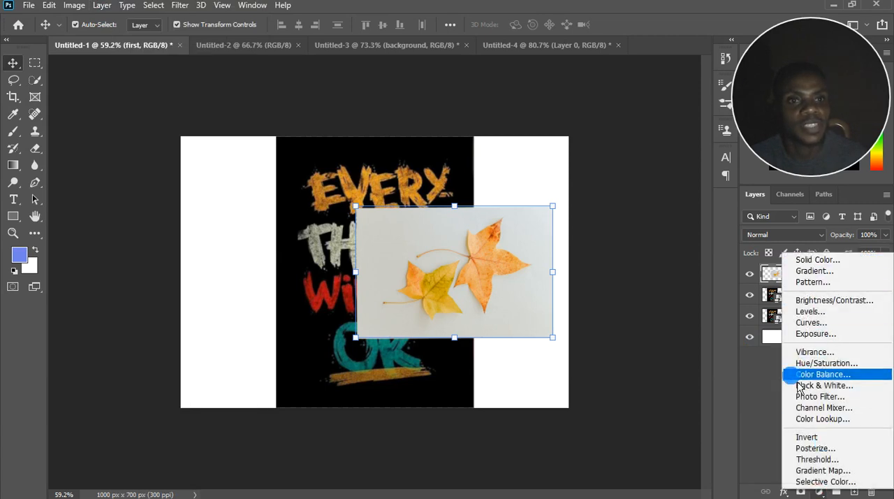
pyautogui.click(831, 491)
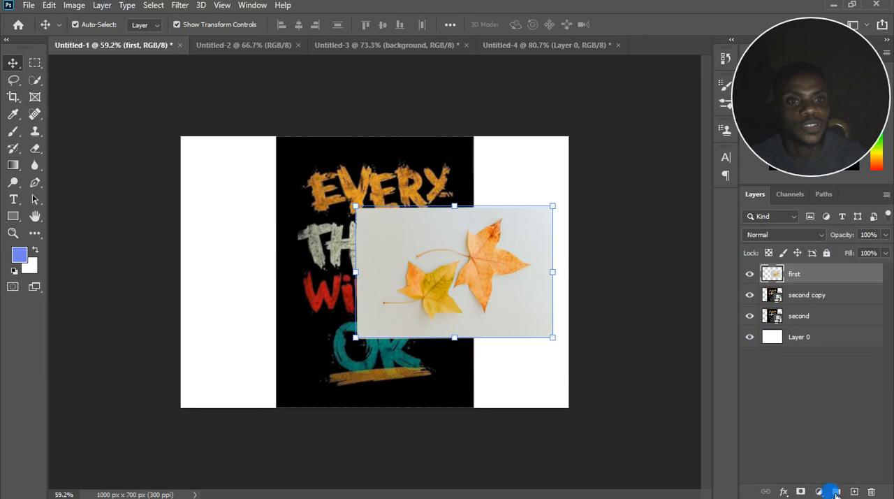
# Add a Solid Color fill layer in deep blue (192dc6) above "first", and delete that fill layer.
pyautogui.click(102, 6)
pyautogui.moveTo(154, 169)
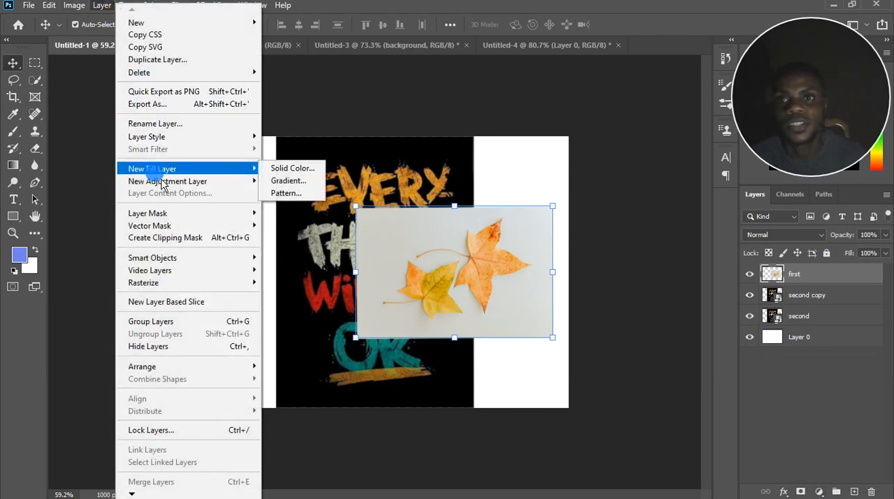
pyautogui.click(297, 168)
pyautogui.click(519, 179)
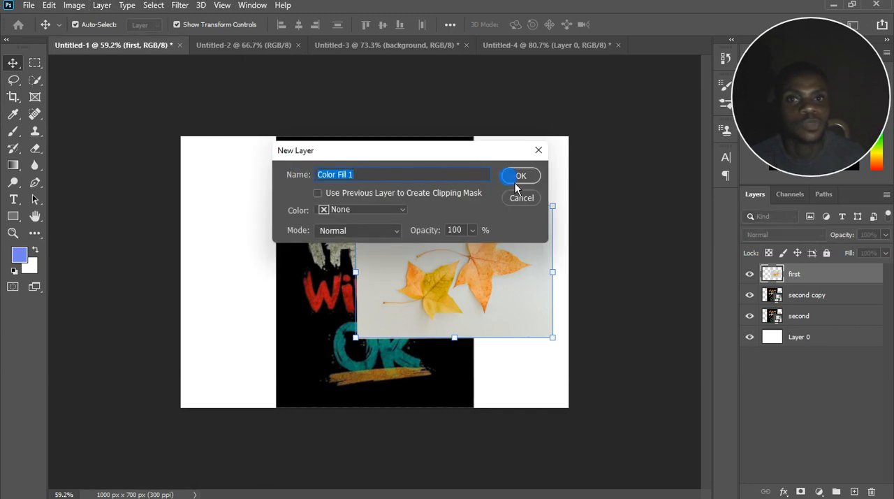
pyautogui.click(788, 309)
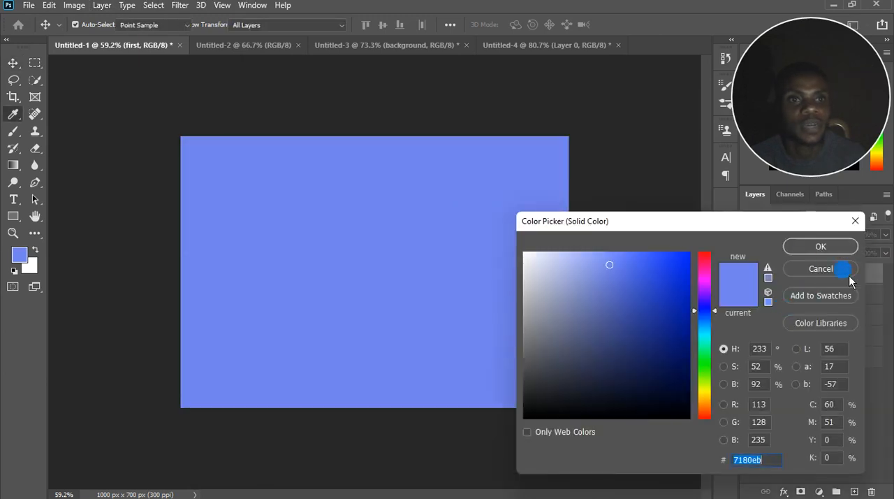
pyautogui.moveTo(649, 288); pyautogui.dragTo(669, 289)
pyautogui.click(821, 247)
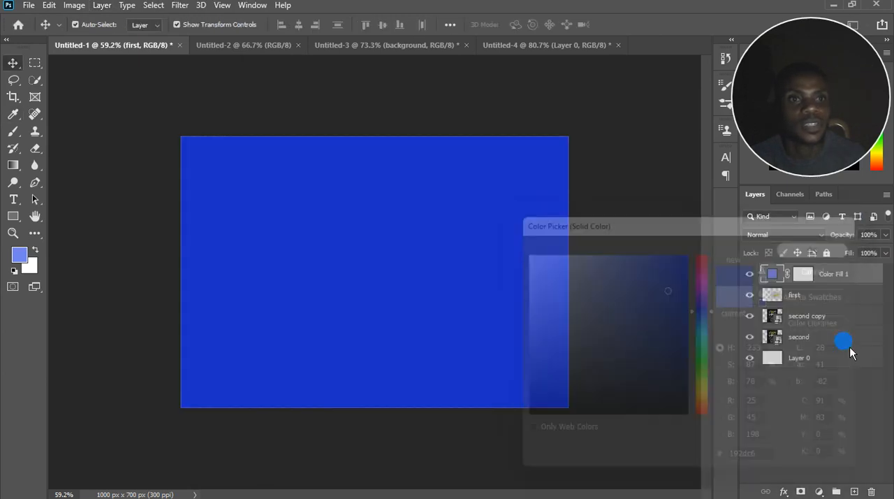
pyautogui.moveTo(821, 281); pyautogui.dragTo(871, 491)
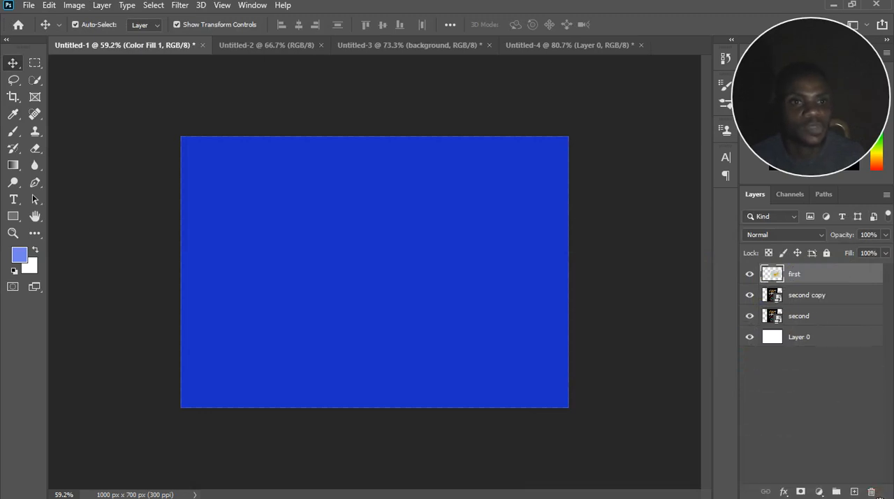
# Add a Levels adjustment layer with default settings above "first", and delete that adjustment layer.
pyautogui.click(102, 6)
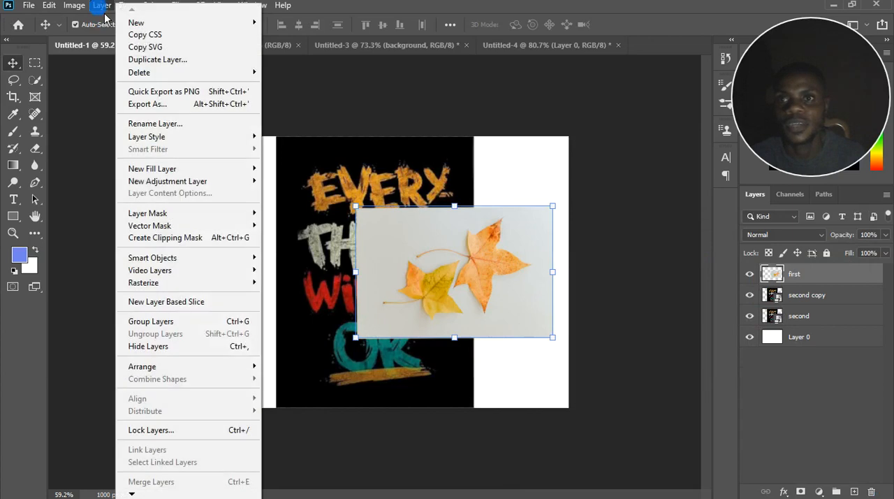
pyautogui.click(192, 182)
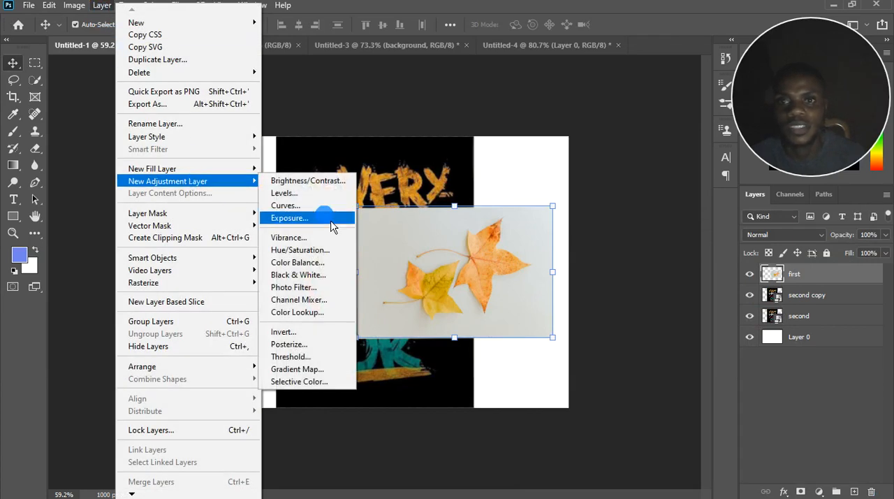
pyautogui.click(307, 194)
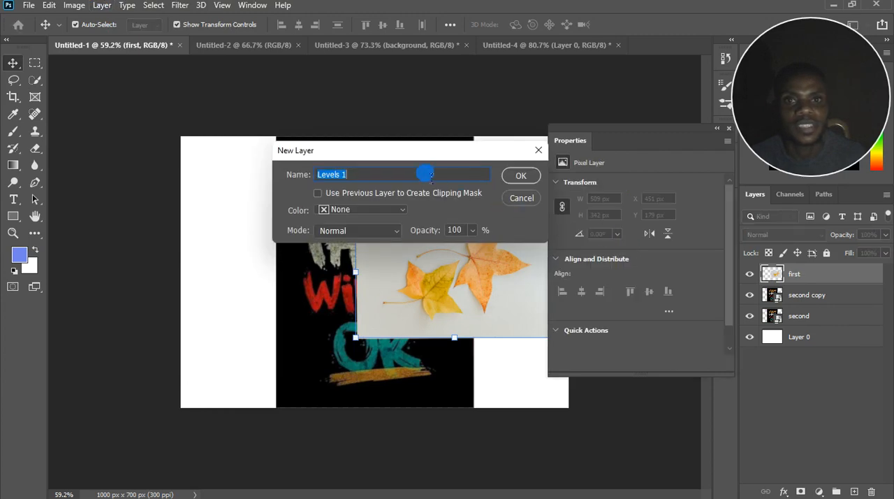
pyautogui.click(519, 181)
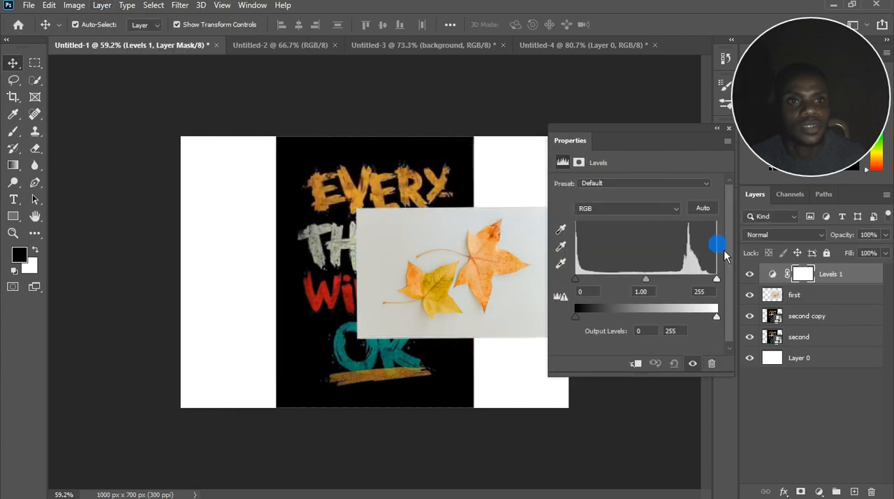
pyautogui.moveTo(854, 280); pyautogui.dragTo(872, 492)
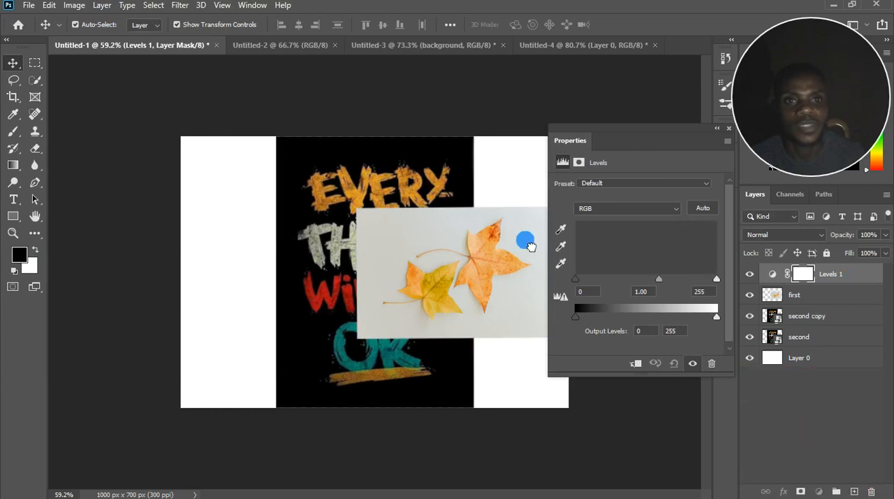
# Try a blue-to-transparent linear Gradient fill layer at a 90° angle above "first", and cancel it.
pyautogui.click(102, 6)
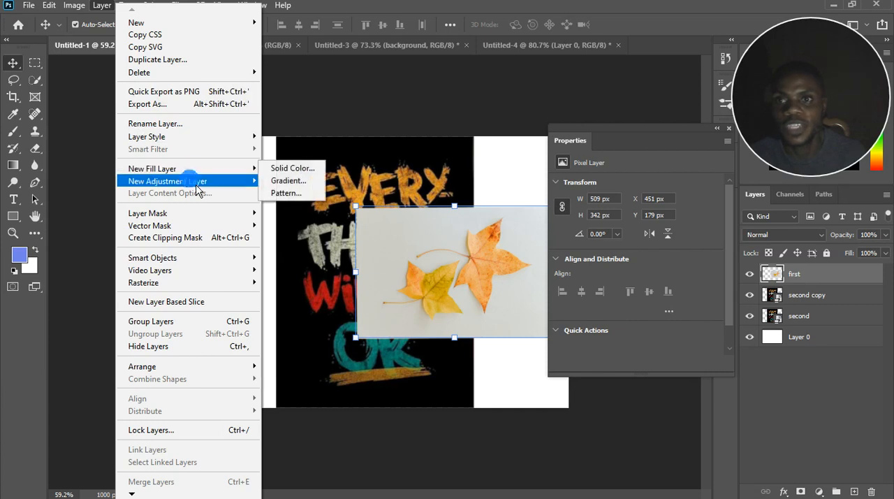
pyautogui.moveTo(195, 183)
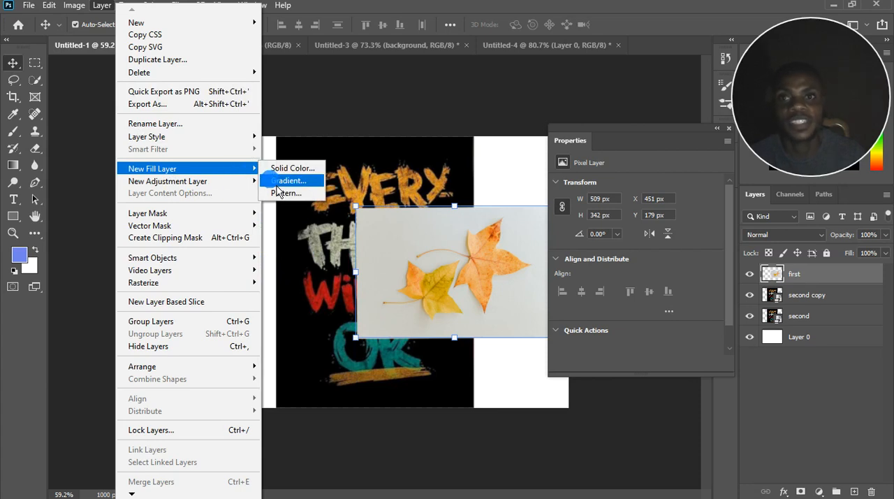
pyautogui.click(277, 186)
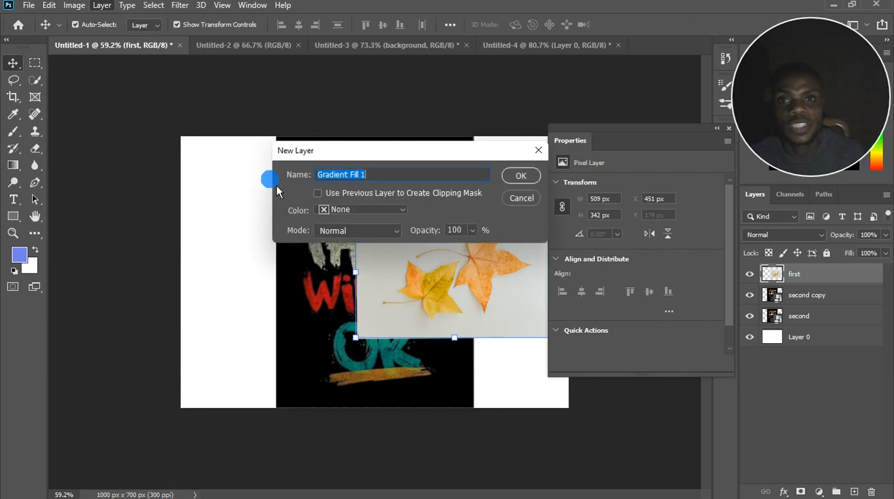
pyautogui.click(521, 176)
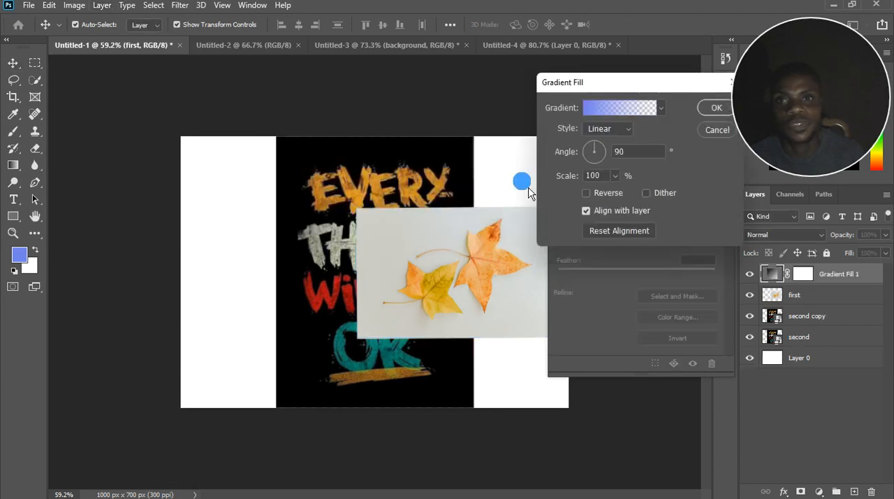
pyautogui.click(713, 109)
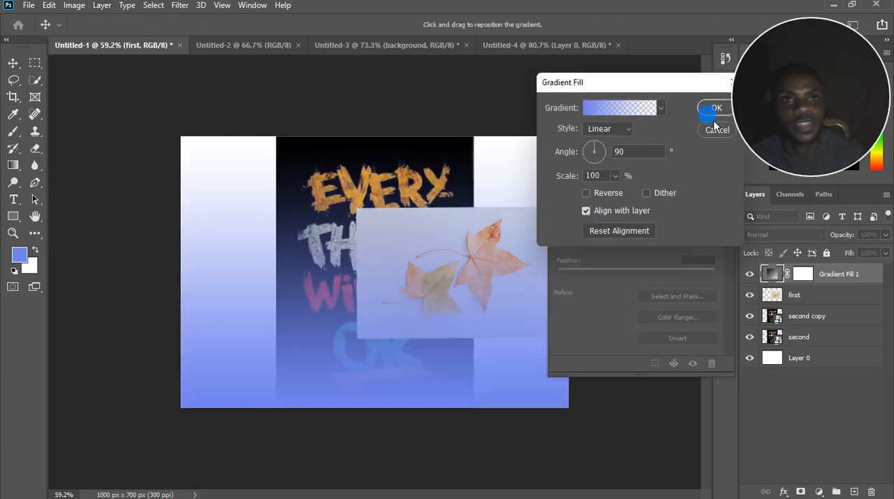
pyautogui.click(719, 133)
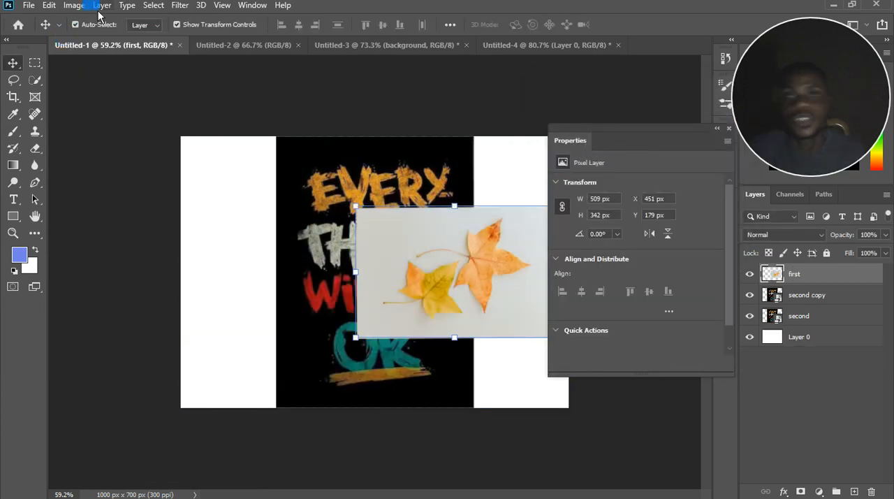
pyautogui.click(102, 6)
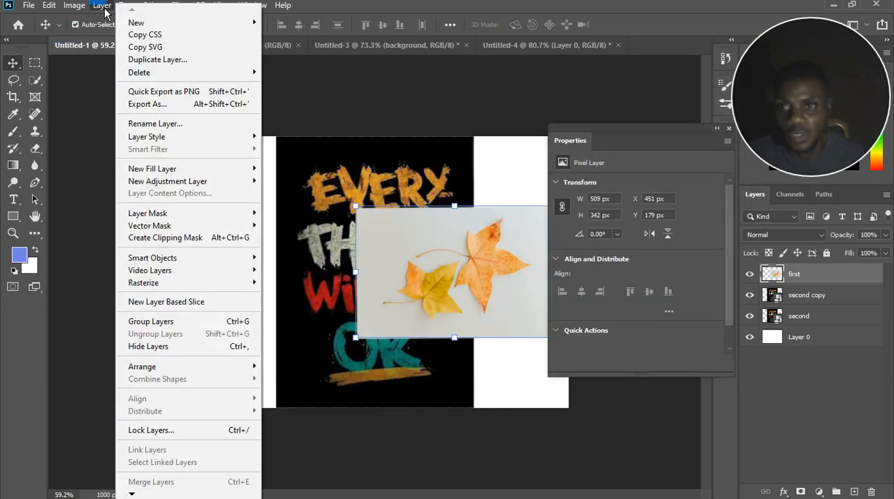
pyautogui.moveTo(178, 213)
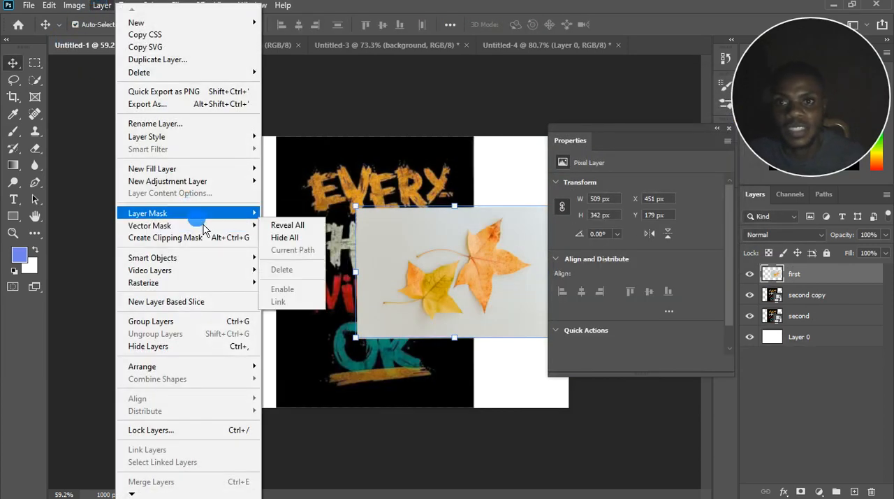
pyautogui.moveTo(210, 225)
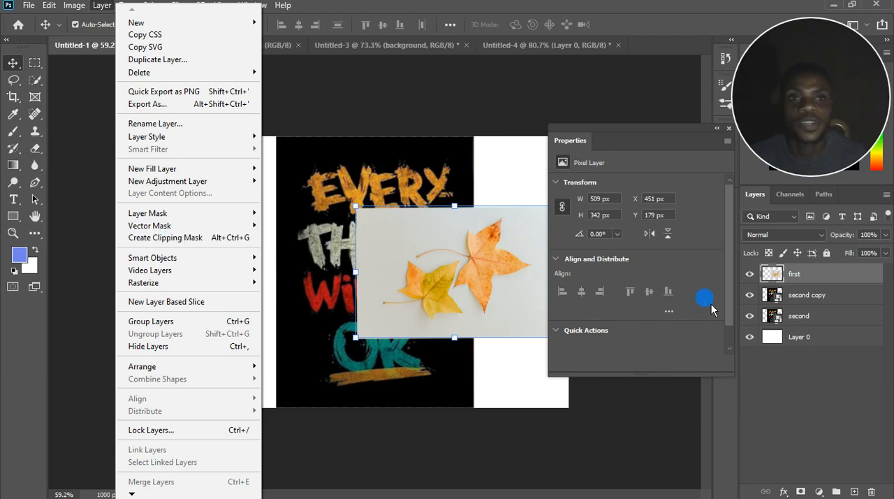
# Clip the "first" layer to "second copy", and release that clipping mask.
pyautogui.click(859, 279)
pyautogui.moveTo(825, 296); pyautogui.dragTo(823, 287)
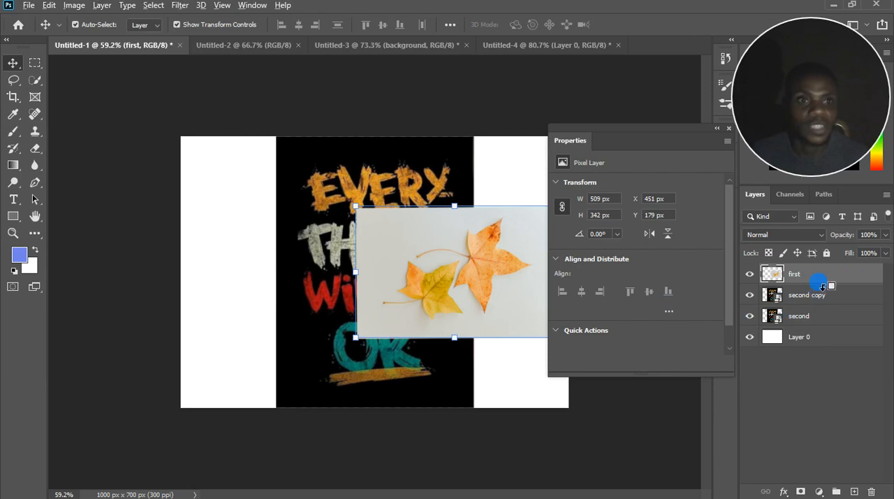
pyautogui.keyDown('alt'); pyautogui.click(821, 289); pyautogui.keyUp('alt')
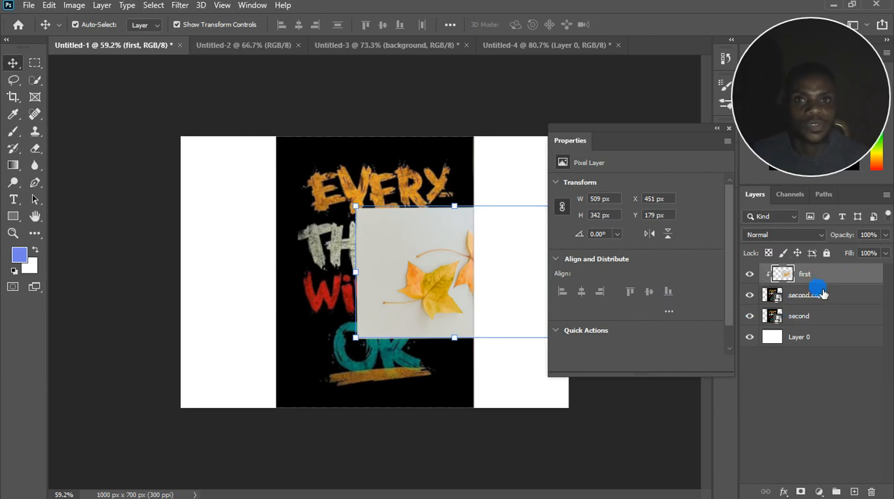
pyautogui.click(104, 5)
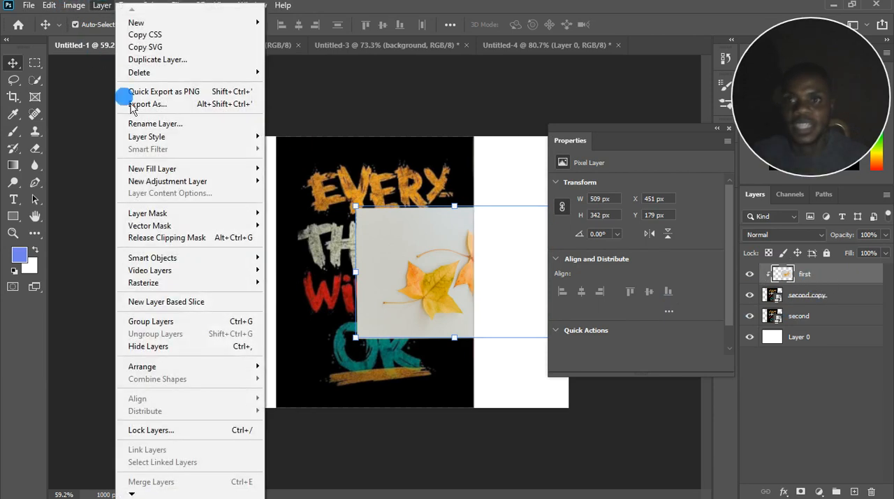
pyautogui.click(158, 258)
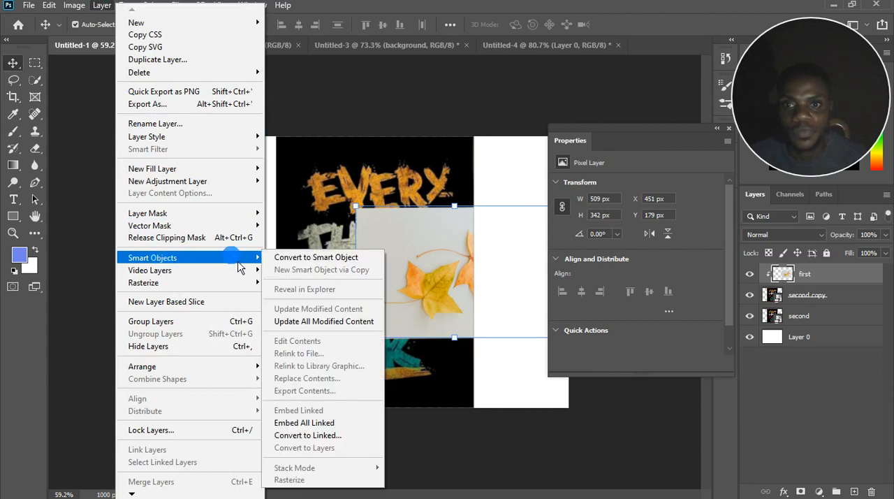
pyautogui.click(294, 257)
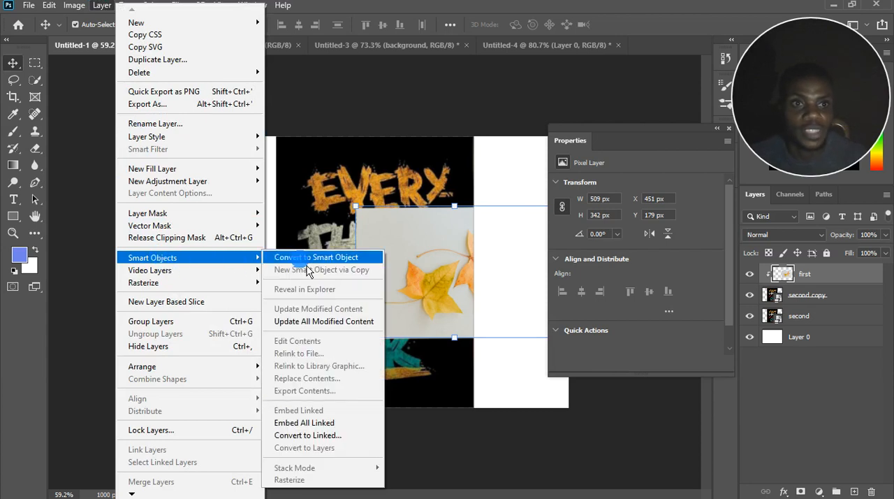
pyautogui.click(810, 279)
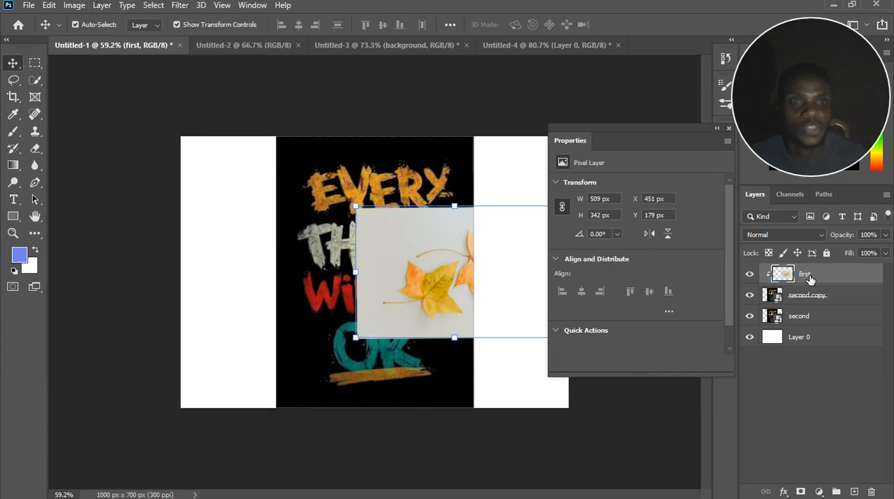
pyautogui.keyDown('alt'); pyautogui.click(810, 289); pyautogui.keyUp('alt')
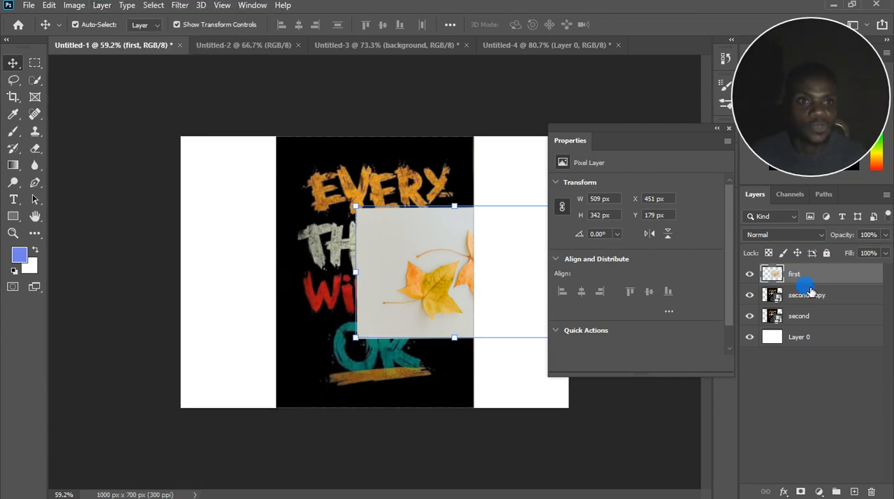
# Convert the "first" layer to a smart object.
pyautogui.click(103, 6)
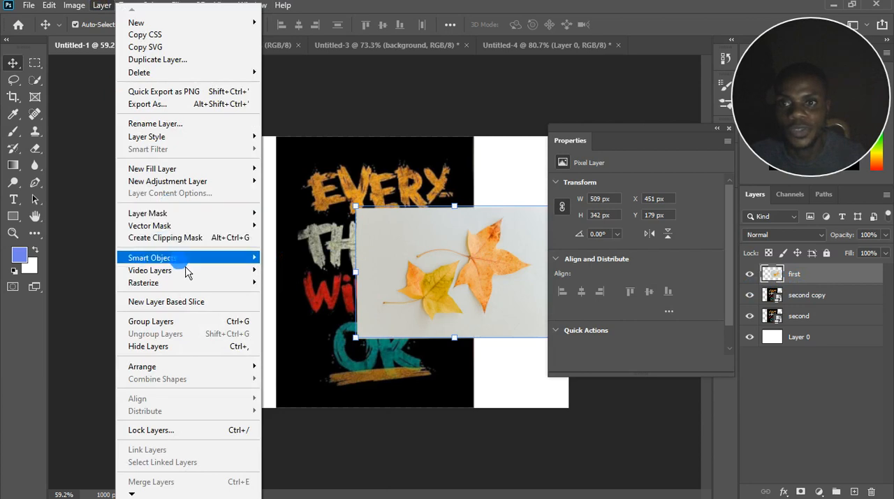
pyautogui.moveTo(198, 261)
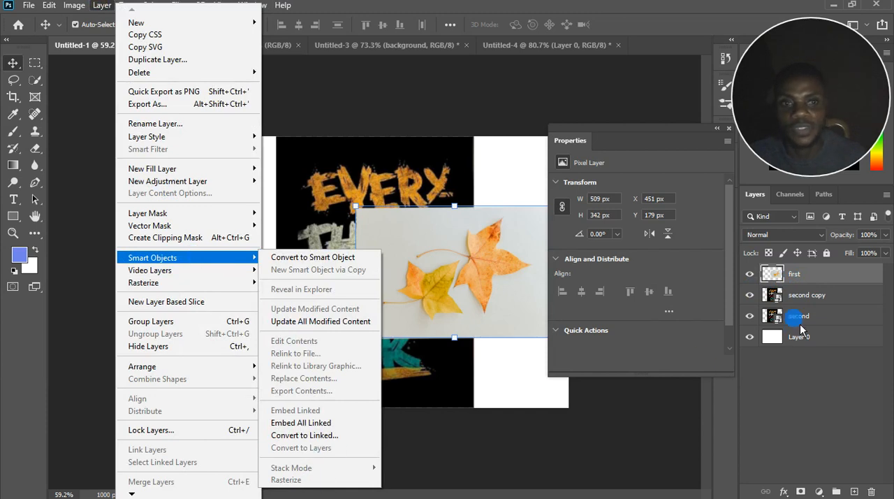
pyautogui.rightClick(814, 271)
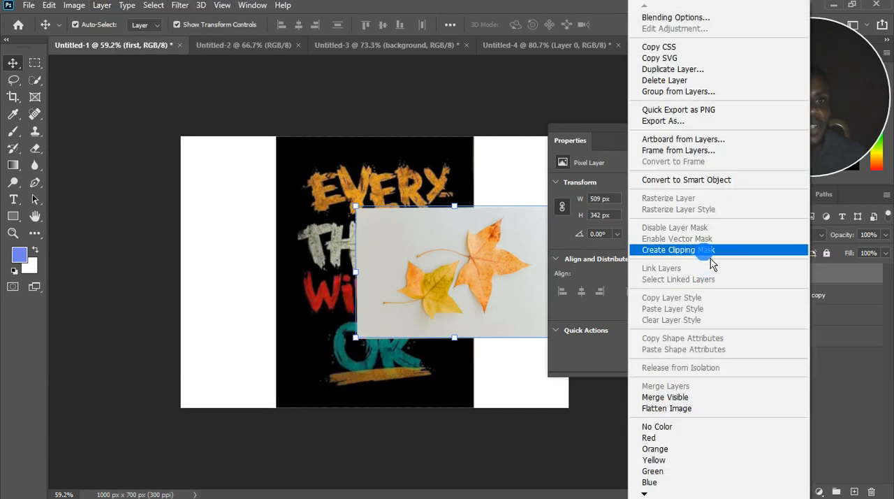
pyautogui.click(692, 179)
# Group the "first" layer into a new layer group, and toggle the group's visibility off and on.
pyautogui.click(103, 5)
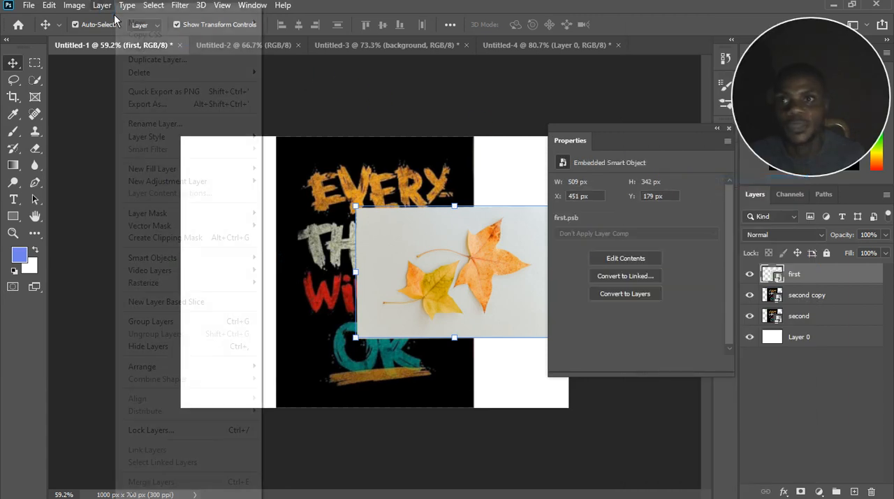
pyautogui.moveTo(209, 258)
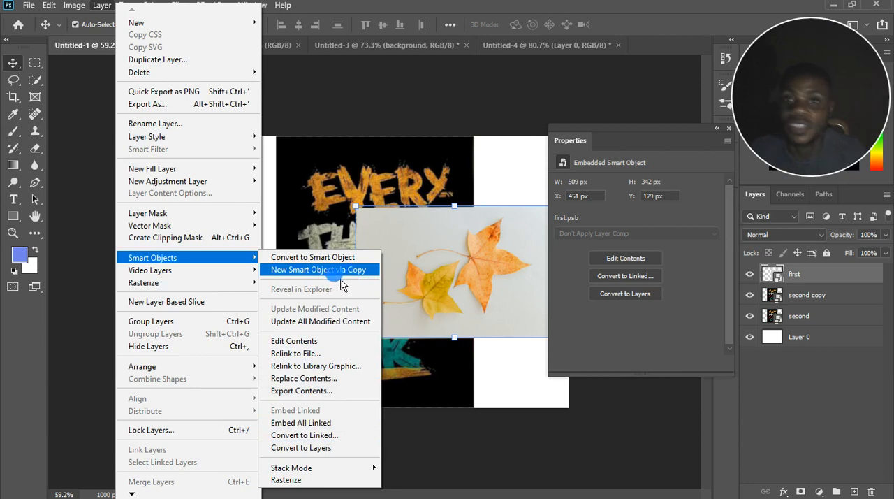
pyautogui.moveTo(194, 283)
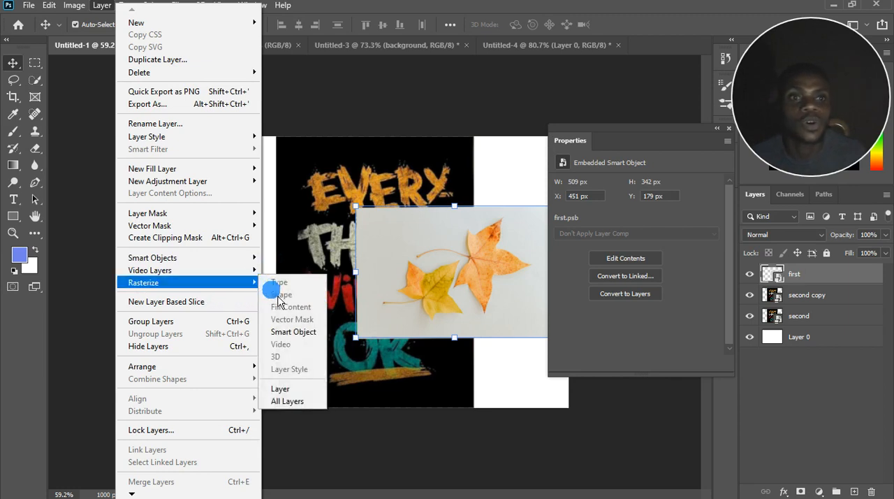
pyautogui.click(301, 402)
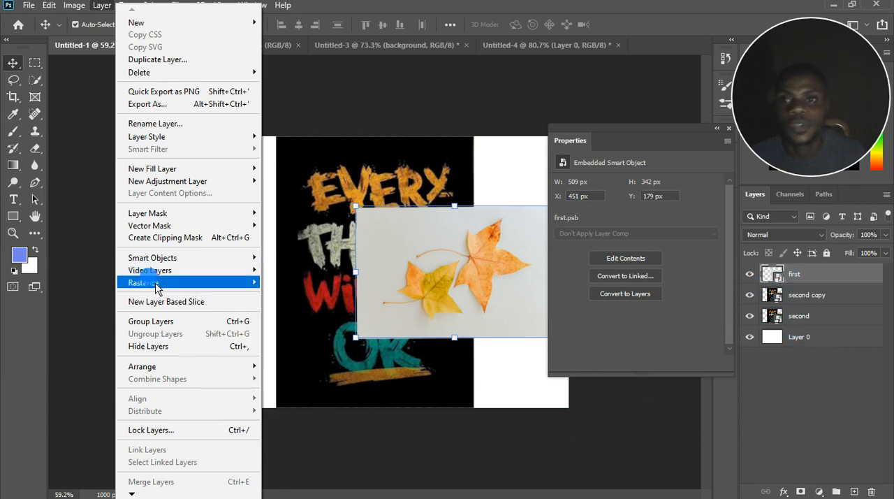
pyautogui.click(194, 323)
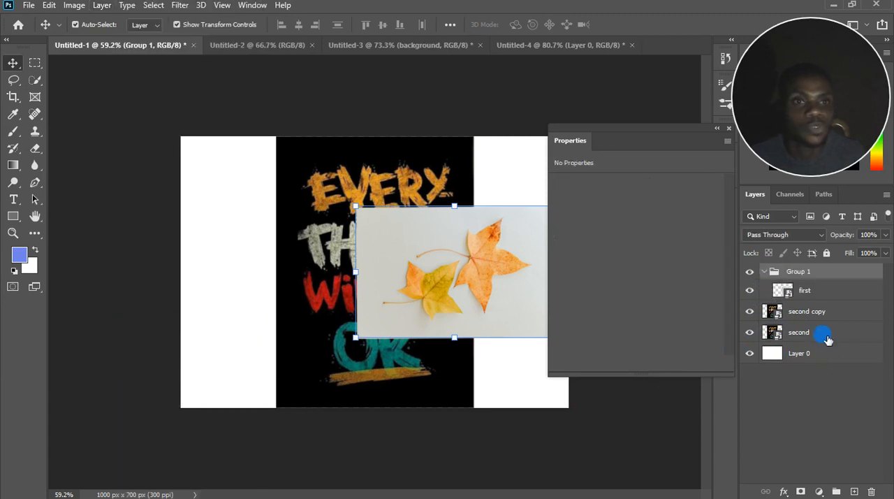
pyautogui.click(751, 272)
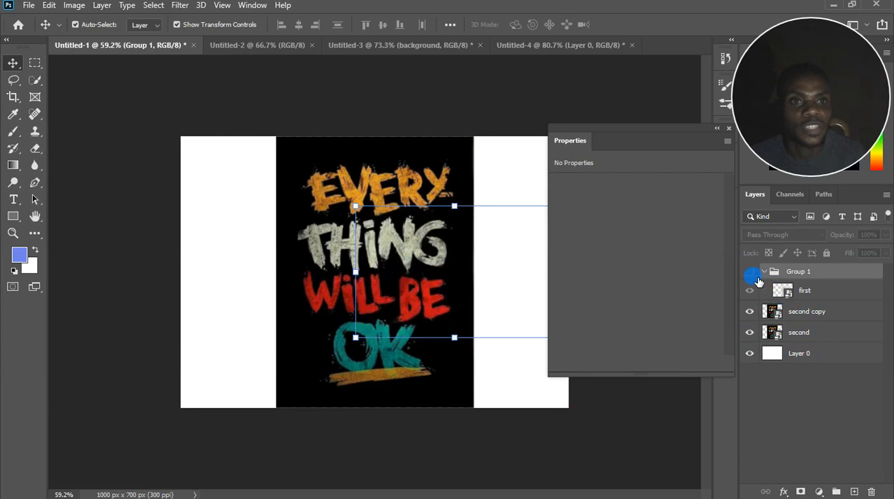
pyautogui.click(750, 272)
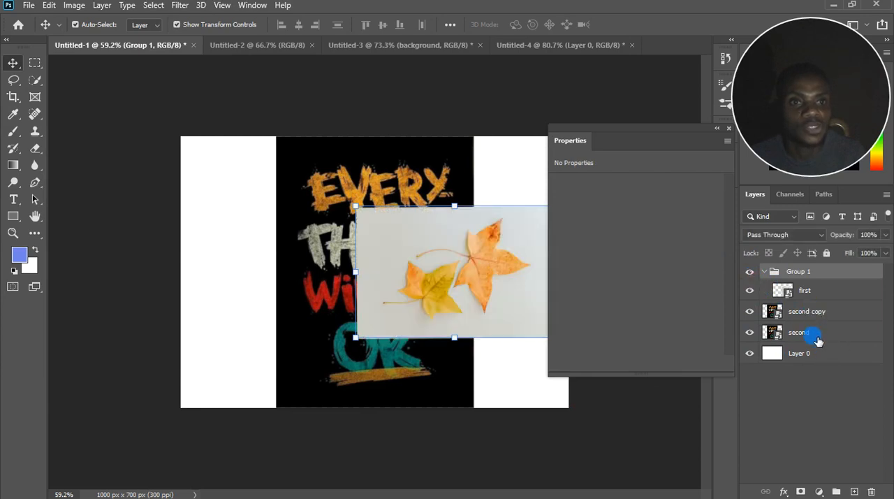
# Move the "second" layer into Group 1 and place "first" above it inside the group.
pyautogui.moveTo(817, 340); pyautogui.dragTo(825, 277)
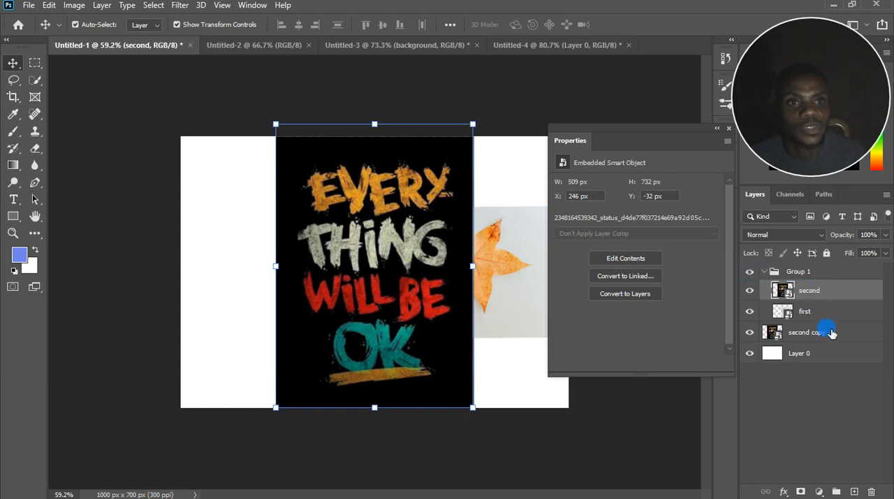
pyautogui.click(831, 333)
pyautogui.click(829, 311)
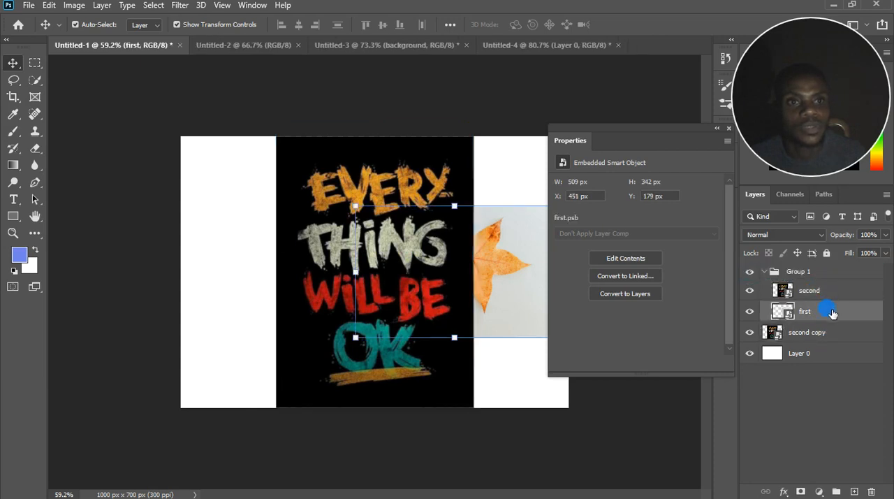
pyautogui.moveTo(831, 313); pyautogui.dragTo(819, 282)
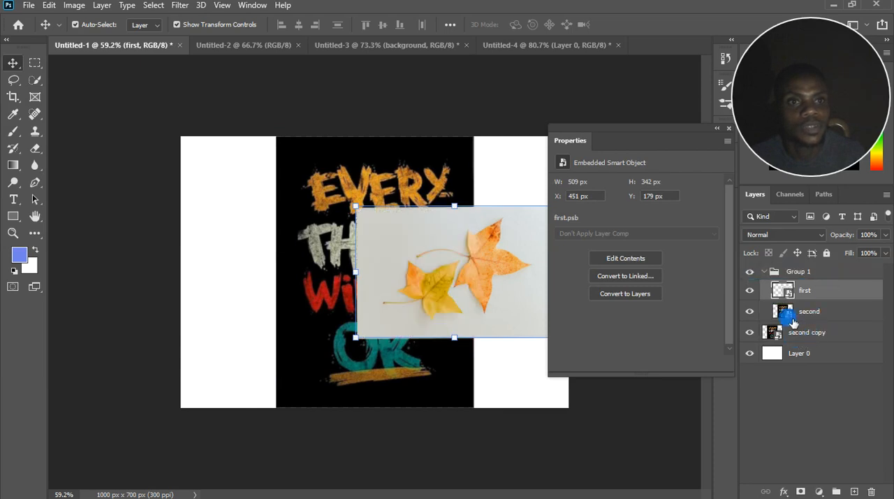
pyautogui.click(750, 271)
pyautogui.click(750, 271)
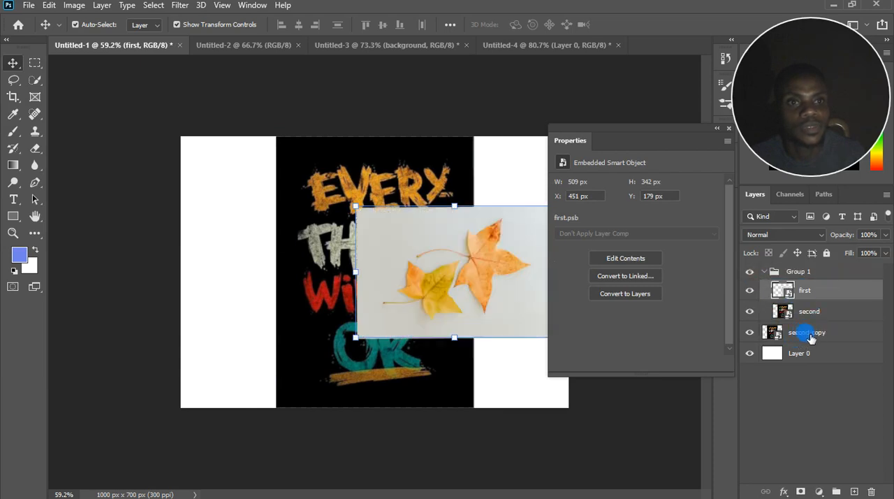
# Move "second copy" to the top of Group 1, and toggle the group's visibility, leaving it shown.
pyautogui.moveTo(809, 337); pyautogui.dragTo(760, 273)
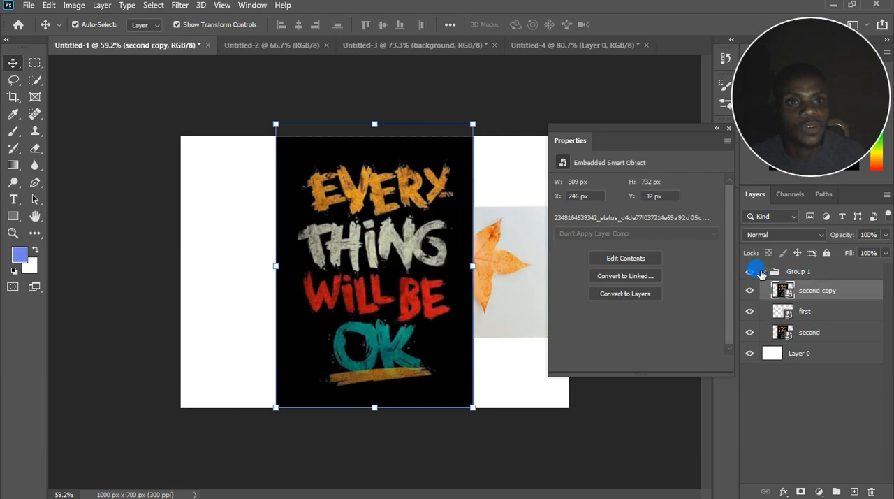
pyautogui.click(751, 271)
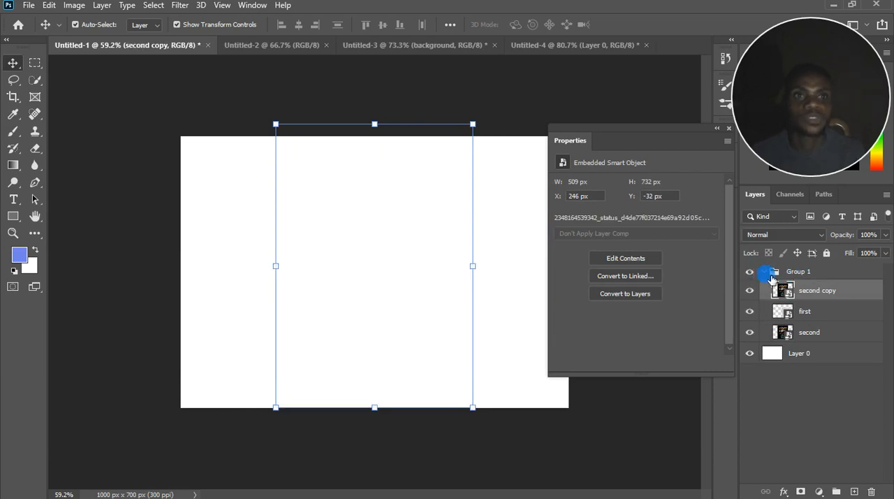
pyautogui.click(750, 271)
pyautogui.click(750, 271)
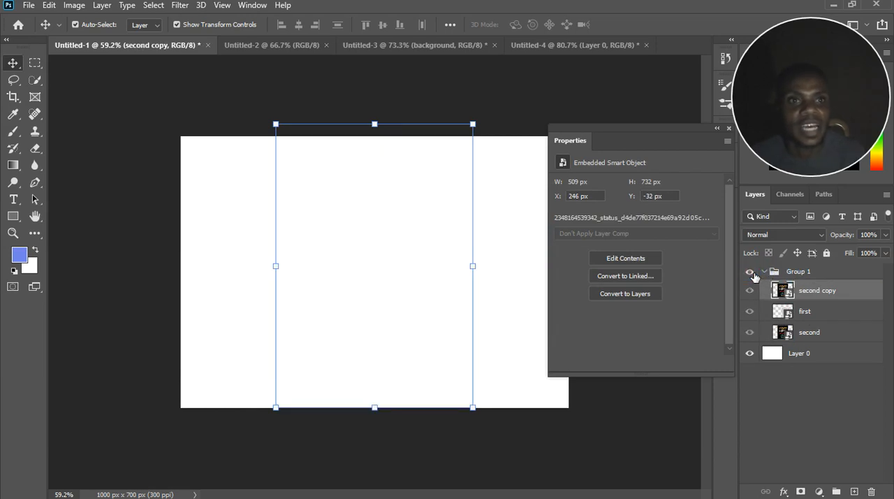
pyautogui.click(750, 271)
# Send the "second copy" layer to the back of Group 1.
pyautogui.click(106, 6)
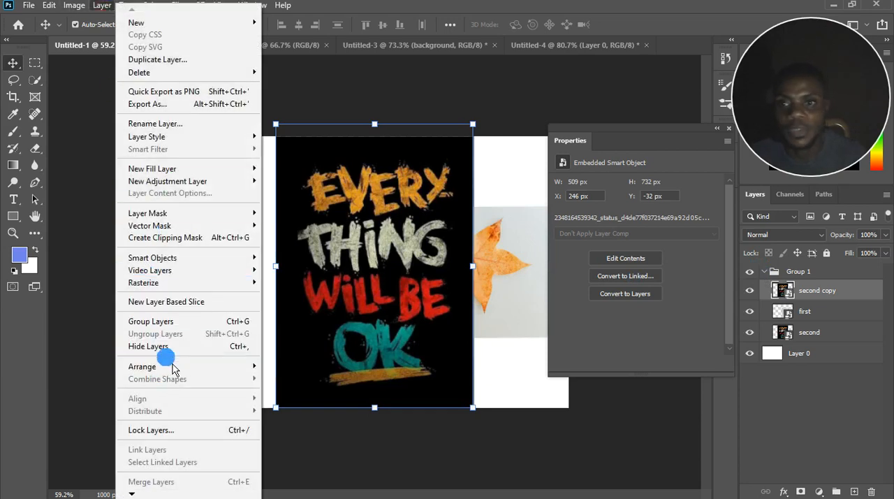
pyautogui.moveTo(174, 368)
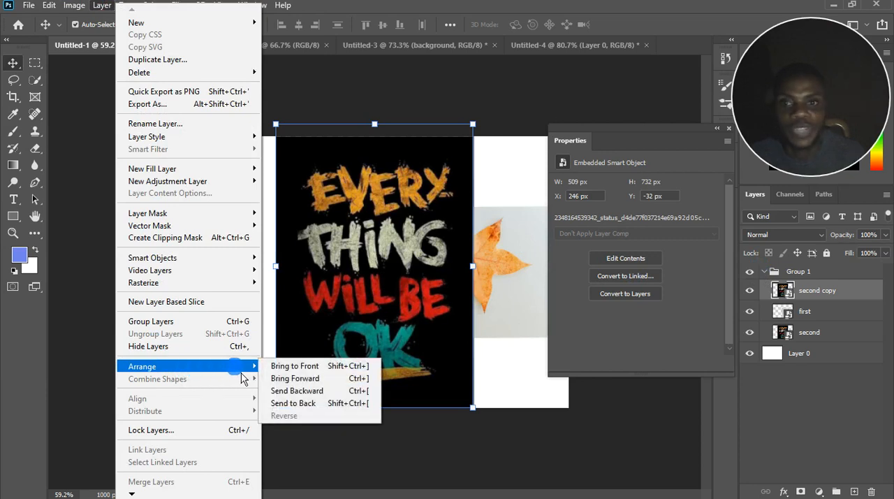
pyautogui.click(297, 404)
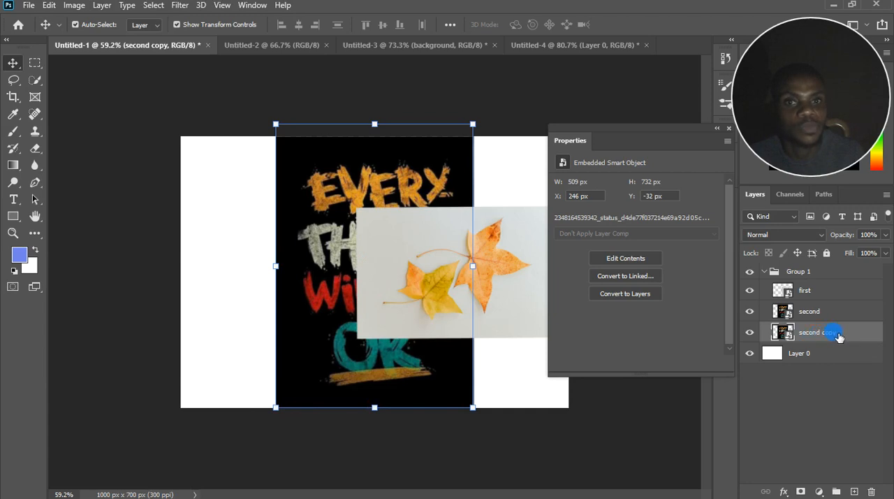
pyautogui.rightClick(839, 333)
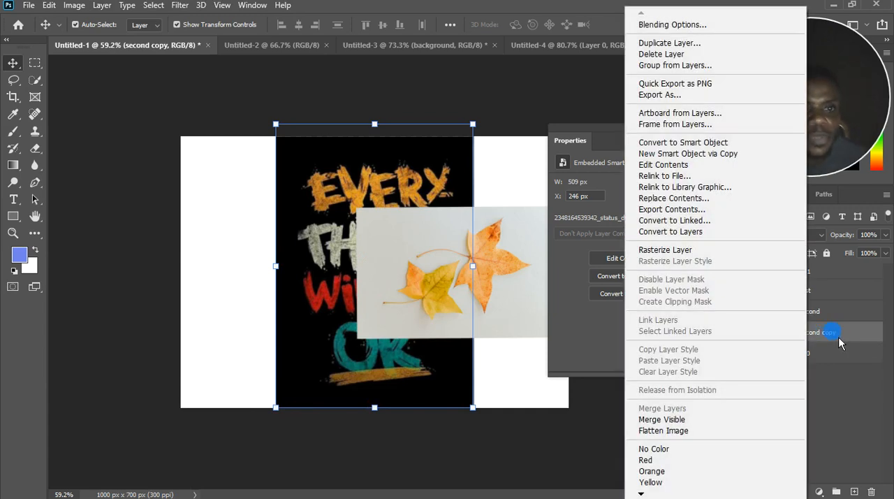
pyautogui.click(838, 339)
pyautogui.moveTo(836, 334)
pyautogui.mouseDown()
pyautogui.moveTo(837, 290)
pyautogui.moveTo(840, 335)
pyautogui.mouseUp()
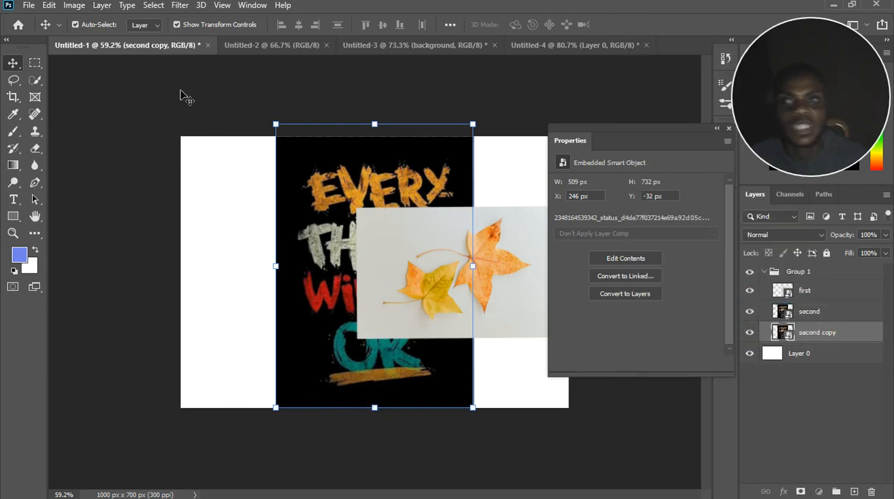
# Select the "second" layer in Group 1 and close the floating Properties panel to uncover the canvas.
pyautogui.click(102, 5)
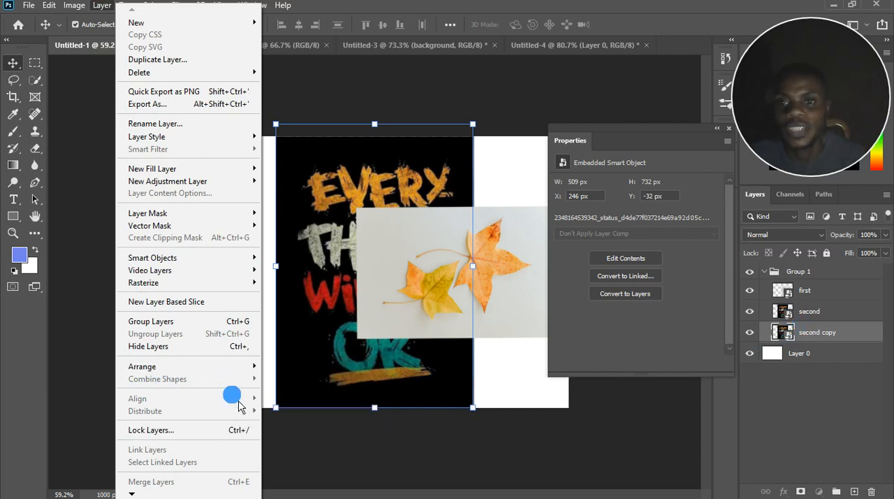
pyautogui.click(826, 294)
pyautogui.click(826, 292)
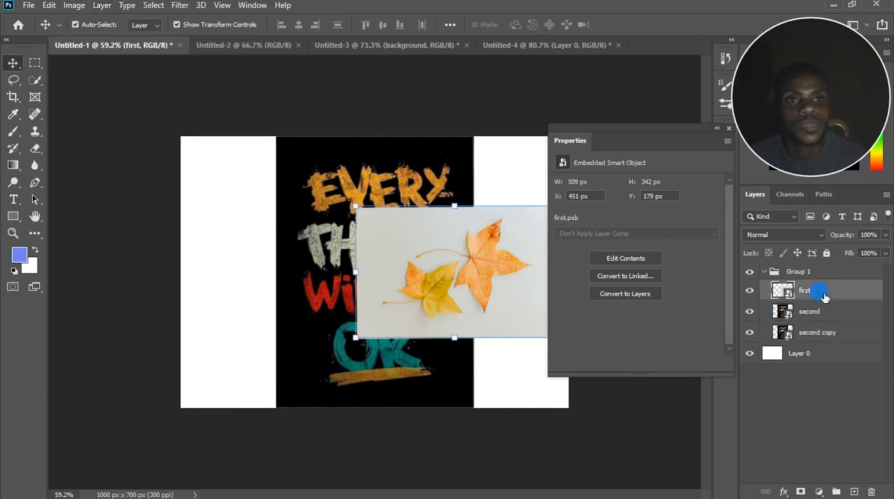
pyautogui.click(818, 310)
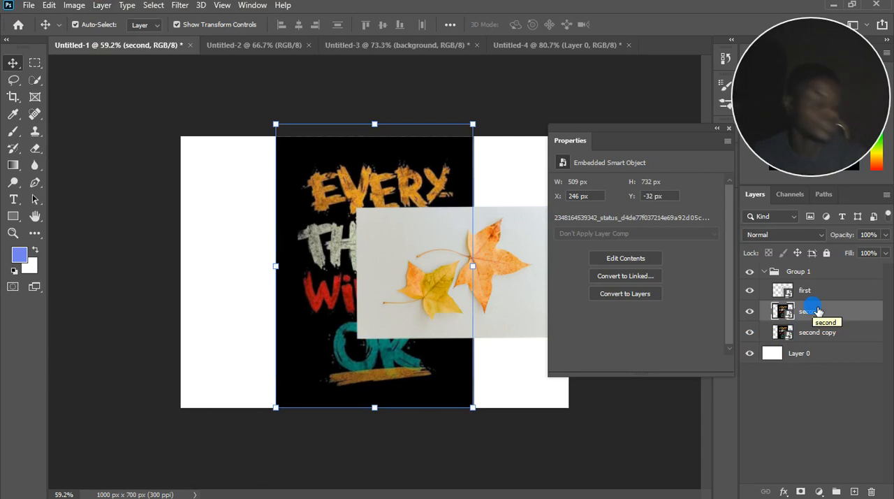
pyautogui.moveTo(697, 130); pyautogui.dragTo(508, 139)
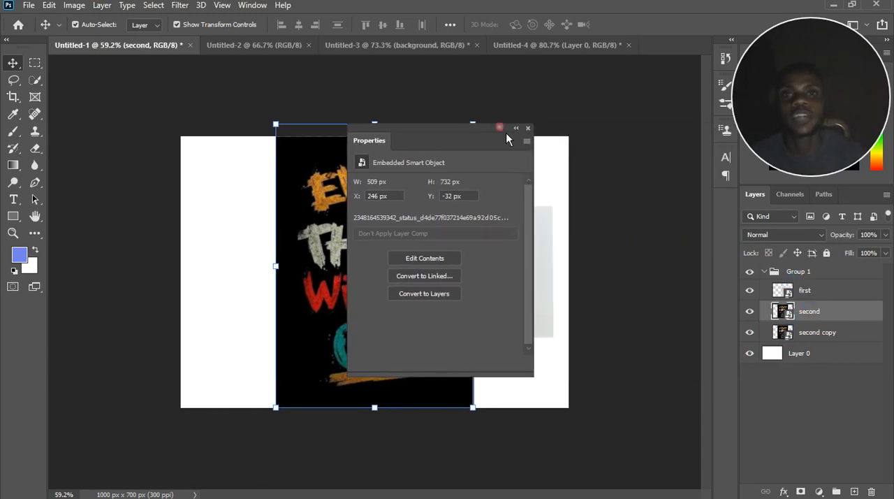
pyautogui.click(528, 128)
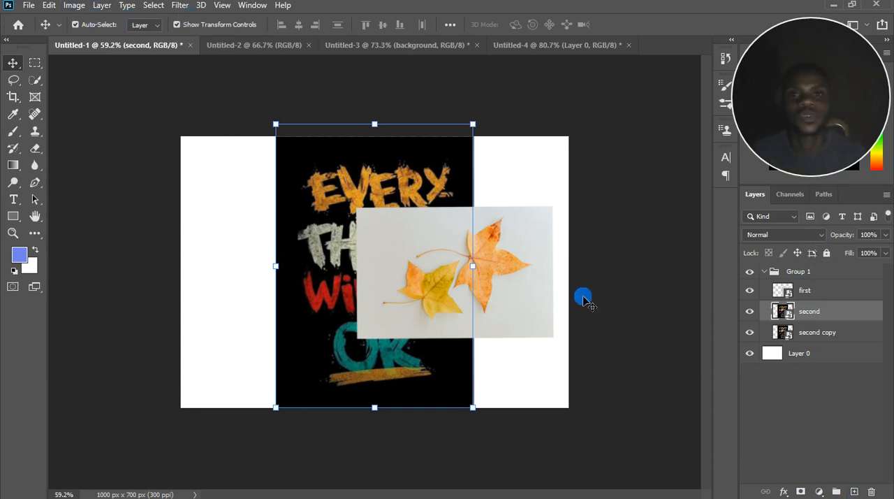
pyautogui.scroll(2, 366, 276)
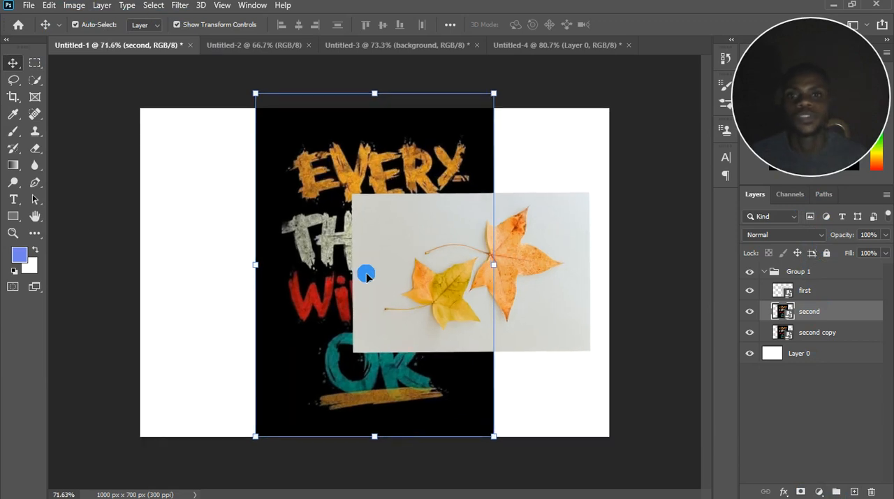